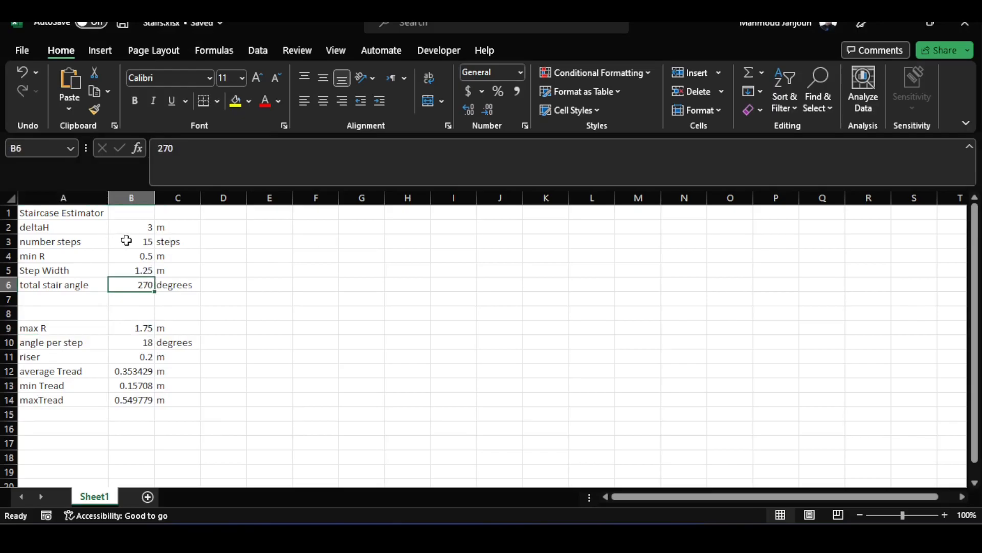
# Examine the number of steps and the formulas behind the riser, average tread and min tread in the staircase estimator.
pyautogui.click(125, 241)
pyautogui.click(77, 361)
pyautogui.click(118, 357)
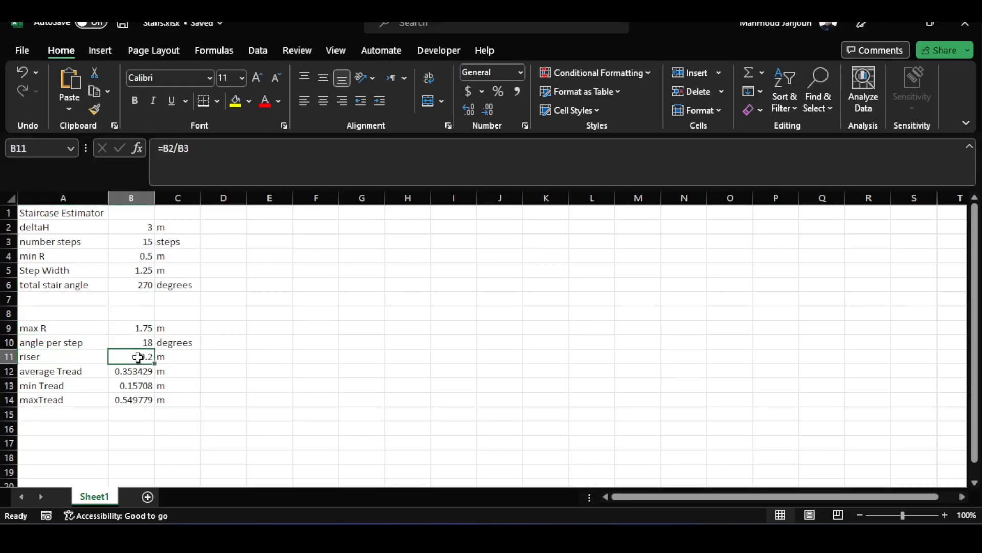
pyautogui.moveTo(52, 371); pyautogui.dragTo(140, 378)
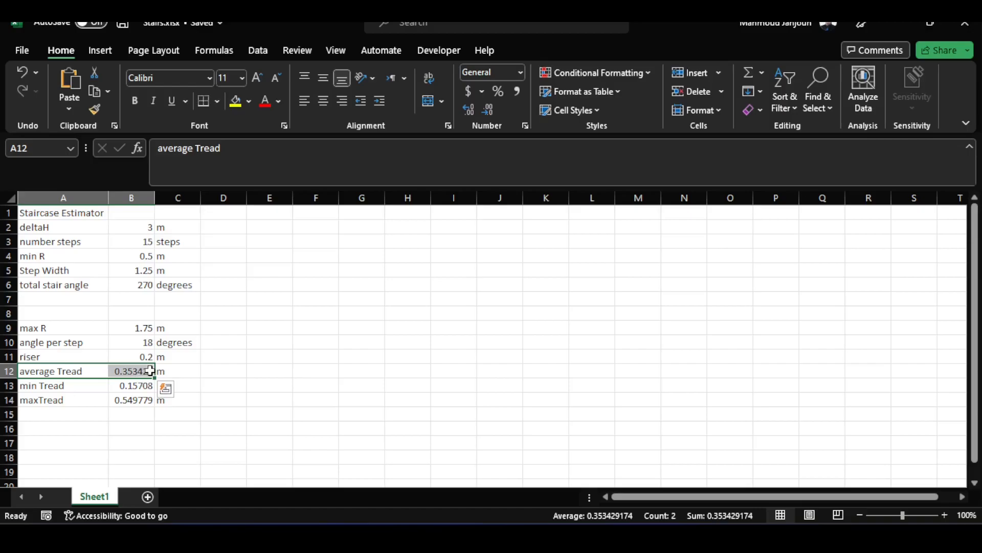
pyautogui.click(127, 369)
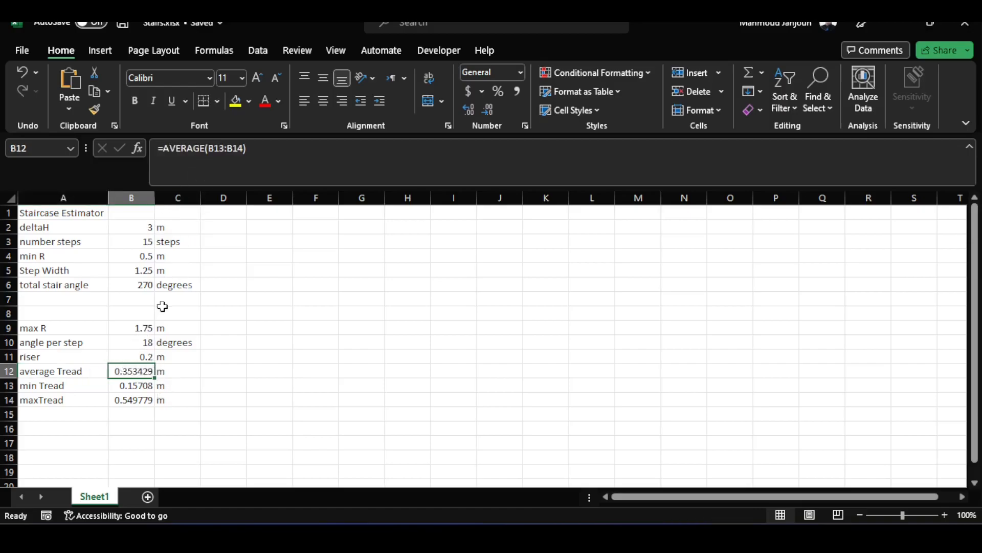
pyautogui.click(126, 386)
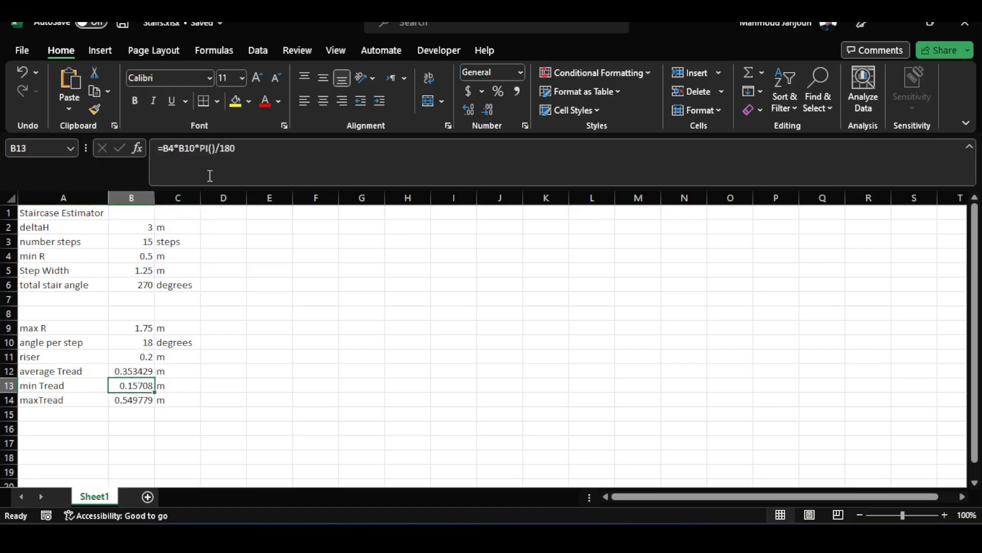
pyautogui.moveTo(235, 149); pyautogui.dragTo(196, 148)
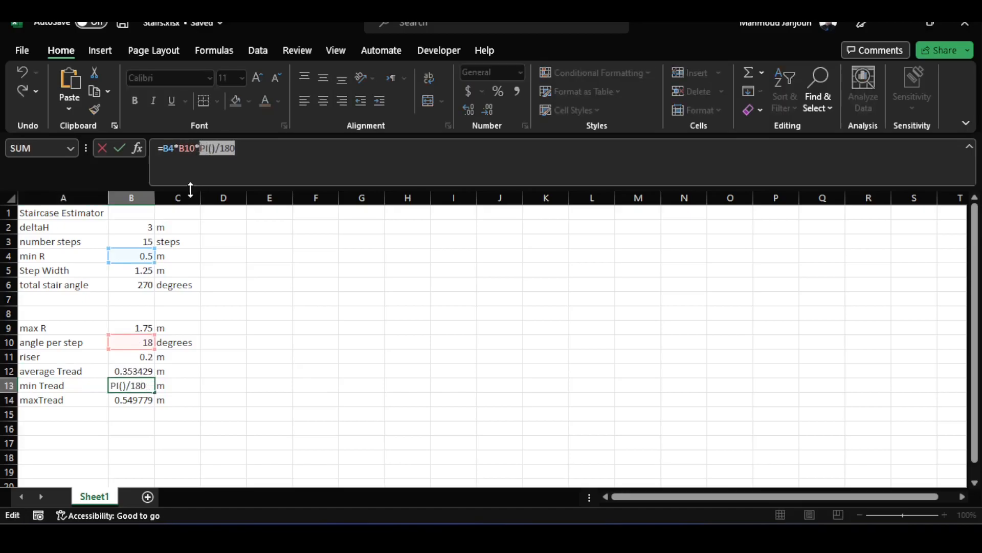
pyautogui.press('Escape')
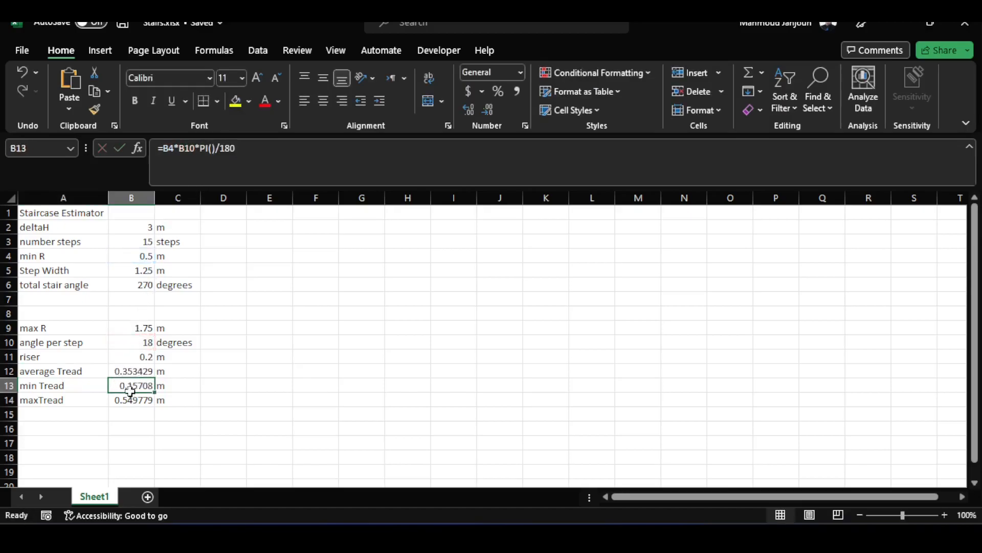
# Compare the min tread and max tread formulas, including the radius and angle cells they reference.
pyautogui.moveTo(131, 391); pyautogui.dragTo(127, 399)
pyautogui.click(76, 385)
pyautogui.click(134, 383)
pyautogui.click(82, 399)
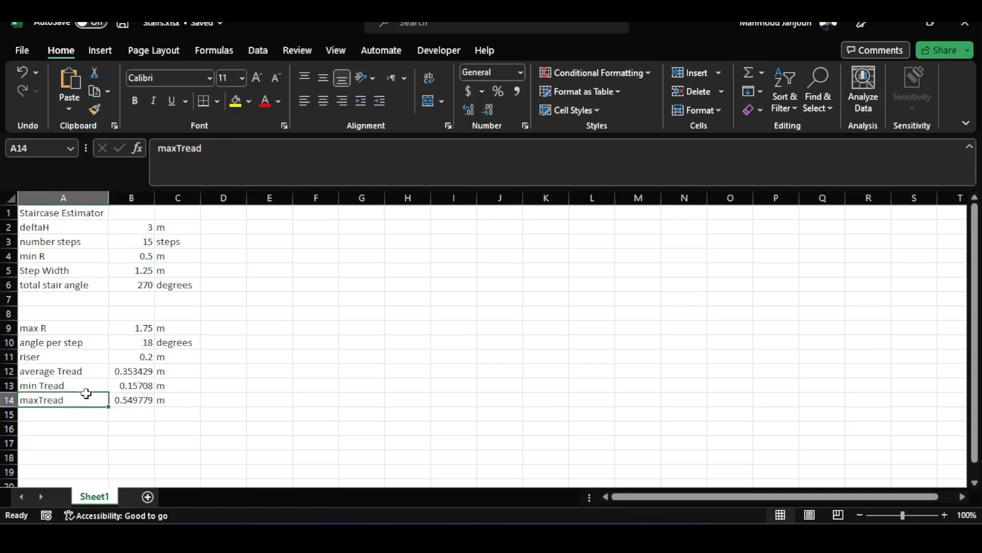
pyautogui.click(133, 399)
pyautogui.click(136, 385)
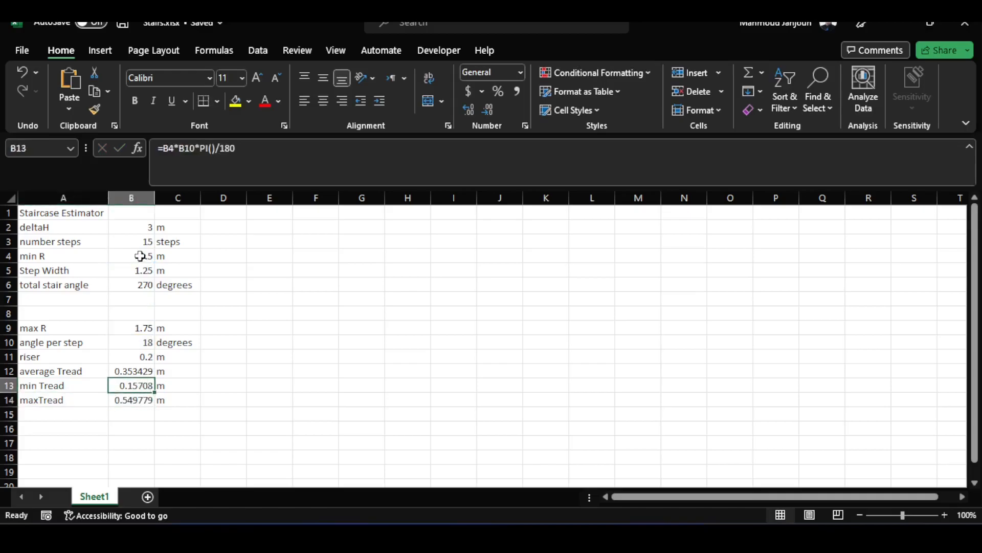
pyautogui.click(180, 148)
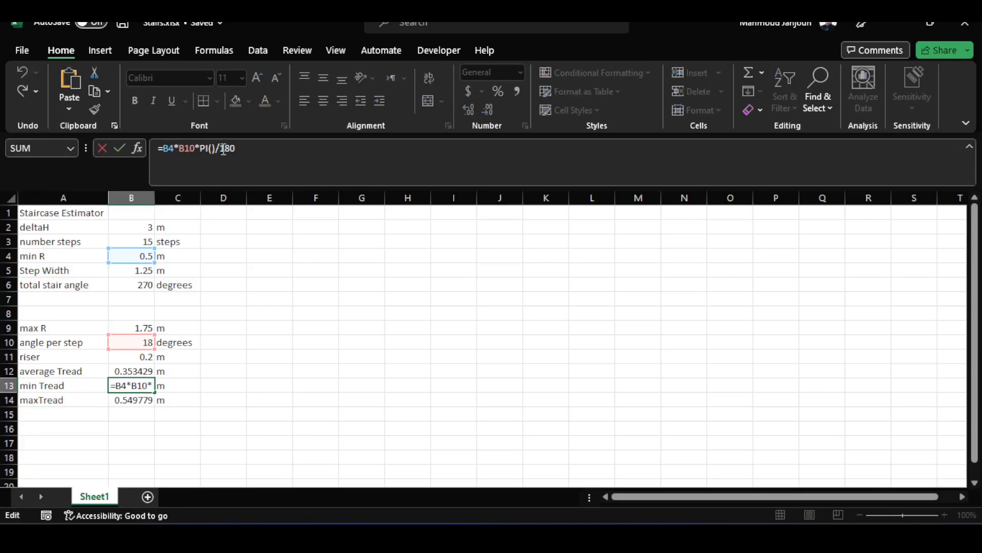
pyautogui.press('Escape')
pyautogui.click(144, 400)
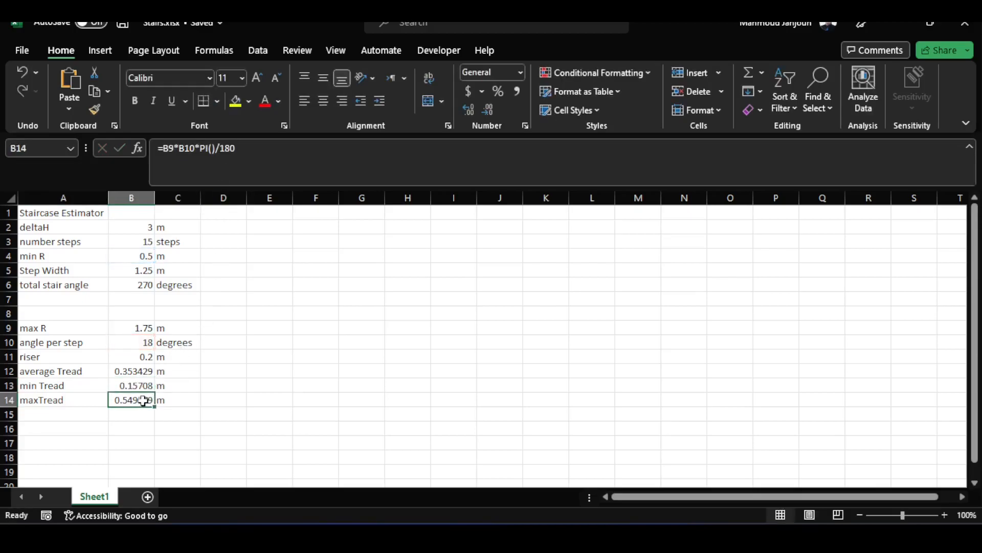
# Try a min R of 0 m in the staircase estimator, check the min tread, and undo the change.
pyautogui.click(145, 255)
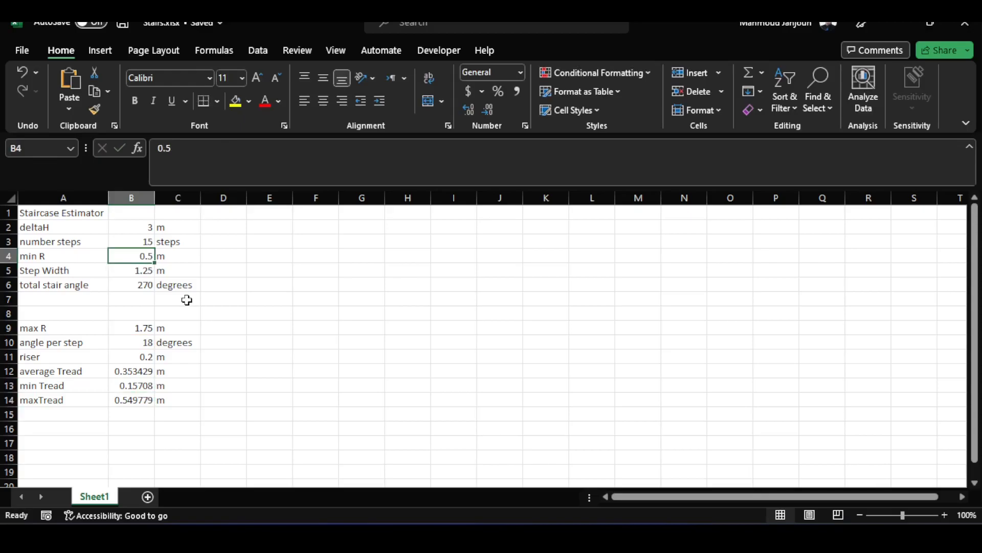
pyautogui.write('0')
pyautogui.press('Return')
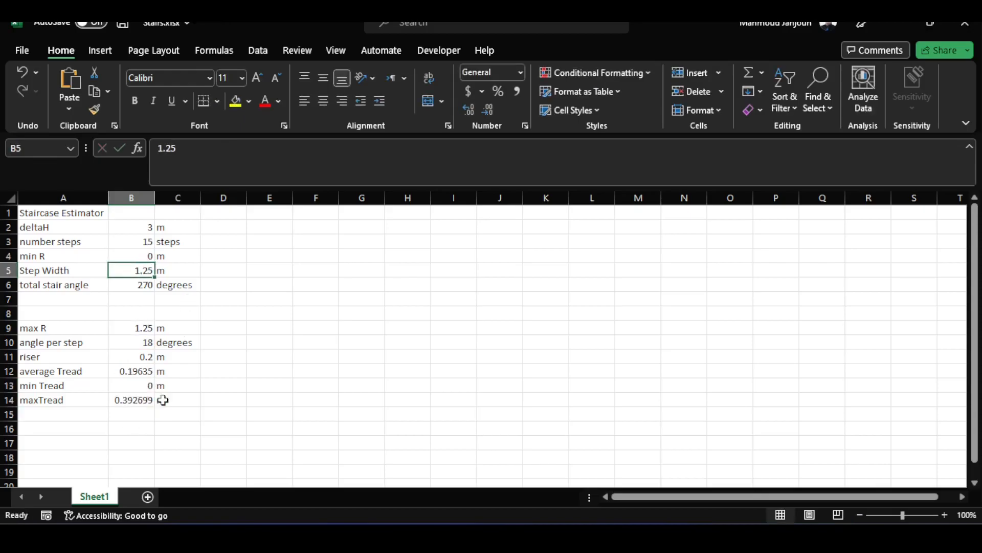
pyautogui.click(116, 384)
pyautogui.hotkey('ctrl', 'z')
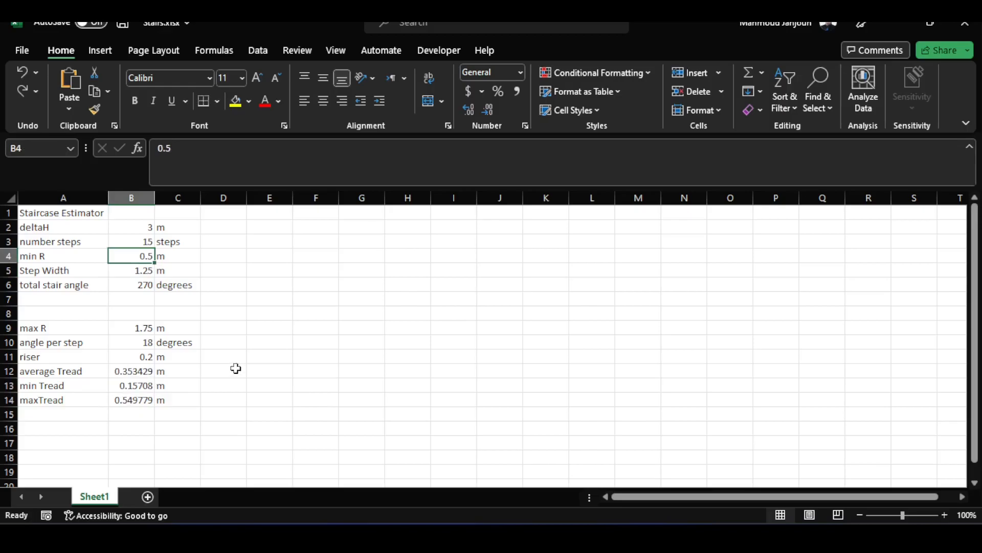
# Try a min R of 1 m in the estimator and check the min and average tread.
pyautogui.click(135, 373)
pyautogui.click(134, 385)
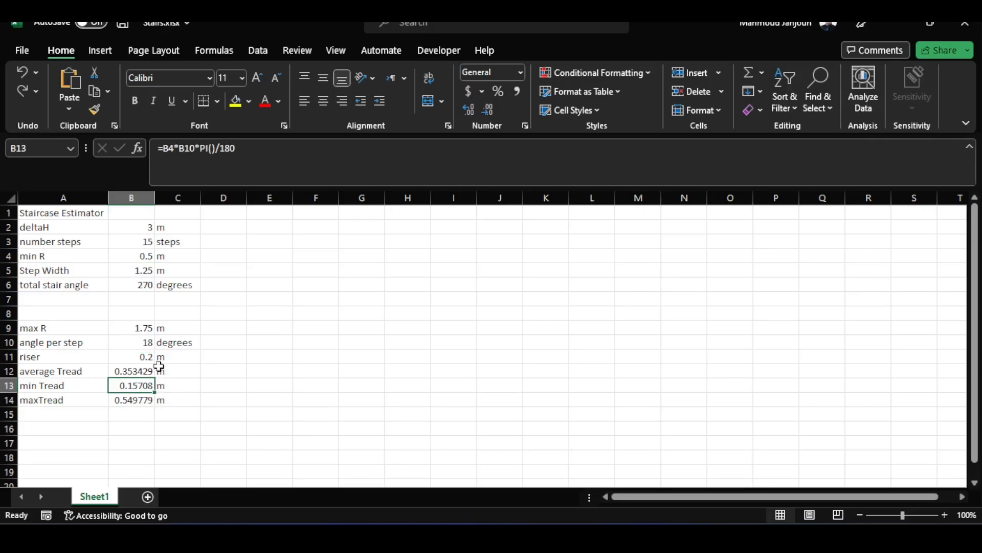
pyautogui.click(145, 269)
pyautogui.click(143, 258)
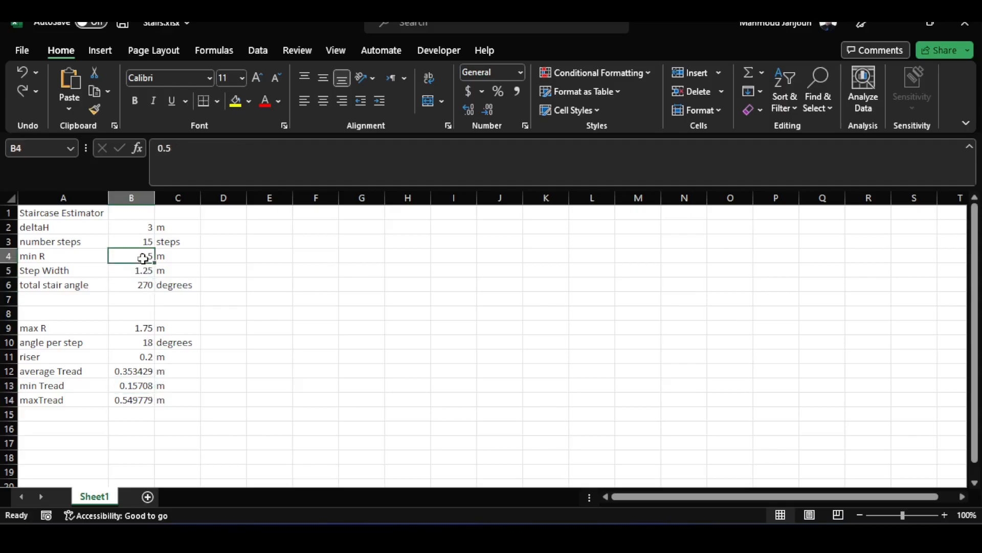
pyautogui.write('1')
pyautogui.press('Return')
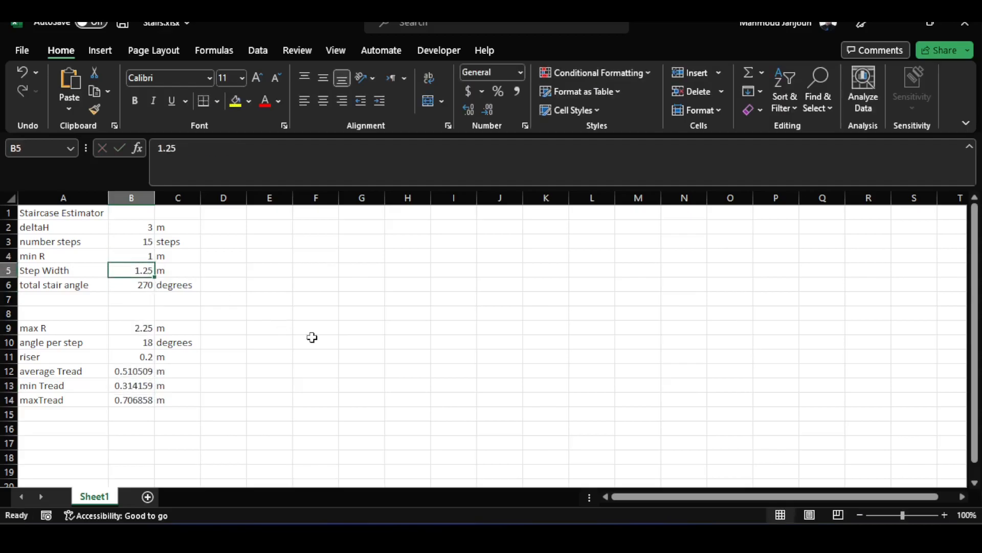
pyautogui.click(134, 386)
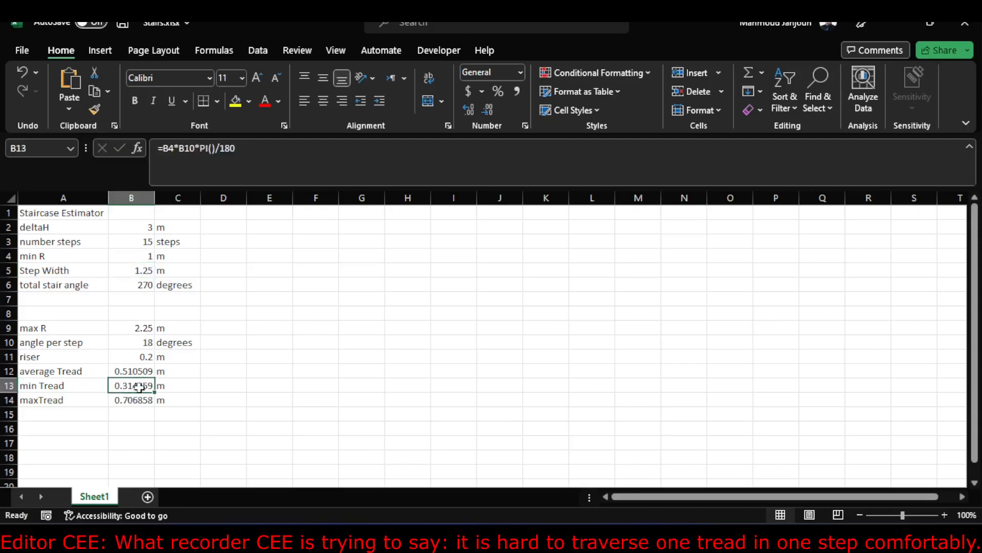
pyautogui.click(146, 371)
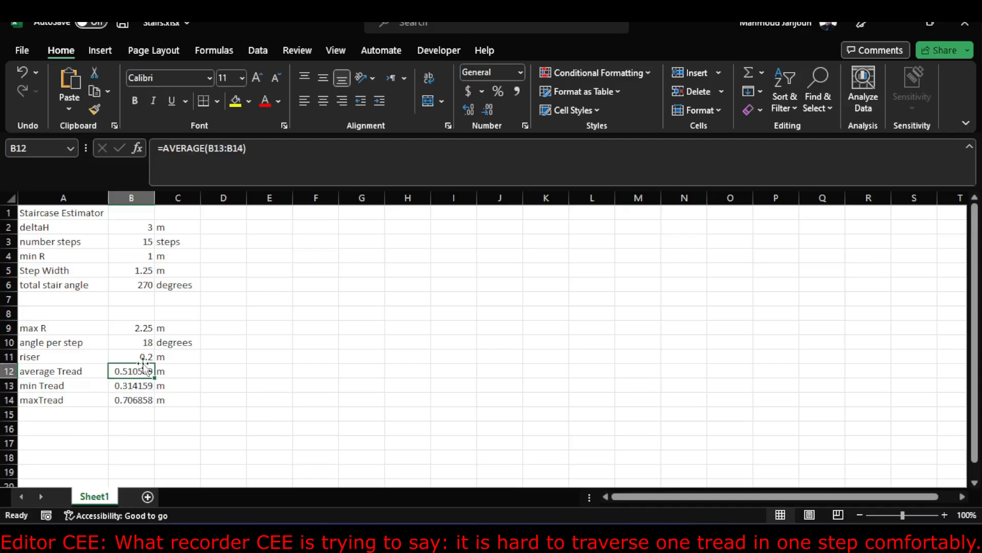
# Set min R to 0.5 m and review the estimator's values from deltaH through maxTread.
pyautogui.click(133, 245)
pyautogui.click(129, 254)
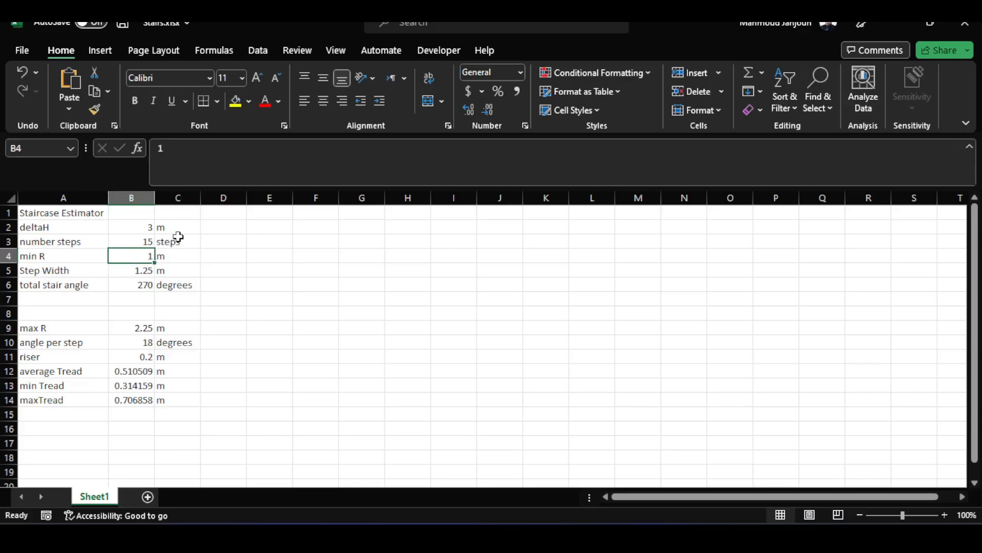
pyautogui.write('0.5')
pyautogui.press('Return')
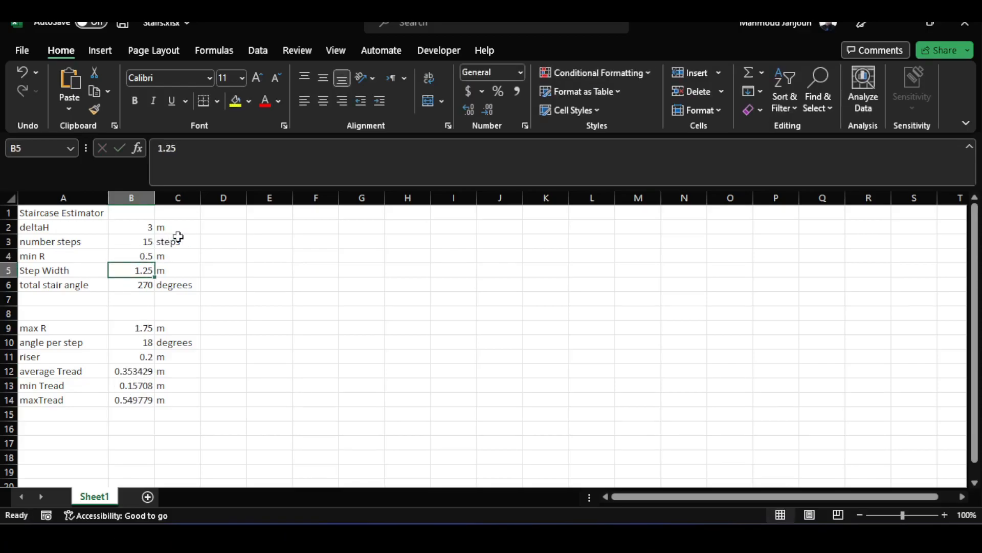
pyautogui.click(142, 373)
pyautogui.moveTo(143, 383); pyautogui.dragTo(147, 406)
pyautogui.moveTo(141, 228); pyautogui.dragTo(140, 401)
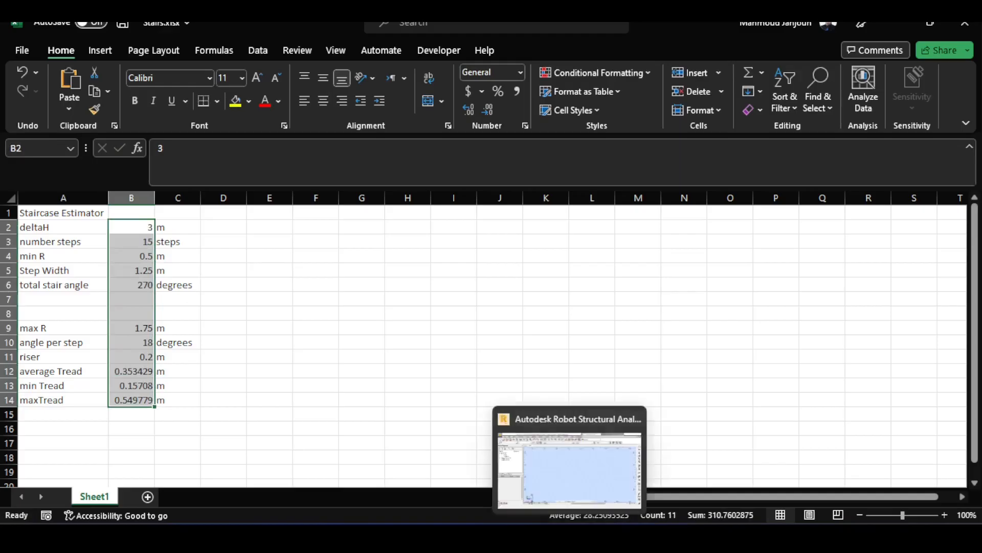
# Switch to Robot Structural Analysis and to the browser, and examine the spiral stair plans and elevations on the CAD-block page.
pyautogui.click(564, 522)
pyautogui.scroll(-1, 482, 297)
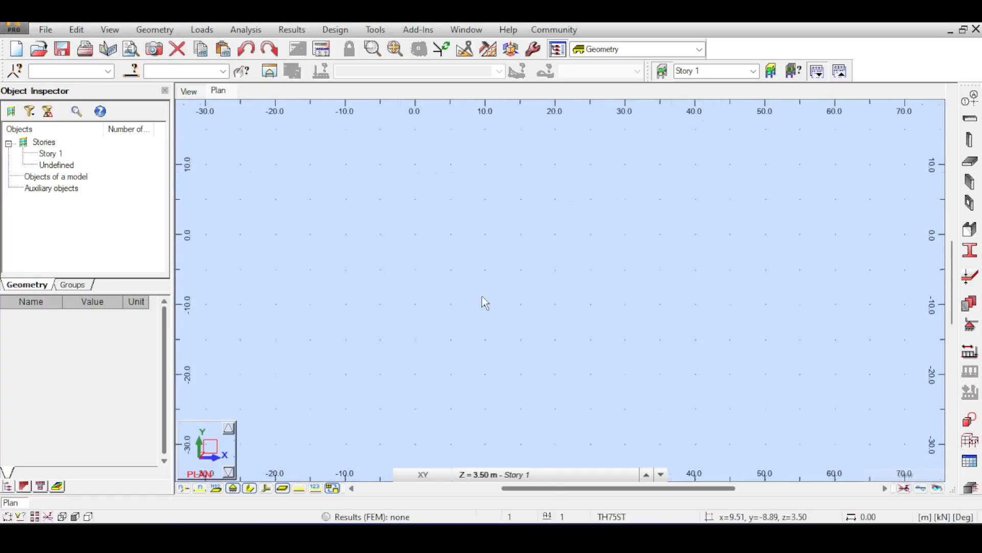
pyautogui.scroll(2, 484, 301)
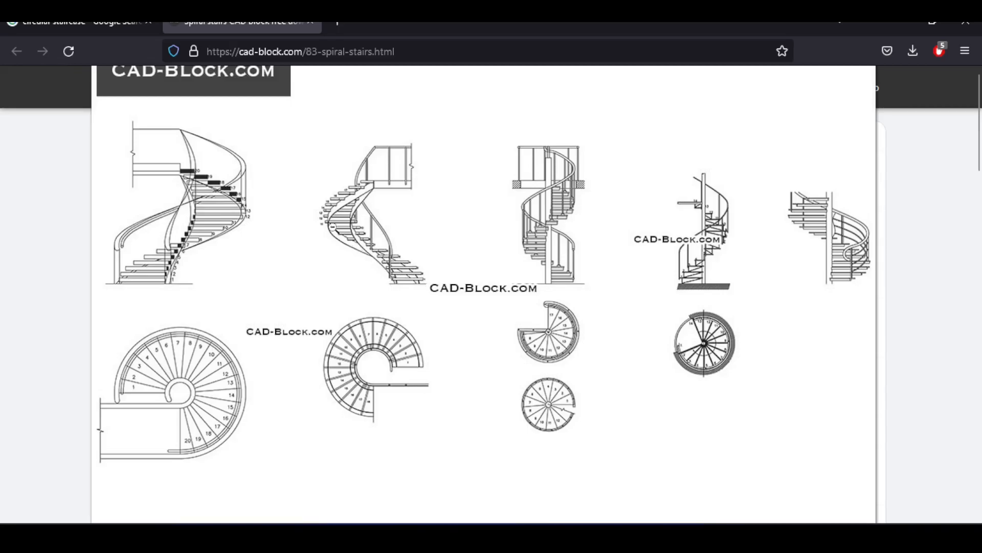
pyautogui.click(398, 302)
pyautogui.click(284, 258)
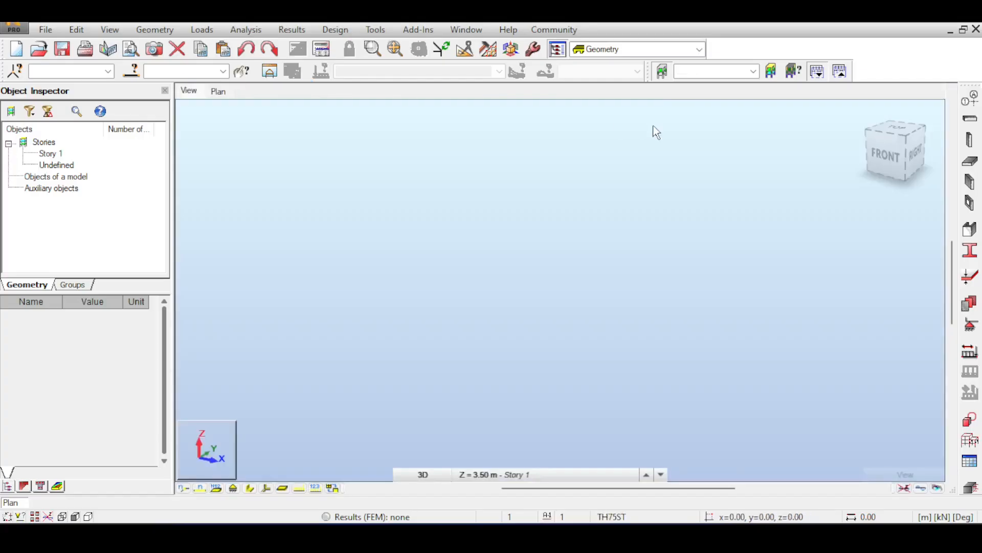
# In Robot Structural Analysis, start a cylindrical structural axis and add radial positions at 0 and 0.5 m.
pyautogui.click(971, 98)
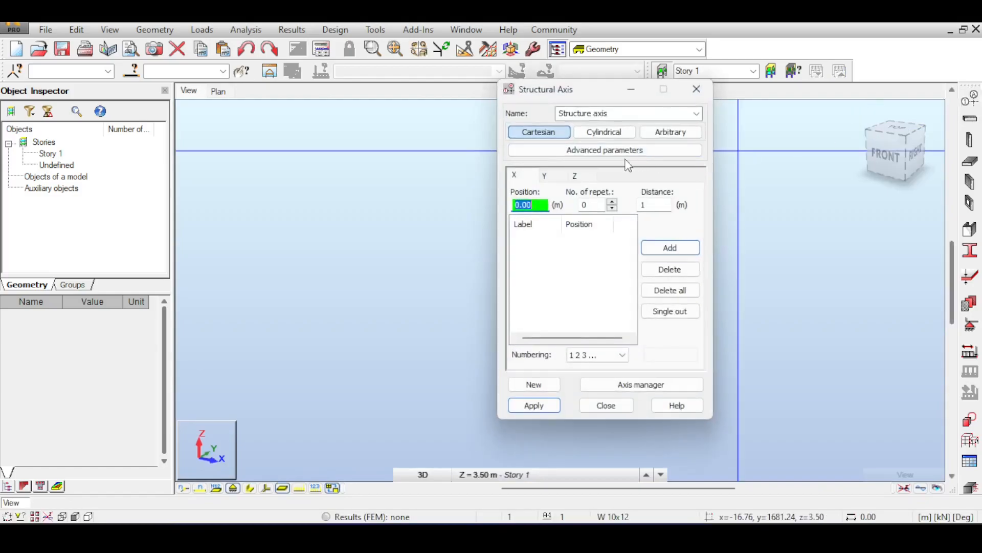
pyautogui.click(616, 134)
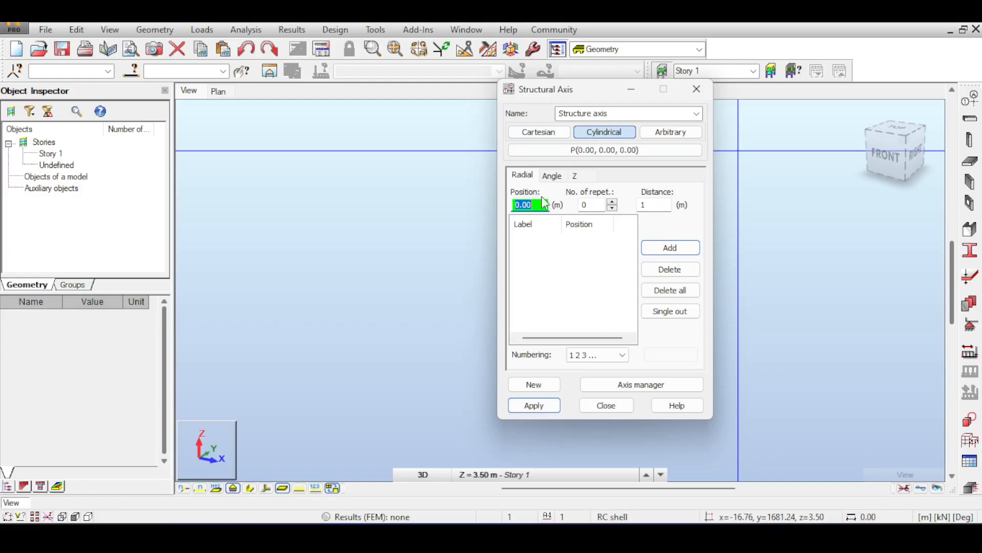
pyautogui.press('Return')
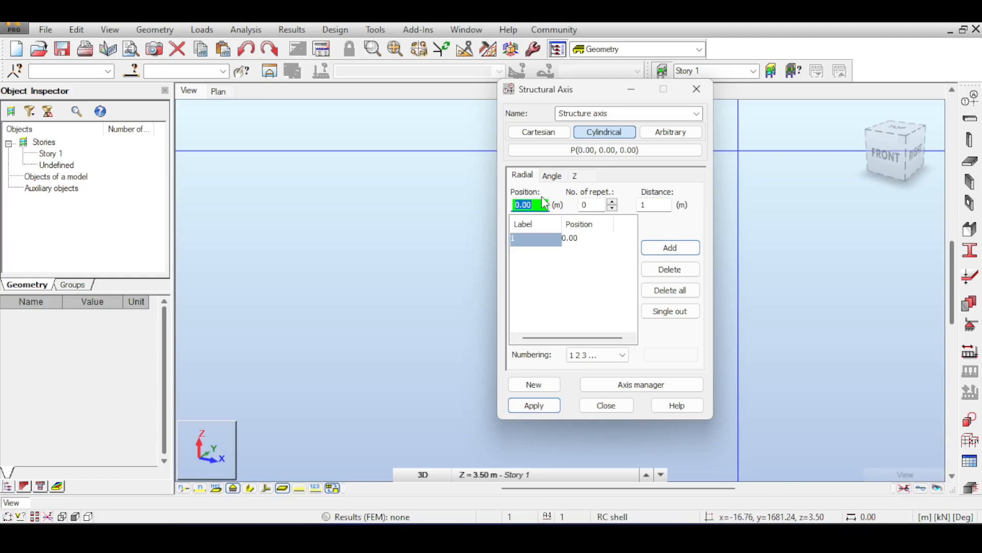
pyautogui.write('0.5')
pyautogui.press('Return')
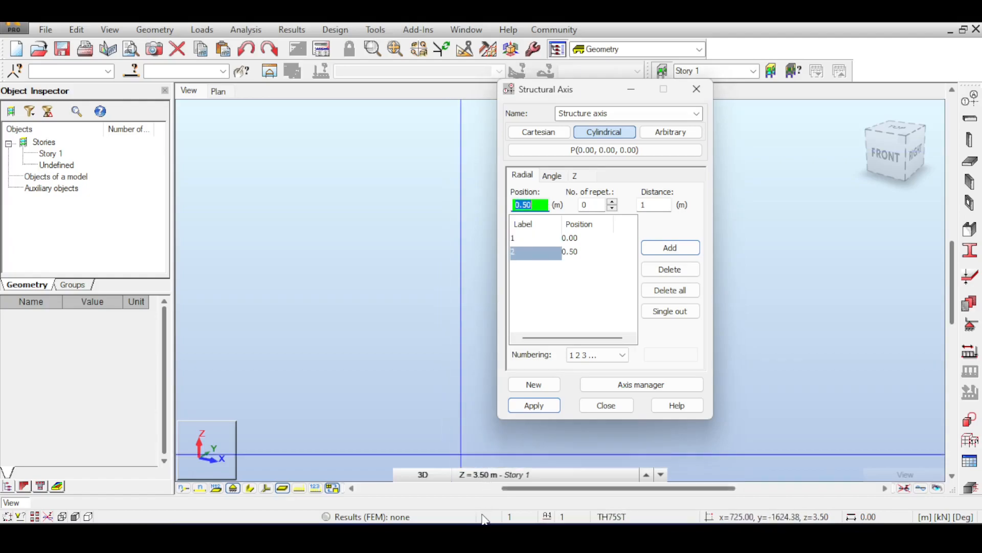
# Look up max R in the Excel staircase estimator and add a radial axis at 1.75 m in Robot Structural Analysis.
pyautogui.click(486, 537)
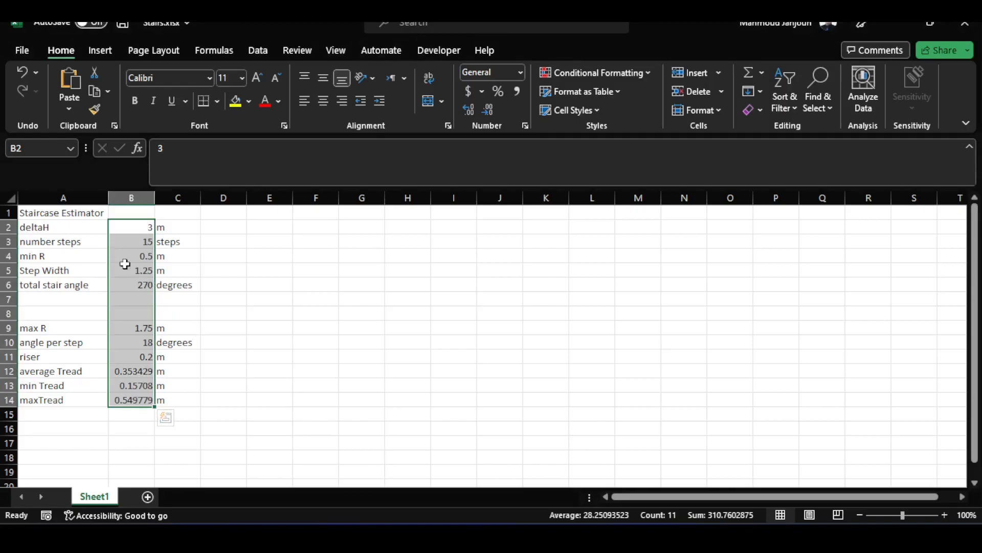
pyautogui.click(130, 259)
pyautogui.click(132, 268)
pyautogui.click(137, 327)
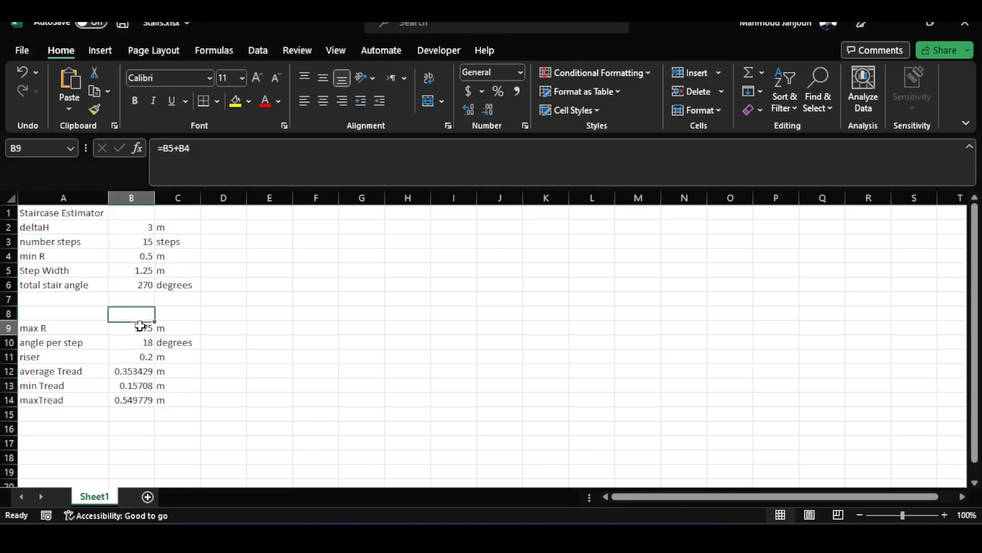
pyautogui.hotkey('alt', 'Tab')
pyautogui.doubleClick(525, 204)
pyautogui.write('1')
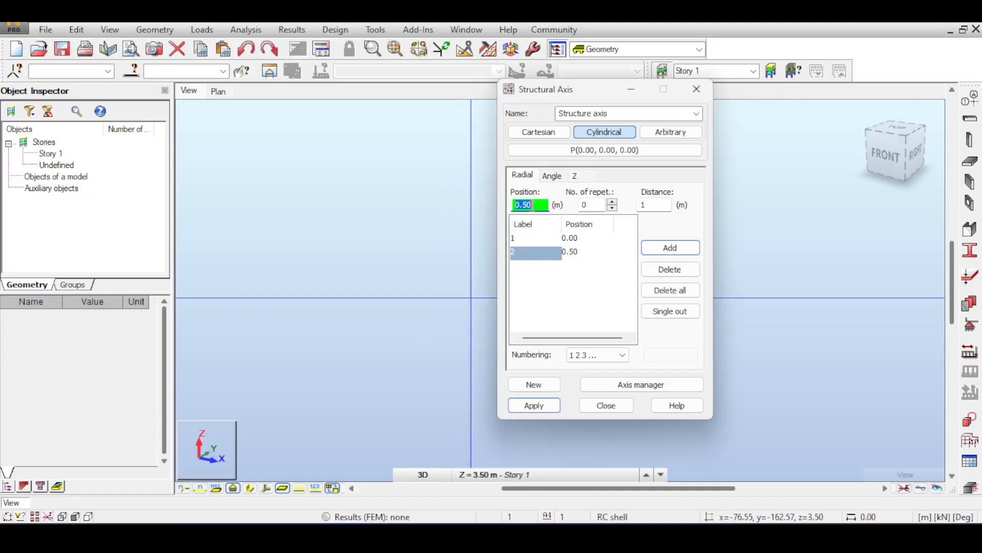
pyautogui.write('.75')
pyautogui.press('Return')
# Add angular axis positions at 0 and 18 degrees, checking the angle per step in the Excel estimator.
pyautogui.click(552, 175)
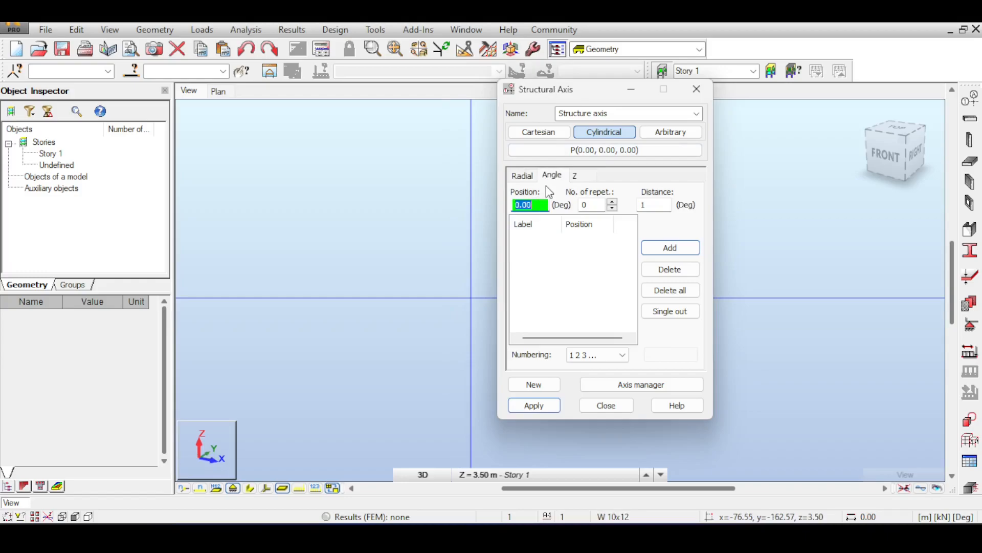
pyautogui.press('Return')
pyautogui.hotkey('alt', 'Tab')
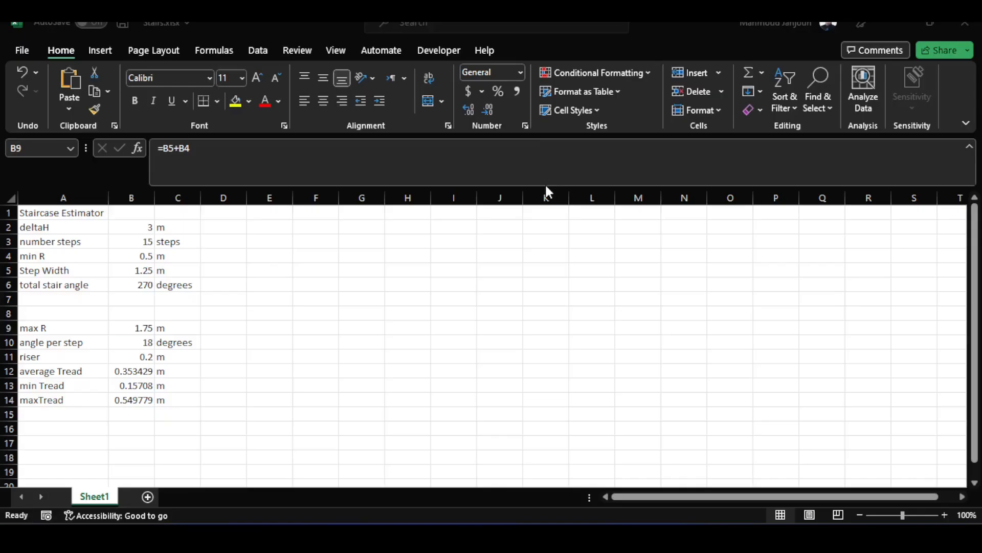
pyautogui.hotkey('alt', 'Tab')
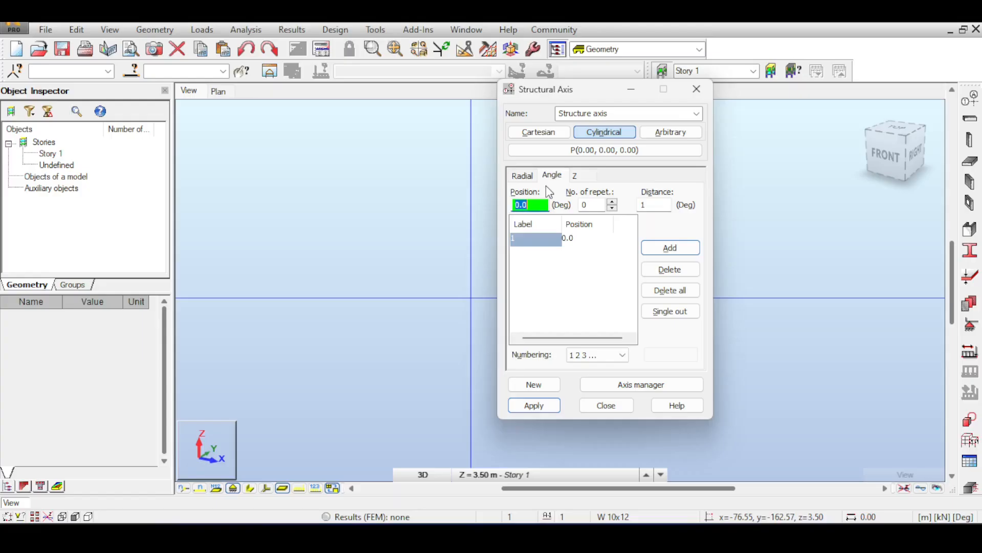
pyautogui.press('Return')
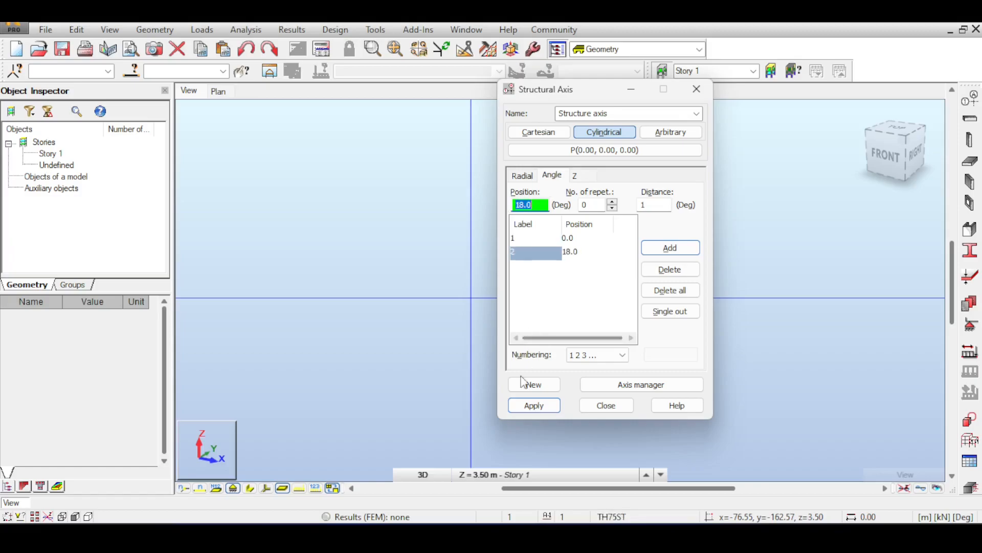
# Check the riser in the Excel estimator against the 0.20 m Z position and generate the cylindrical axes in Robot Structural Analysis.
pyautogui.click(534, 405)
pyautogui.click(605, 407)
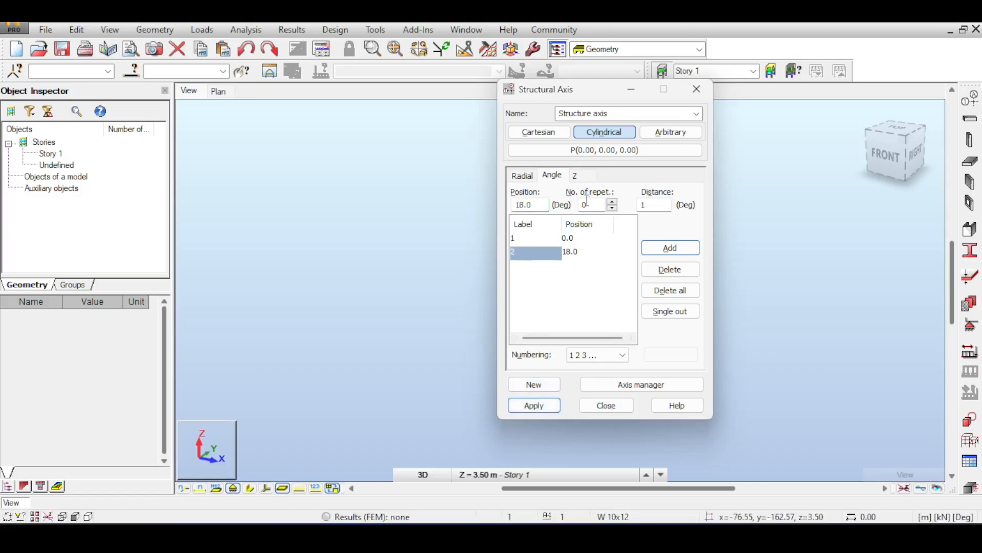
pyautogui.click(586, 179)
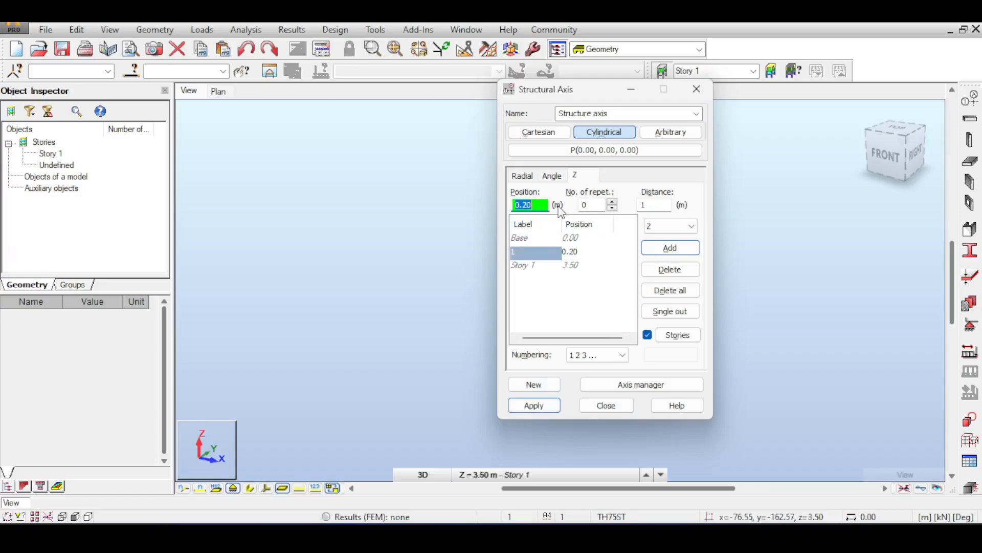
pyautogui.hotkey('alt', 'Tab')
pyautogui.click(138, 355)
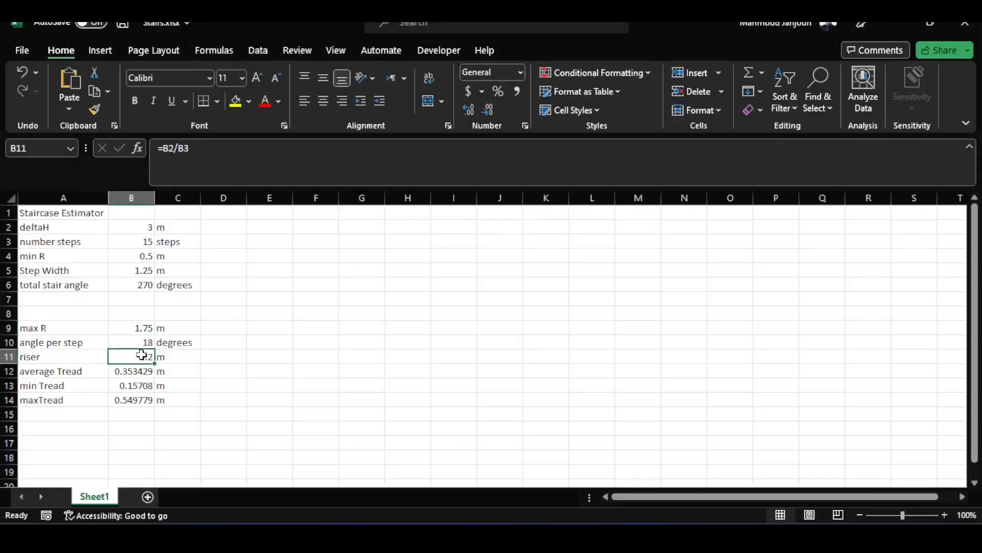
pyautogui.hotkey('alt', 'Tab')
pyautogui.click(606, 405)
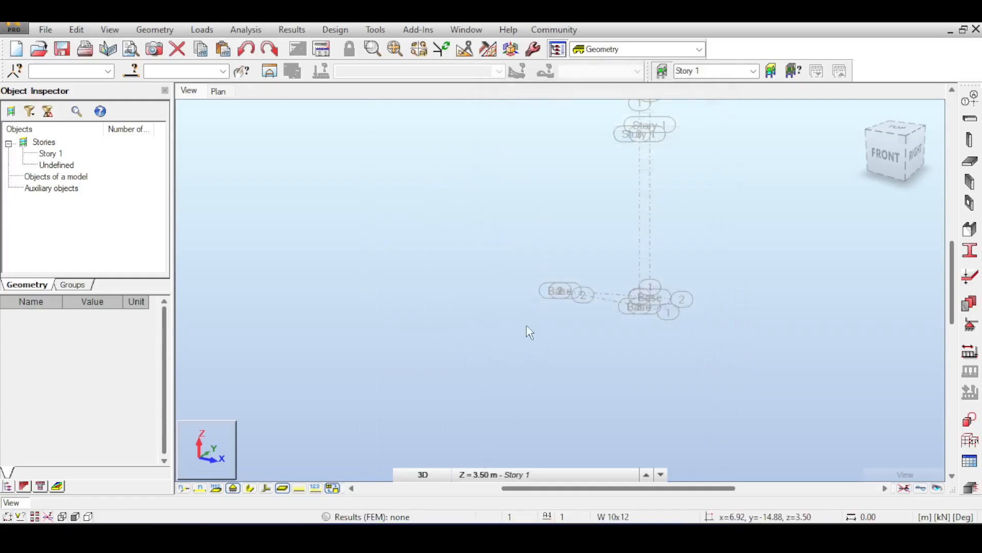
# Examine the base level of the cylindrical axis grid, including the centre and both radial arcs, from several angles.
pyautogui.moveTo(527, 325); pyautogui.dragTo(563, 241, button='middle')
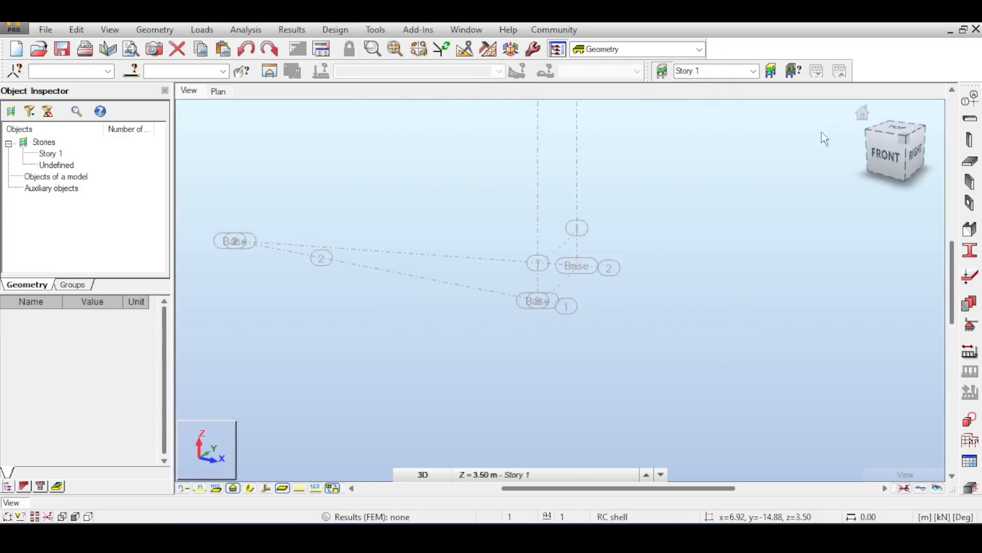
pyautogui.click(895, 156)
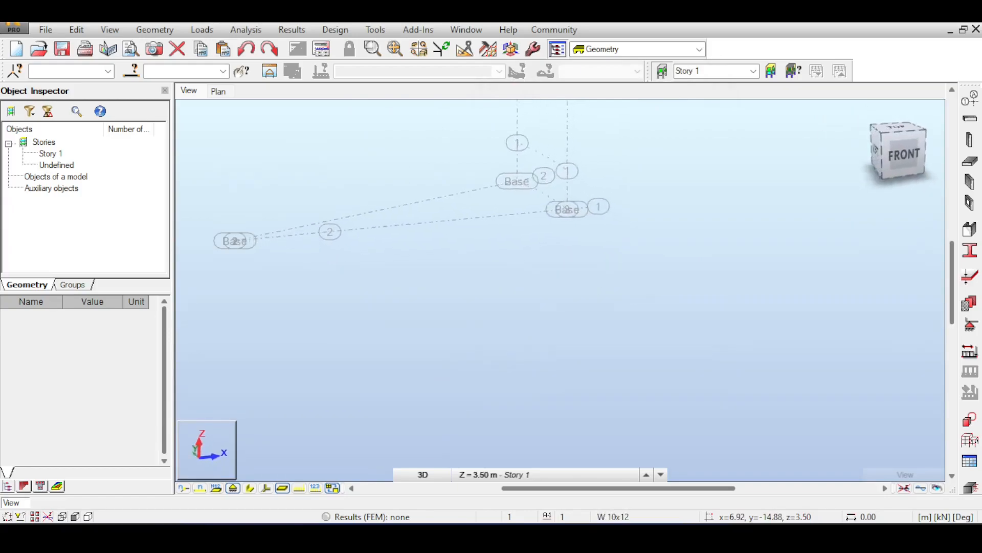
pyautogui.scroll(-2, 747, 292)
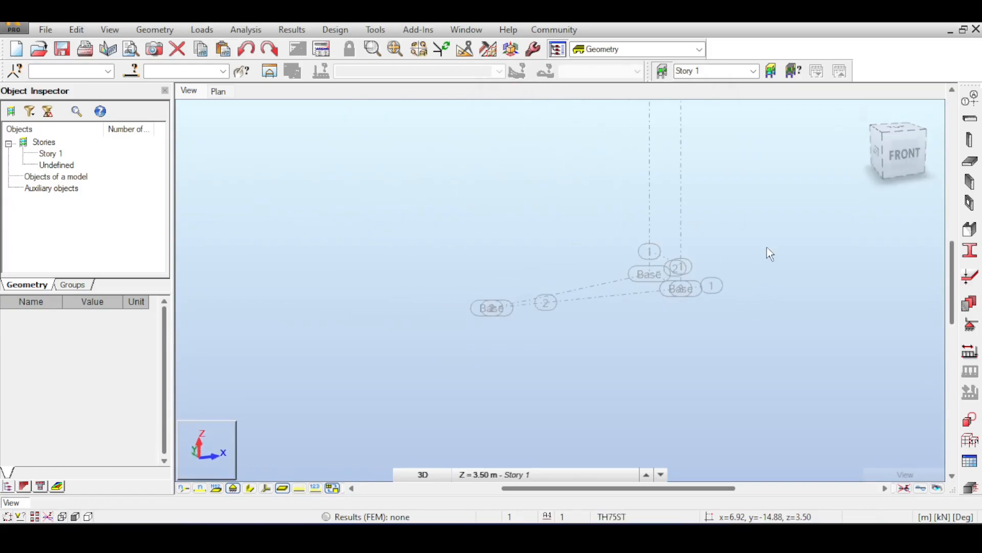
pyautogui.scroll(-1, 736, 243)
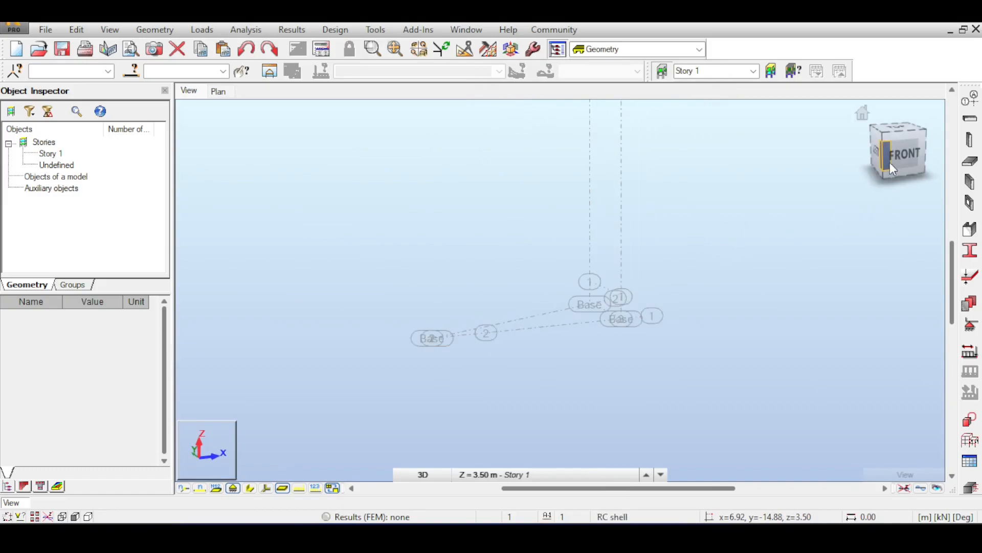
pyautogui.moveTo(890, 162); pyautogui.dragTo(857, 175)
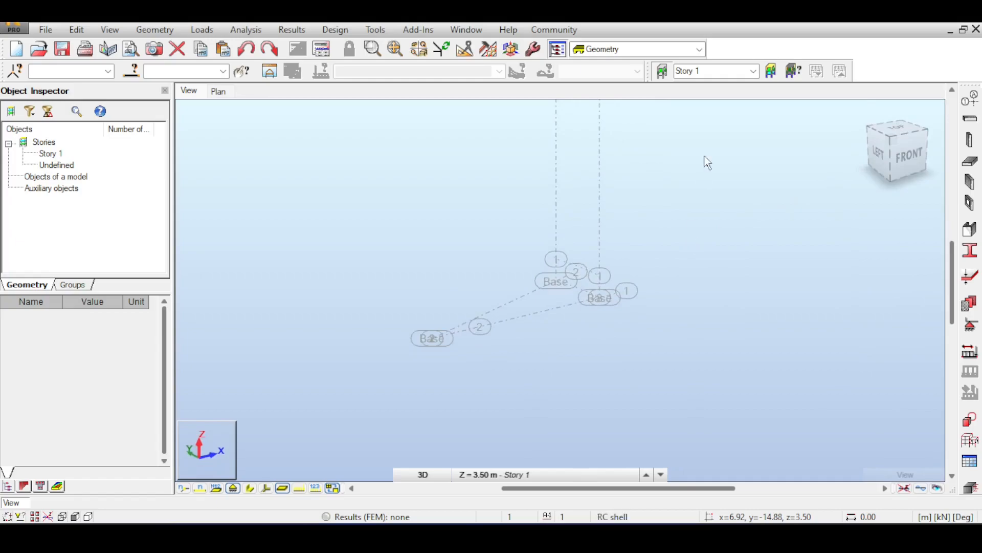
pyautogui.scroll(4, 415, 367)
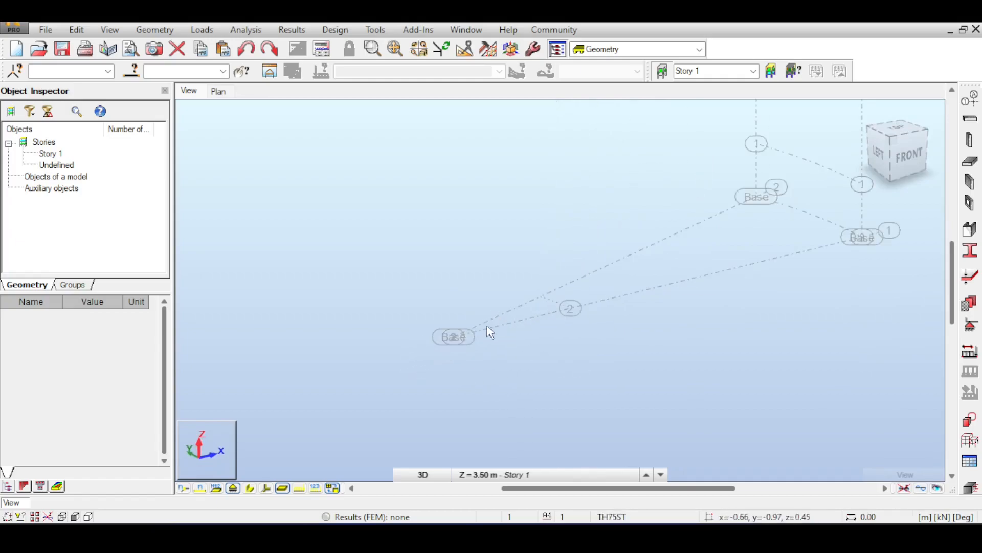
pyautogui.keyDown('shift'); pyautogui.moveTo(589, 318); pyautogui.dragTo(409, 358, button='middle'); pyautogui.keyUp('shift')
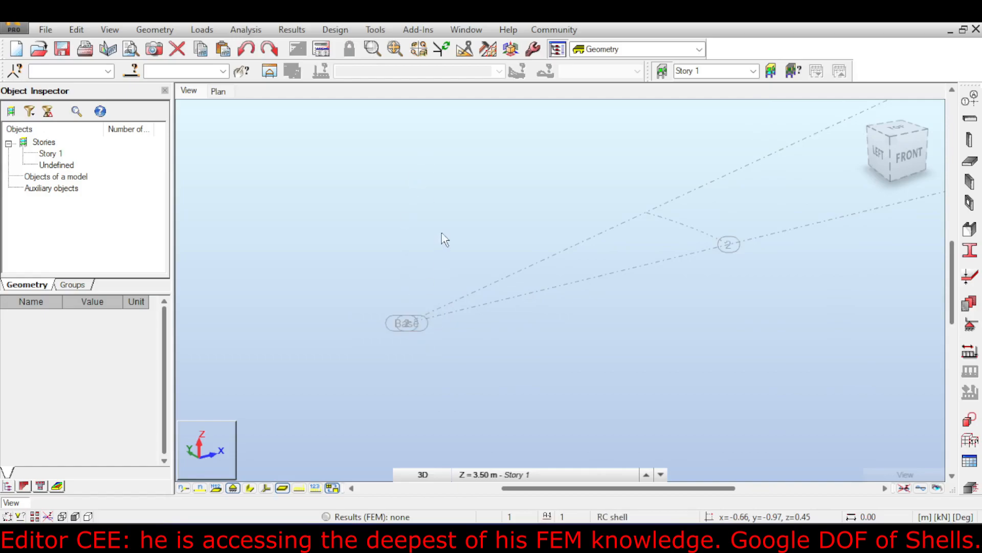
pyautogui.scroll(-3, 429, 268)
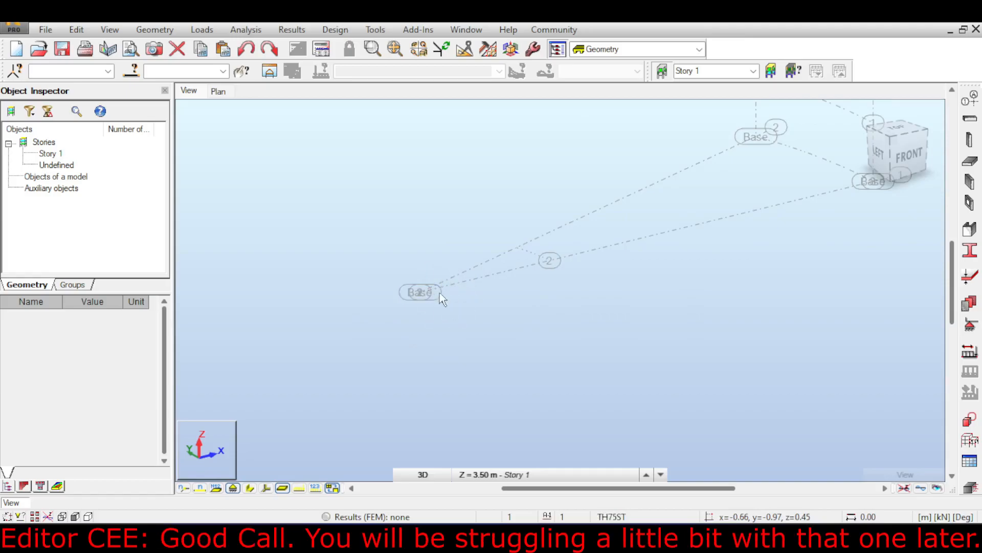
pyautogui.scroll(-1, 465, 292)
pyautogui.moveTo(562, 222); pyautogui.dragTo(537, 229, button='middle')
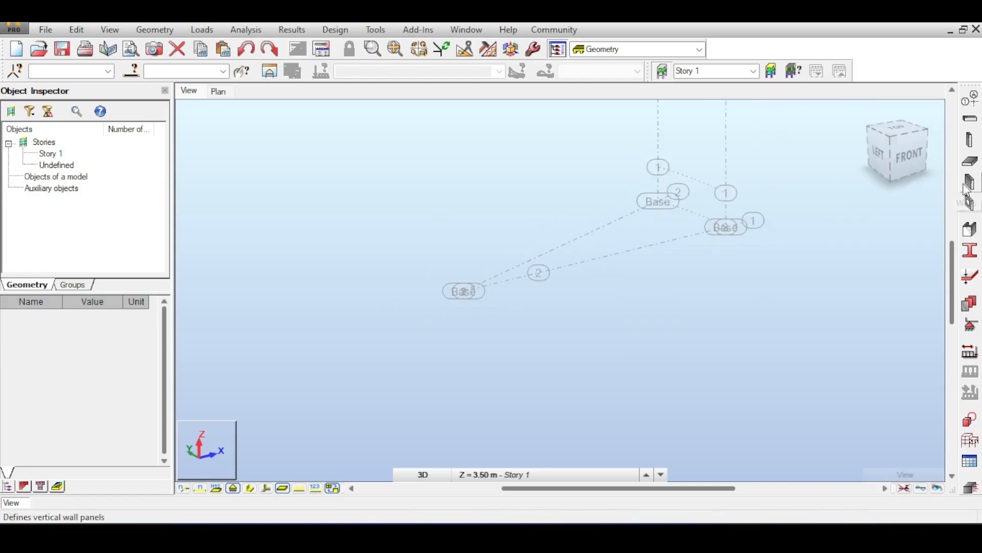
# Start defining a floor with the Shell model.
pyautogui.click(970, 162)
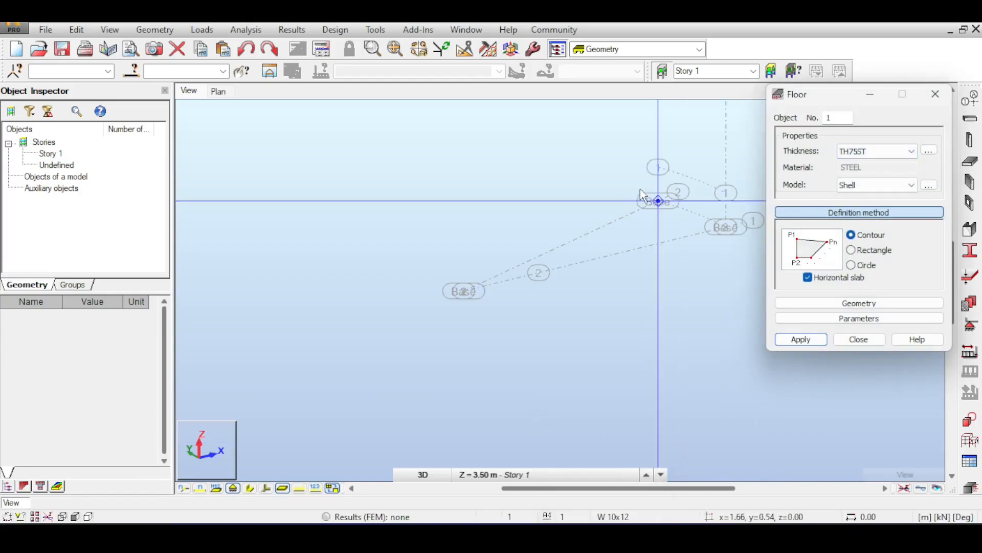
pyautogui.click(710, 209)
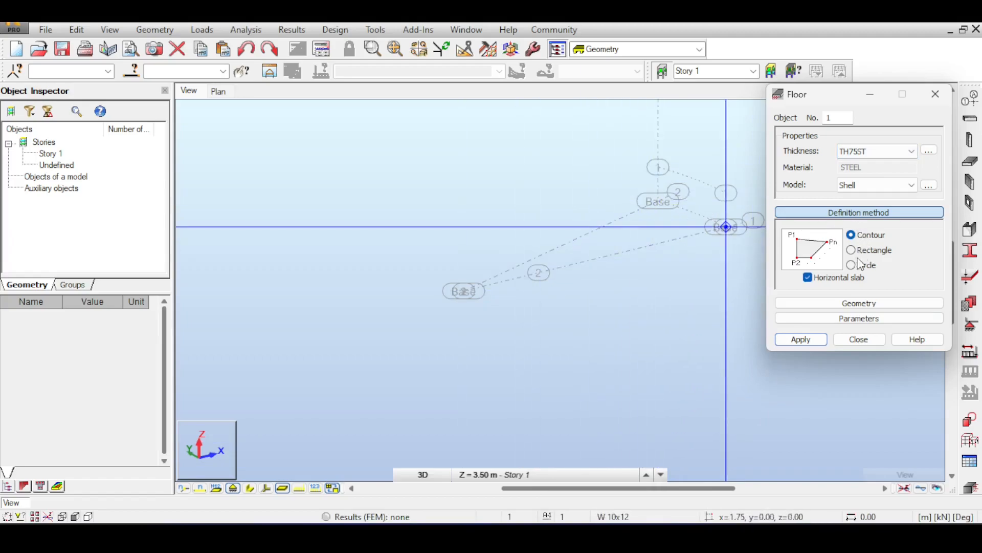
pyautogui.click(864, 186)
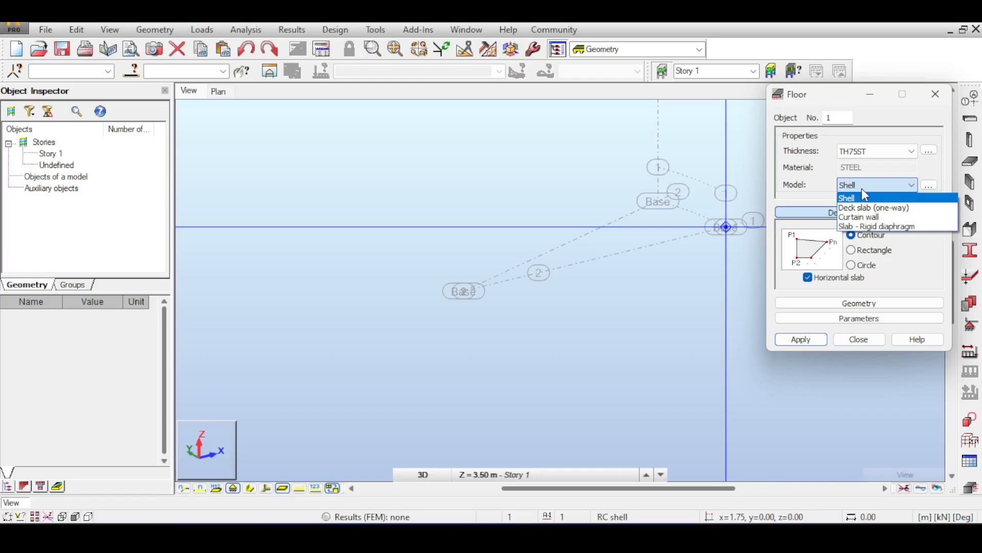
pyautogui.click(862, 191)
# Add a new homogeneous steel thickness labelled TH10 with a constant value of 10 mm.
pyautogui.click(929, 151)
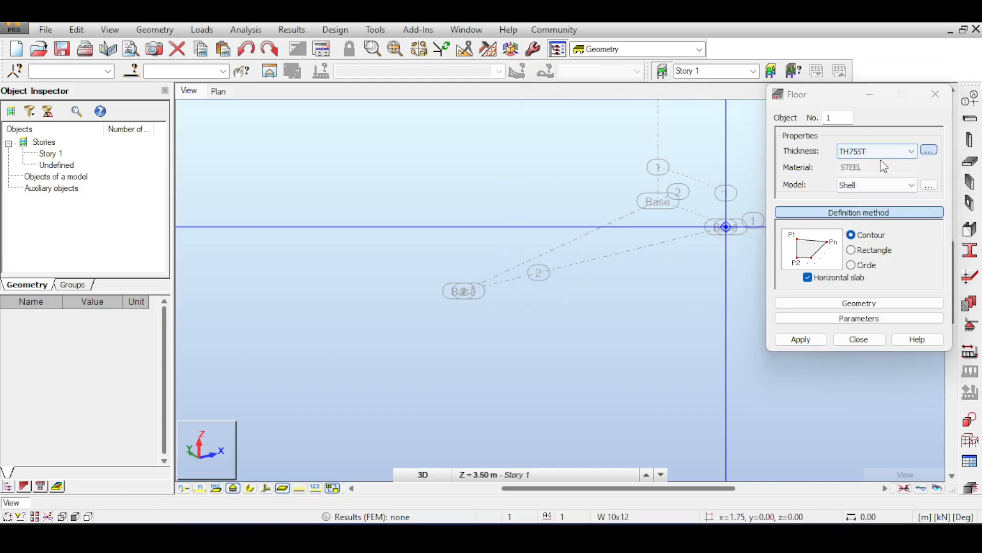
pyautogui.doubleClick(807, 282)
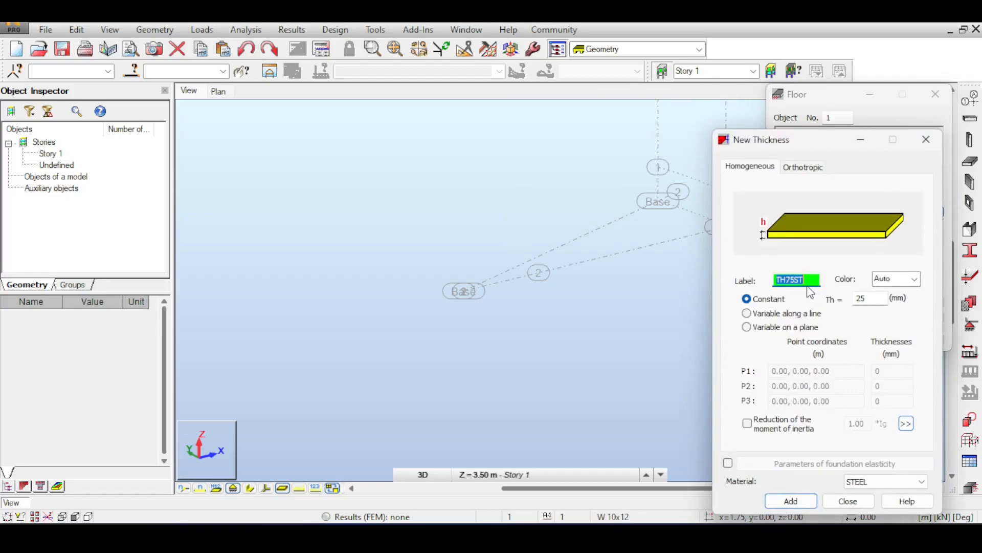
pyautogui.write('TH')
pyautogui.press('Tab')
pyautogui.press('Tab')
pyautogui.press('Tab')
pyautogui.write('1')
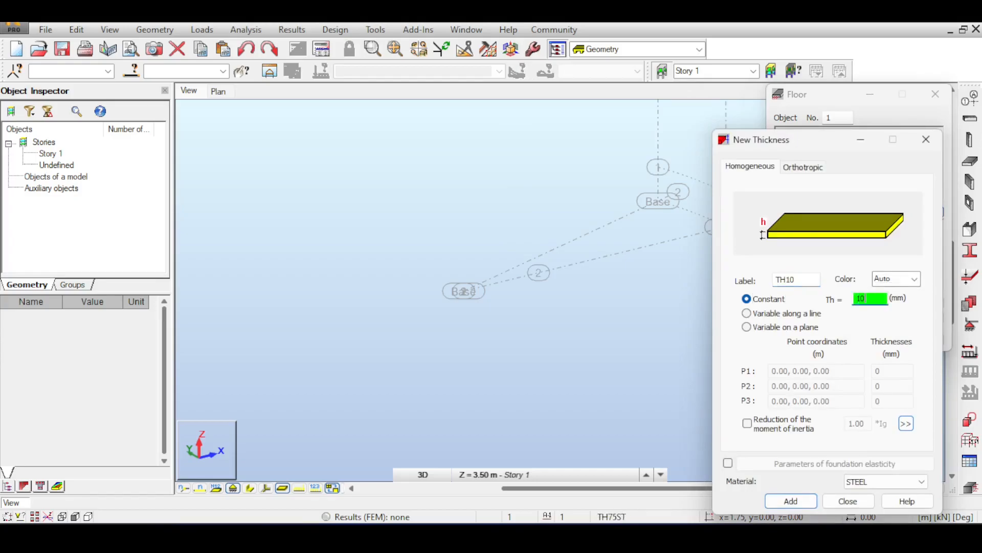
pyautogui.click(791, 501)
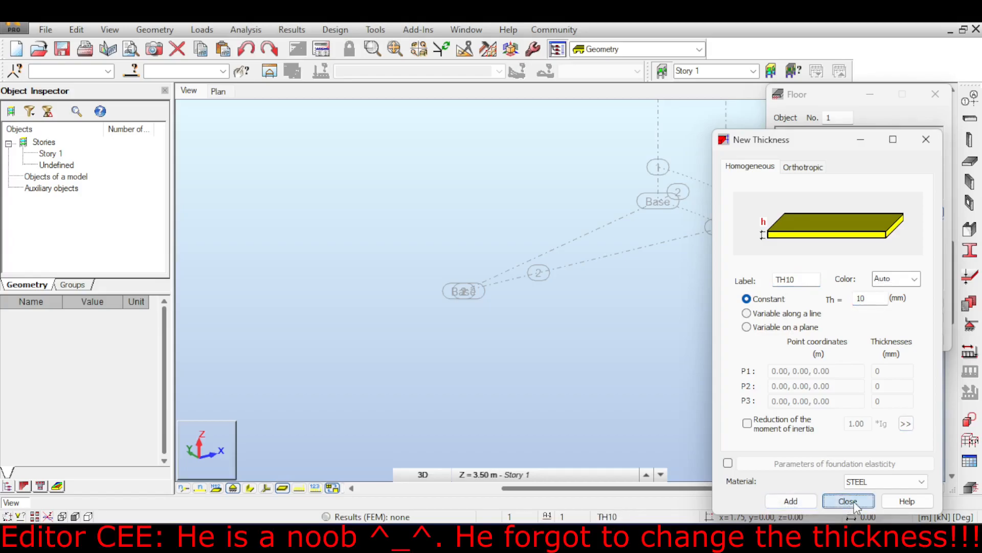
pyautogui.click(848, 501)
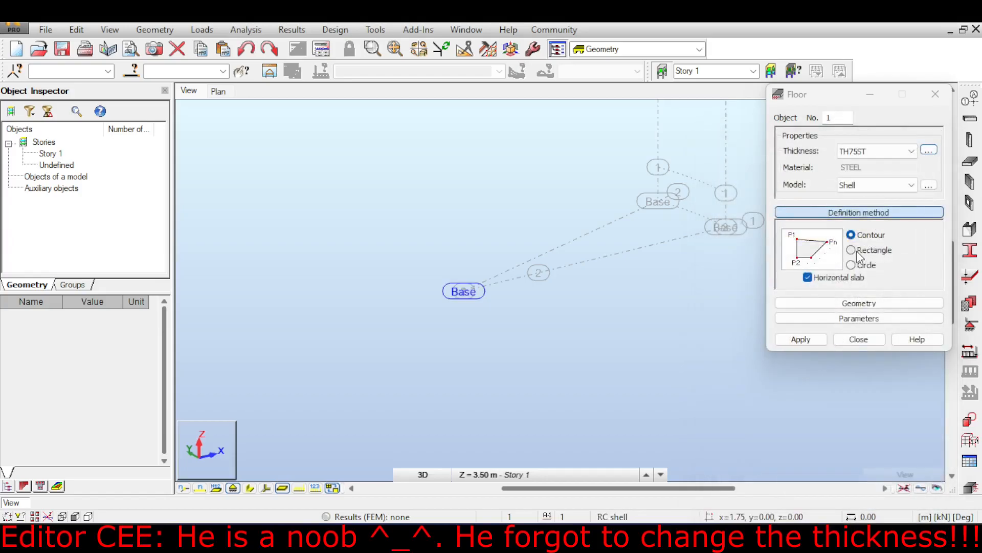
pyautogui.moveTo(637, 253); pyautogui.dragTo(626, 255, button='middle')
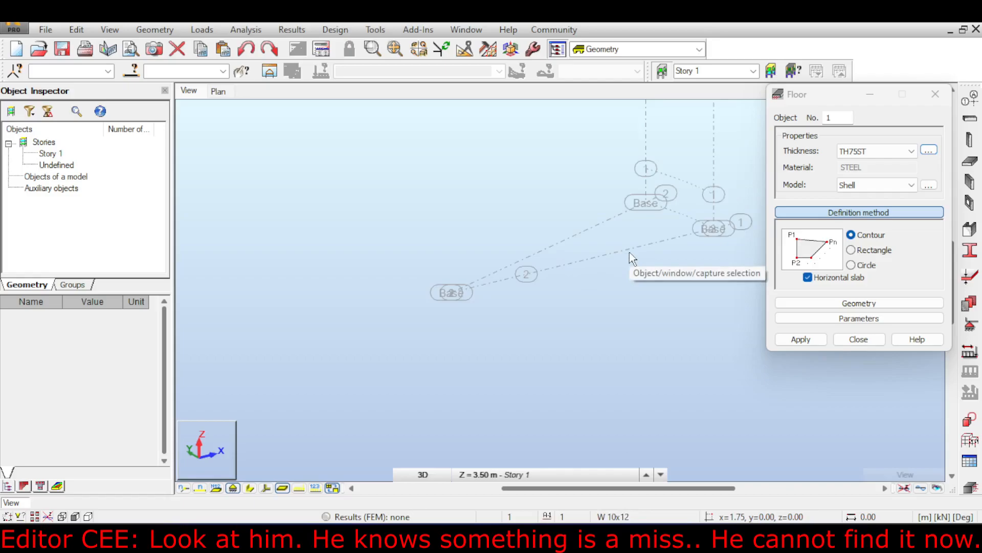
pyautogui.scroll(4, 533, 269)
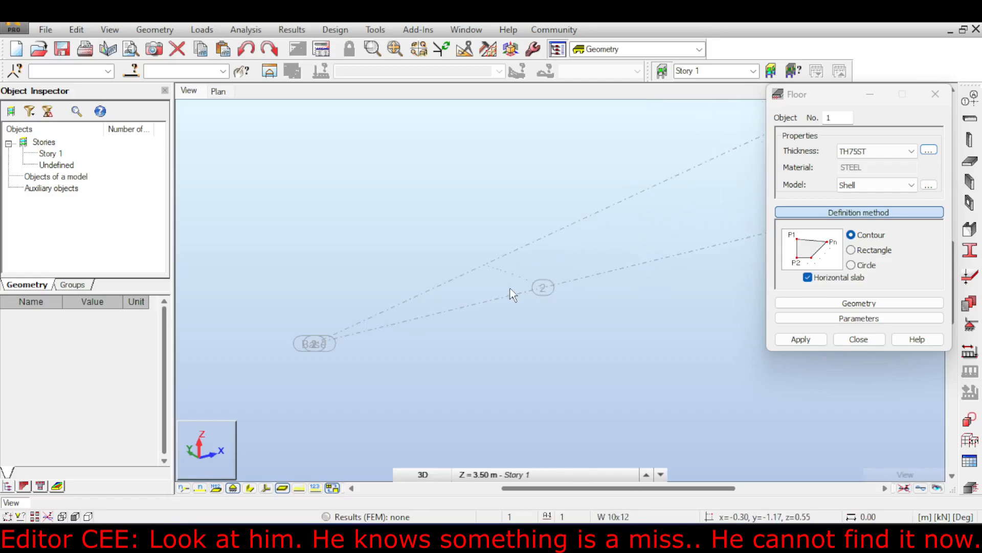
pyautogui.scroll(-4, 512, 294)
pyautogui.scroll(-1, 624, 216)
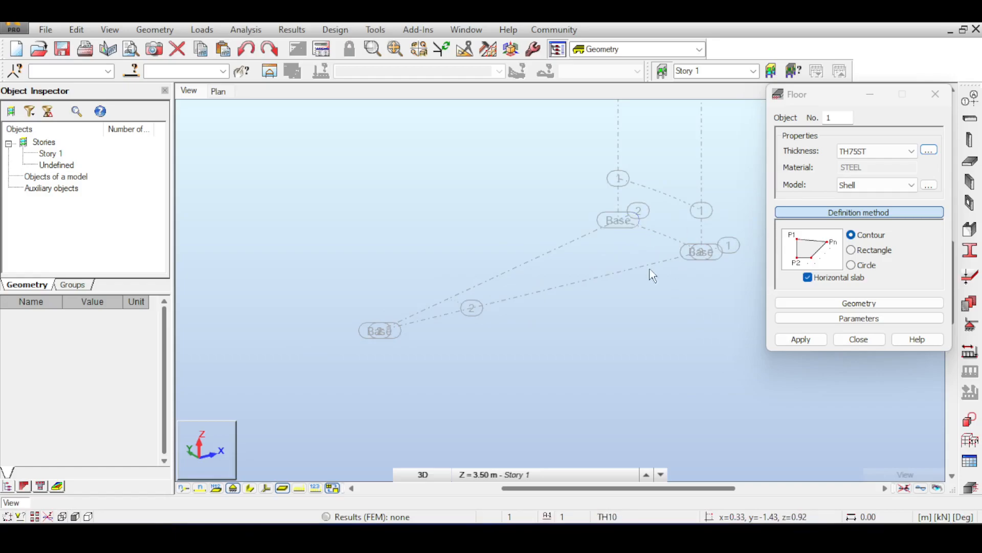
pyautogui.click(859, 235)
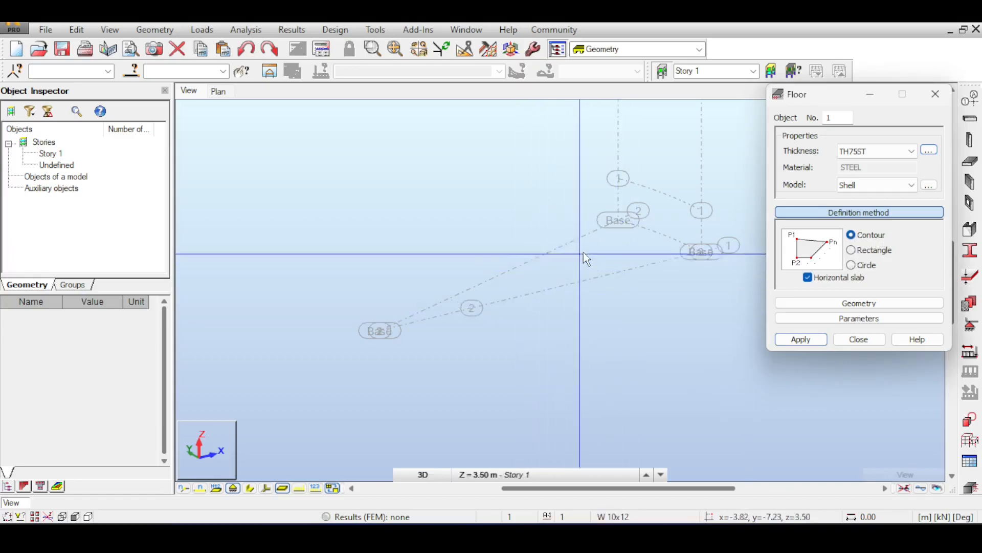
pyautogui.scroll(-2, 583, 256)
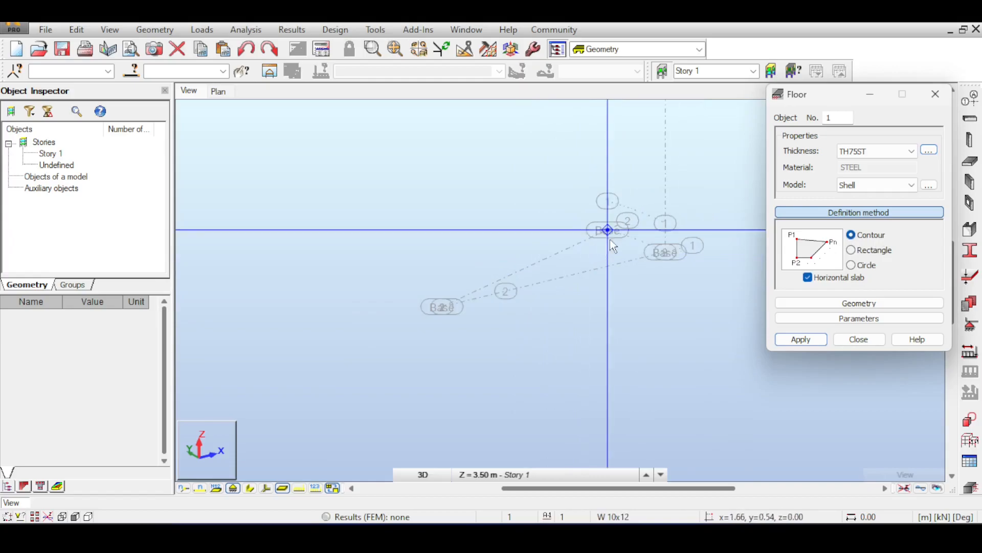
pyautogui.click(853, 252)
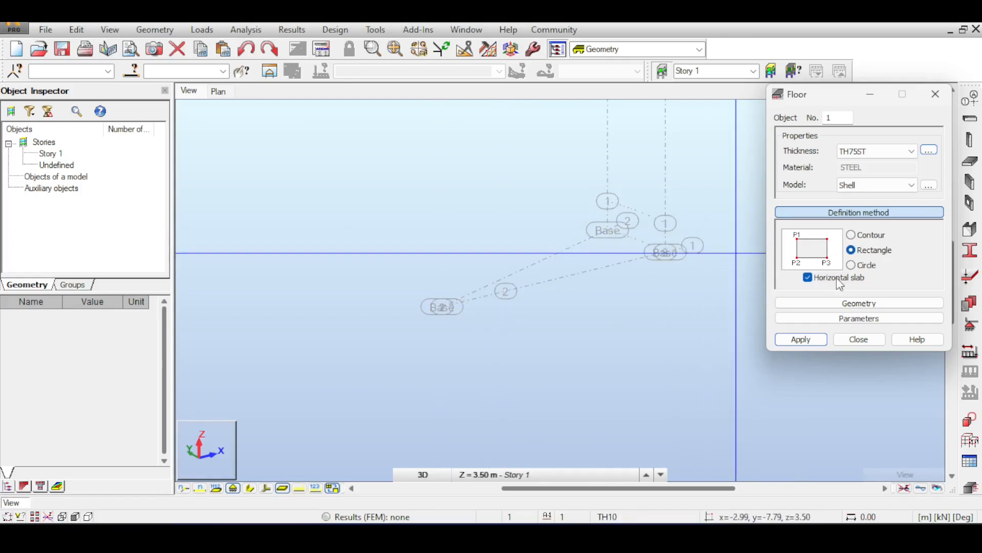
pyautogui.moveTo(555, 261); pyautogui.dragTo(508, 263, button='middle')
pyautogui.scroll(2, 469, 280)
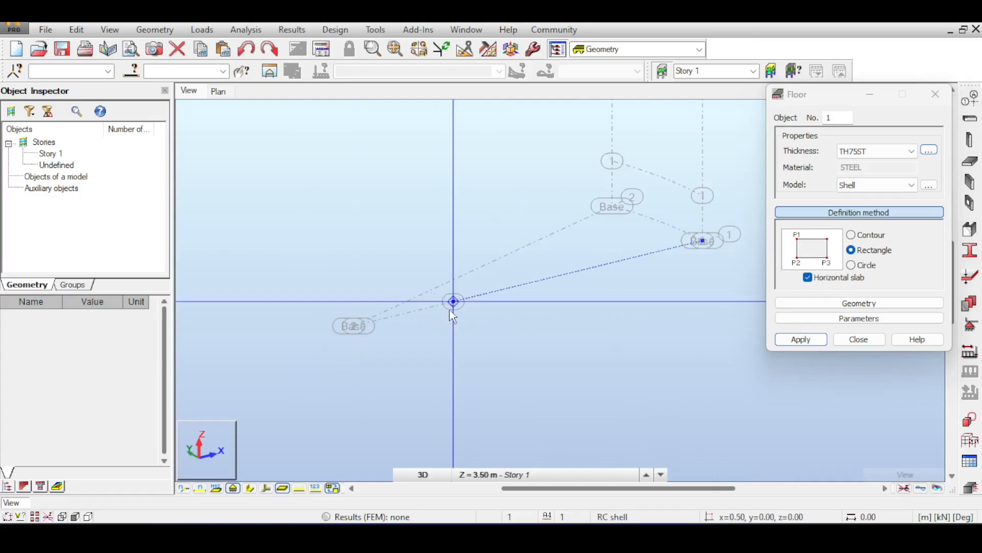
pyautogui.click(452, 302)
pyautogui.click(707, 243)
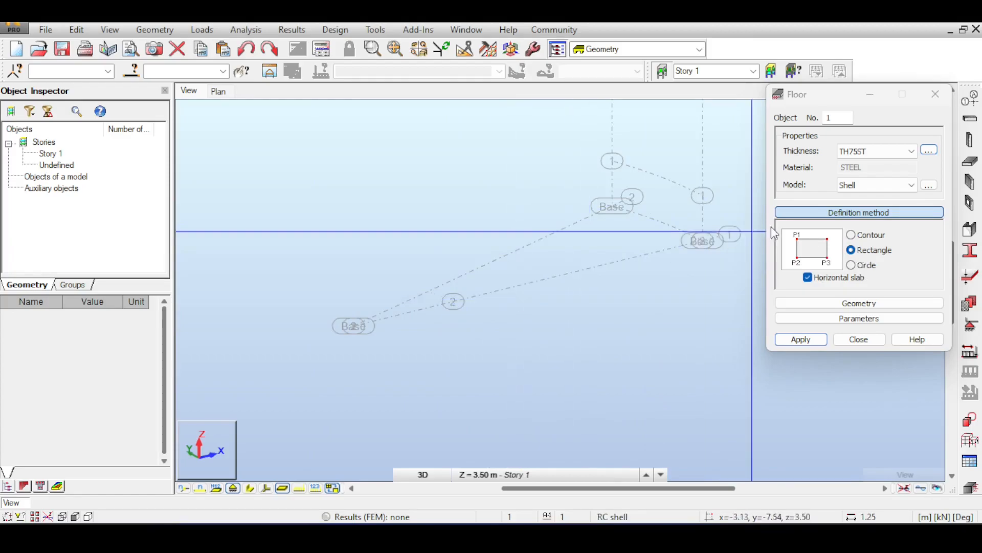
# Draw the first stair tread as a contour floor through the four base intersections of the 0.5 and 1.75 m radii with the 0 and 18 degree axes.
pyautogui.click(851, 235)
pyautogui.click(702, 240)
pyautogui.click(451, 304)
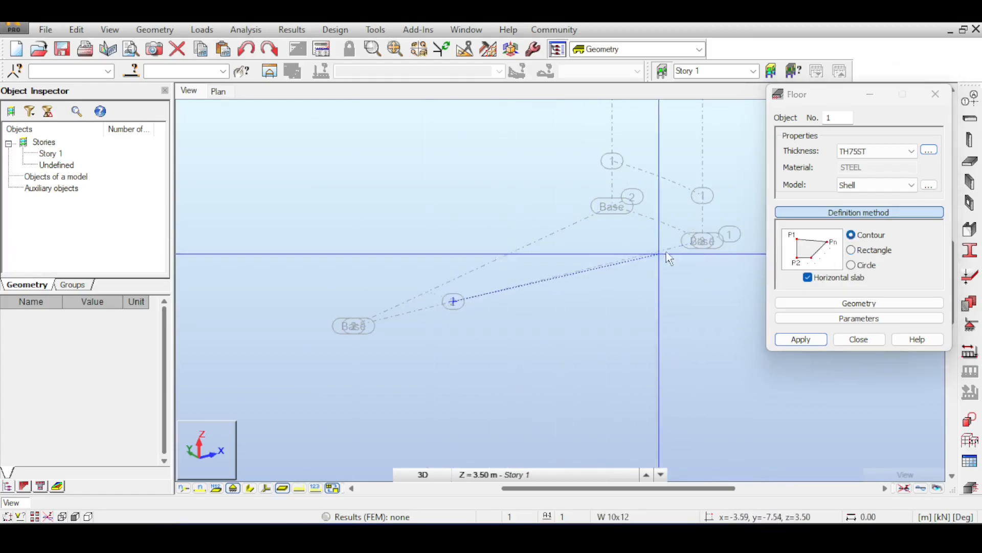
pyautogui.click(612, 208)
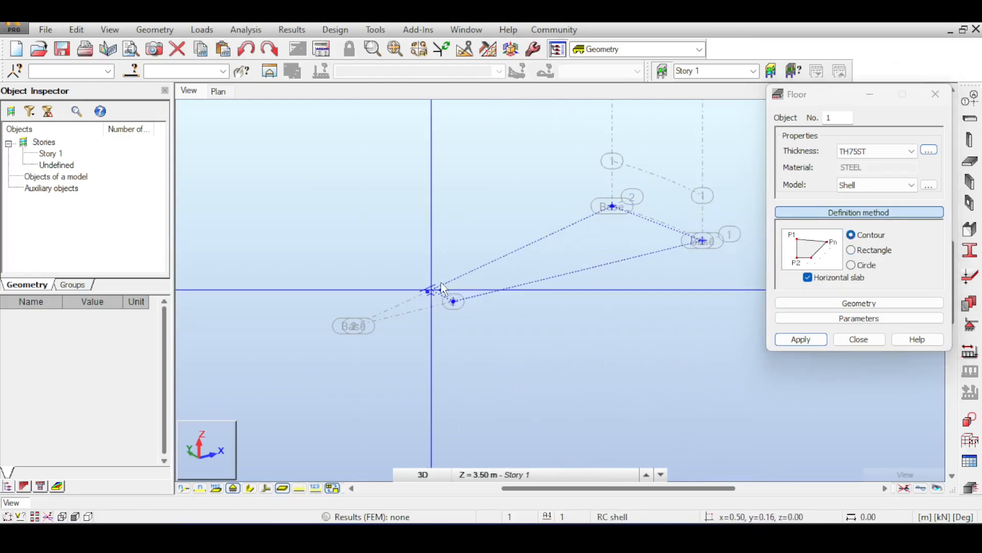
pyautogui.scroll(3, 430, 307)
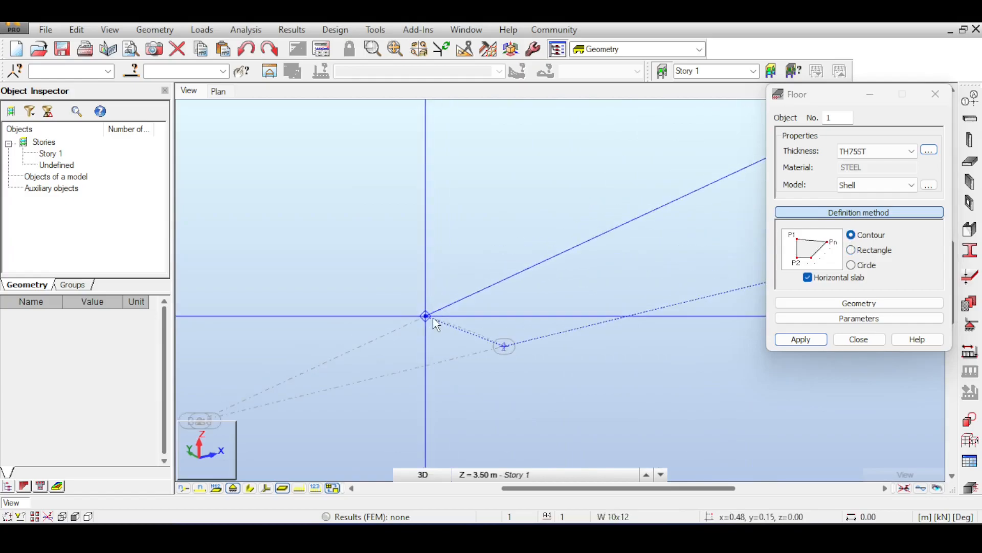
pyautogui.scroll(2, 430, 322)
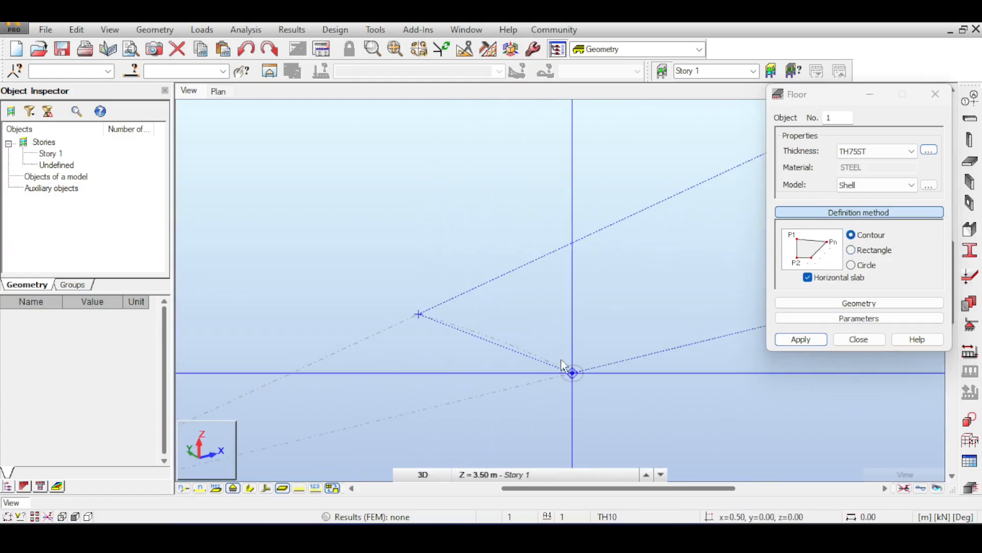
pyautogui.scroll(2, 494, 343)
pyautogui.moveTo(653, 409); pyautogui.dragTo(456, 355, button='middle')
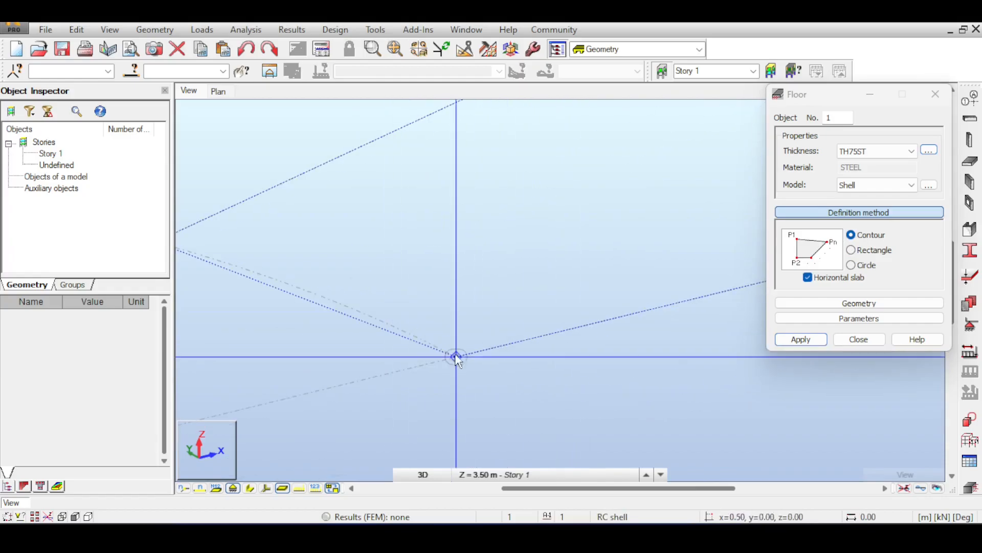
pyautogui.click(456, 355)
pyautogui.scroll(-2, 466, 277)
pyautogui.moveTo(466, 276); pyautogui.dragTo(270, 324, button='middle')
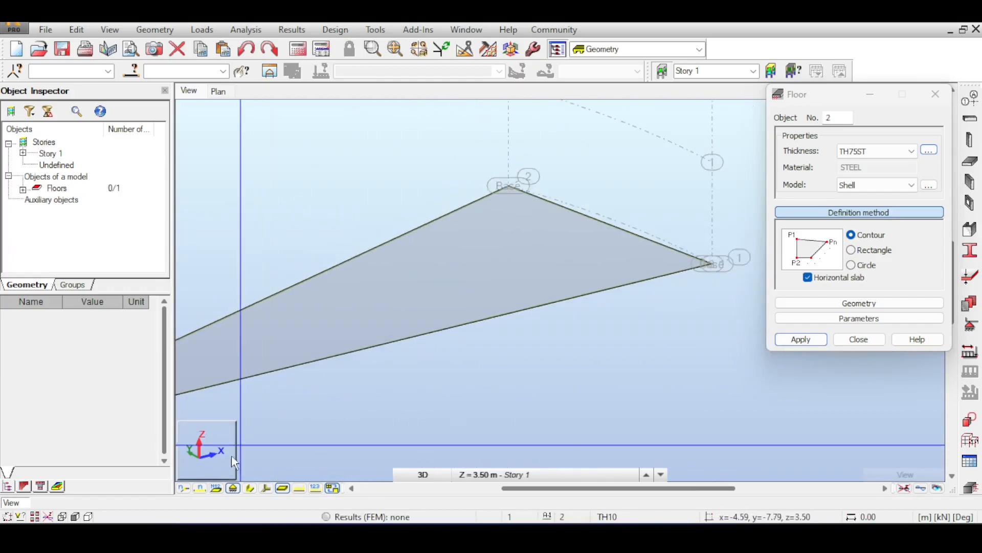
# Examine the first stair tread on the base level from several distances and angles, and end the floor definition.
pyautogui.scroll(-1, 323, 362)
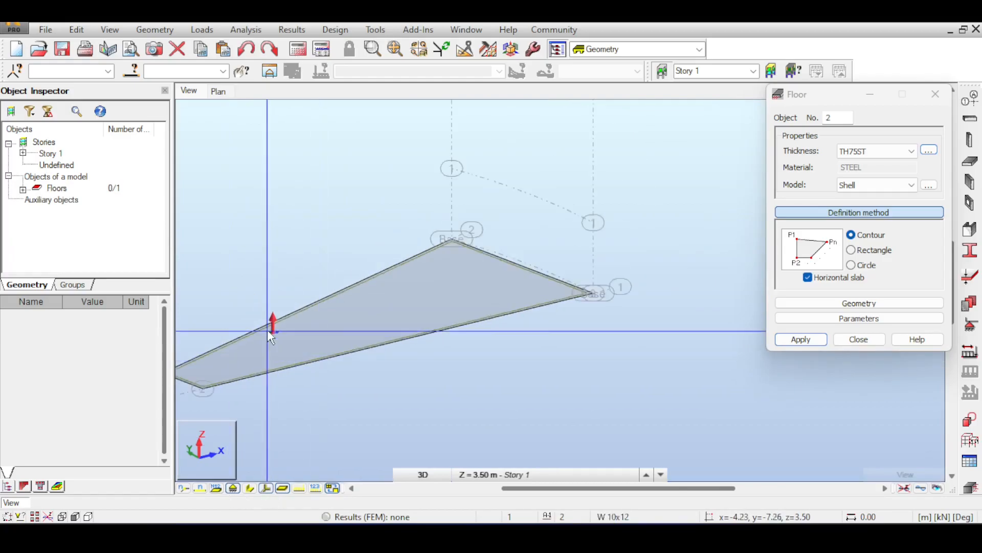
pyautogui.scroll(1, 266, 330)
pyautogui.moveTo(273, 333); pyautogui.dragTo(354, 265, button='middle')
pyautogui.moveTo(500, 200); pyautogui.dragTo(249, 317, button='middle')
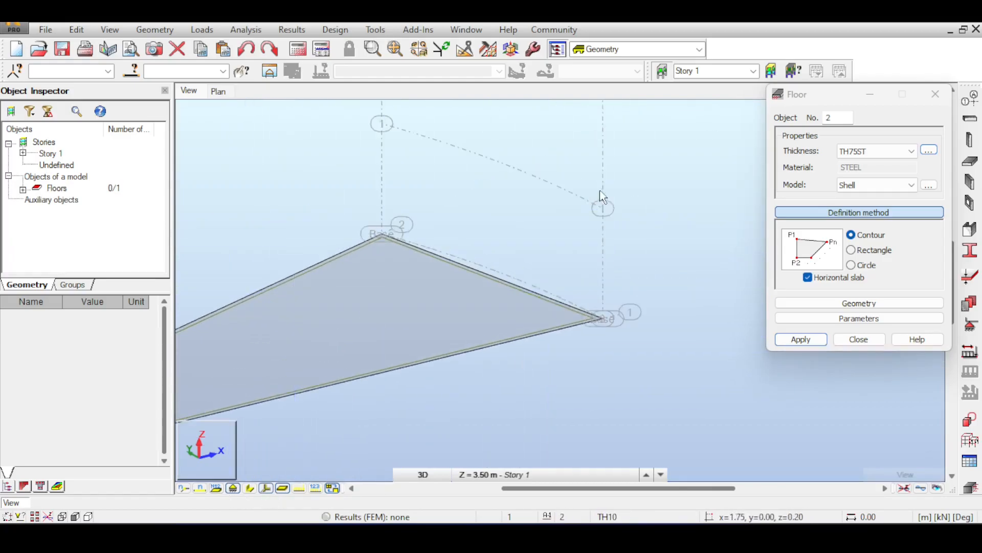
pyautogui.scroll(-2, 486, 284)
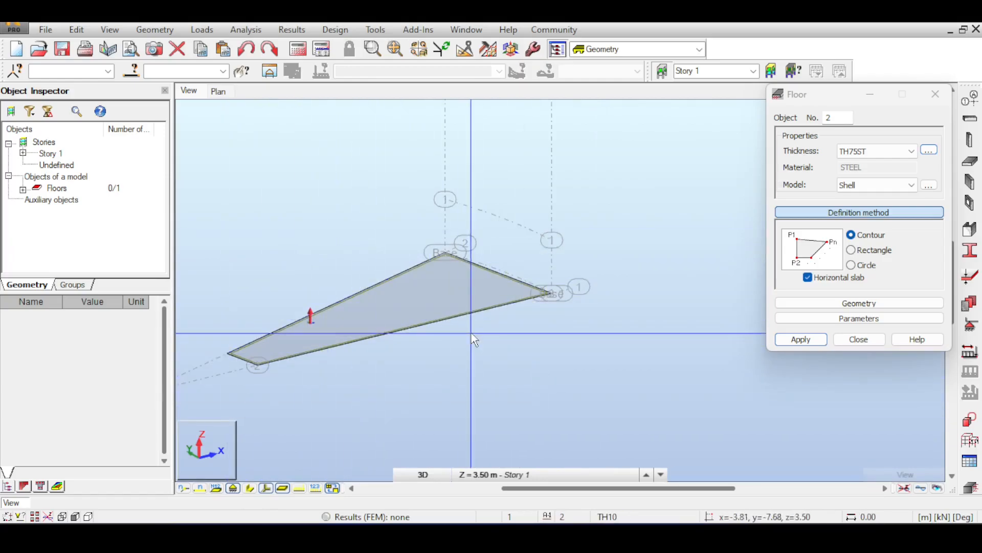
pyautogui.moveTo(366, 228); pyautogui.dragTo(504, 250, button='middle')
pyautogui.scroll(-1, 520, 237)
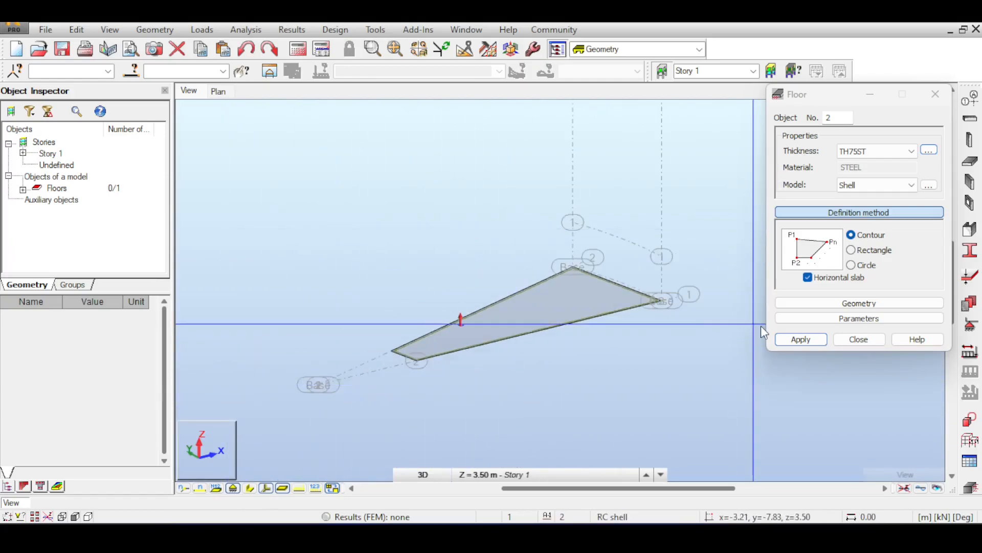
pyautogui.click(858, 340)
pyautogui.scroll(-2, 550, 323)
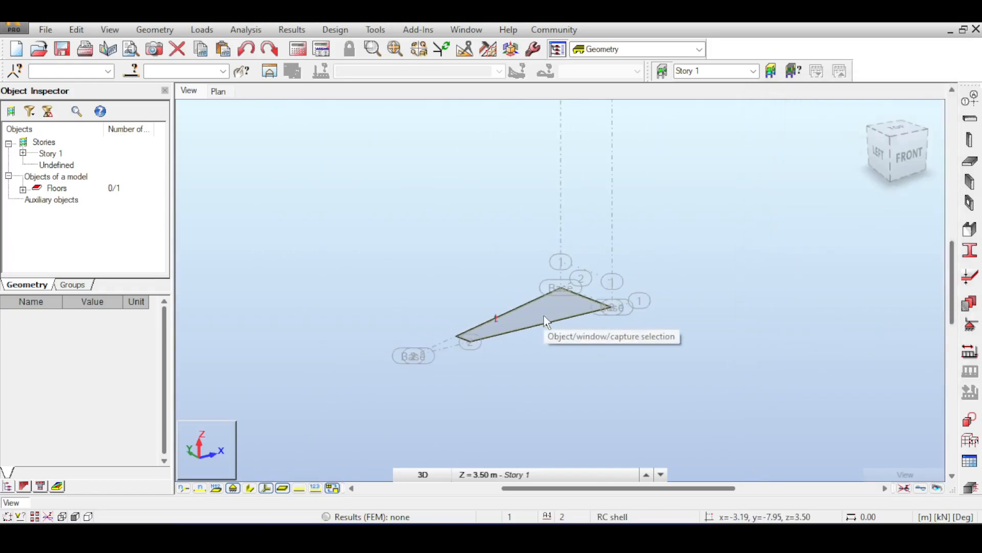
pyautogui.scroll(-1, 565, 315)
pyautogui.moveTo(612, 267); pyautogui.dragTo(554, 283, button='middle')
pyautogui.scroll(-1, 570, 281)
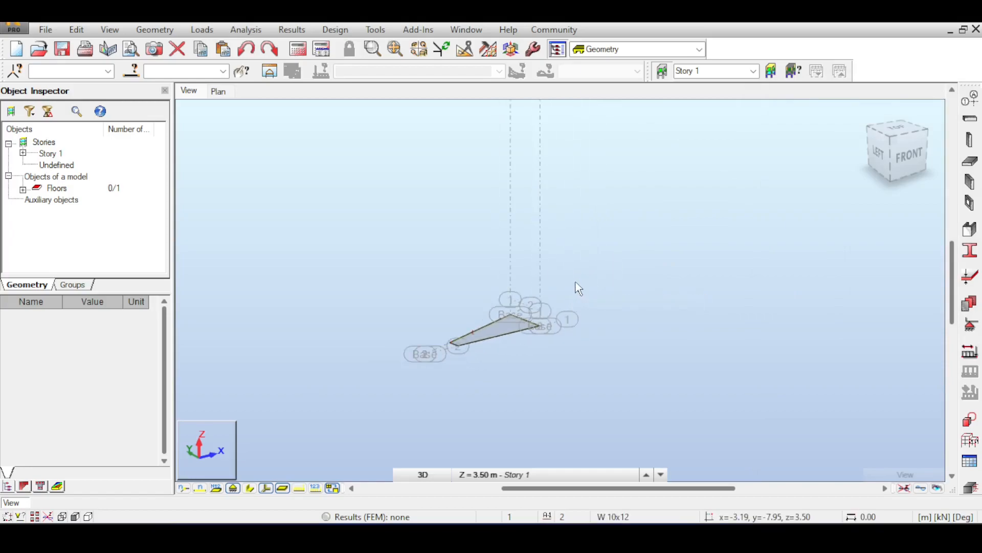
pyautogui.click(884, 167)
pyautogui.moveTo(898, 163); pyautogui.dragTo(911, 147)
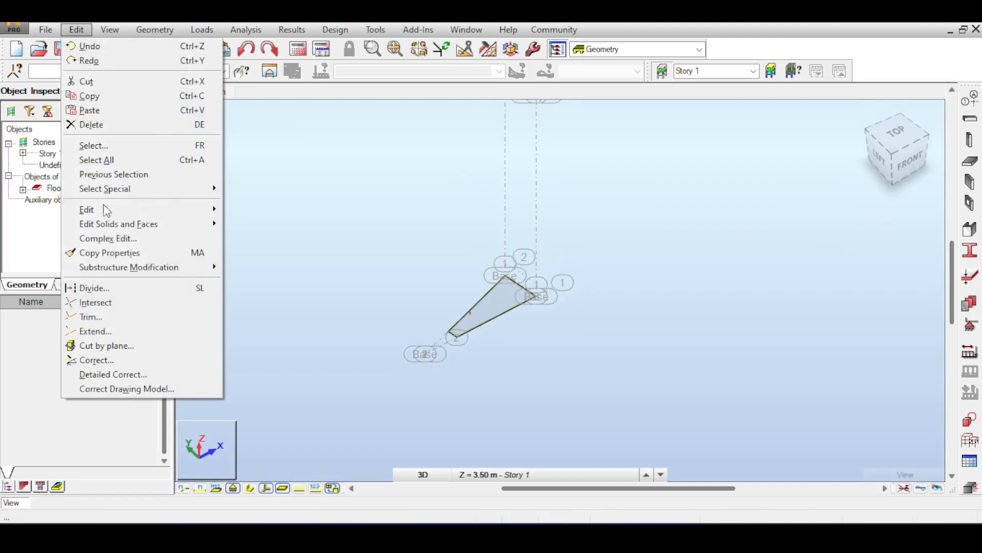
# Select the stair tread and start a Complex Edit with translation and rotation, using a translation vector of 0,0,3.
pyautogui.moveTo(179, 209)
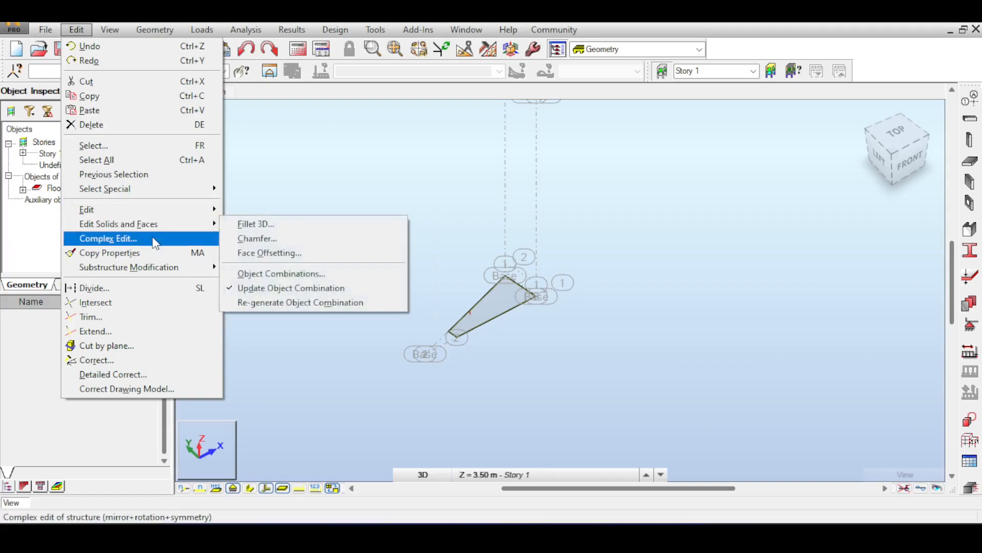
pyautogui.moveTo(630, 243); pyautogui.dragTo(366, 413)
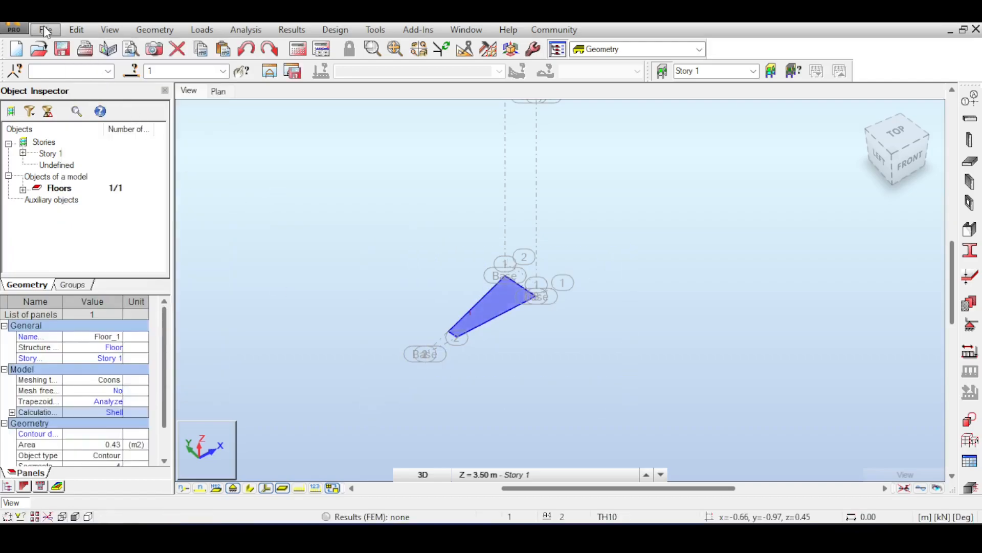
pyautogui.click(76, 29)
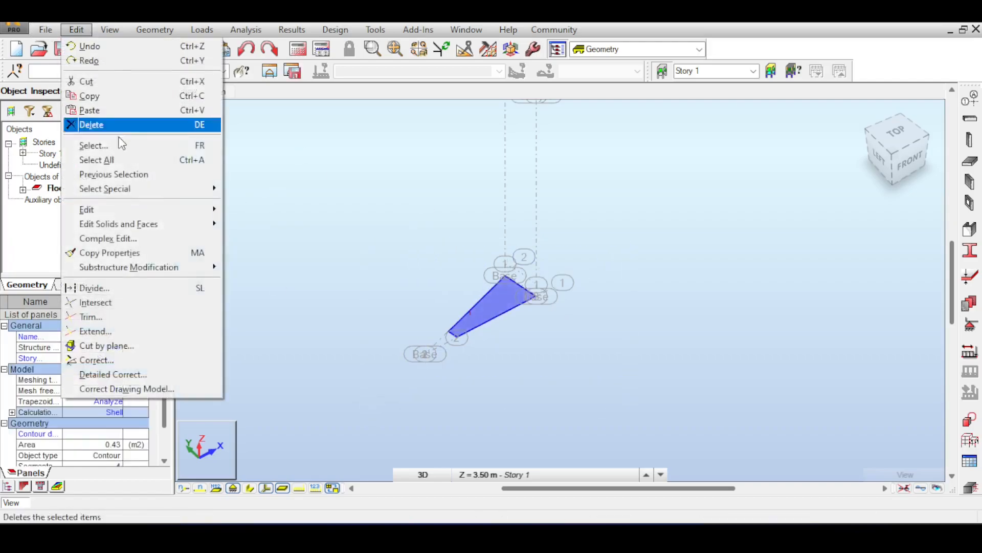
pyautogui.click(132, 239)
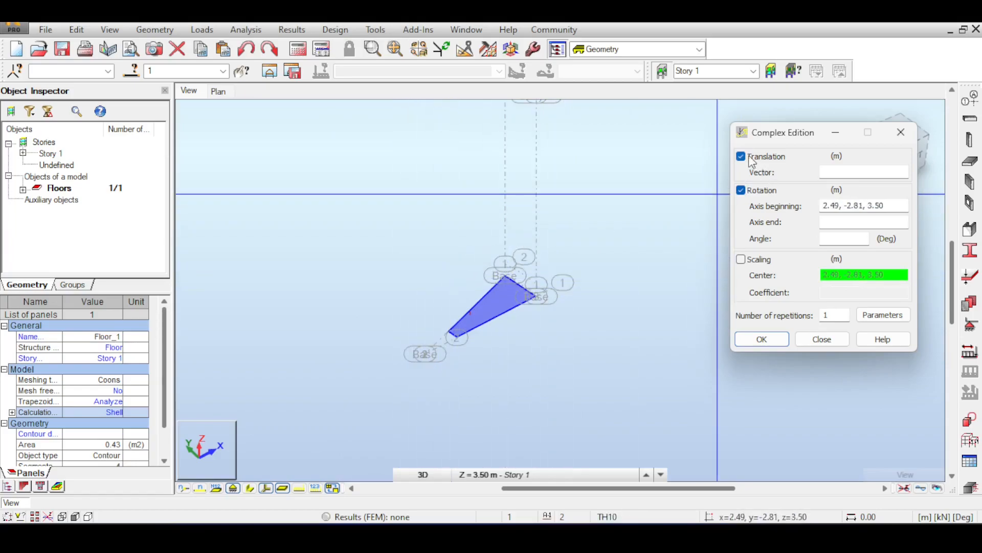
pyautogui.click(849, 171)
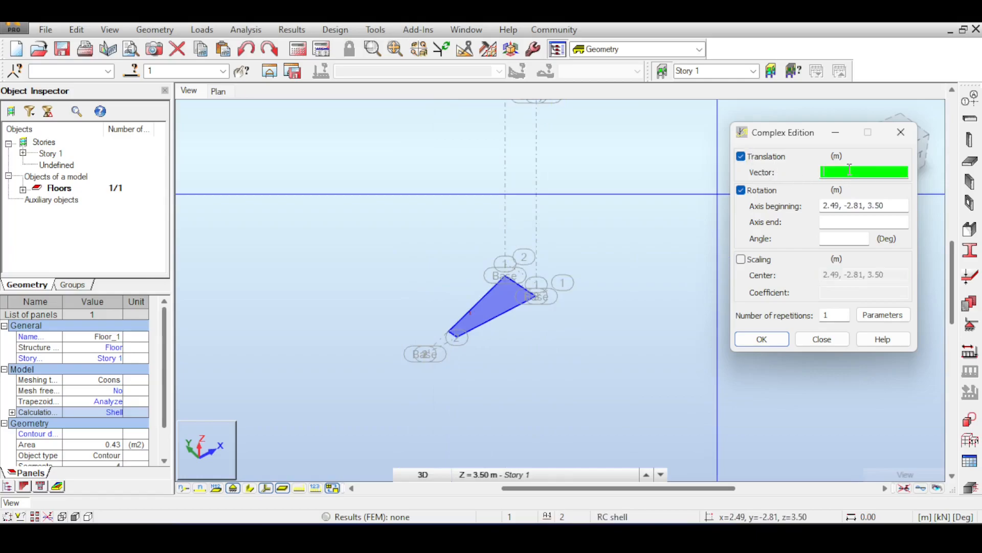
pyautogui.write('0,0,3')
# Set the rotation axis to begin at 0,0,0 and end at 0,0,3.
pyautogui.click(873, 204)
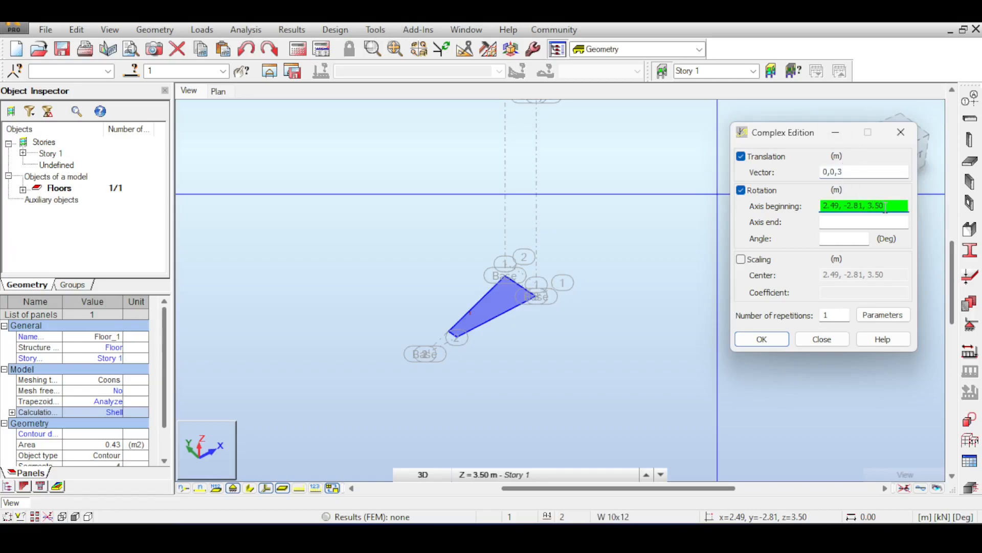
pyautogui.moveTo(886, 205); pyautogui.dragTo(808, 210)
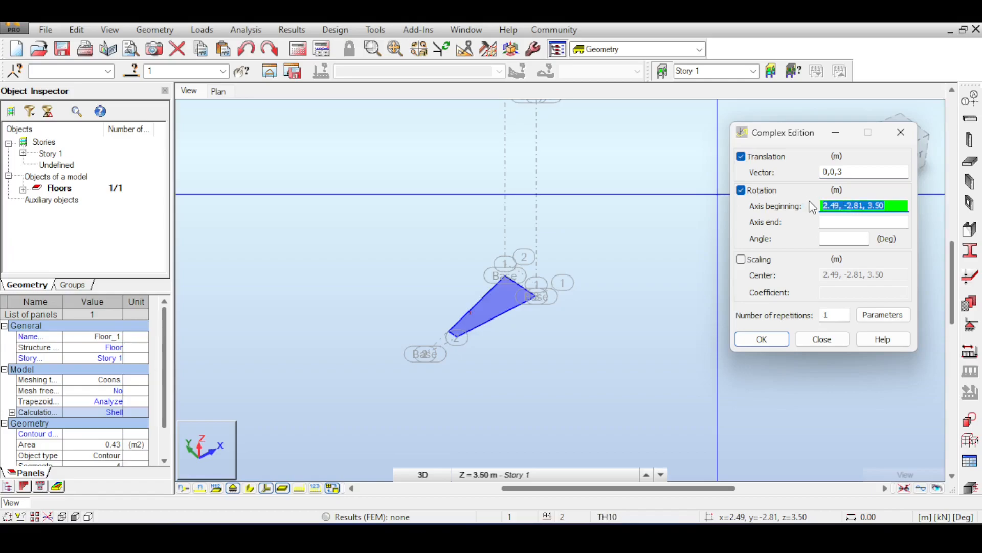
pyautogui.write('0')
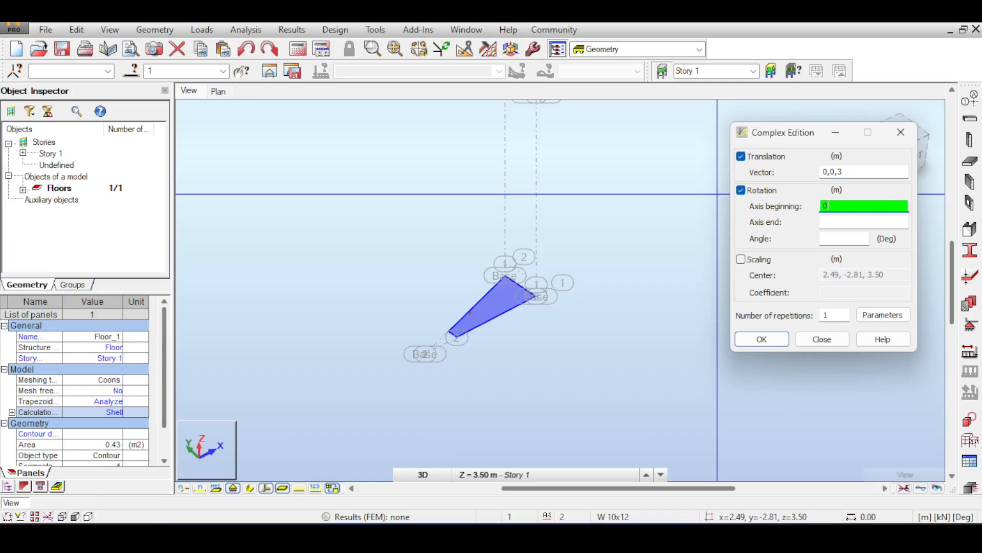
pyautogui.write(',0,3')
pyautogui.press('BackSpace')
pyautogui.press('Tab')
pyautogui.write('0')
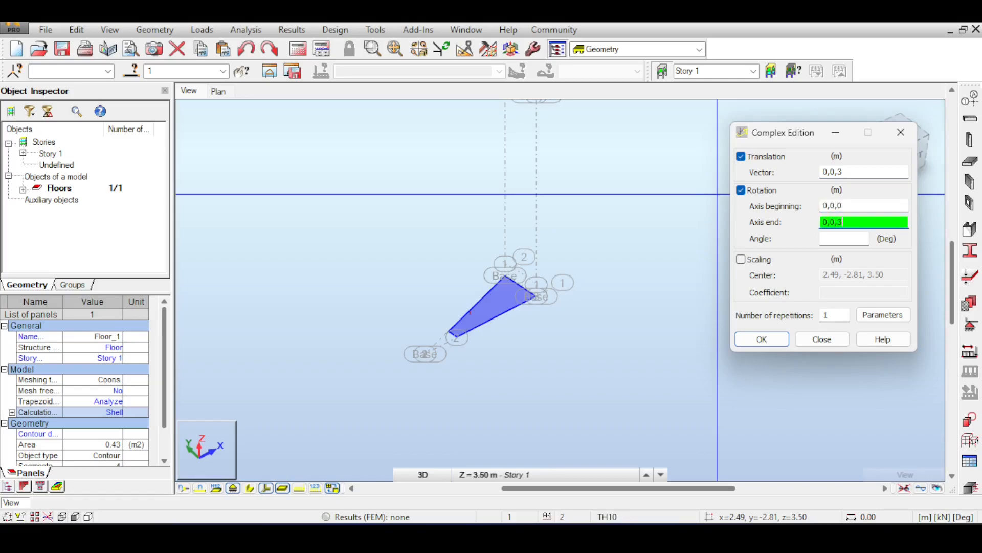
# Try to copy the tread with a rotation angle of 18 degrees and 10 repetitions.
pyautogui.click(863, 240)
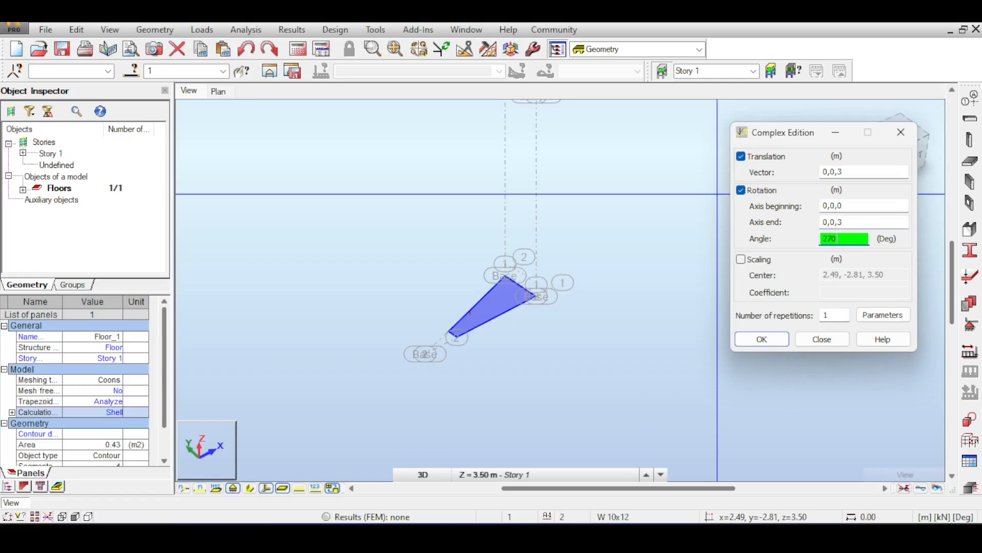
pyautogui.doubleClick(845, 238)
pyautogui.write('18')
pyautogui.doubleClick(825, 316)
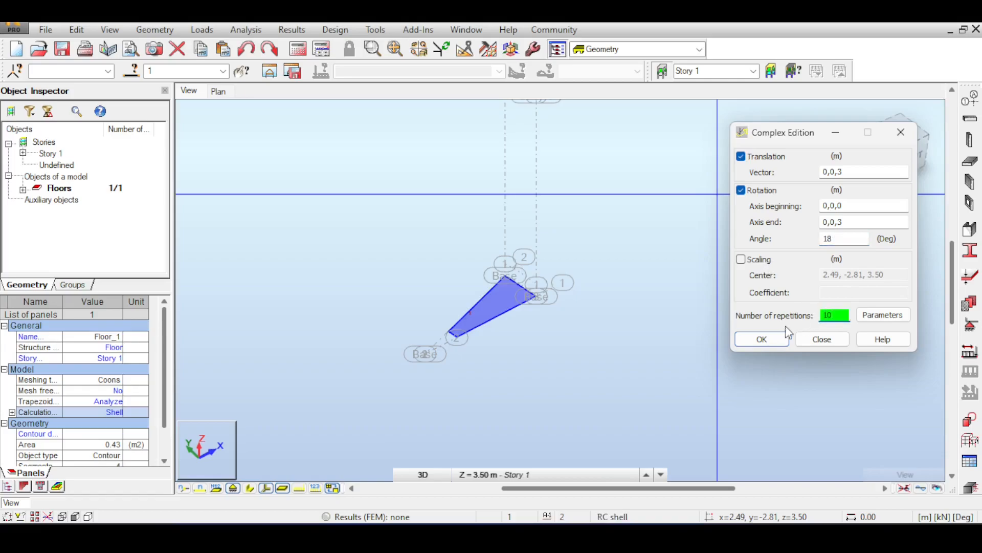
pyautogui.click(762, 339)
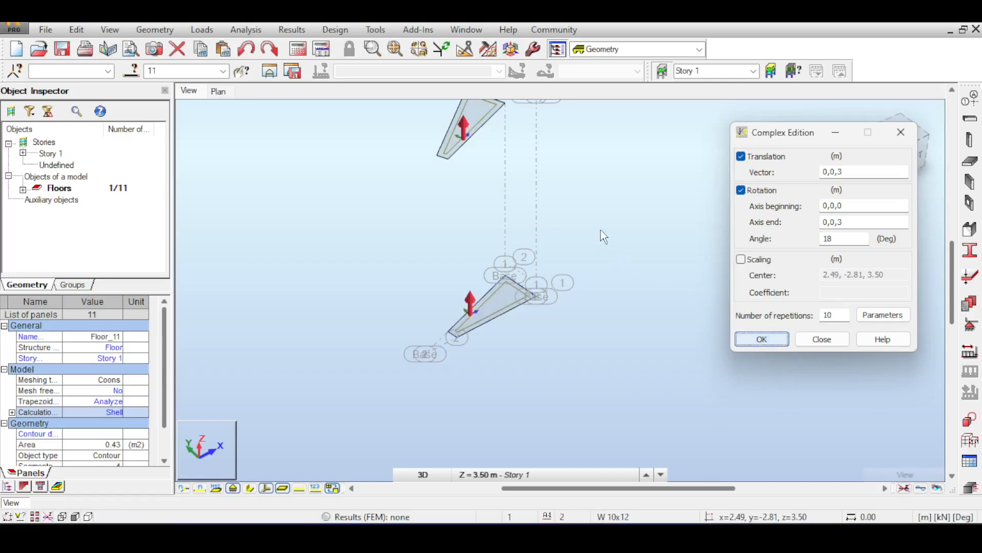
# Remove all copied treads stacked above the first one.
pyautogui.scroll(-4, 601, 229)
pyautogui.moveTo(632, 188); pyautogui.dragTo(591, 290, button='middle')
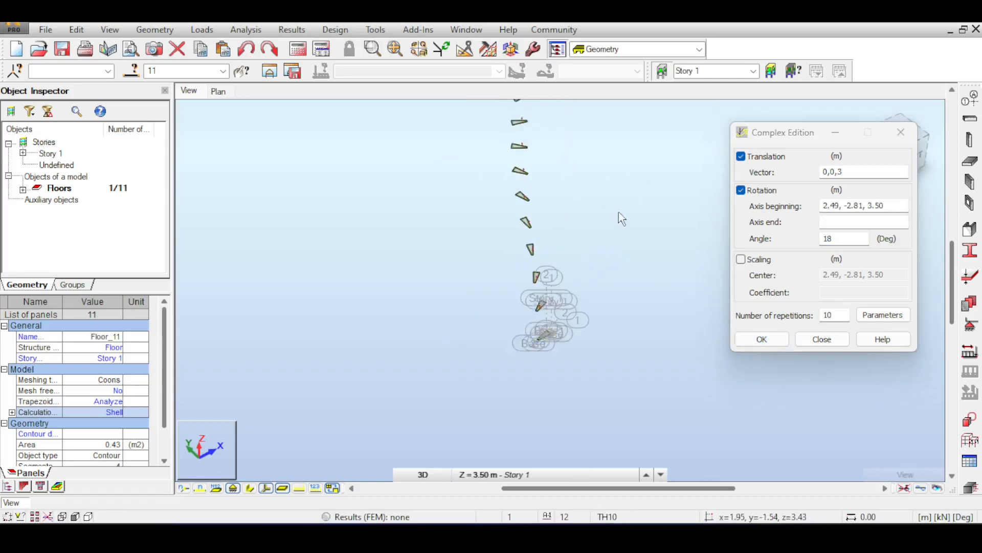
pyautogui.moveTo(619, 211); pyautogui.dragTo(604, 279, button='middle')
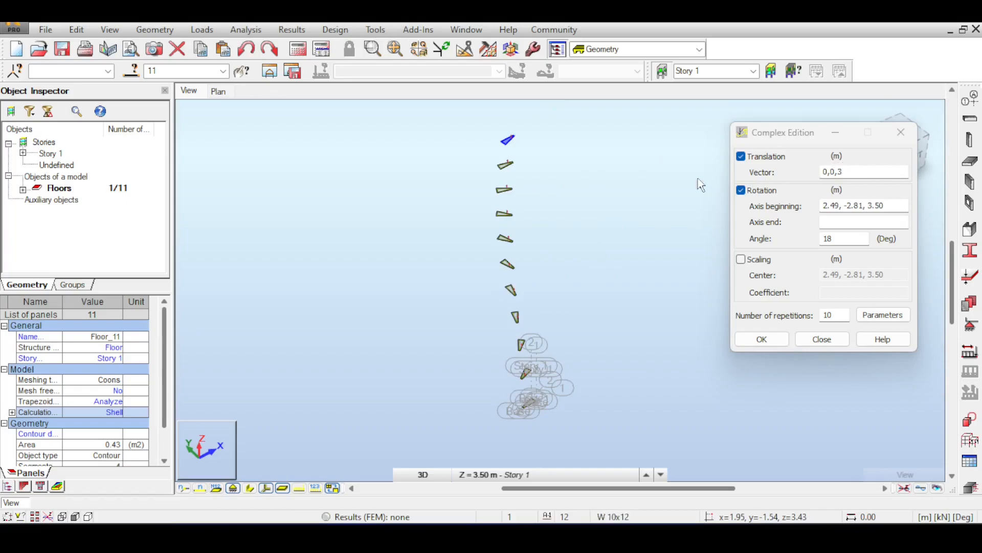
pyautogui.moveTo(797, 137); pyautogui.dragTo(817, 210)
pyautogui.click(558, 140)
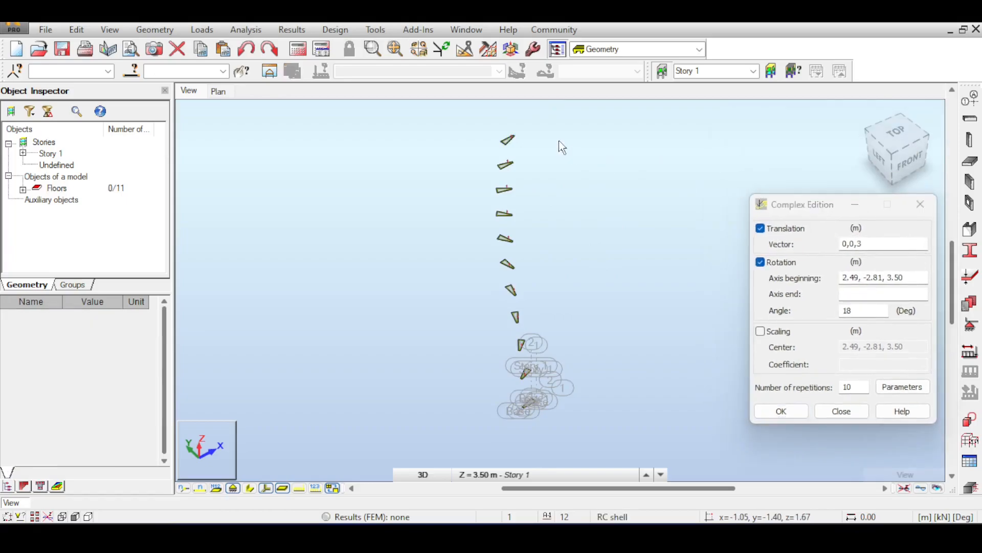
pyautogui.moveTo(557, 106); pyautogui.dragTo(463, 385)
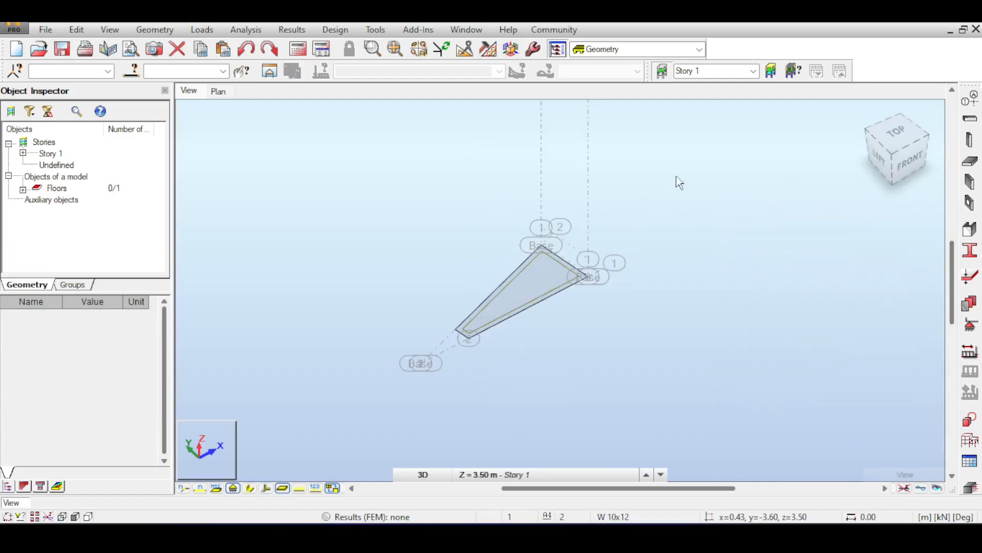
# Select the remaining tread and start a Complex Edit with translation vector 0,0,0.2 and a rotation axis from 0,0,0 to 0,0,1.
pyautogui.moveTo(693, 162); pyautogui.dragTo(378, 399)
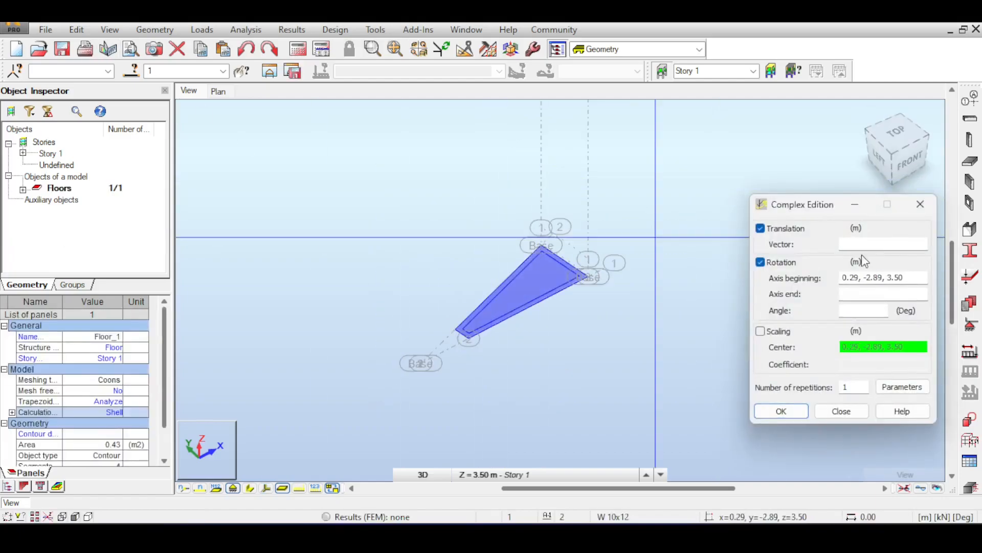
pyautogui.click(882, 248)
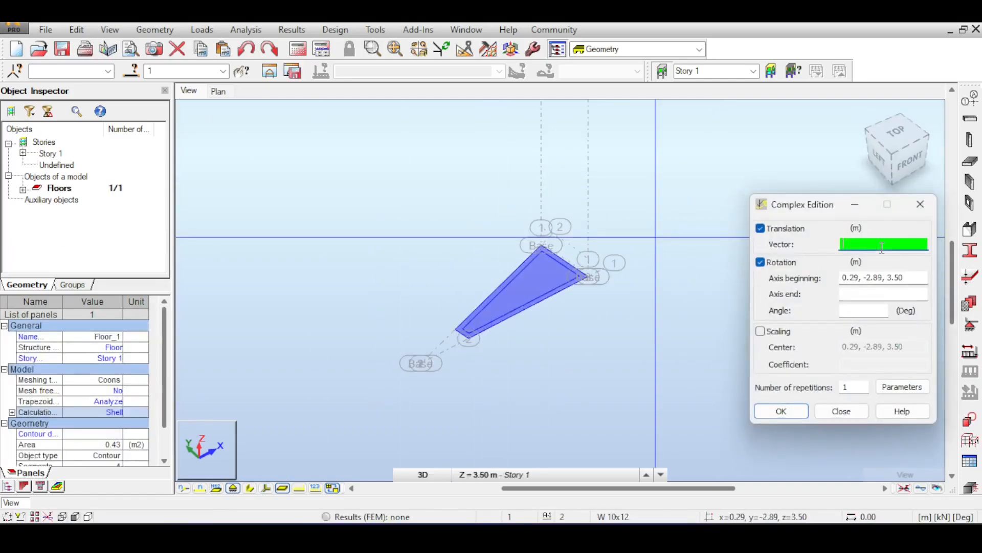
pyautogui.write('0,0,0.2')
pyautogui.press('Tab')
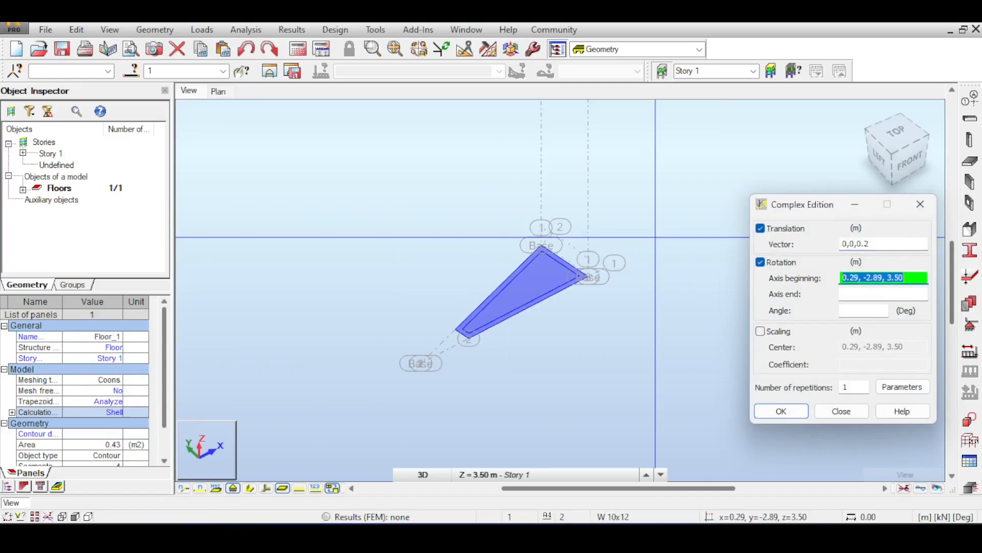
pyautogui.write('0,0,0')
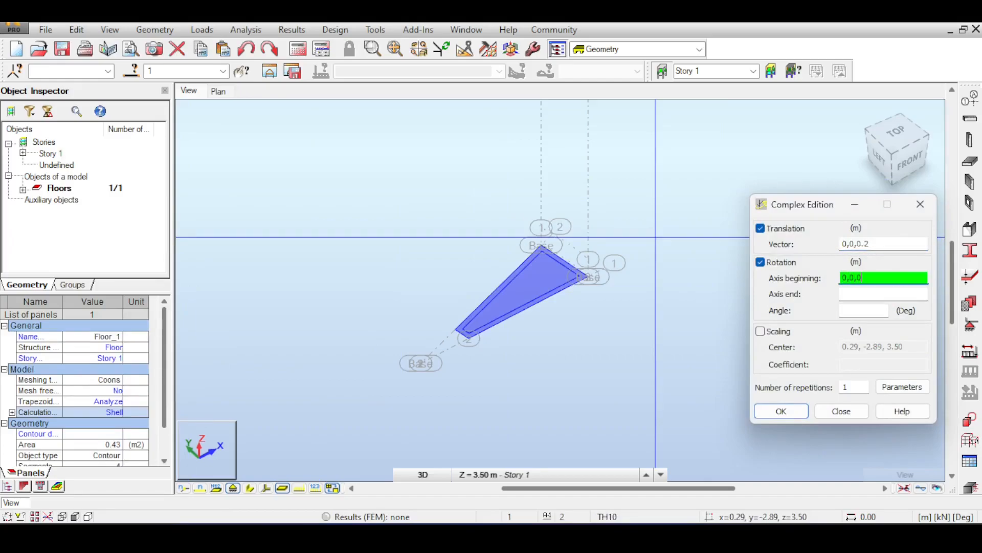
pyautogui.press('Tab')
pyautogui.write('0')
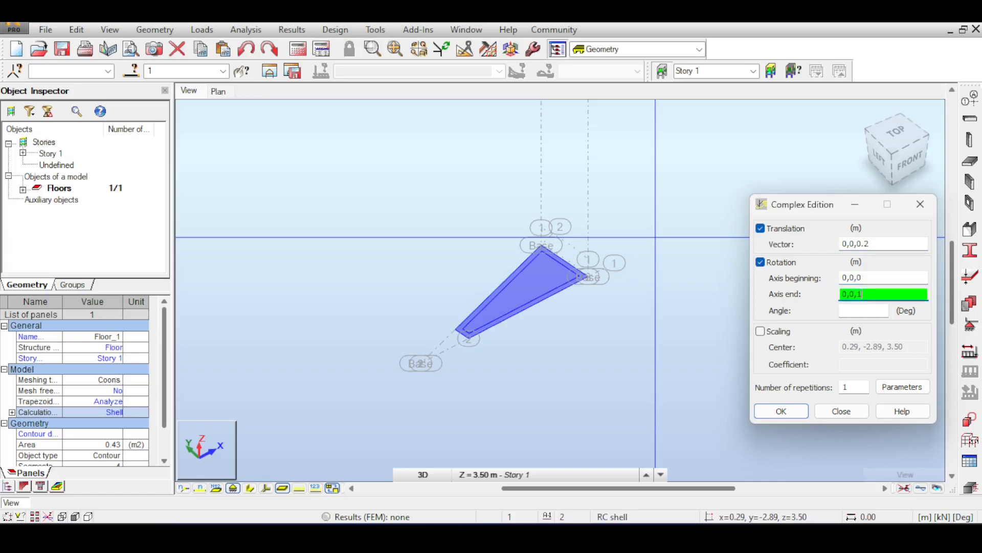
# Copy the tread with a rotation angle of 18 degrees and 10 repetitions.
pyautogui.click(870, 310)
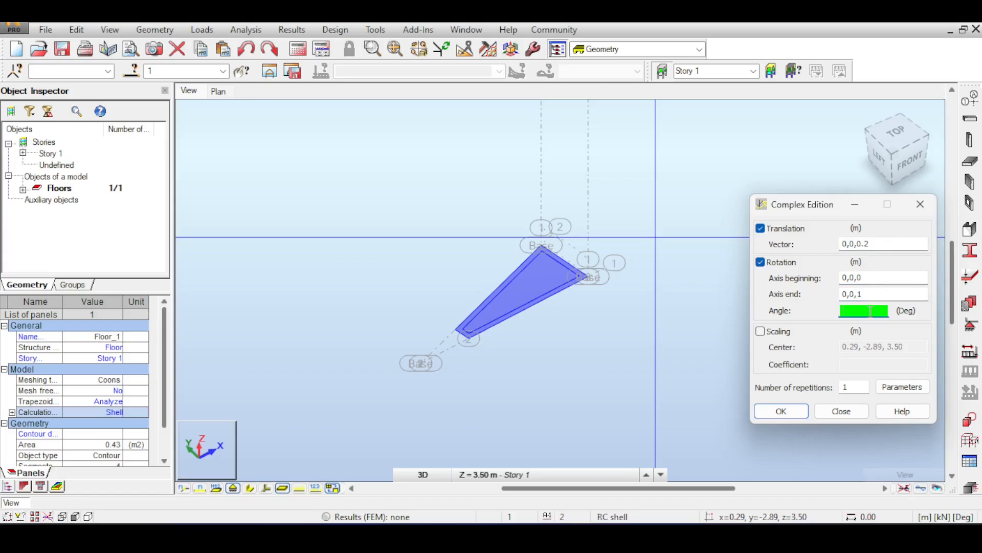
pyautogui.write('18')
pyautogui.click(849, 388)
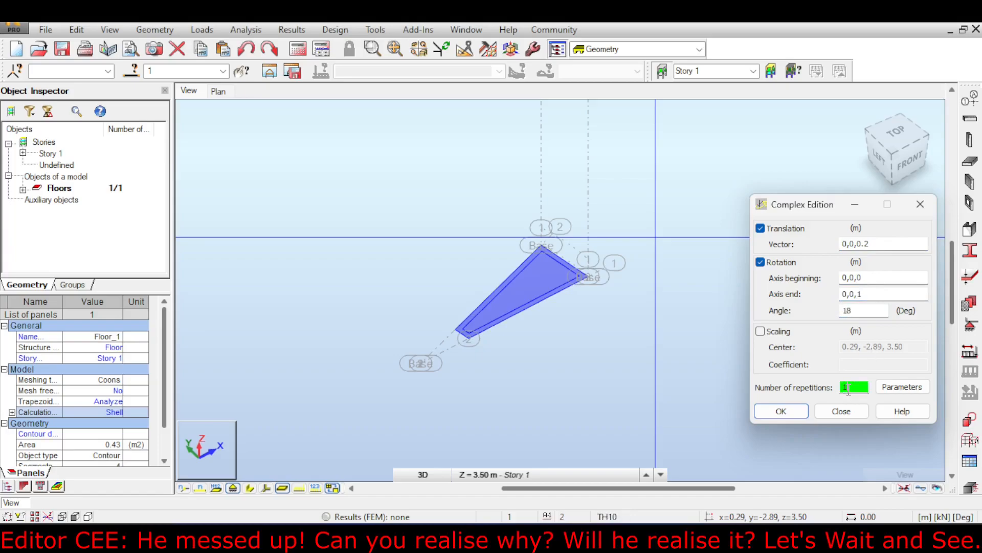
pyautogui.click(780, 410)
# Add Z levels at 0.4, 0.6, 0.8 and 1 m to the cylindrical structural axis.
pyautogui.click(905, 153)
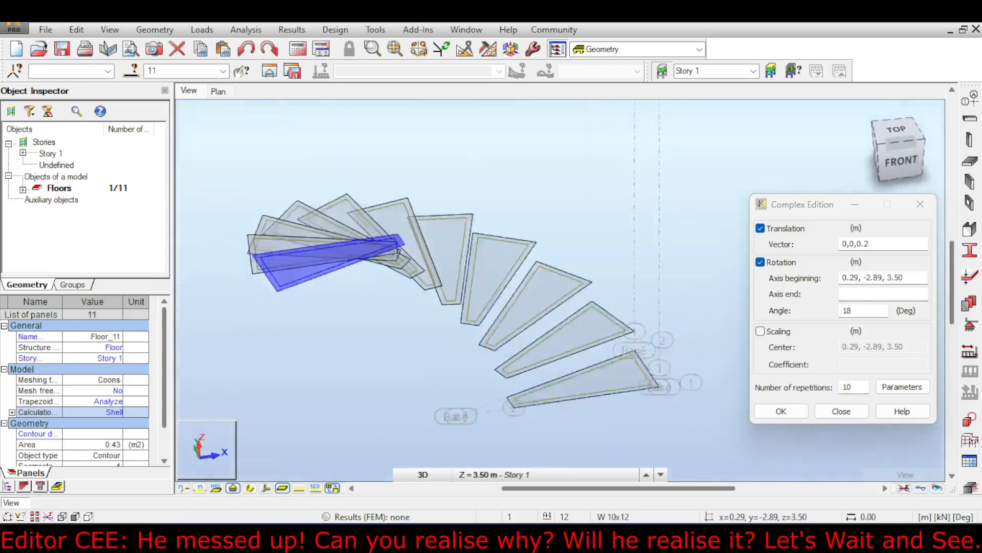
pyautogui.moveTo(901, 143)
pyautogui.mouseDown()
pyautogui.moveTo(894, 114)
pyautogui.moveTo(861, 137)
pyautogui.moveTo(876, 123)
pyautogui.moveTo(896, 147)
pyautogui.moveTo(907, 138)
pyautogui.mouseUp()
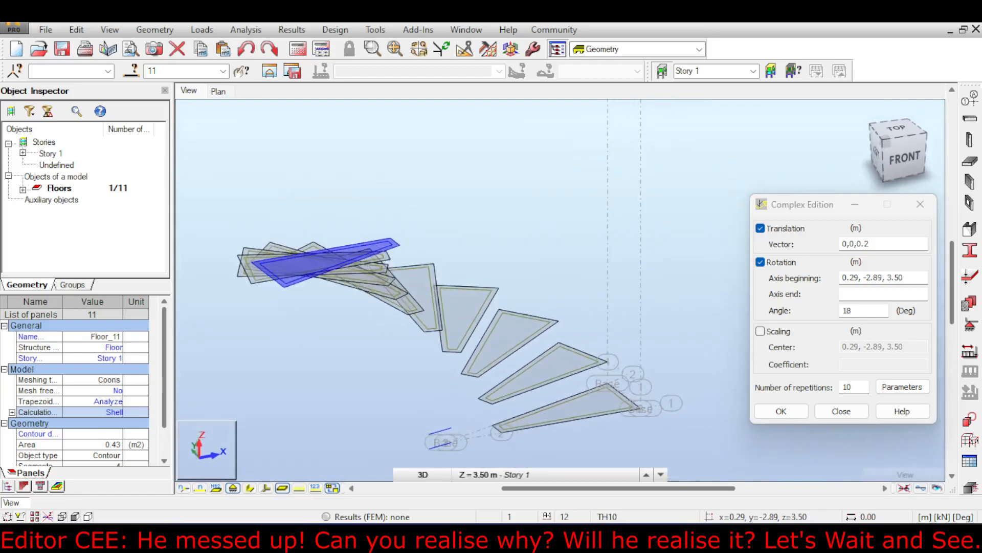
pyautogui.scroll(-3, 671, 263)
pyautogui.moveTo(640, 254); pyautogui.dragTo(639, 276, button='middle')
pyautogui.click(895, 132)
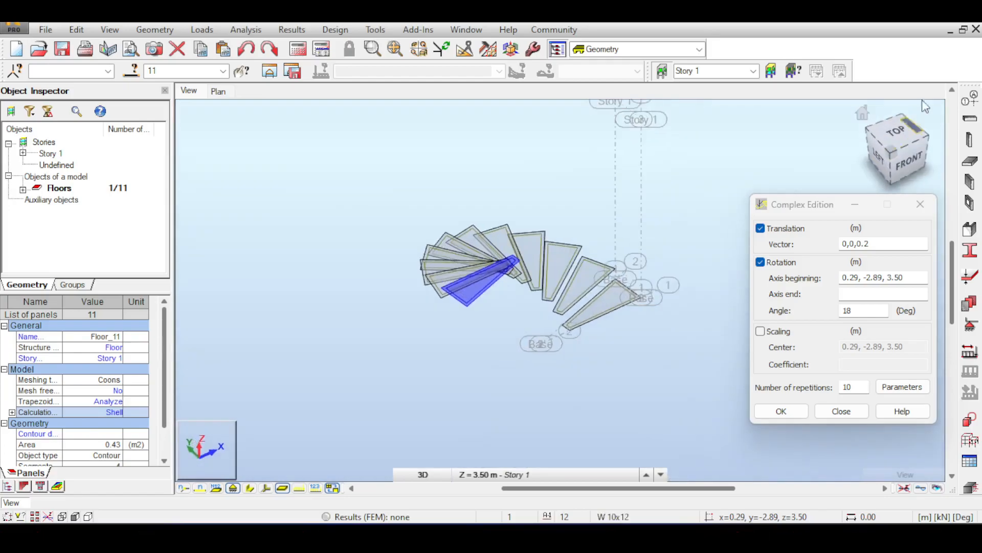
pyautogui.click(970, 98)
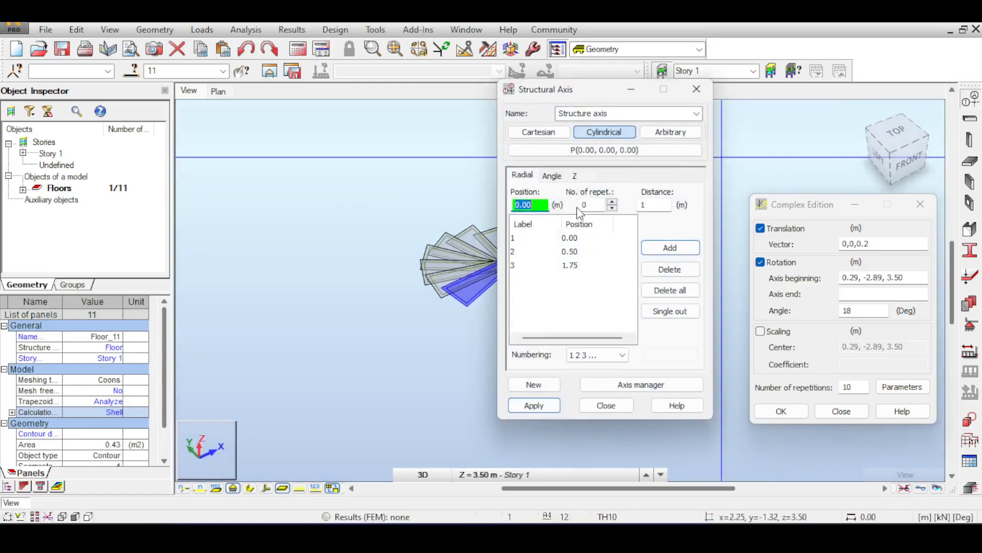
pyautogui.click(575, 176)
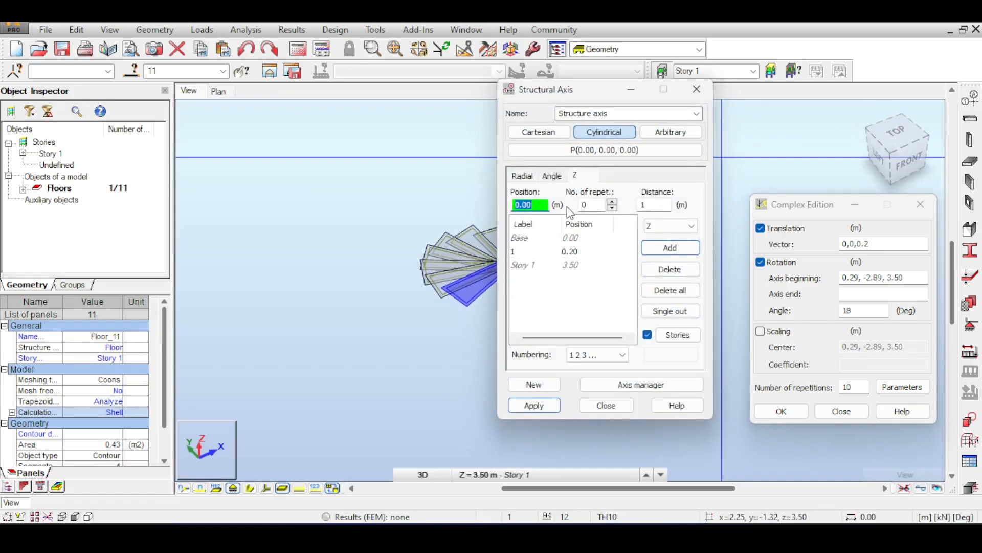
pyautogui.write('0.4')
pyautogui.press('Return')
pyautogui.write('0.6')
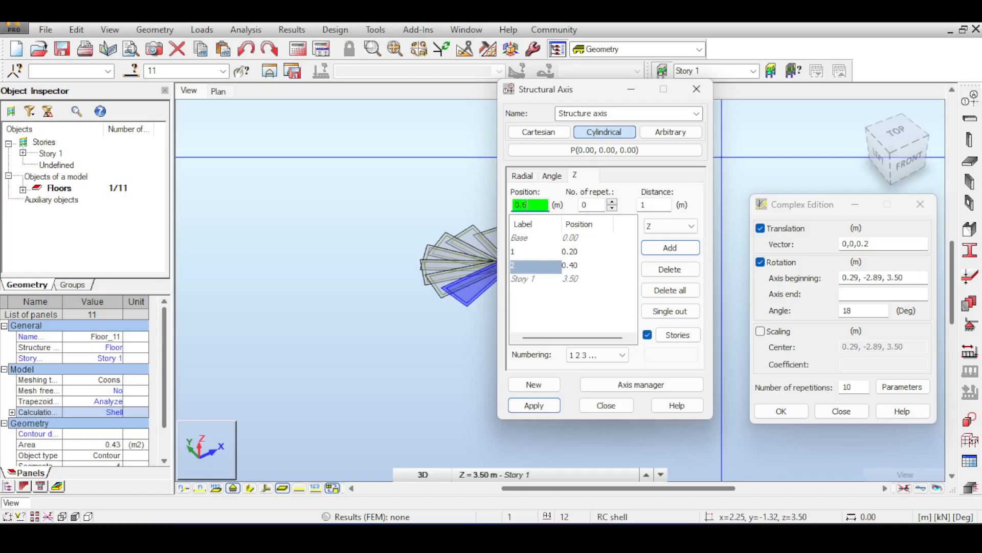
pyautogui.press('Return')
pyautogui.write('0.8')
pyautogui.press('Return')
pyautogui.write('1')
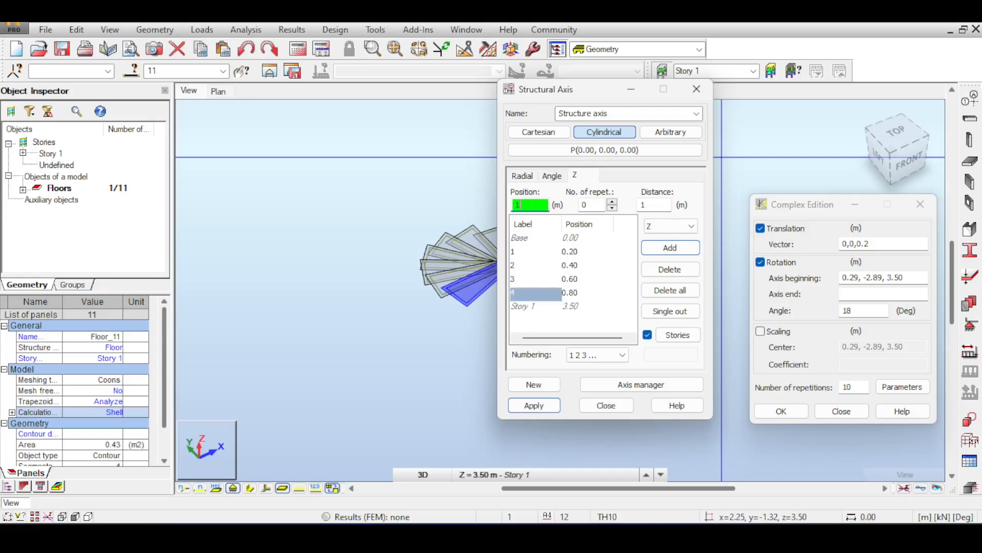
pyautogui.press('Return')
# Add Z levels at 1.2, 1.4, 1.6, 1.8 and 2 m to the structural axis.
pyautogui.write('1.2')
pyautogui.press('Return')
pyautogui.write('1.4')
pyautogui.press('Return')
pyautogui.write('1.6')
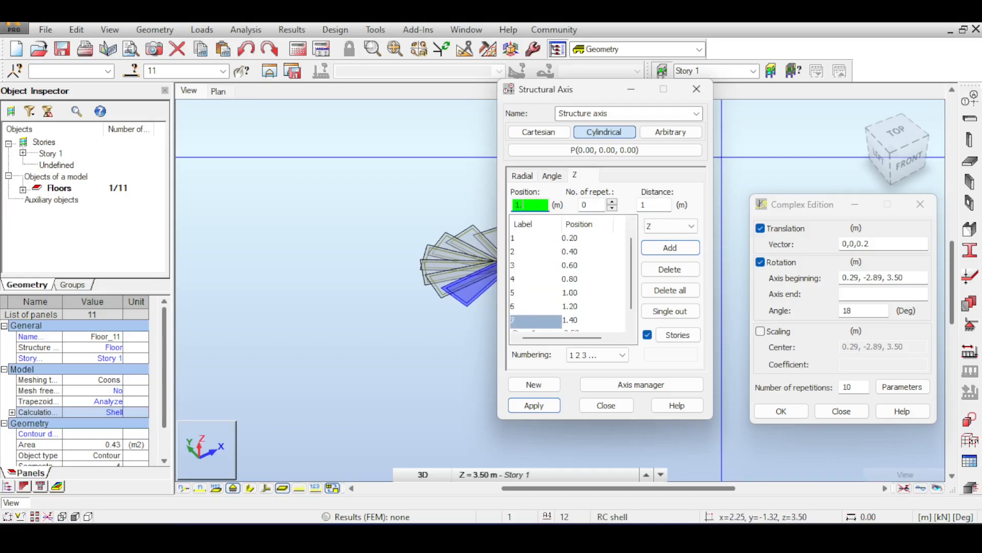
pyautogui.press('Return')
pyautogui.write('1.8')
pyautogui.press('Return')
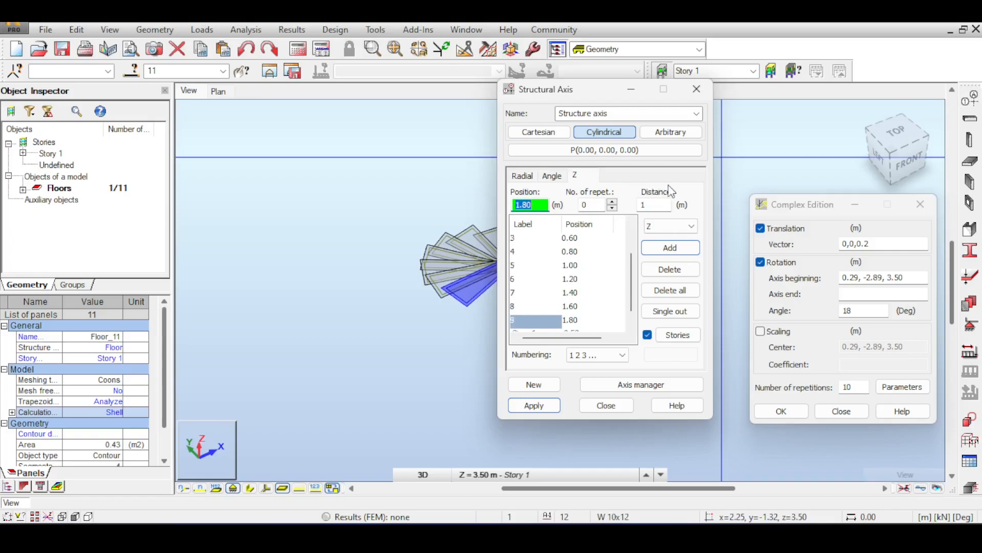
pyautogui.write('2')
pyautogui.press('Return')
# Add Z levels at 2.2, 2.4, 2.6, 2.8 and 3 m, apply them and close the structural axis definition.
pyautogui.write('2.2')
pyautogui.press('Return')
pyautogui.write('2.4')
pyautogui.press('Return')
pyautogui.write('2.6')
pyautogui.press('Return')
pyautogui.write('2.8')
pyautogui.press('Return')
pyautogui.write('3')
pyautogui.press('Return')
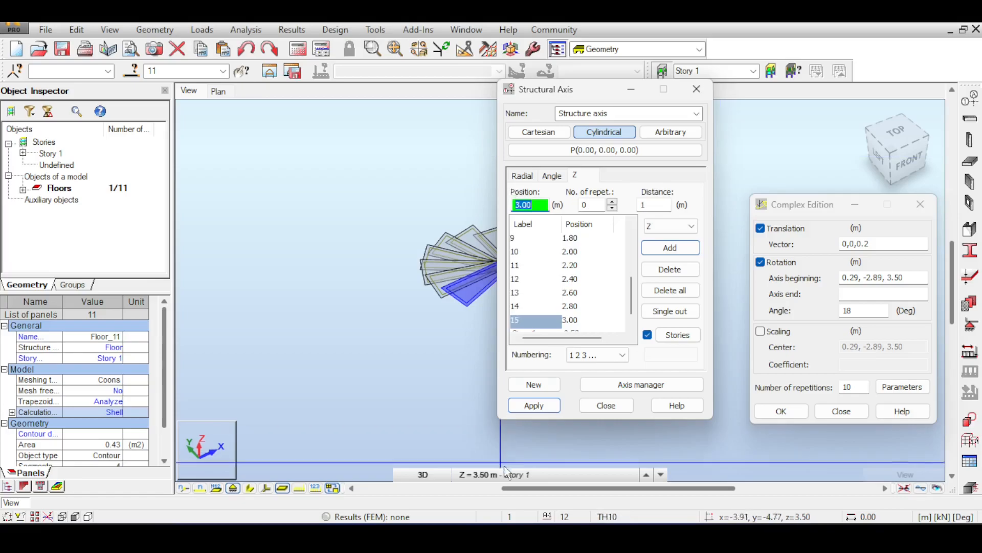
pyautogui.click(534, 406)
pyautogui.click(609, 406)
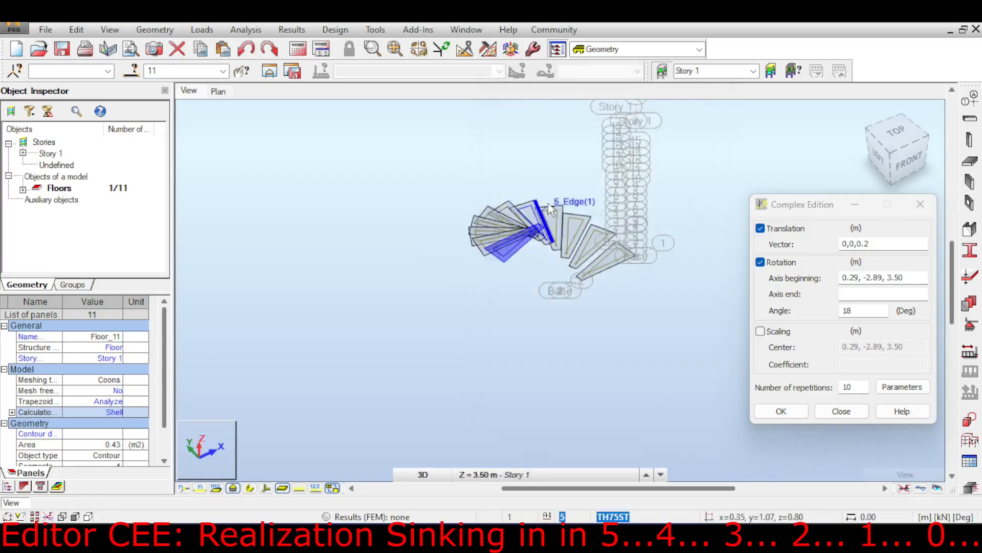
# Copy the selected topmost tread with 5 repetitions, vector 0,0,0.2 and 18 degrees about the axis from 0,0,0 to 0,0,1, and close Complex Edition.
pyautogui.scroll(2, 549, 204)
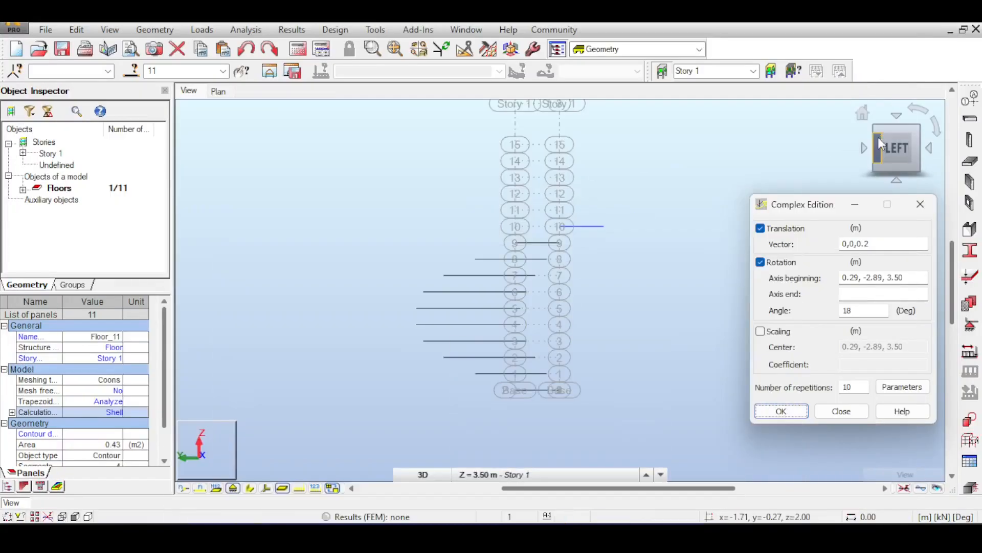
pyautogui.moveTo(895, 149); pyautogui.dragTo(873, 211)
pyautogui.scroll(-3, 691, 132)
pyautogui.moveTo(691, 132); pyautogui.dragTo(642, 213, button='middle')
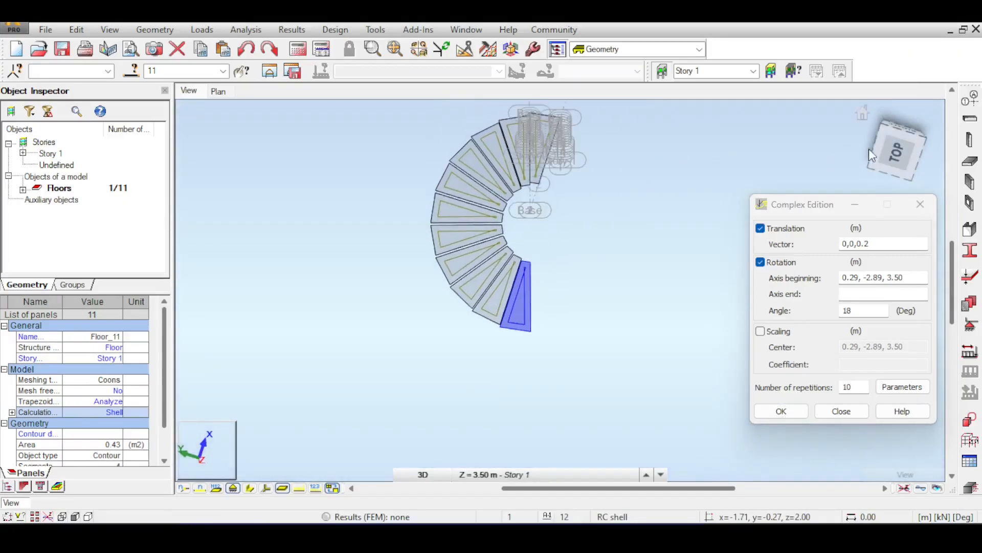
pyautogui.moveTo(869, 148)
pyautogui.mouseDown()
pyautogui.moveTo(870, 128)
pyautogui.moveTo(893, 154)
pyautogui.moveTo(896, 132)
pyautogui.moveTo(888, 148)
pyautogui.mouseUp()
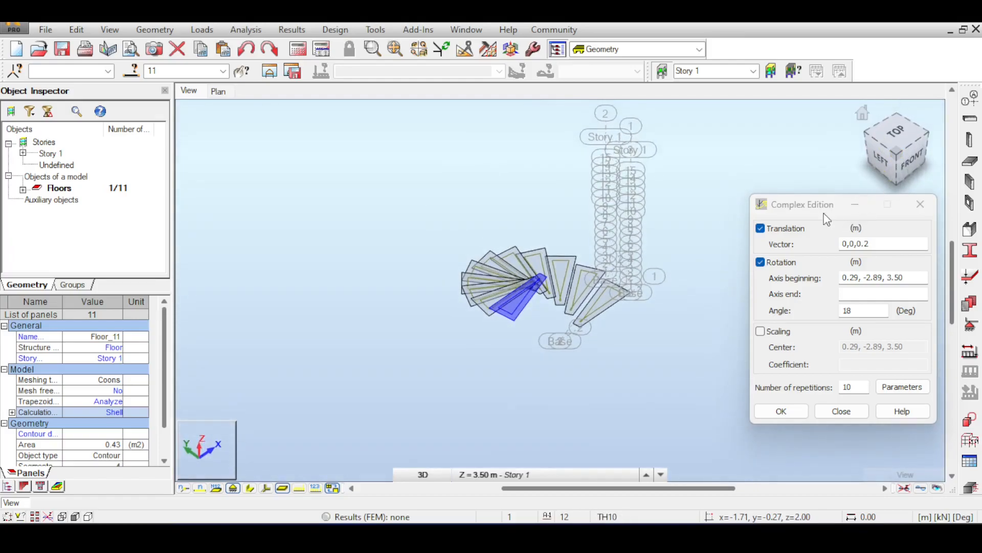
pyautogui.click(855, 387)
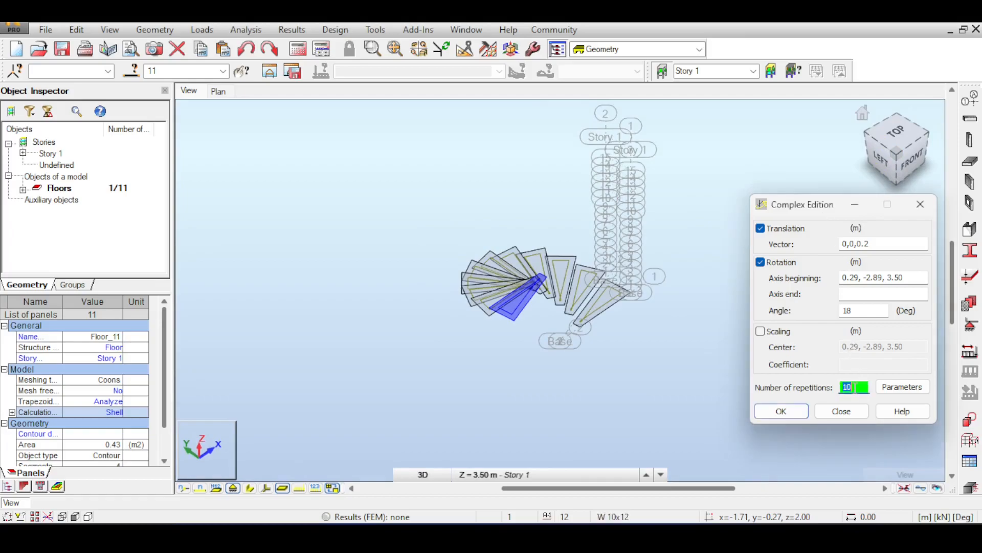
pyautogui.write('5')
pyautogui.click(890, 277)
pyautogui.doubleClick(891, 277)
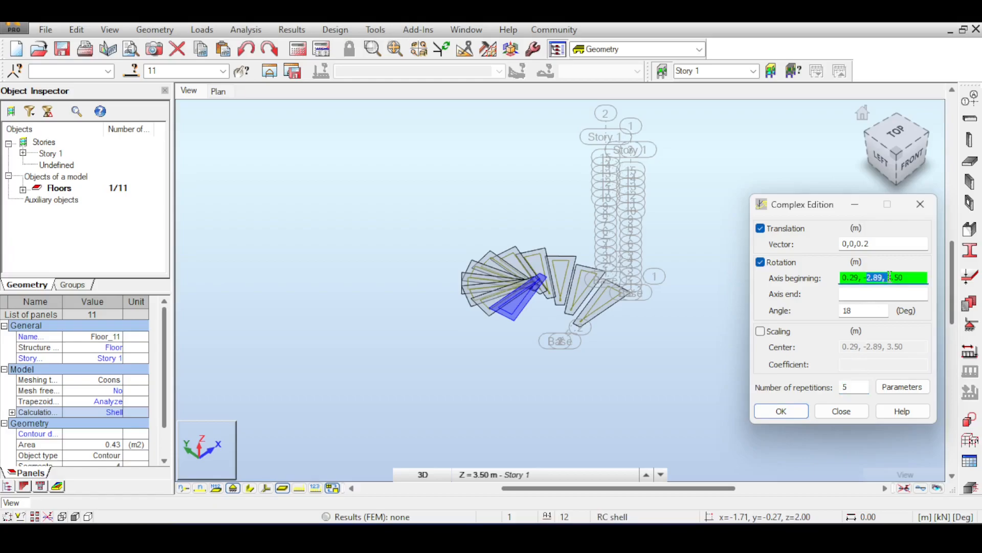
pyautogui.press('BackSpace')
pyautogui.hotkey('ctrl', 'a')
pyautogui.write('0,00')
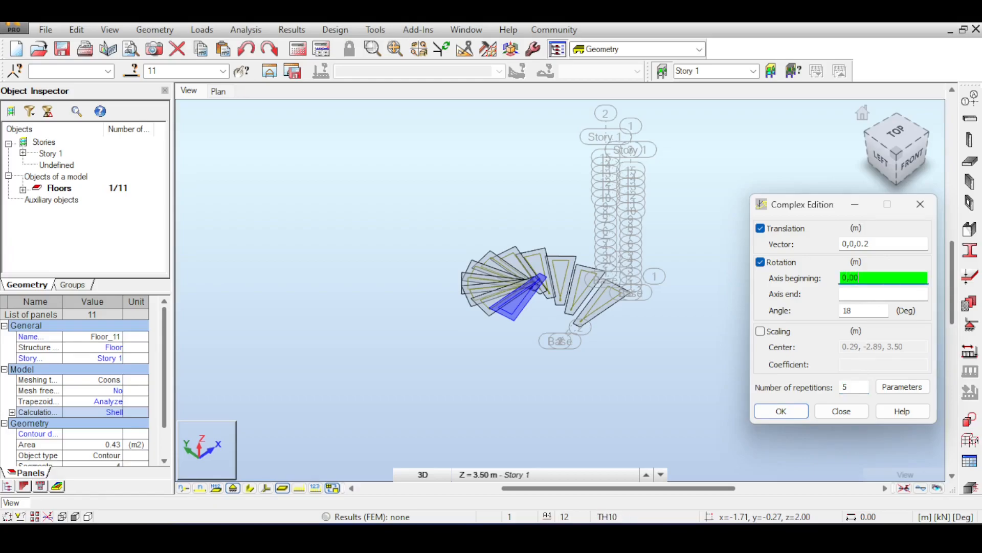
pyautogui.press('Tab')
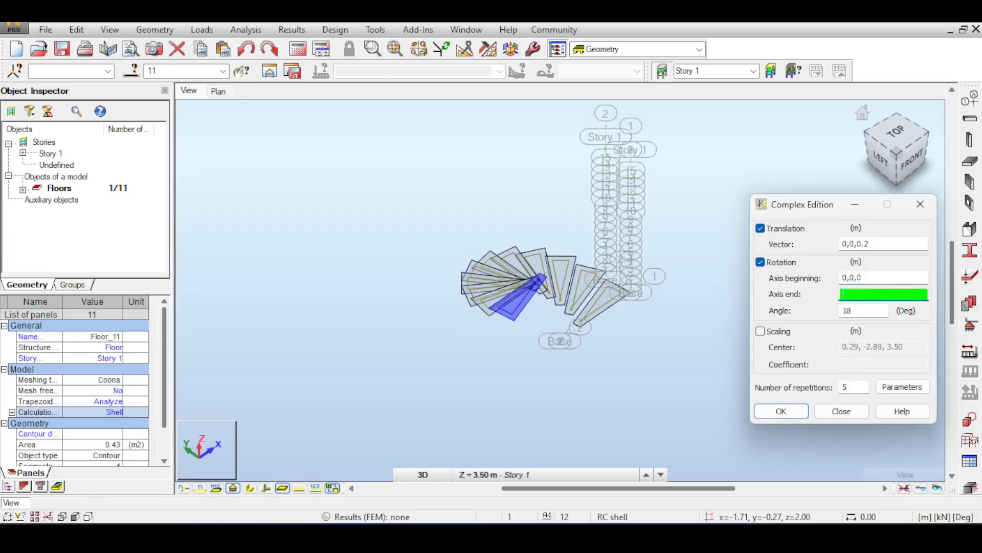
pyautogui.write('0,0,1')
pyautogui.click(788, 413)
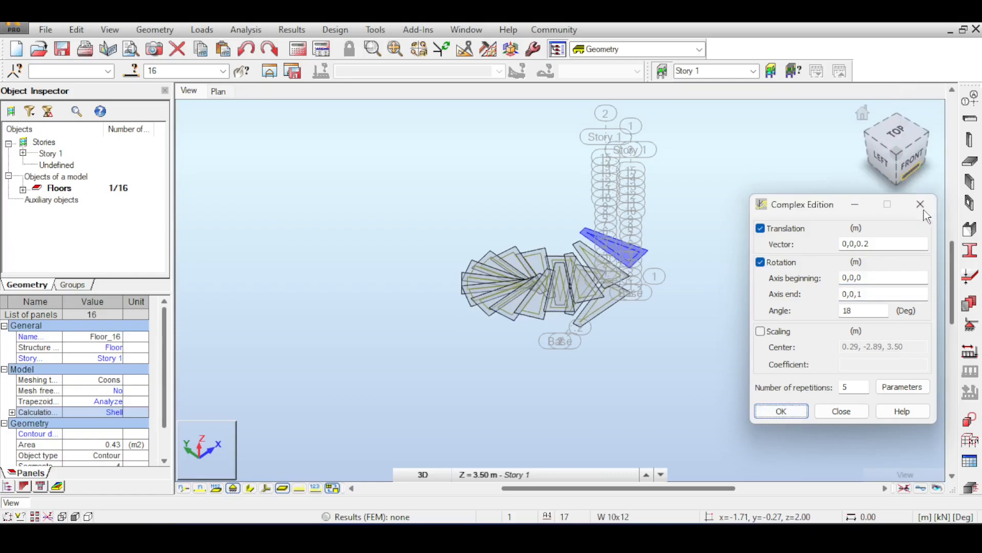
pyautogui.click(920, 204)
# Examine from the left side how the treads line up with the Z levels, especially the uppermost ones.
pyautogui.click(885, 162)
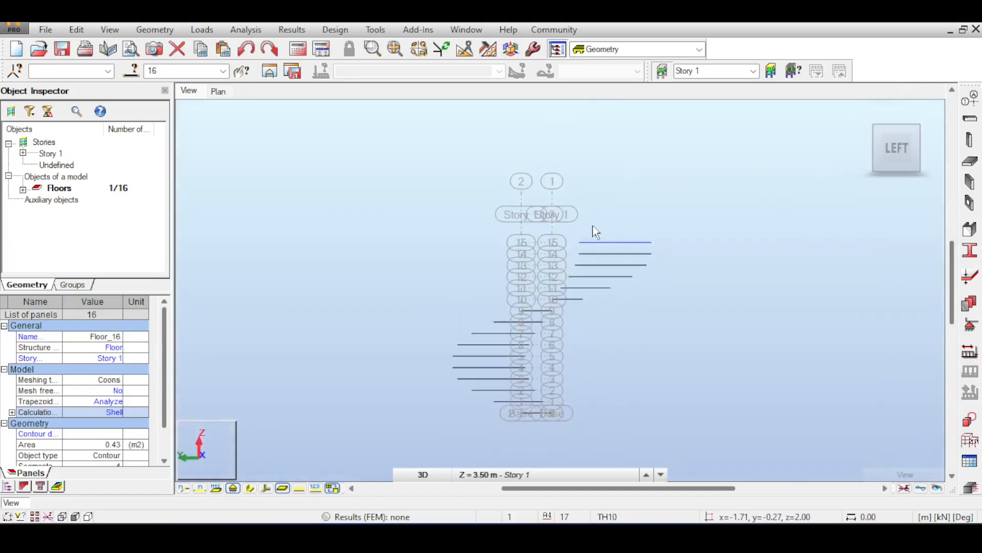
pyautogui.scroll(4, 592, 226)
pyautogui.scroll(-2, 596, 223)
pyautogui.moveTo(605, 219); pyautogui.dragTo(630, 178, button='middle')
pyautogui.scroll(4, 588, 224)
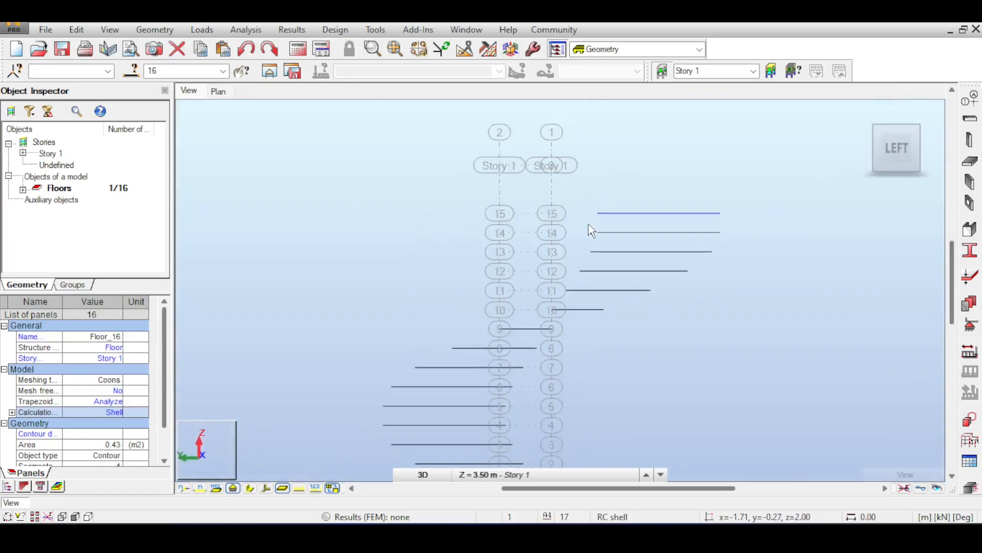
pyautogui.scroll(-4, 775, 190)
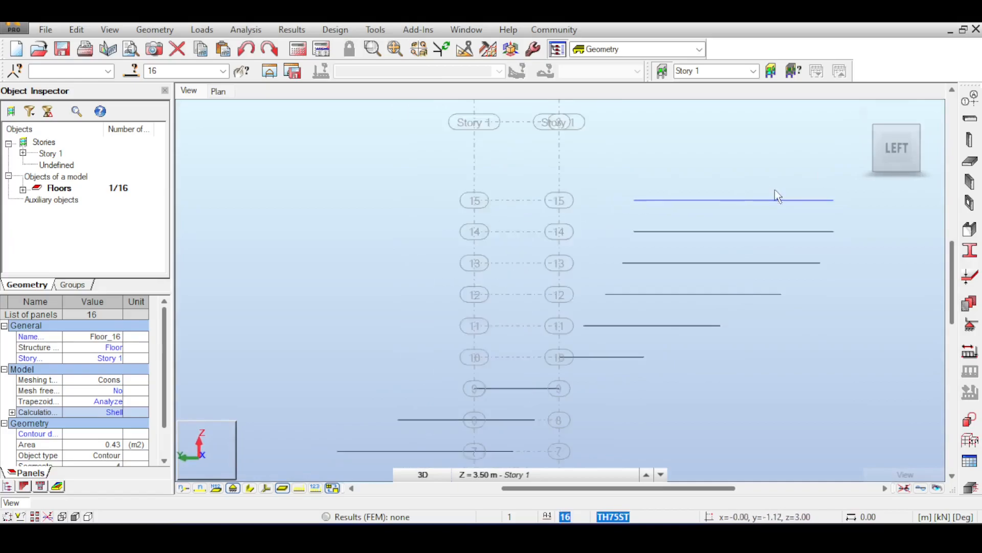
pyautogui.moveTo(914, 131); pyautogui.dragTo(907, 140)
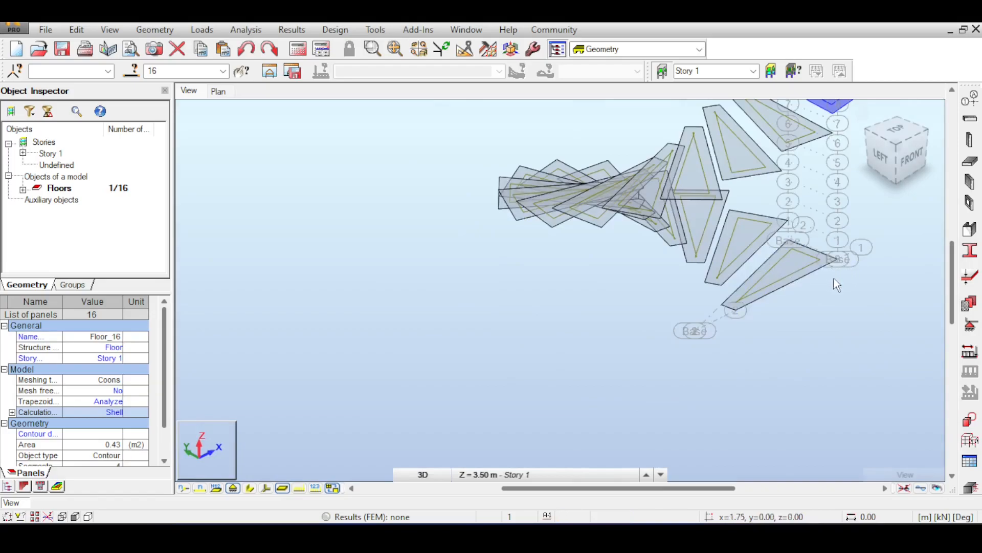
pyautogui.click(898, 153)
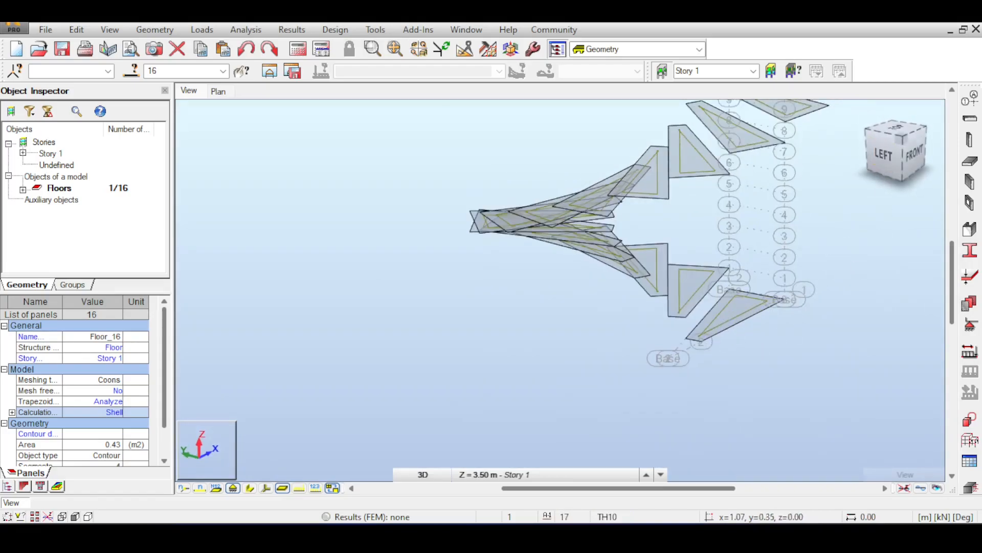
pyautogui.click(884, 154)
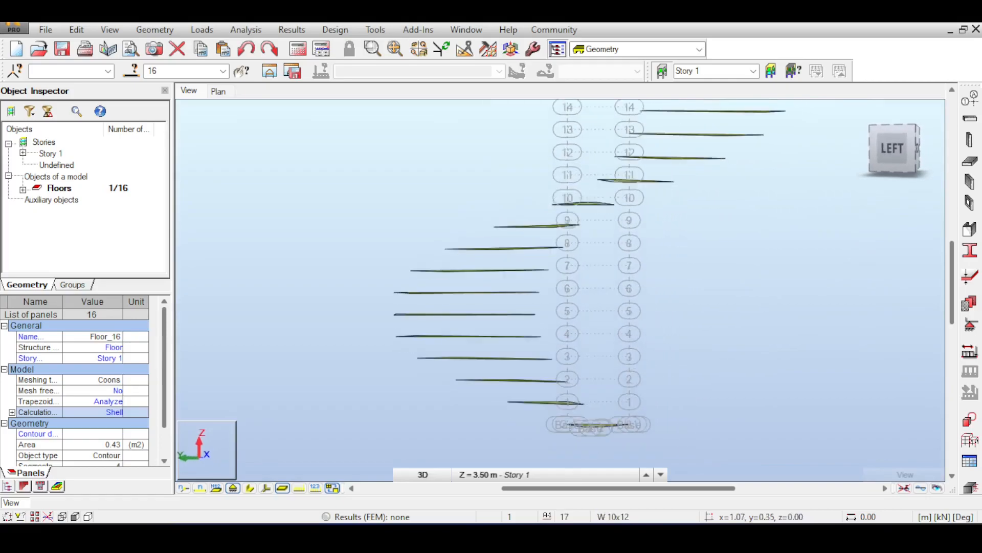
# Inspect the staircase from above, checking the spacing and overlap between consecutive treads.
pyautogui.moveTo(916, 149); pyautogui.dragTo(888, 151)
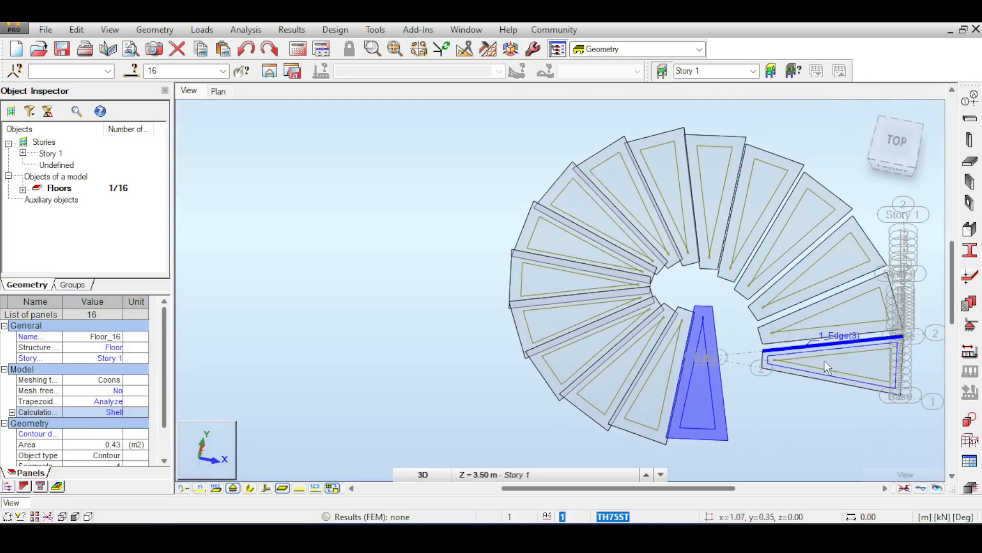
pyautogui.scroll(5, 741, 272)
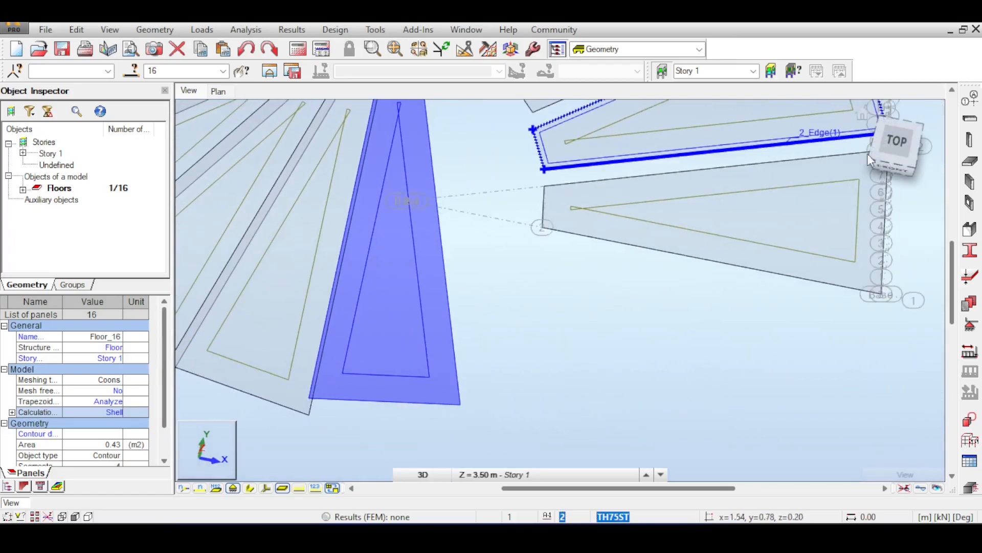
pyautogui.click(892, 151)
pyautogui.scroll(-2, 737, 276)
pyautogui.keyDown('shift'); pyautogui.moveTo(737, 277); pyautogui.dragTo(818, 189, button='middle'); pyautogui.keyUp('shift')
pyautogui.scroll(-2, 788, 215)
pyautogui.keyDown('shift'); pyautogui.moveTo(640, 389); pyautogui.dragTo(668, 279, button='middle'); pyautogui.keyUp('shift')
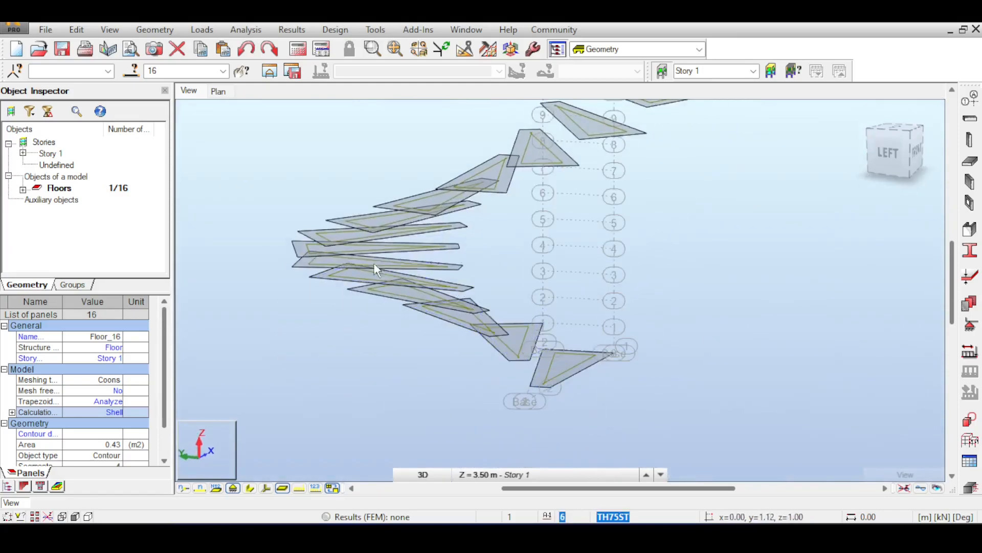
# Clear the tread selection and examine the lowest treads relative to the staircase's central axis.
pyautogui.click(276, 364)
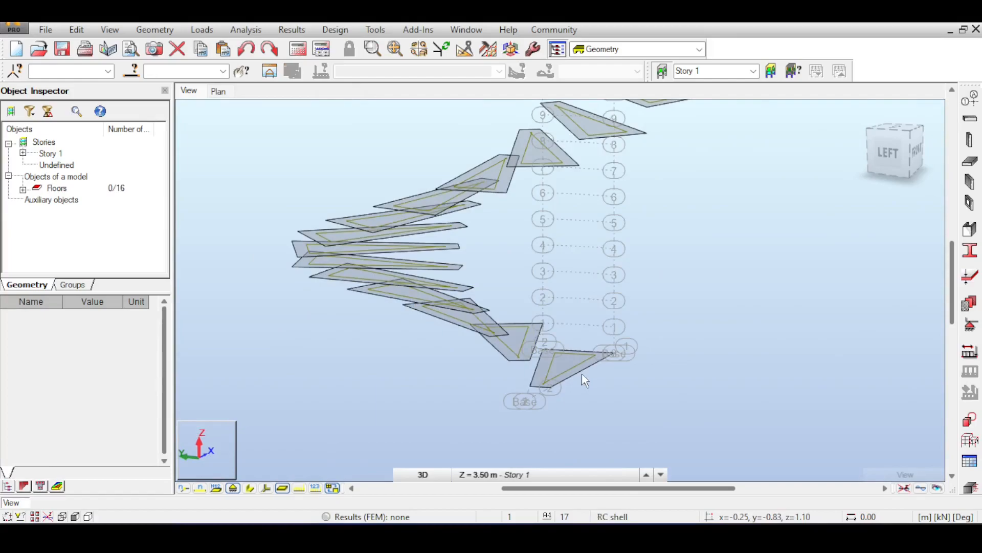
pyautogui.scroll(4, 582, 373)
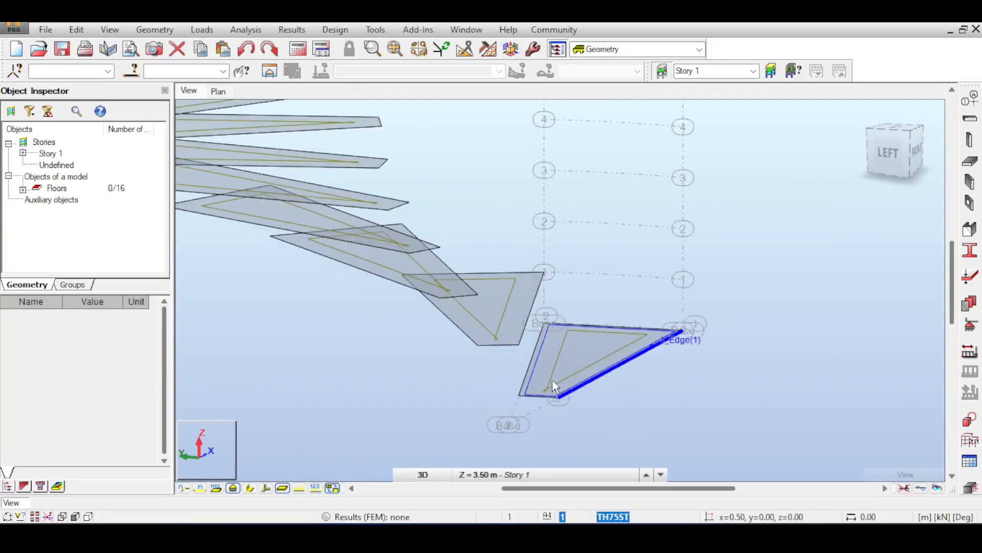
pyautogui.click(898, 153)
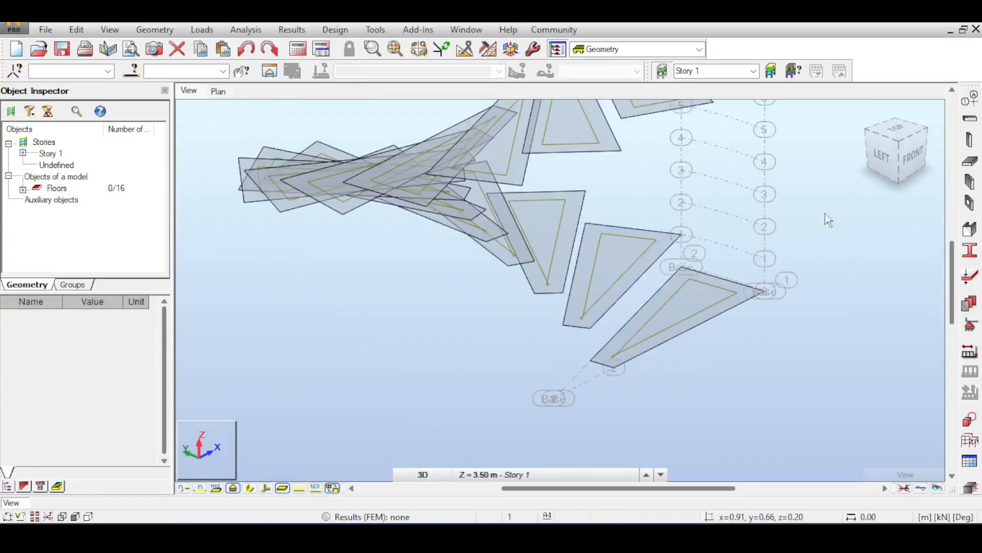
pyautogui.click(897, 146)
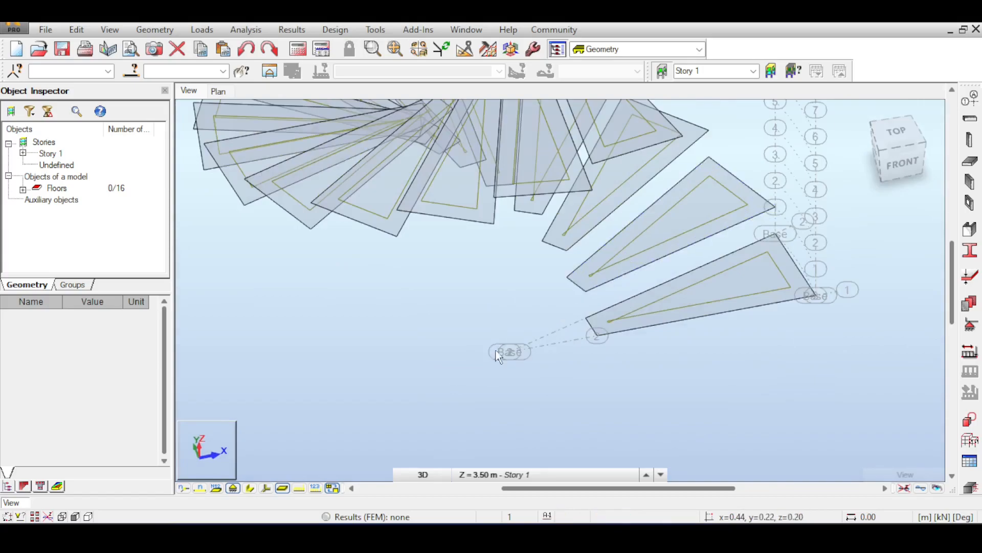
pyautogui.scroll(2, 573, 341)
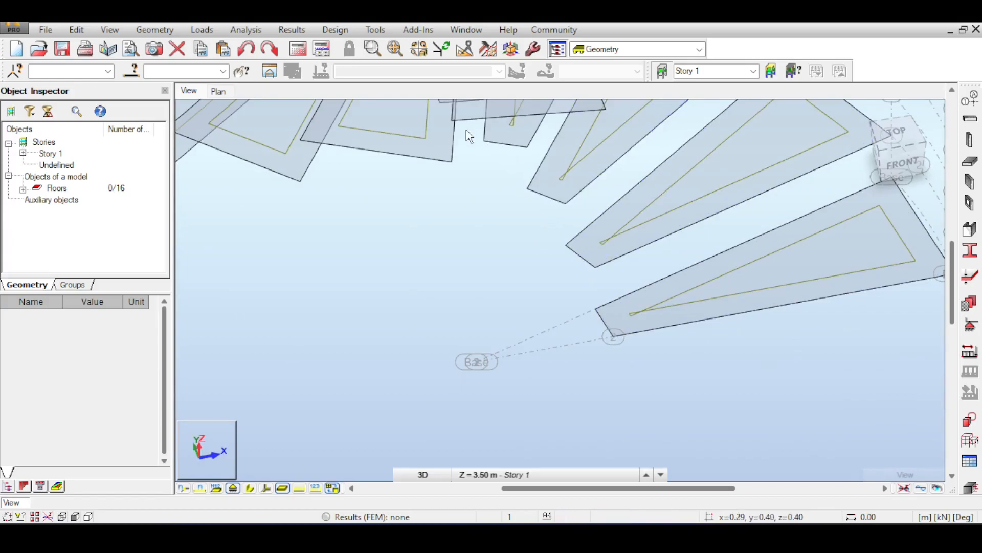
pyautogui.scroll(-2, 600, 302)
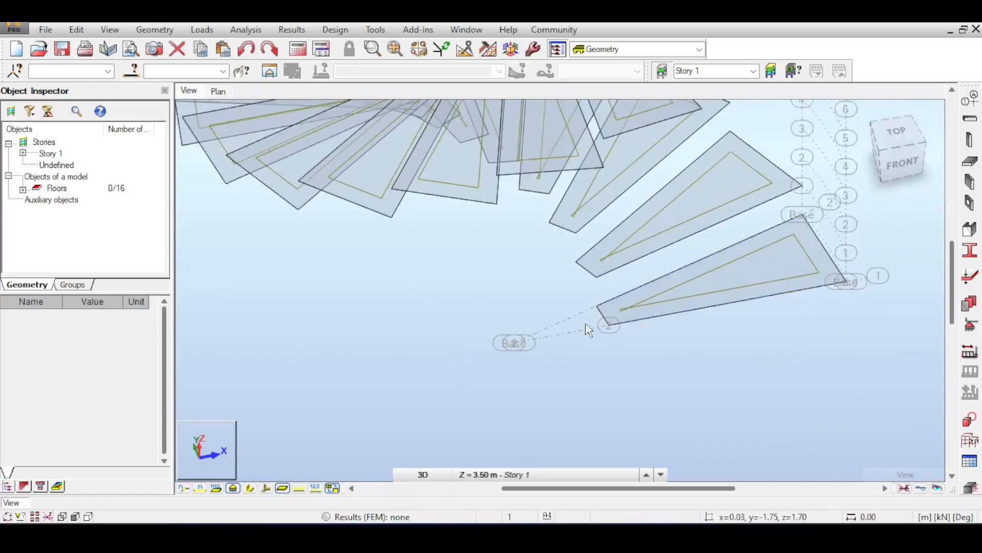
pyautogui.scroll(-1, 584, 323)
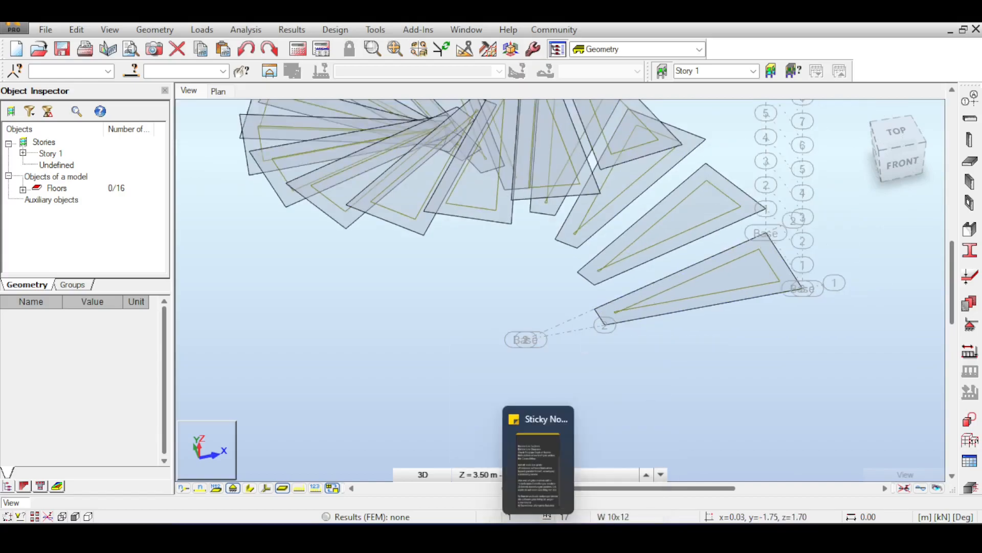
# Consult the spiral-stair CAD drawing in the browser, and back in Robot examine the inner end of the lowest tread.
pyautogui.click(507, 538)
pyautogui.moveTo(410, 294)
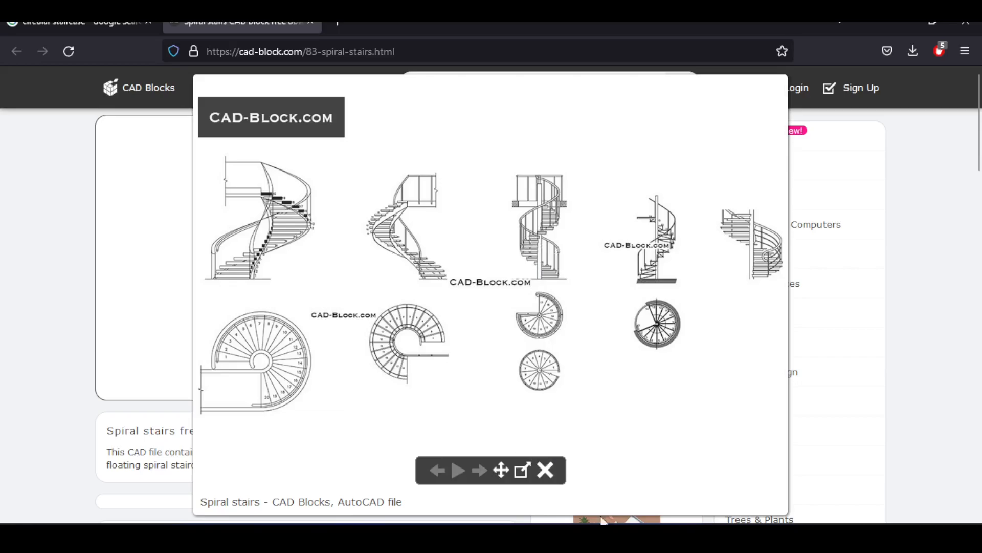
pyautogui.click(608, 537)
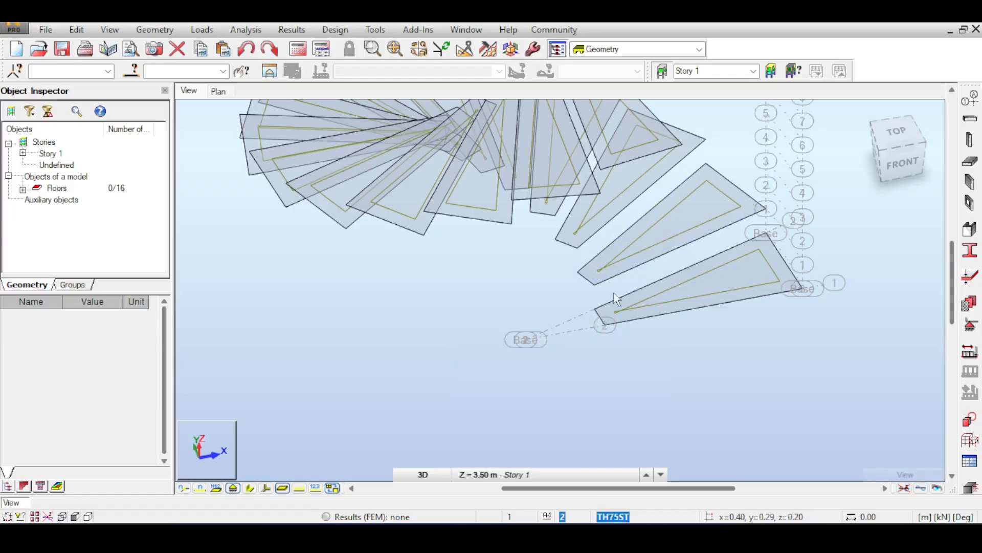
pyautogui.scroll(3, 599, 328)
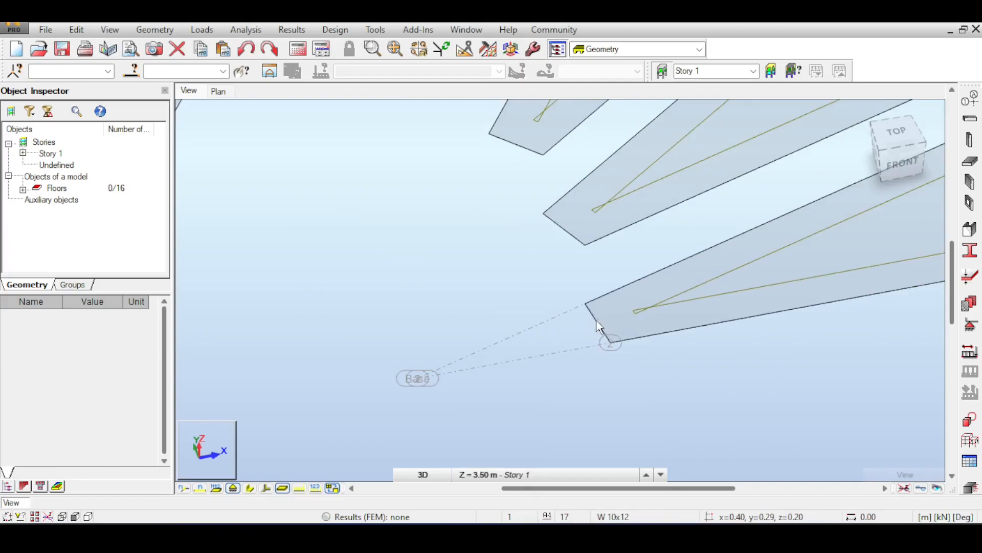
pyautogui.scroll(-2, 601, 326)
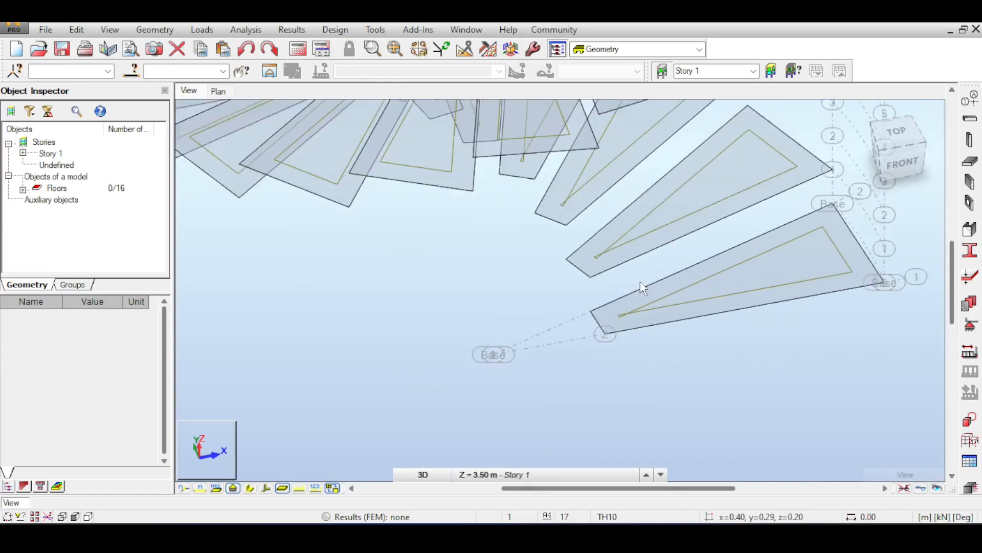
pyautogui.scroll(-1, 598, 292)
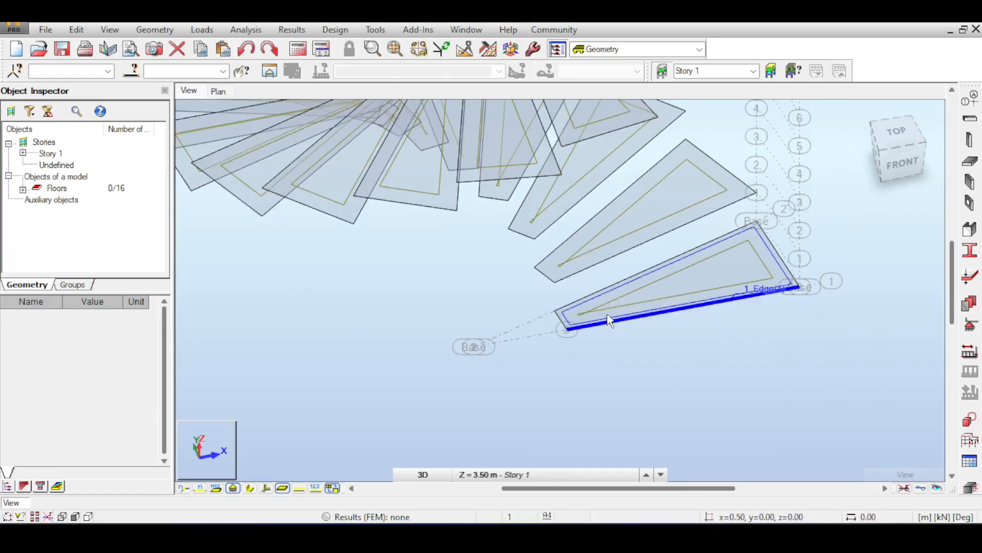
pyautogui.scroll(4, 604, 321)
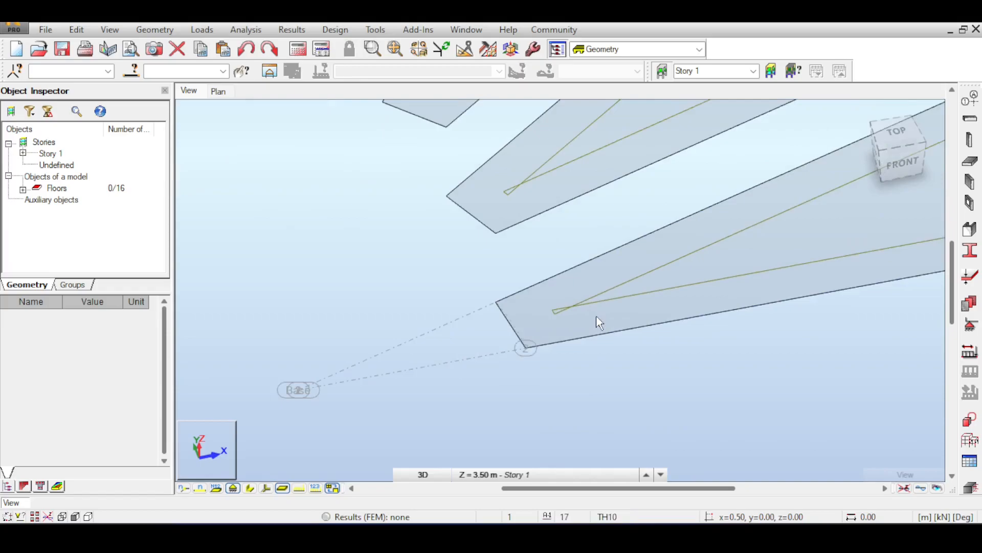
pyautogui.scroll(-3, 511, 363)
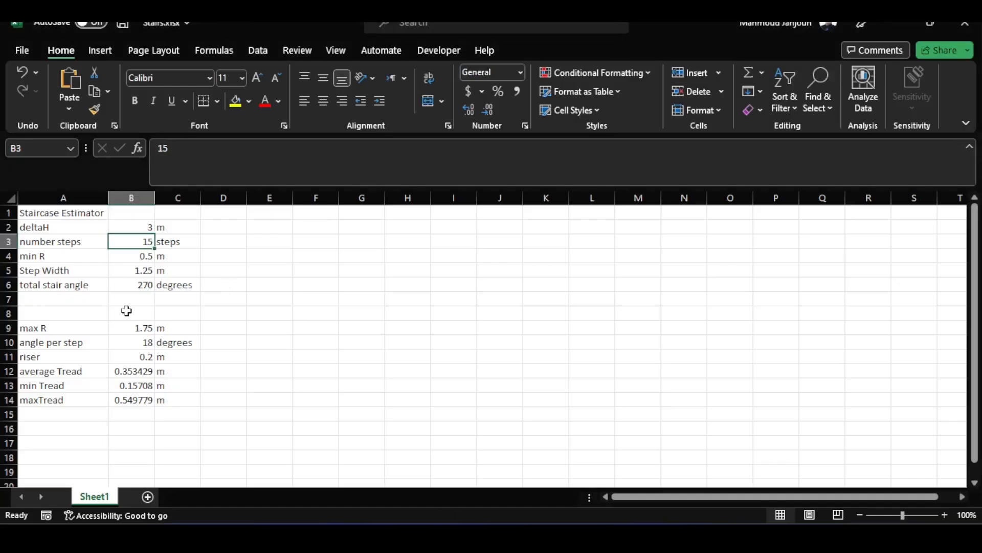
# In the Excel staircase estimator, review max R and min R and enter support radii 0.75 in E4 and 1.5 in E5.
pyautogui.click(124, 325)
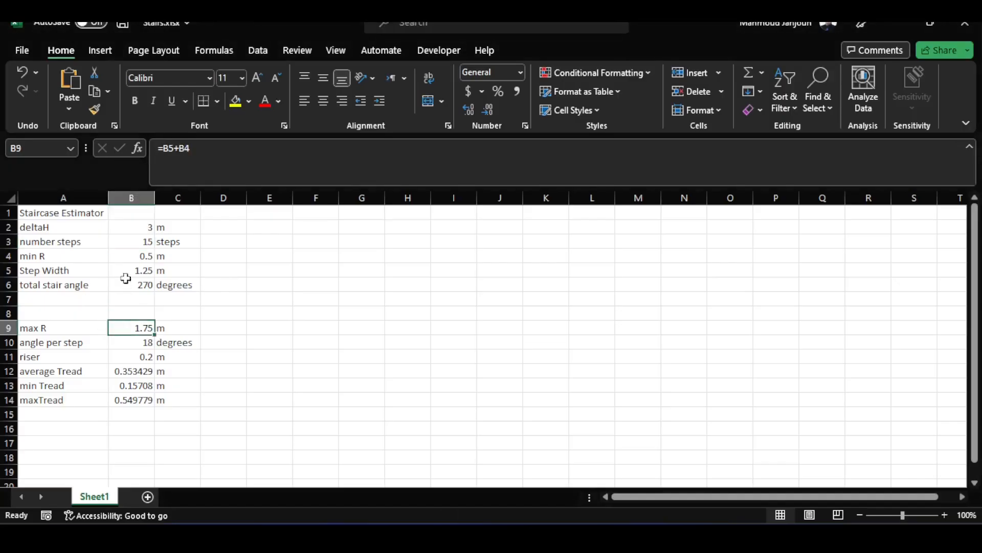
pyautogui.click(133, 254)
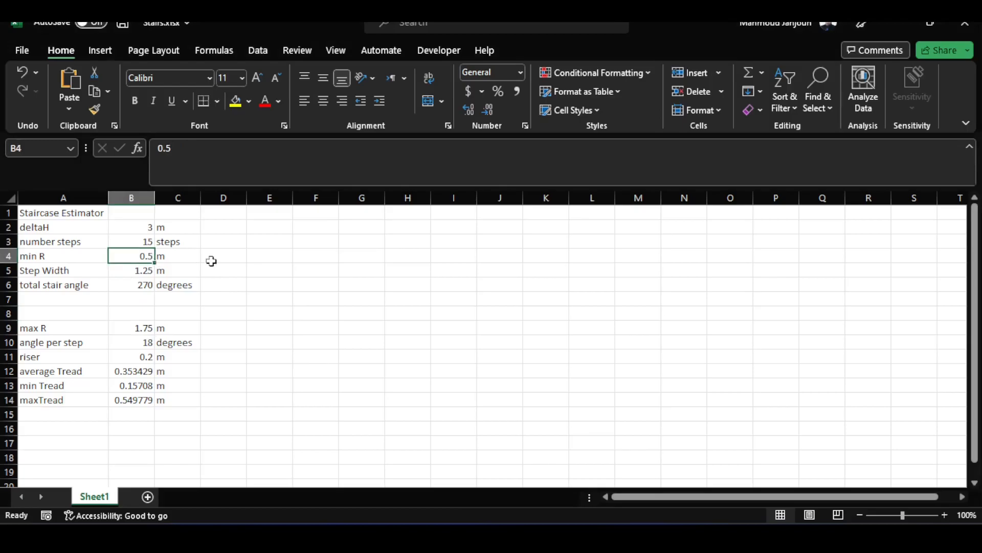
pyautogui.click(251, 257)
pyautogui.write('0.')
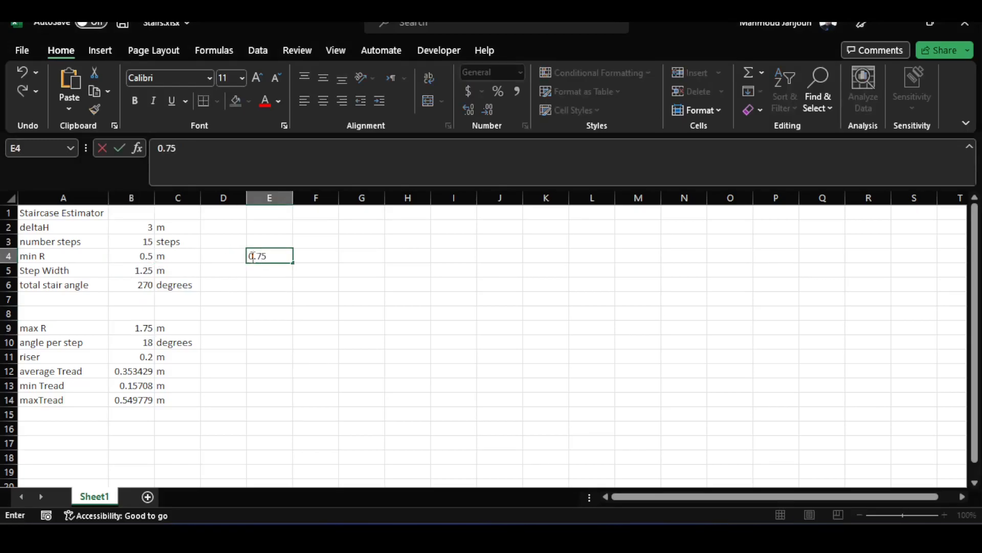
pyautogui.write('75')
pyautogui.press('Return')
pyautogui.write('1.')
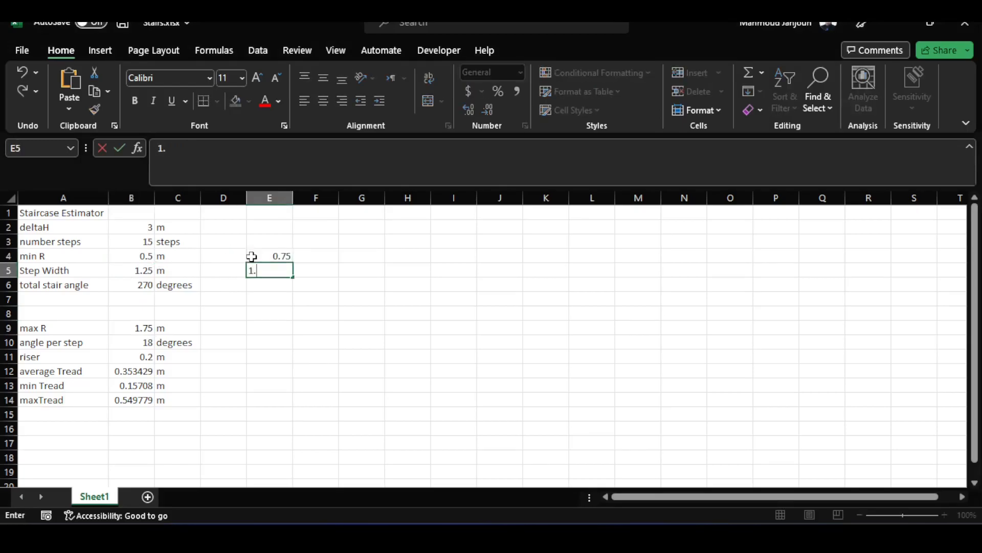
pyautogui.write('5')
pyautogui.press('Return')
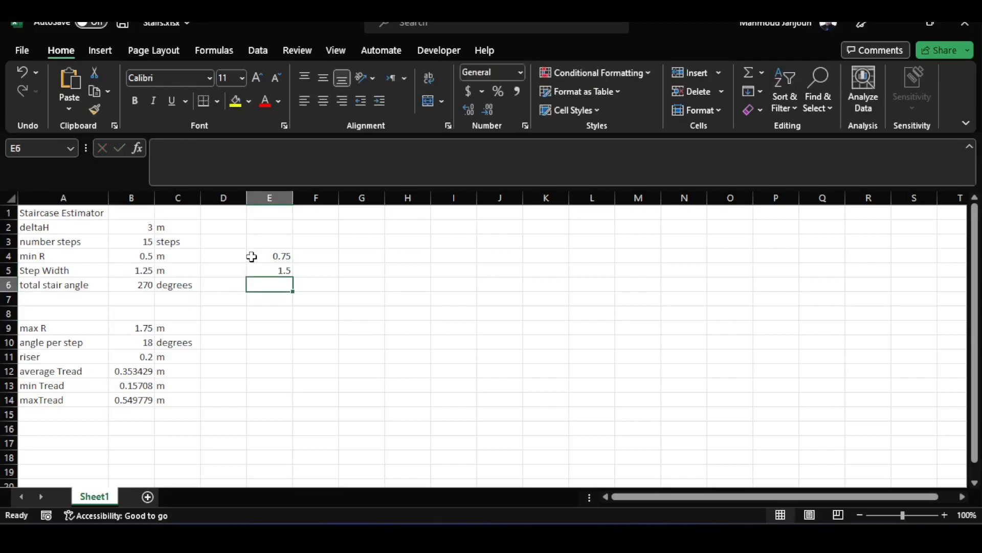
pyautogui.click(125, 328)
pyautogui.click(142, 258)
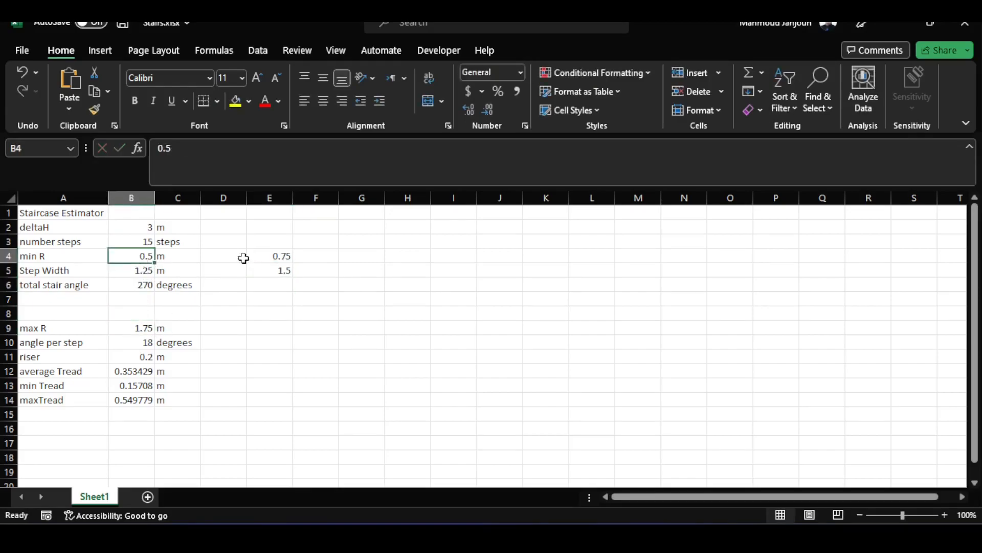
pyautogui.moveTo(287, 244); pyautogui.dragTo(284, 272)
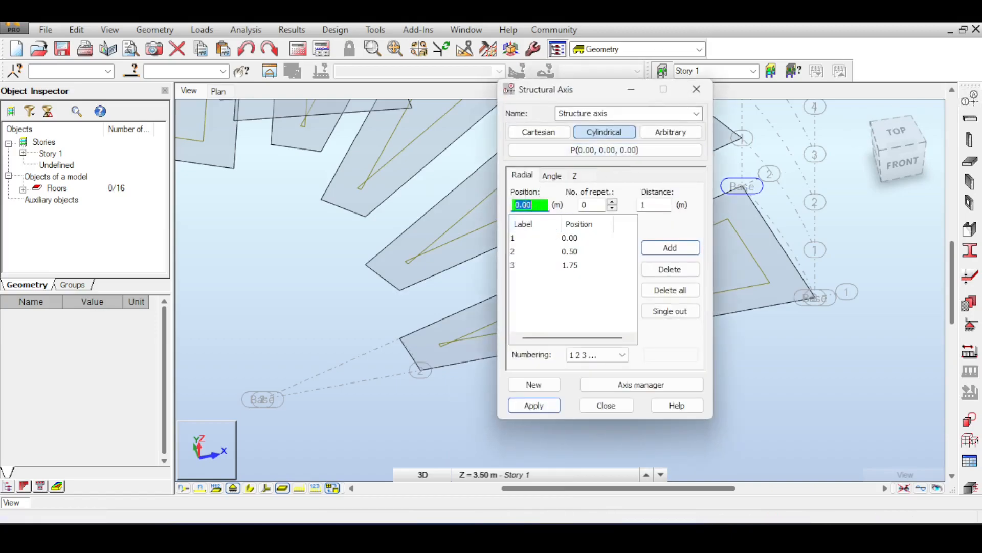
# Back in Robot, add radial axes at 0.75 m and 1.5 m to the cylindrical structure axis and apply them.
pyautogui.write('0.75')
pyautogui.press('Return')
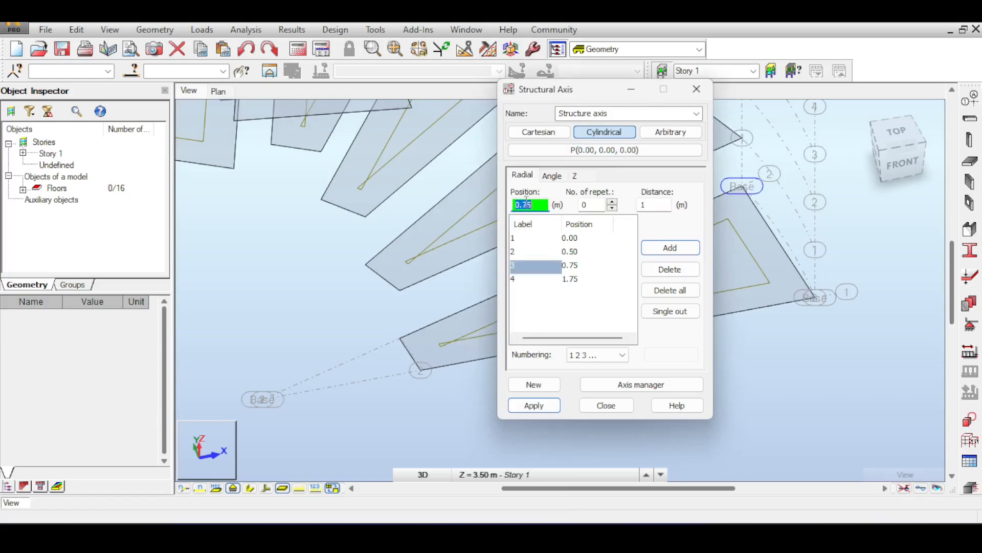
pyautogui.write('1.5')
pyautogui.press('Return')
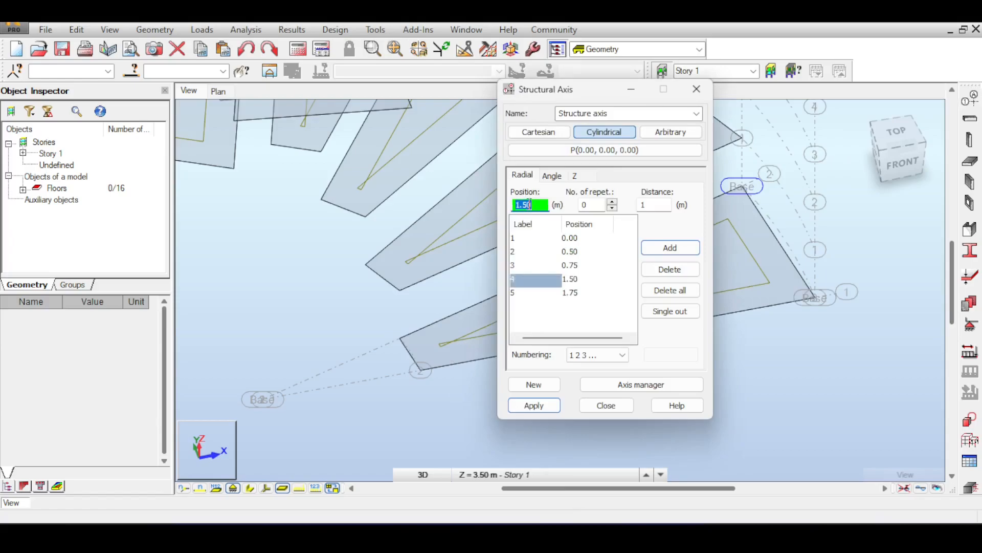
pyautogui.click(534, 405)
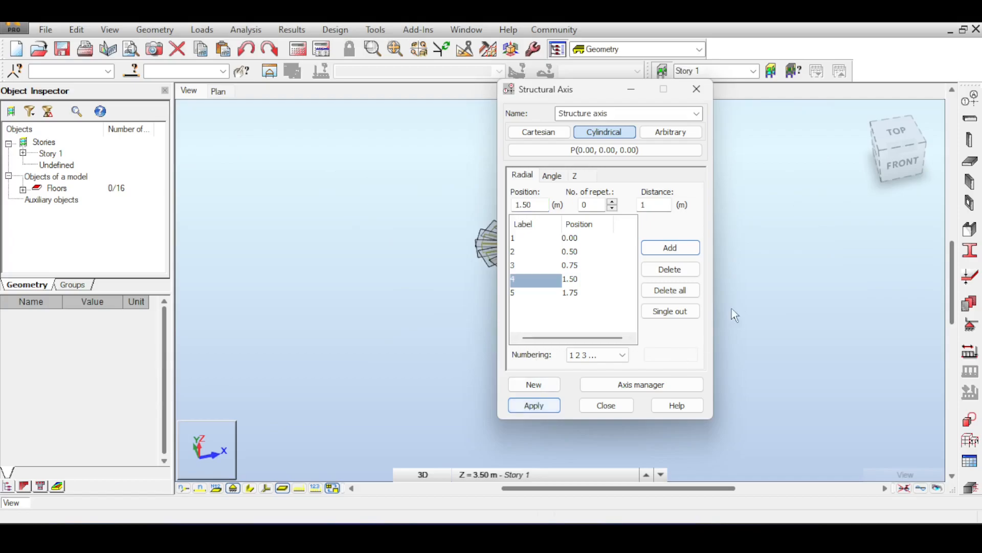
pyautogui.click(594, 409)
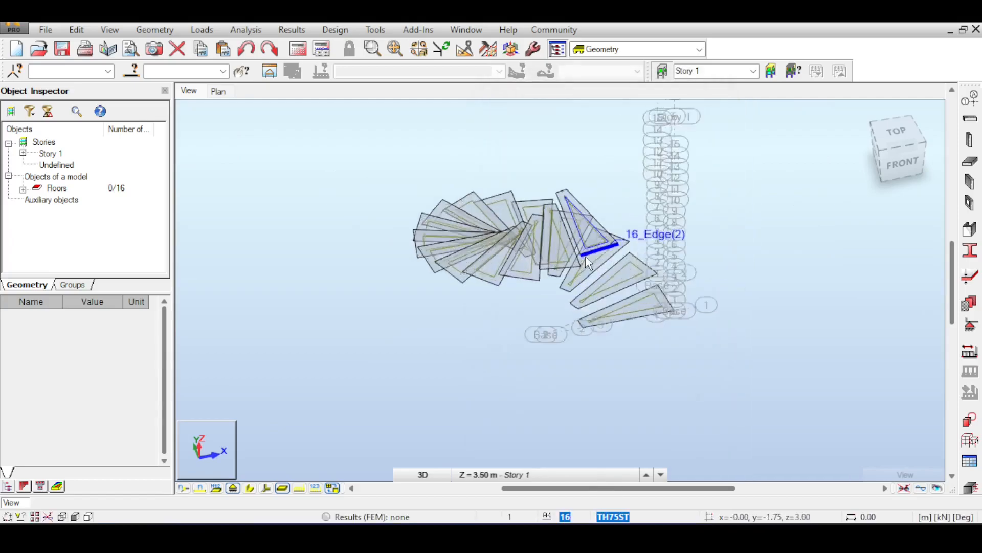
# Add an angular axis at 9 degrees to the cylindrical structure axis and apply it.
pyautogui.scroll(5, 686, 332)
pyautogui.scroll(3, 686, 333)
pyautogui.scroll(-2, 636, 201)
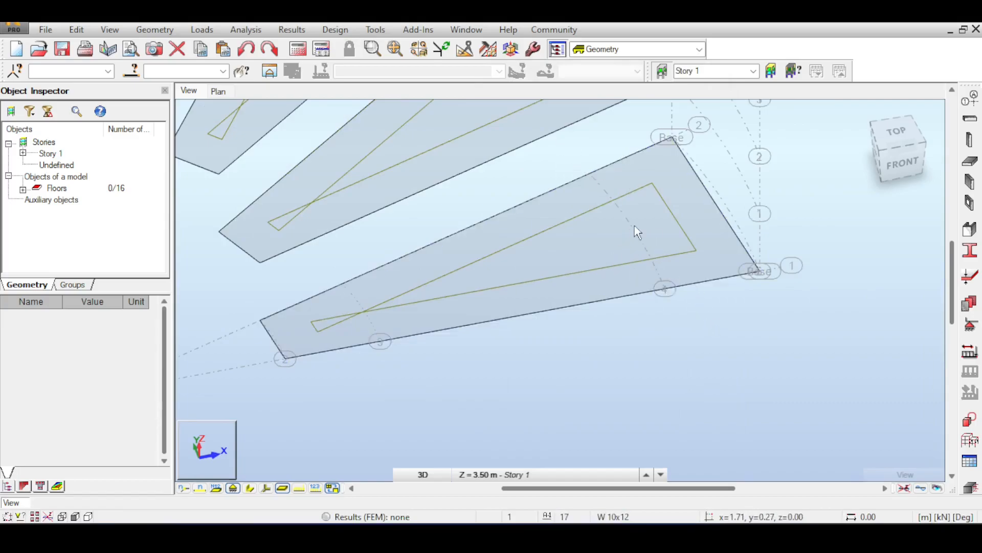
pyautogui.click(971, 100)
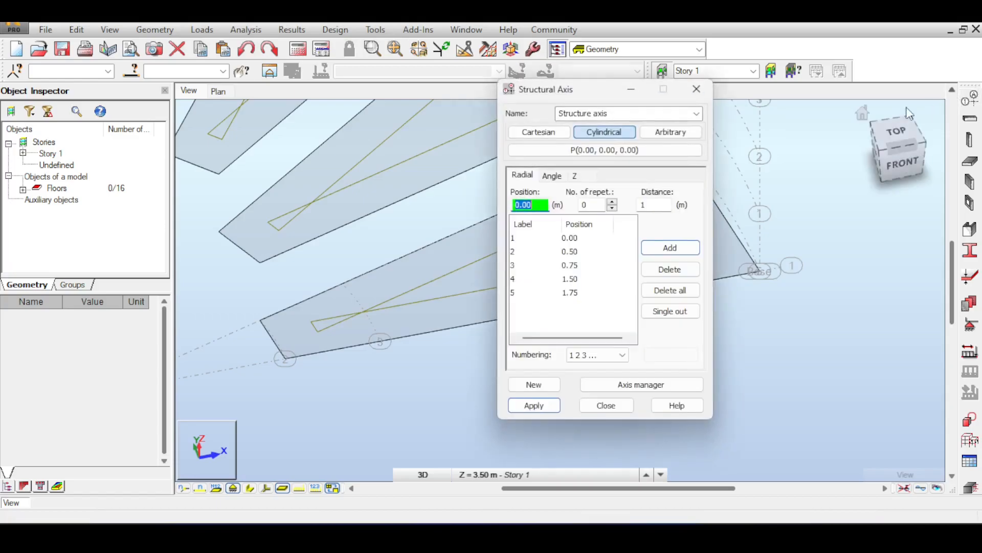
pyautogui.click(560, 178)
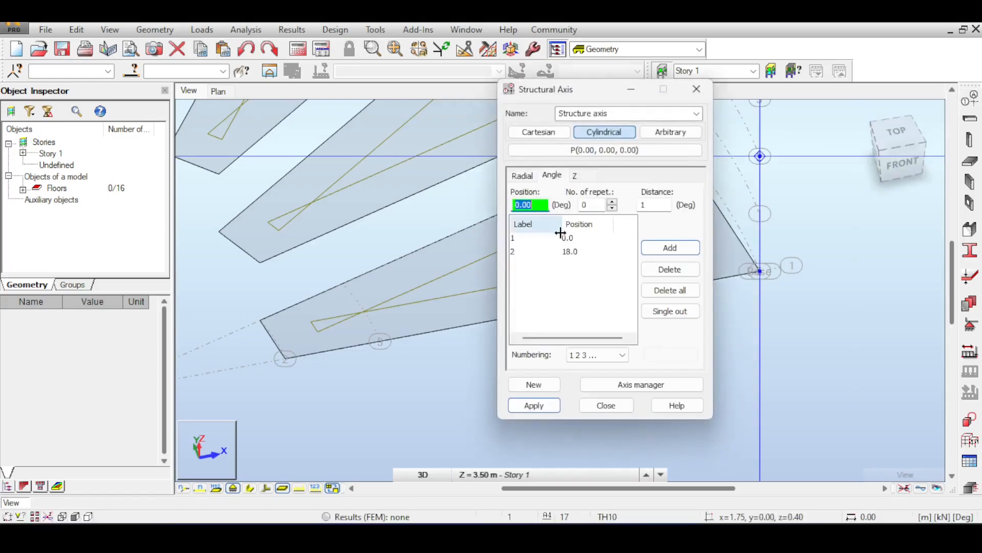
pyautogui.write('9')
pyautogui.press('Return')
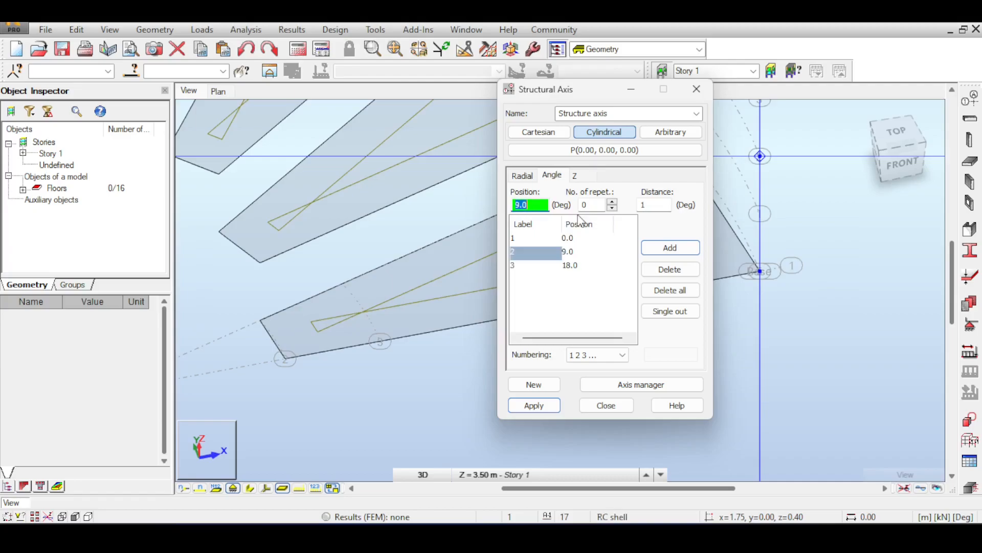
pyautogui.click(535, 403)
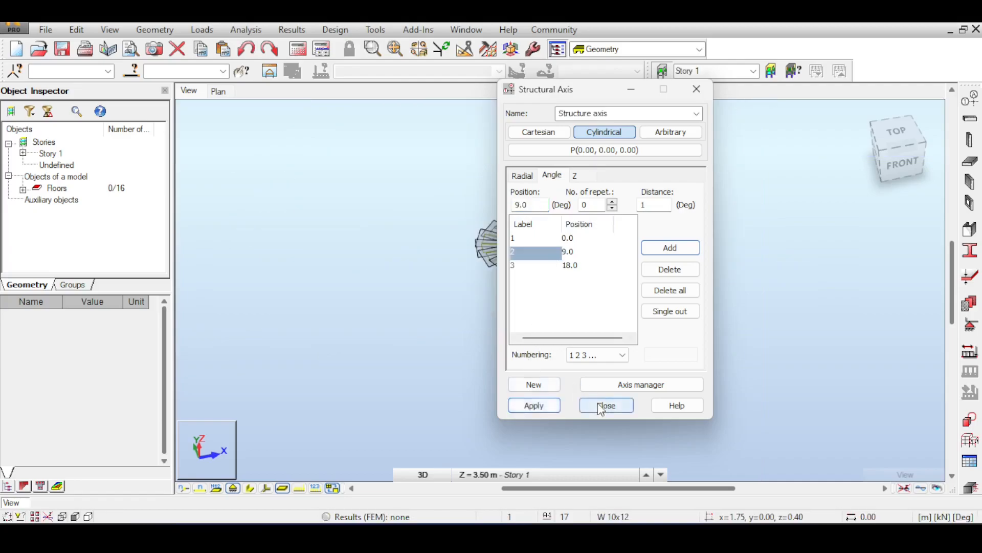
pyautogui.click(598, 404)
# Place nodes on the lowest tread where the 9-degree axis crosses the 1.5 m and 0.75 m radial axes.
pyautogui.scroll(10, 572, 280)
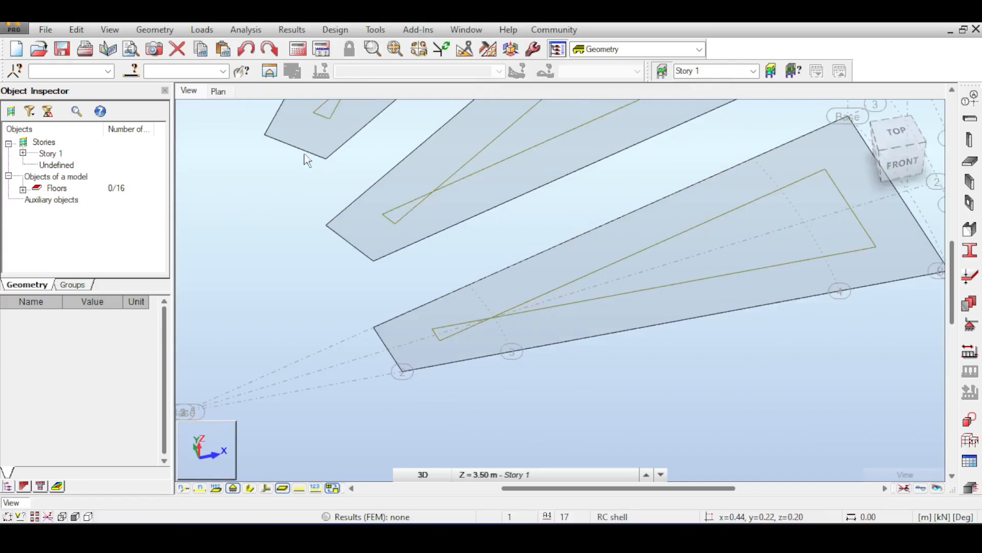
pyautogui.click(144, 29)
pyautogui.click(161, 93)
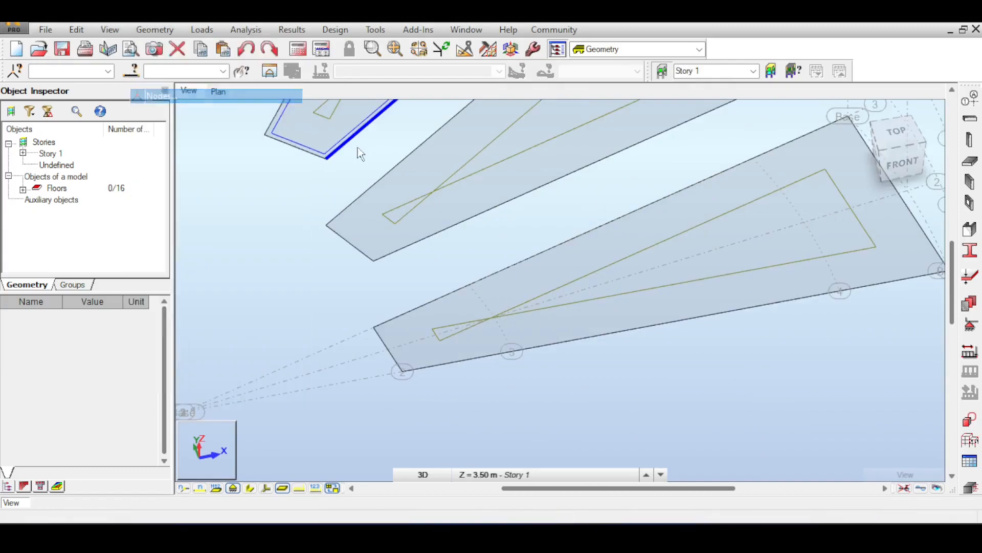
pyautogui.click(806, 220)
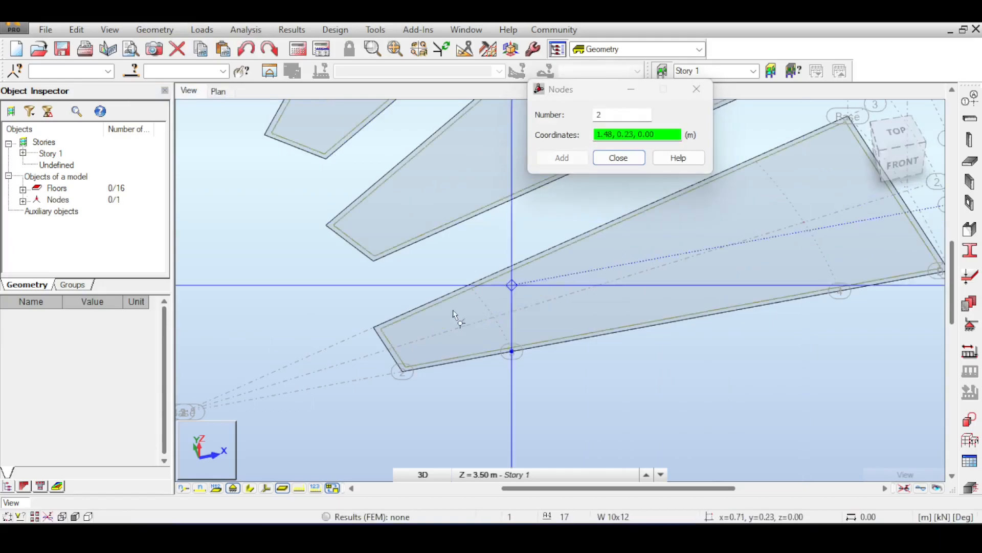
pyautogui.click(493, 317)
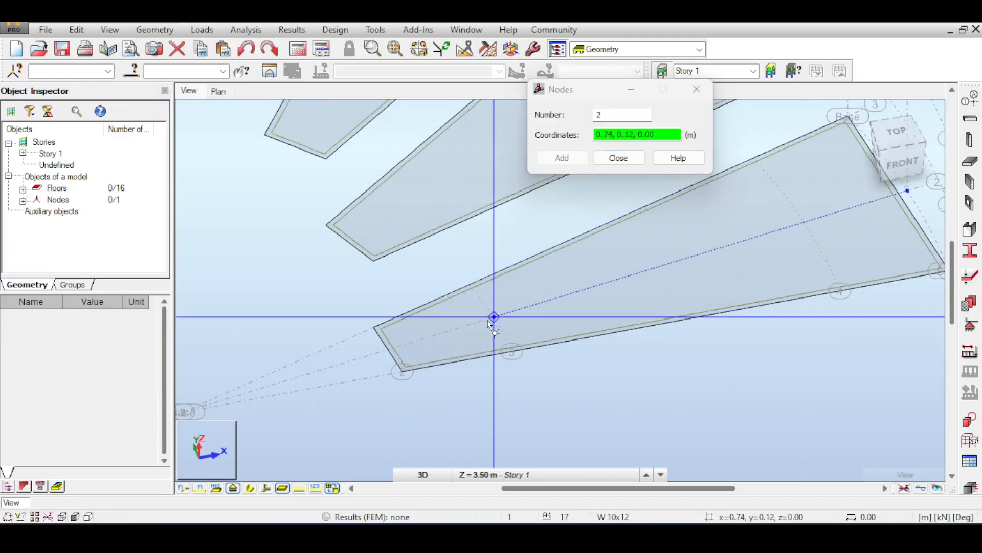
pyautogui.click(618, 158)
# Delete all copied treads of the staircase, keeping only the lowest tread with its two nodes.
pyautogui.scroll(-2, 737, 243)
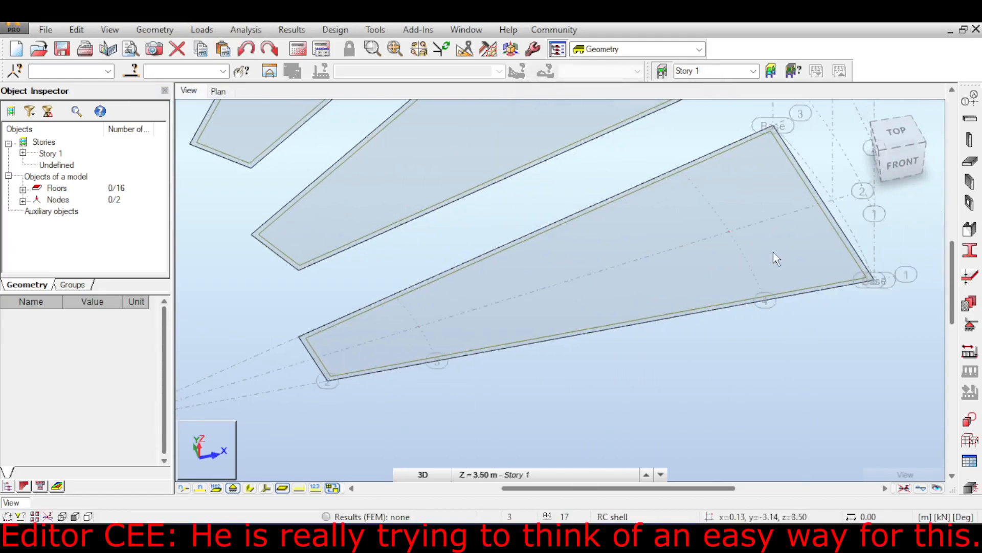
pyautogui.scroll(-1, 775, 254)
pyautogui.scroll(-2, 775, 254)
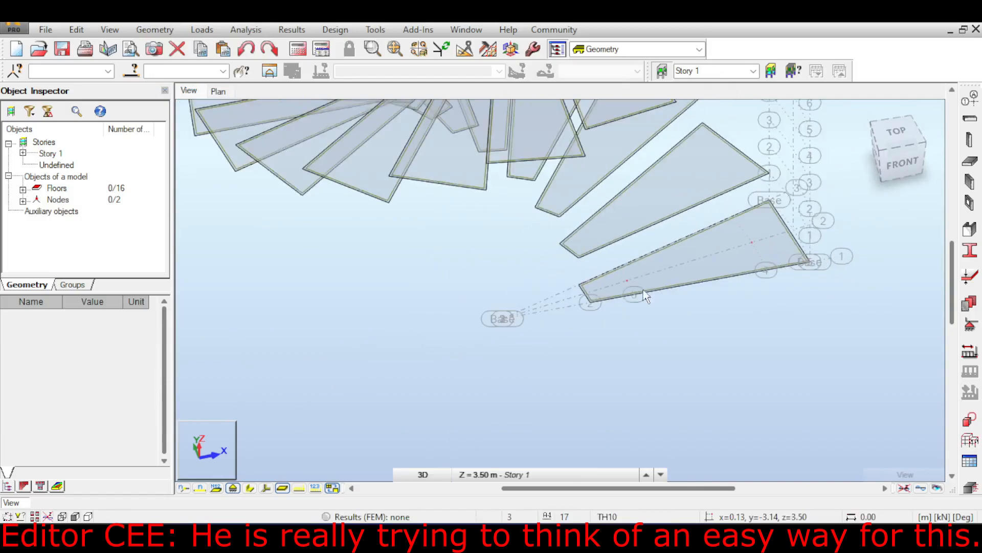
pyautogui.scroll(-1, 652, 275)
pyautogui.scroll(-1, 657, 275)
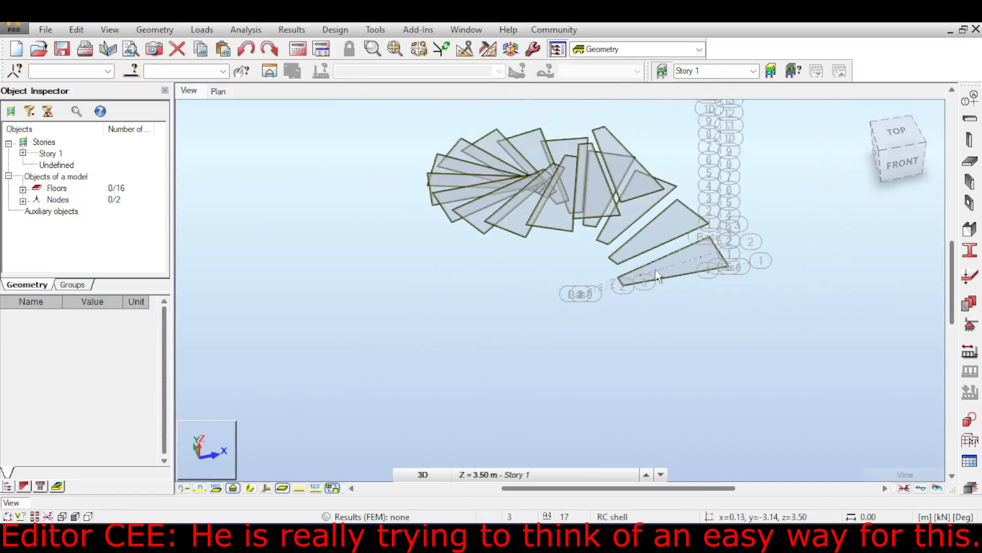
pyautogui.moveTo(876, 158); pyautogui.dragTo(899, 149)
pyautogui.scroll(-2, 737, 140)
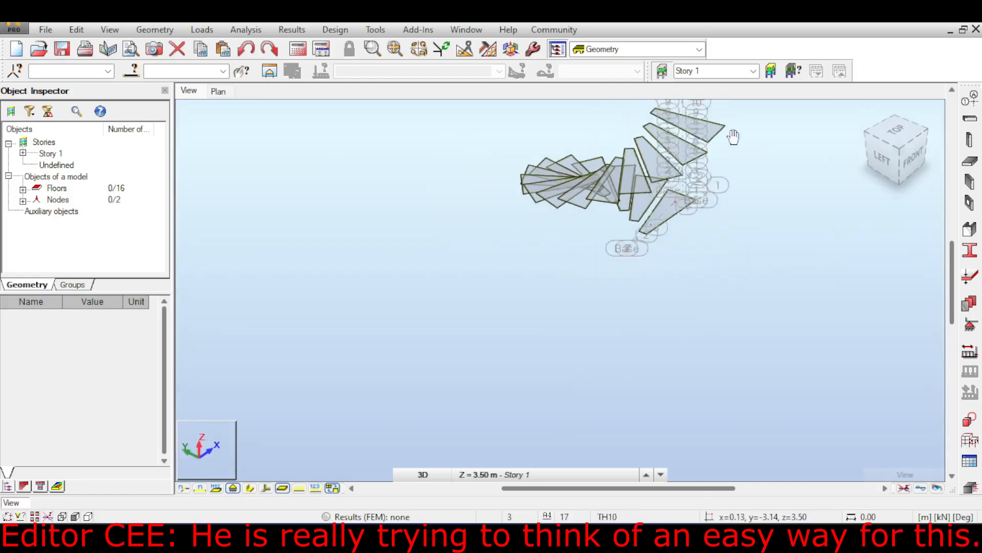
pyautogui.moveTo(722, 124); pyautogui.dragTo(494, 225)
pyautogui.press('Delete')
pyautogui.press('Delete')
pyautogui.moveTo(633, 186); pyautogui.dragTo(590, 226)
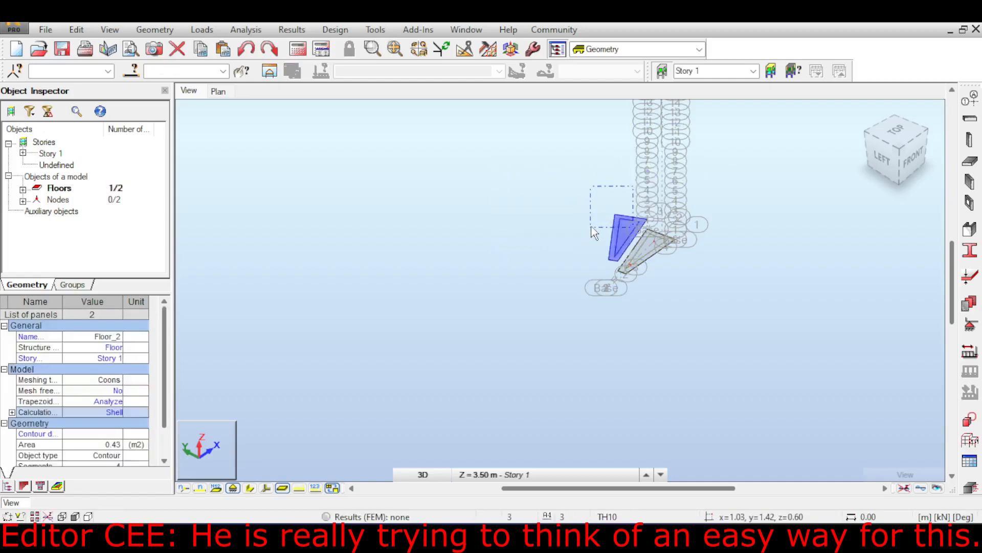
pyautogui.press('Delete')
pyautogui.scroll(4, 644, 222)
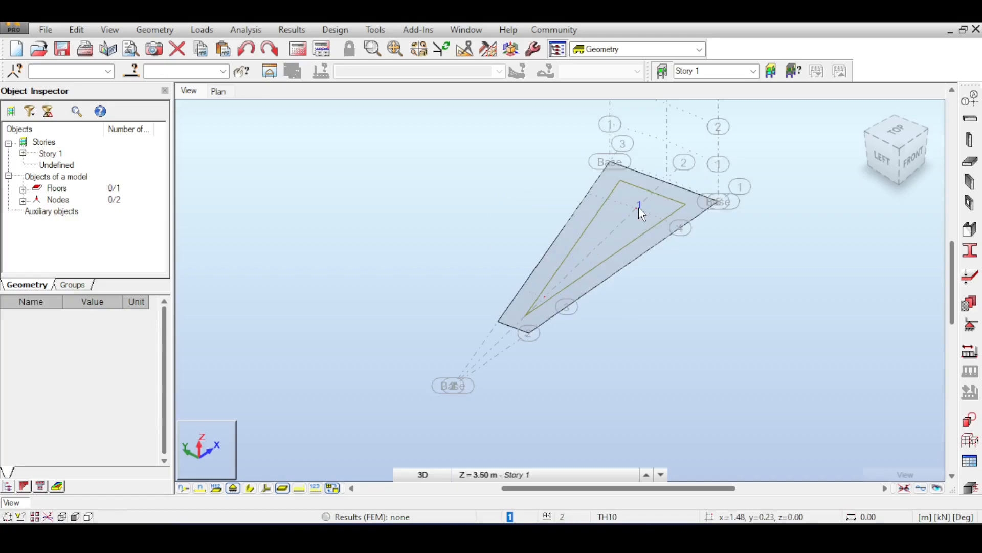
pyautogui.scroll(-2, 640, 211)
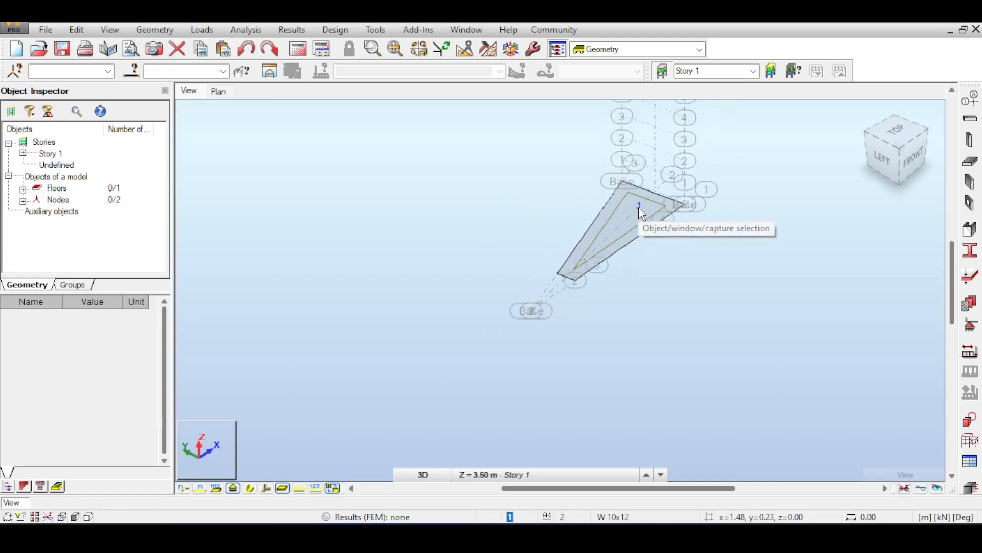
pyautogui.scroll(-2, 639, 206)
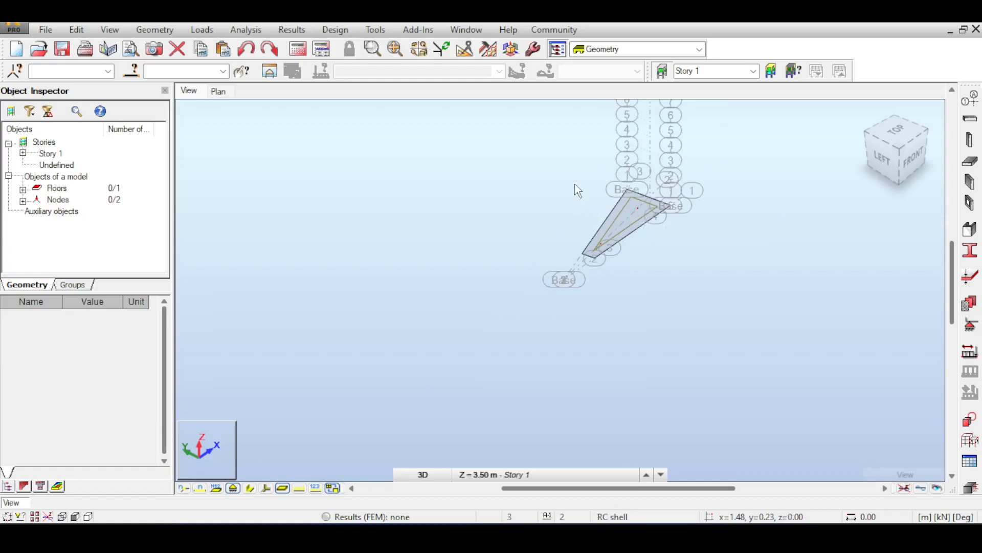
# Set up a Complex Edit for the base tread and its two nodes: translation 0,0,0.2, rotation axis 0,0,0 to 0,0,1, angle 18 degrees.
pyautogui.scroll(3, 635, 209)
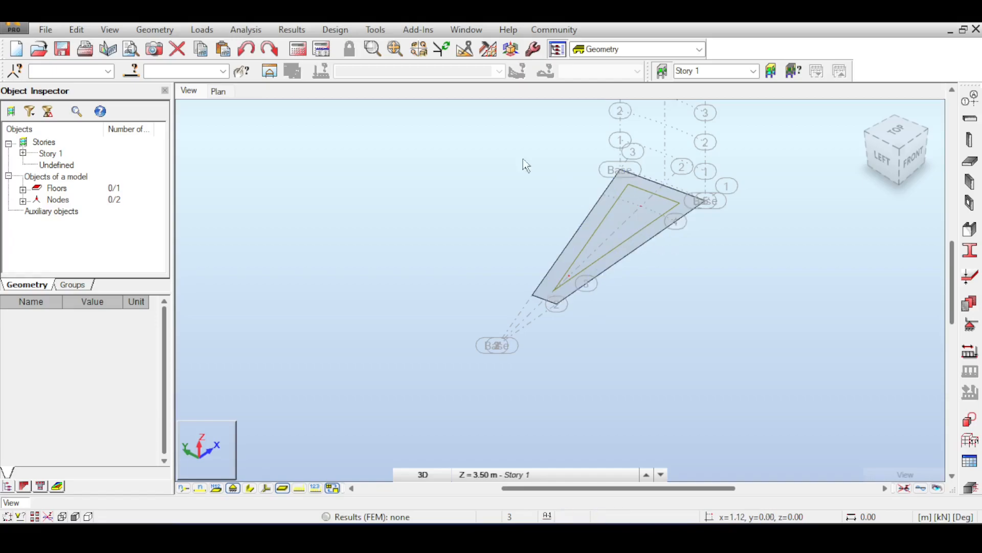
pyautogui.click(545, 474)
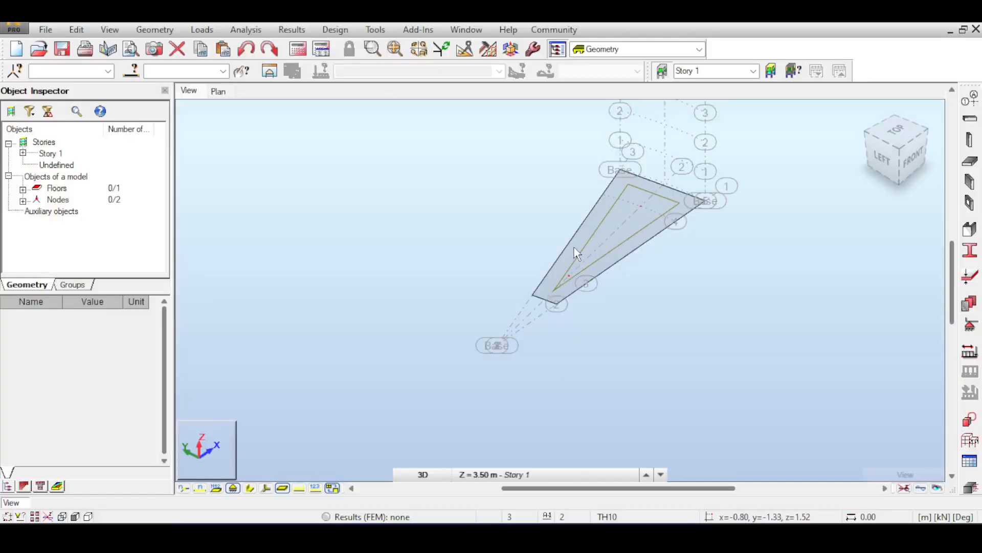
pyautogui.scroll(2, 575, 248)
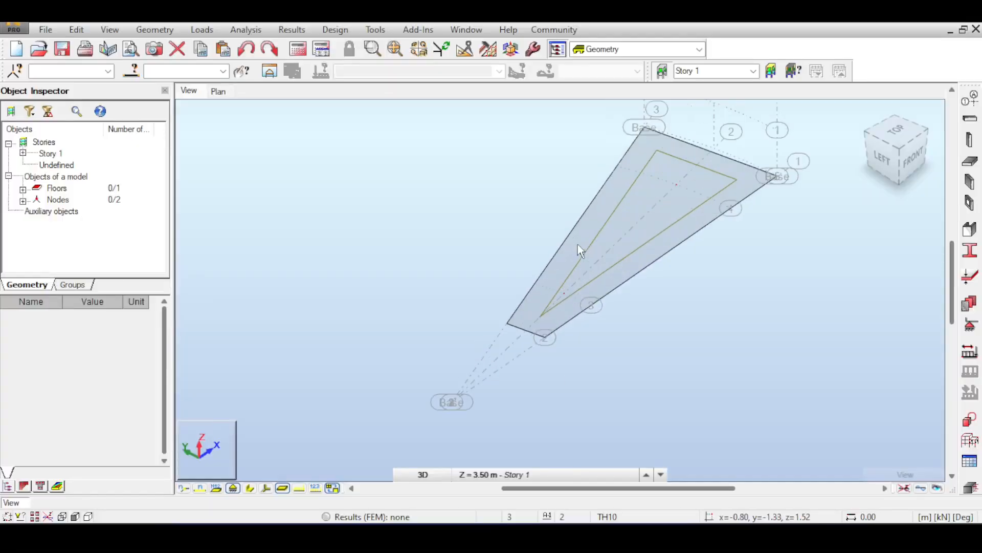
pyautogui.scroll(-4, 666, 207)
pyautogui.moveTo(744, 141); pyautogui.dragTo(552, 311)
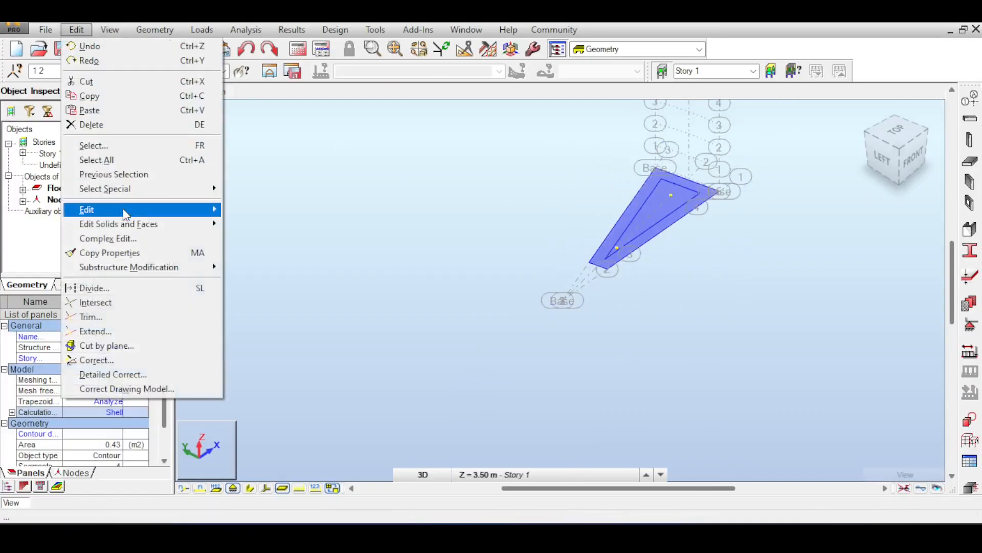
pyautogui.click(123, 238)
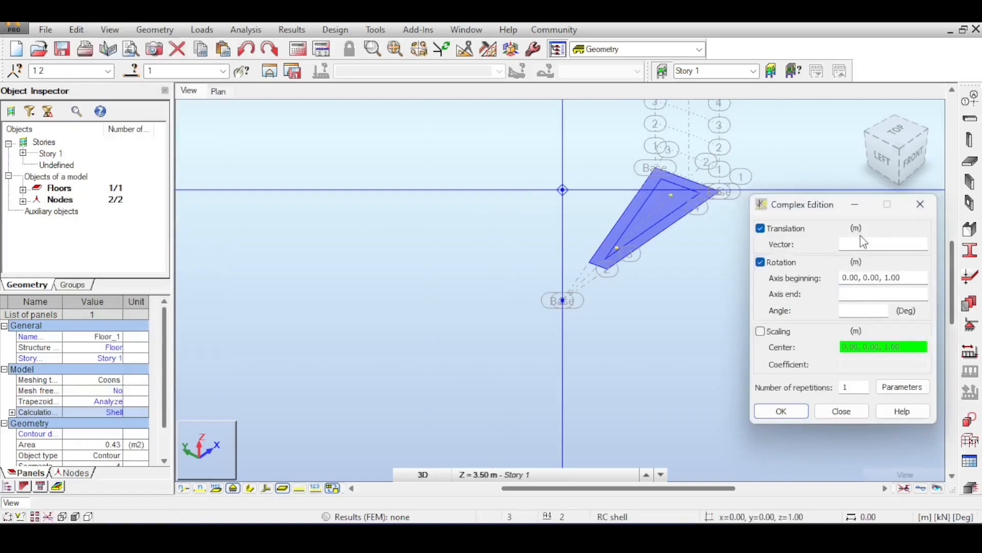
pyautogui.click(869, 243)
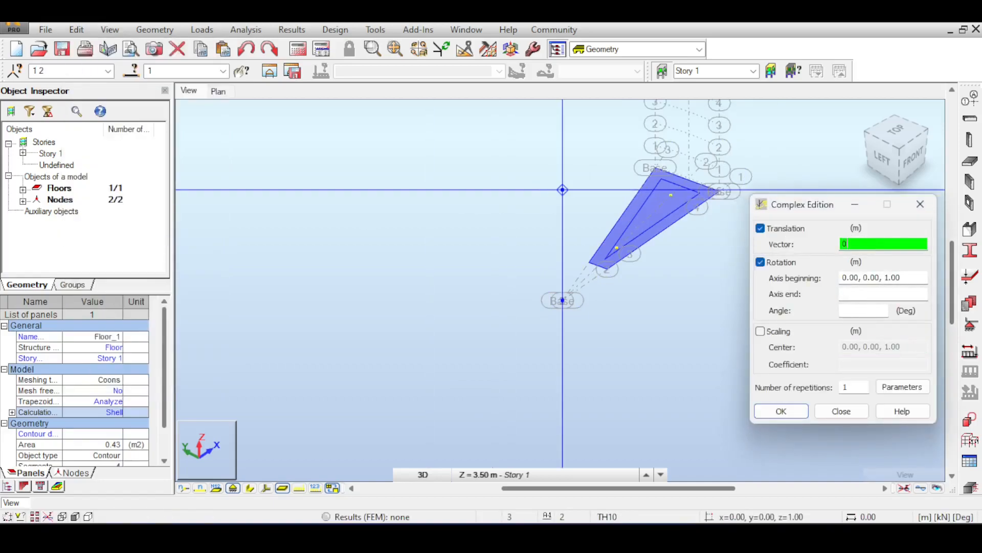
pyautogui.click(913, 279)
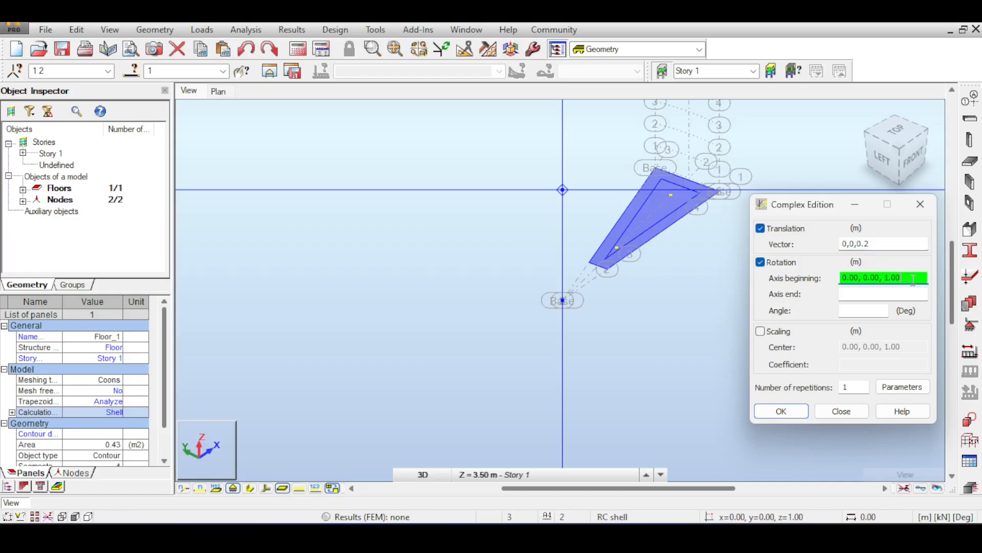
pyautogui.click(885, 292)
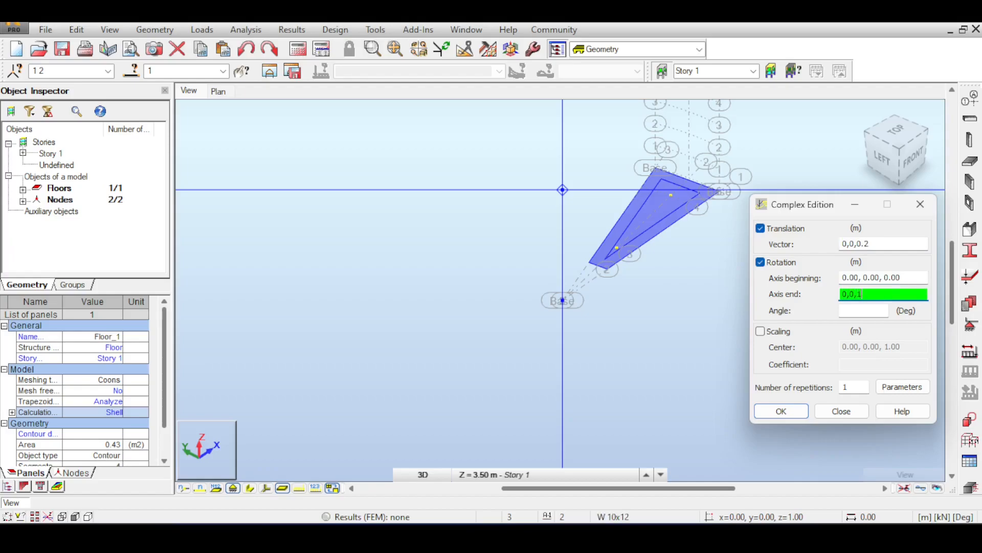
pyautogui.click(863, 310)
pyautogui.write('18')
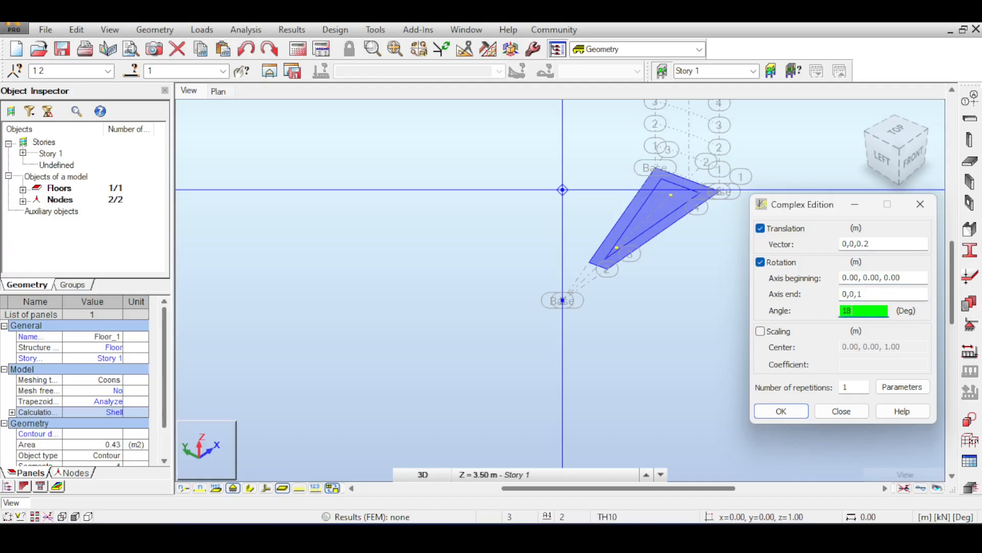
# Copy the base tread and nodes upward with 10 repetitions and Drag enabled, and close Complex Edition.
pyautogui.click(859, 385)
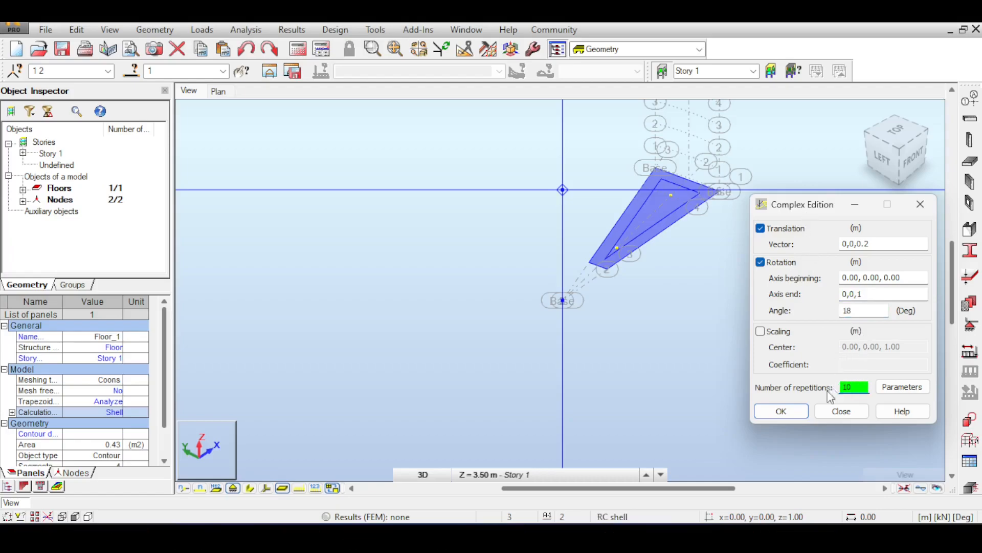
pyautogui.click(893, 387)
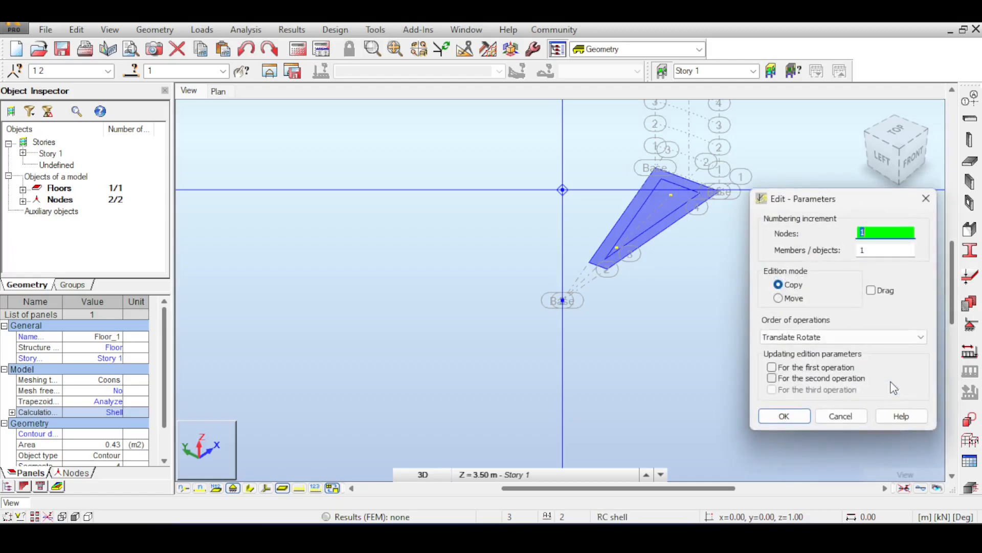
pyautogui.click(877, 294)
pyautogui.click(784, 415)
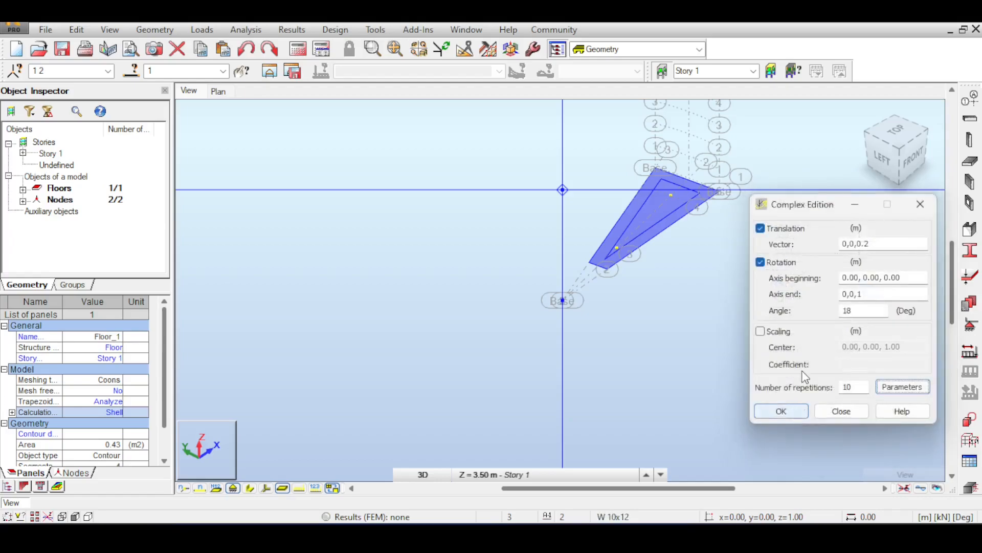
pyautogui.click(783, 413)
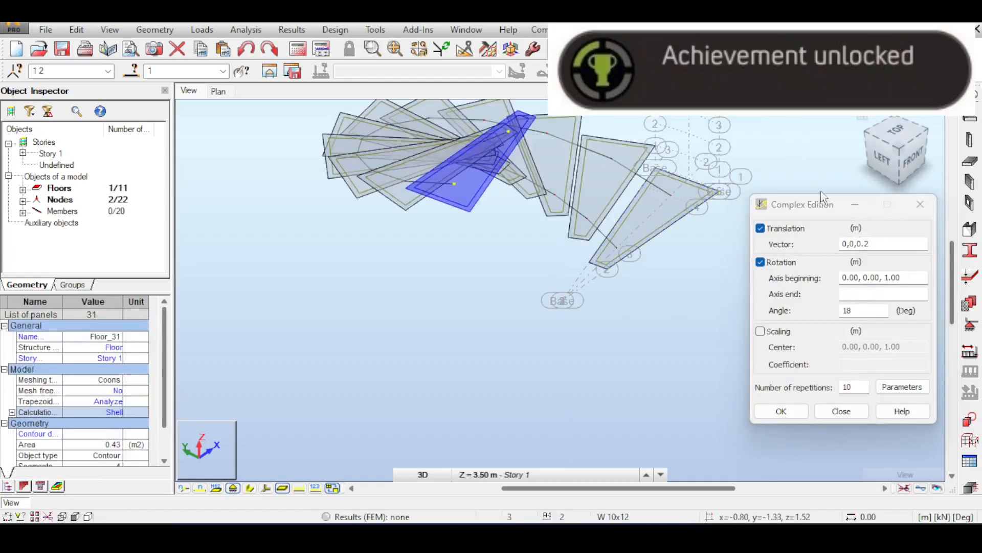
pyautogui.click(920, 204)
pyautogui.moveTo(886, 161); pyautogui.dragTo(893, 162)
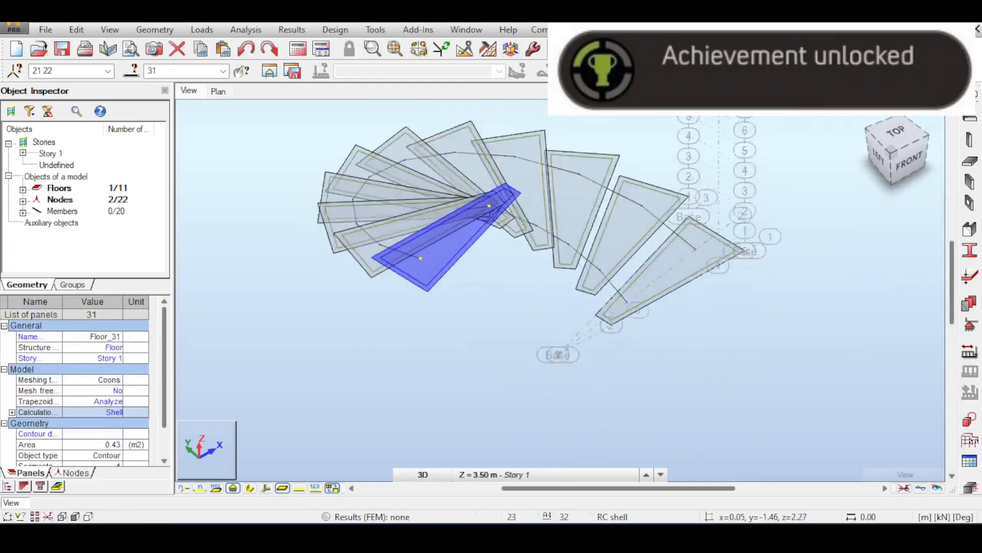
pyautogui.click(908, 162)
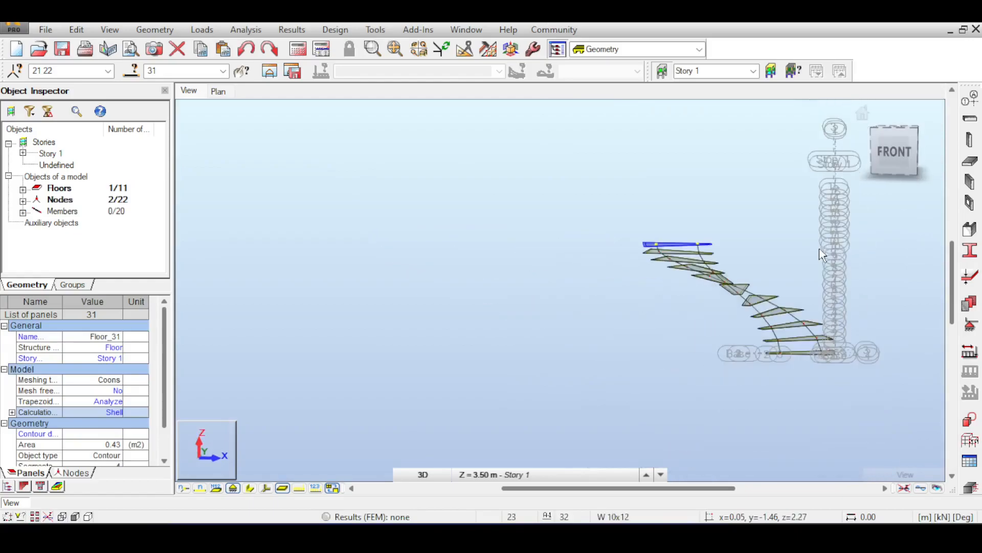
pyautogui.click(877, 152)
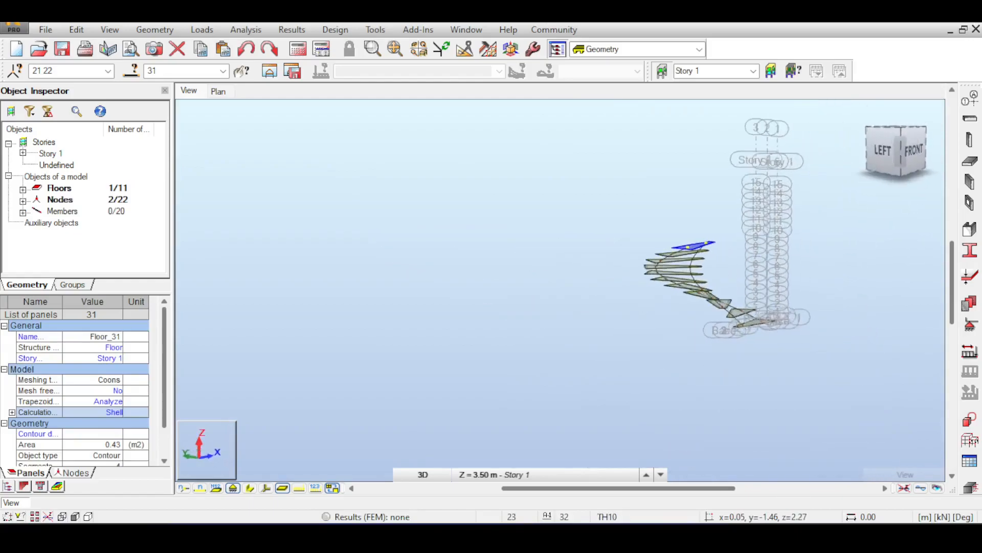
pyautogui.keyDown('shift'); pyautogui.moveTo(755, 233); pyautogui.dragTo(759, 281, button='middle'); pyautogui.keyUp('shift')
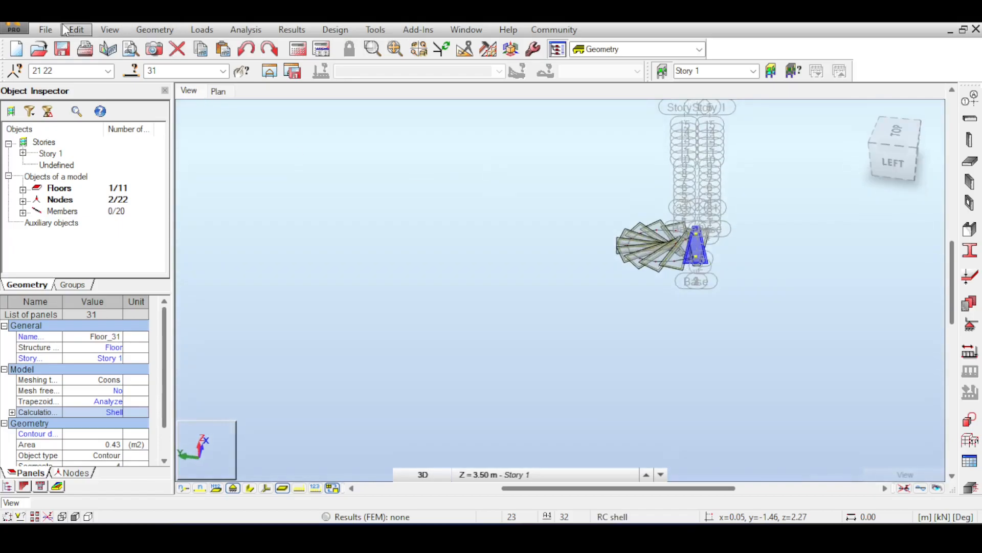
pyautogui.click(76, 30)
pyautogui.click(108, 239)
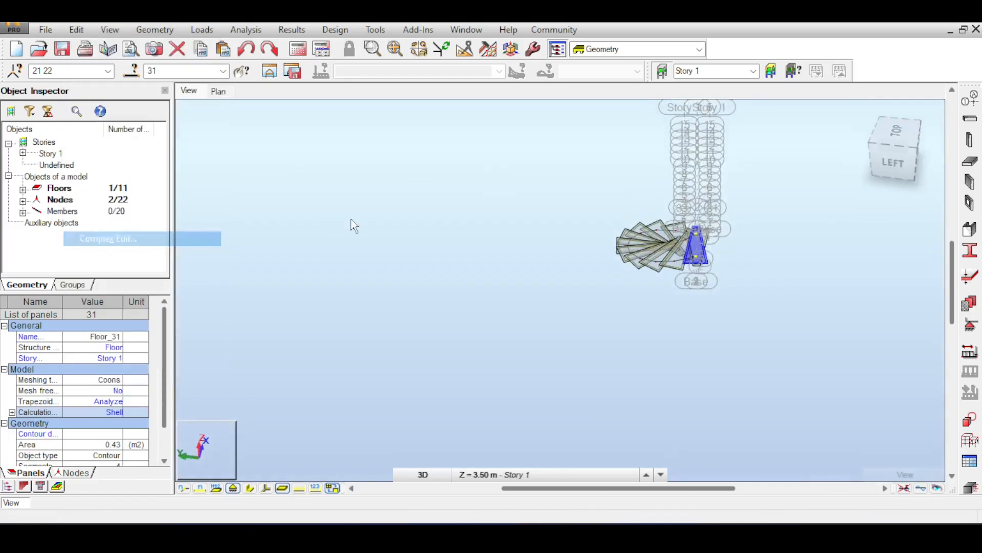
pyautogui.click(851, 388)
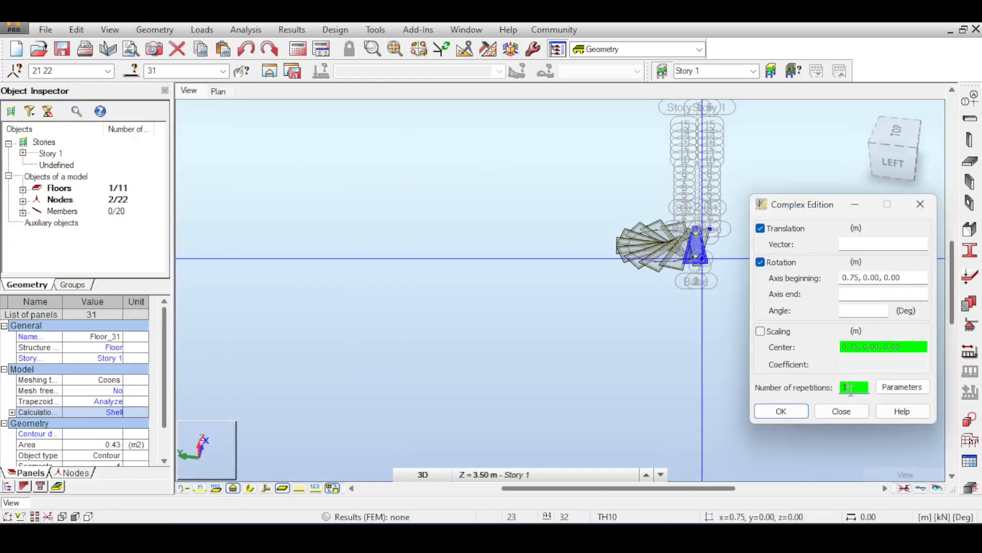
pyautogui.click(883, 246)
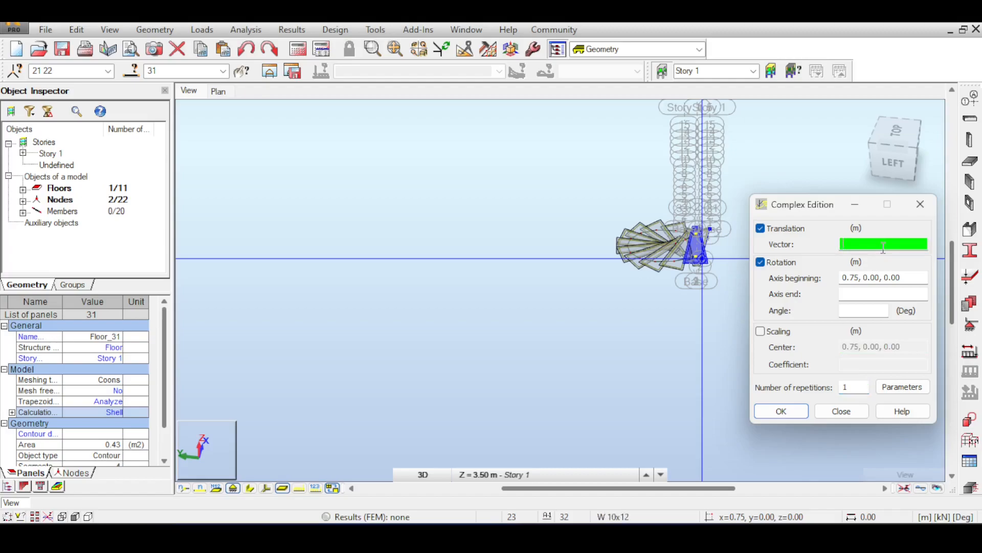
pyautogui.click(905, 277)
pyautogui.press('Return')
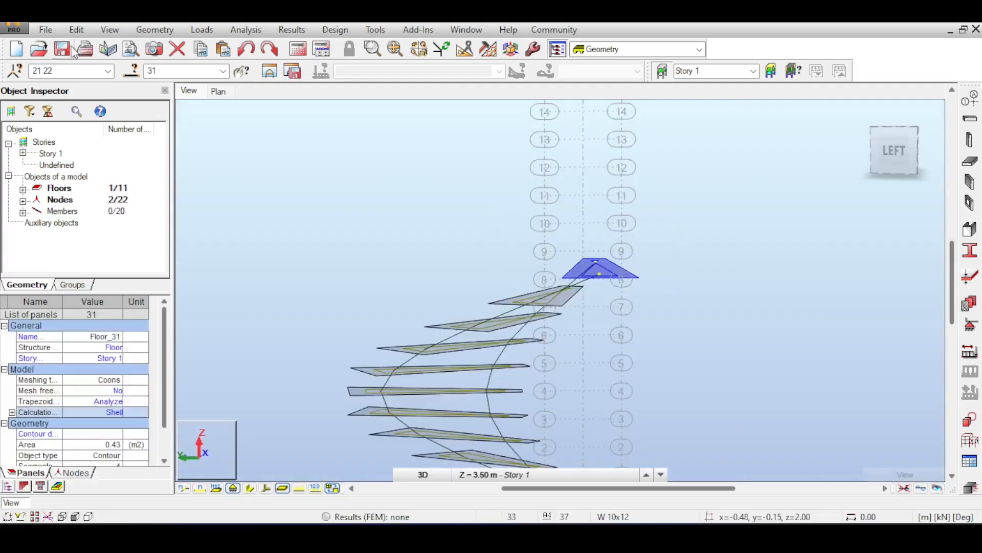
# Set up a Complex Edit for the selected top tread and its nodes: translation 0,0,0.2, rotation axis 0,0,0 to 0,0,1, angle 18 degrees.
pyautogui.click(76, 29)
pyautogui.click(114, 234)
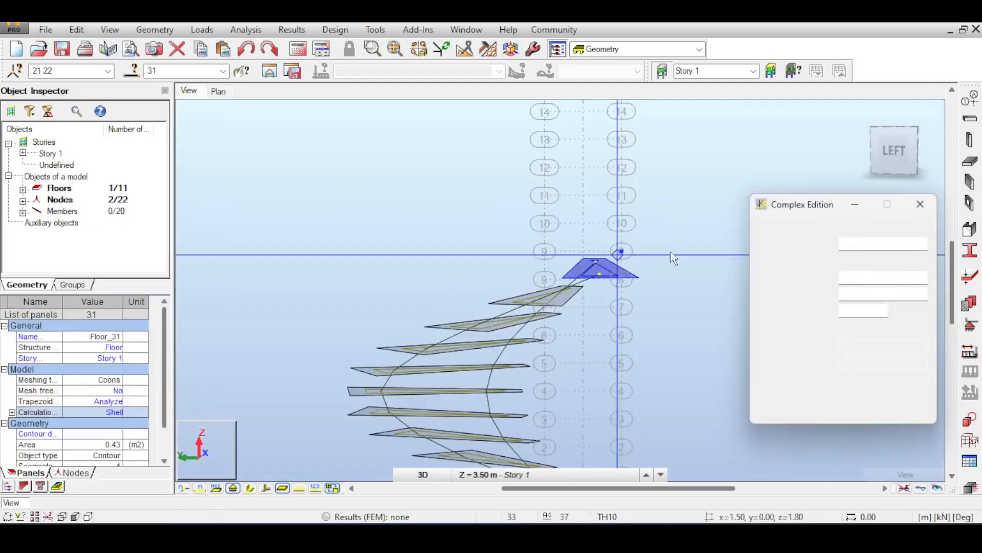
pyautogui.click(866, 246)
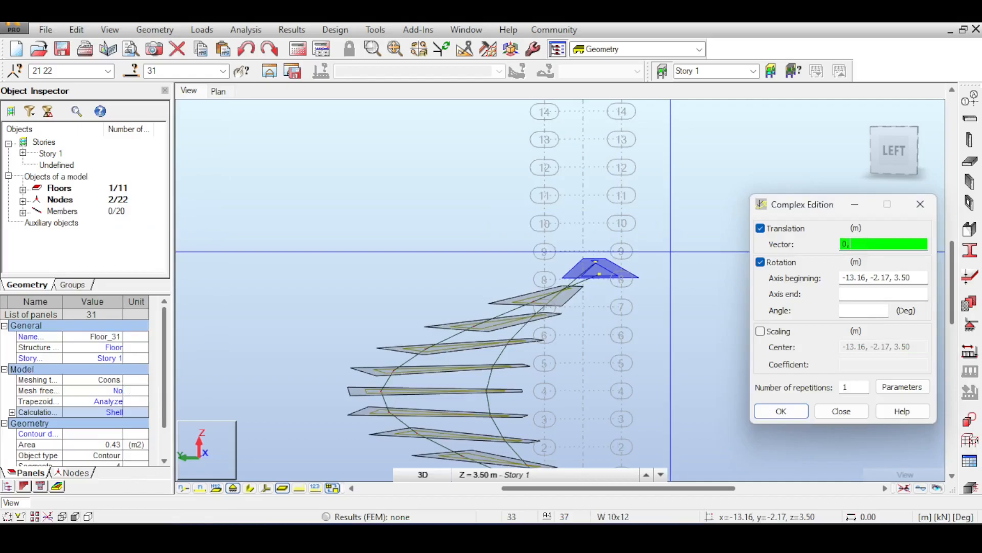
pyautogui.press('Tab')
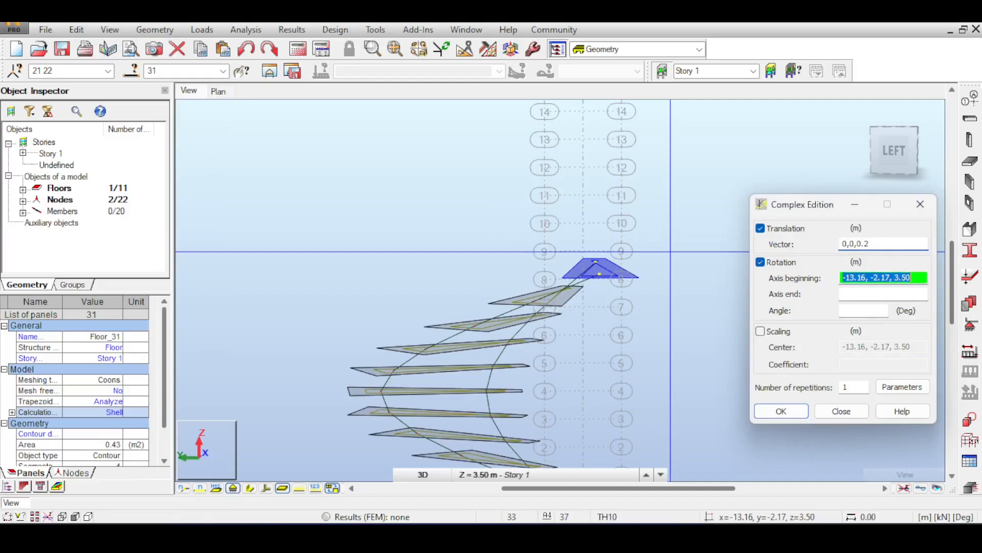
pyautogui.write('0,0,0')
pyautogui.press('Tab')
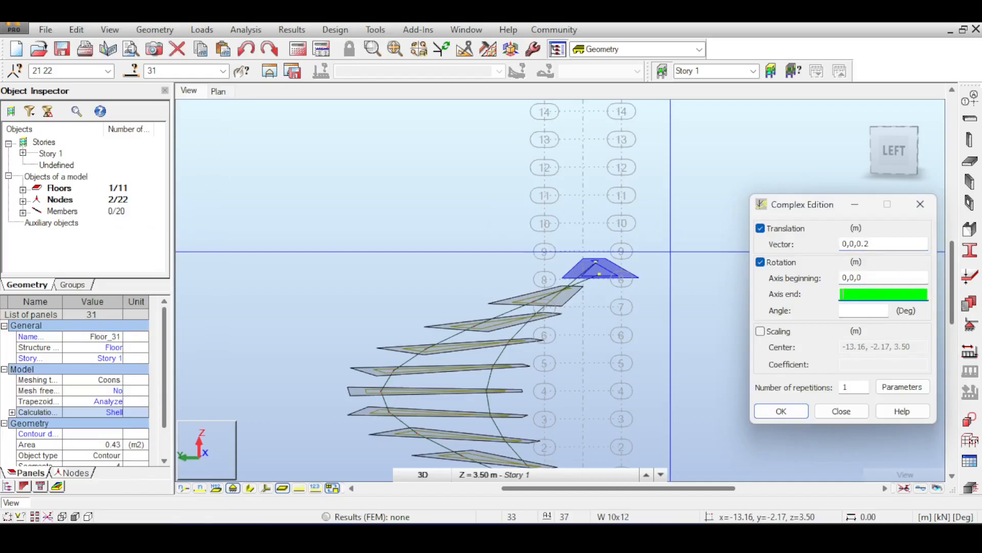
pyautogui.write('0,0,1')
pyautogui.press('Tab')
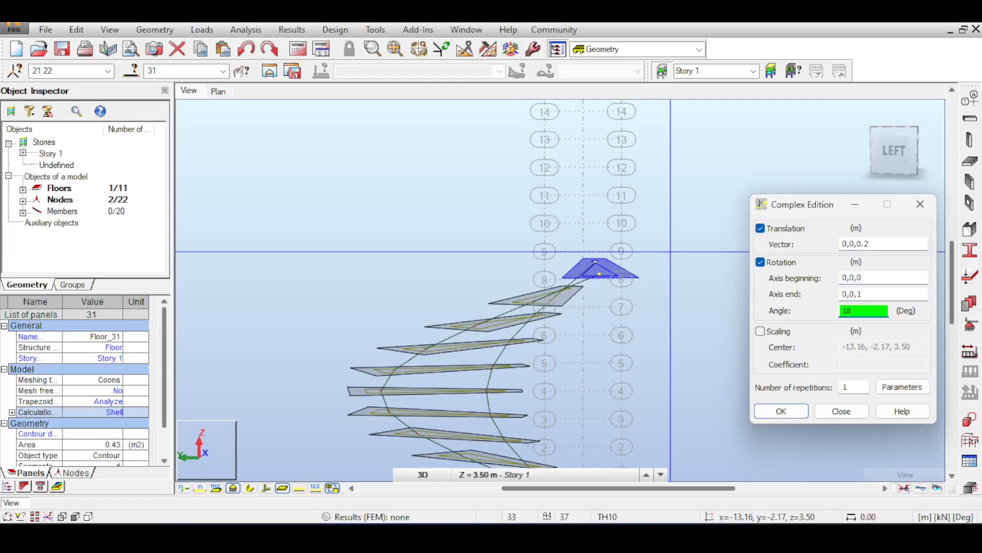
# Copy the top tread and nodes upward with 5 repetitions and Drag enabled, and close Complex Edition.
pyautogui.press('Tab')
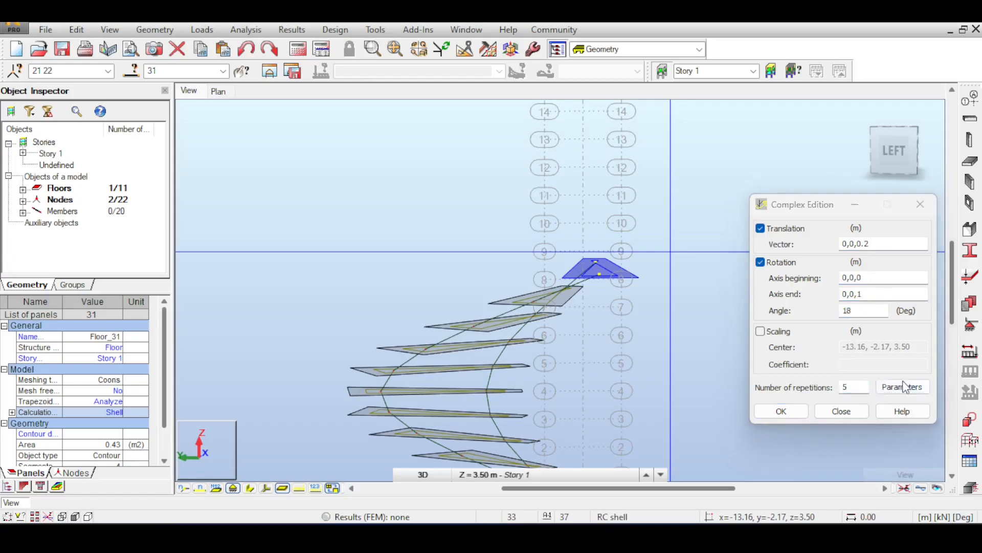
pyautogui.click(896, 385)
pyautogui.click(872, 290)
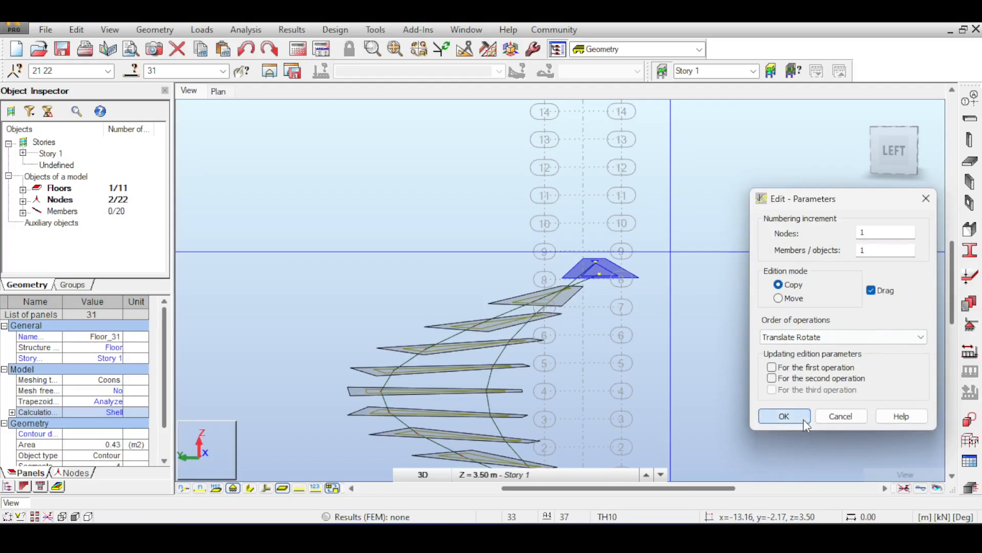
pyautogui.click(788, 416)
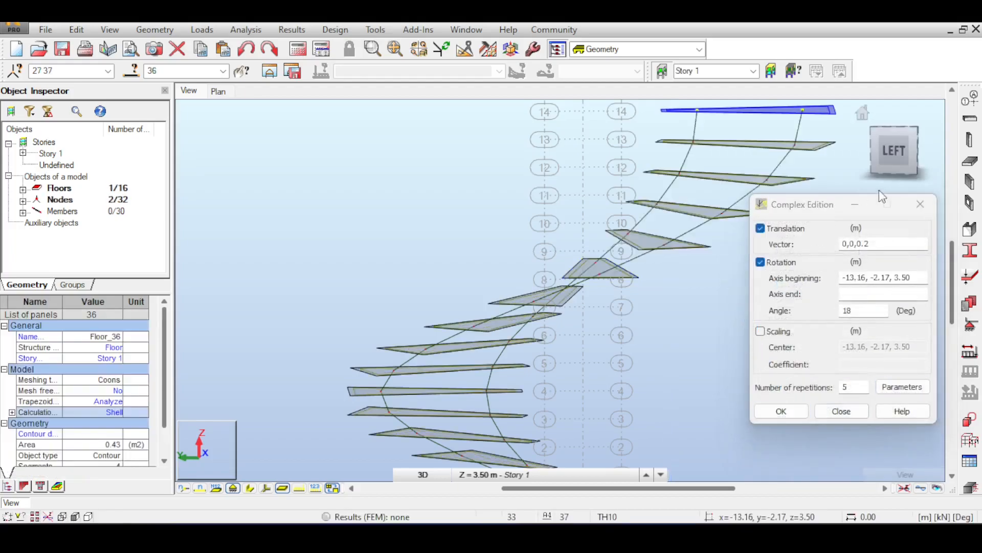
pyautogui.click(920, 204)
# Examine the staircase from several angles with the member section shapes displayed, clear the selection, and hide the section shapes.
pyautogui.scroll(-3, 861, 247)
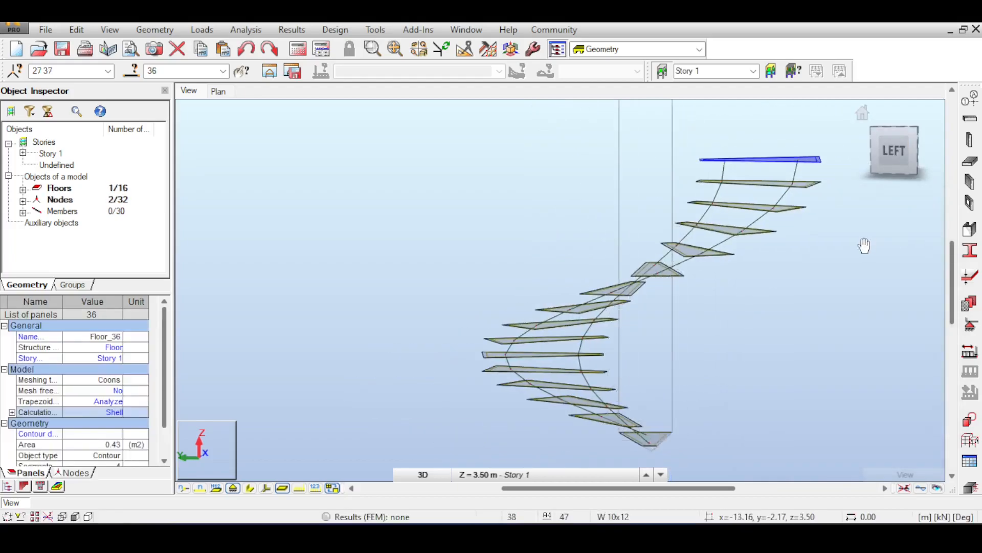
pyautogui.click(865, 113)
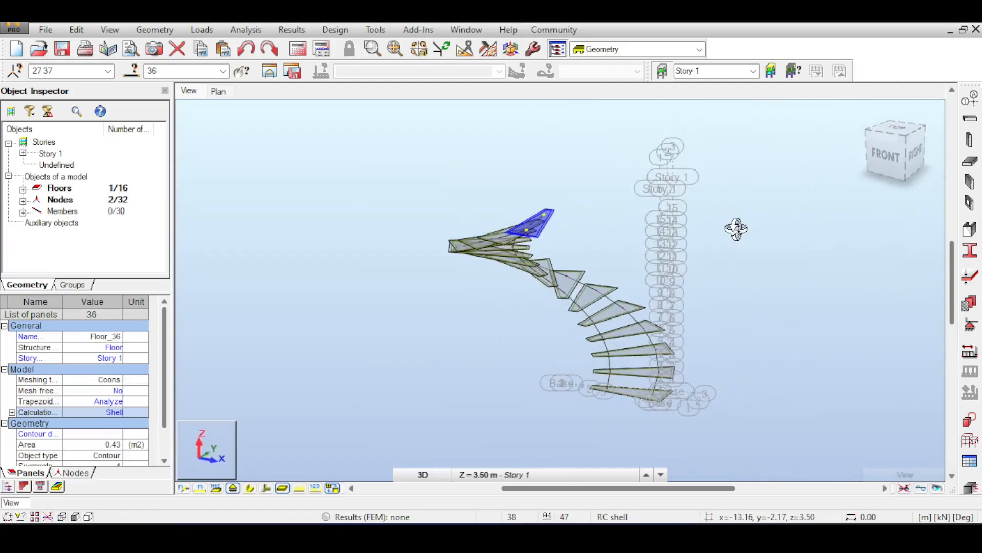
pyautogui.moveTo(887, 153)
pyautogui.mouseDown()
pyautogui.moveTo(899, 170)
pyautogui.moveTo(910, 162)
pyautogui.moveTo(895, 144)
pyautogui.moveTo(907, 135)
pyautogui.moveTo(888, 140)
pyautogui.mouseUp()
pyautogui.click(250, 488)
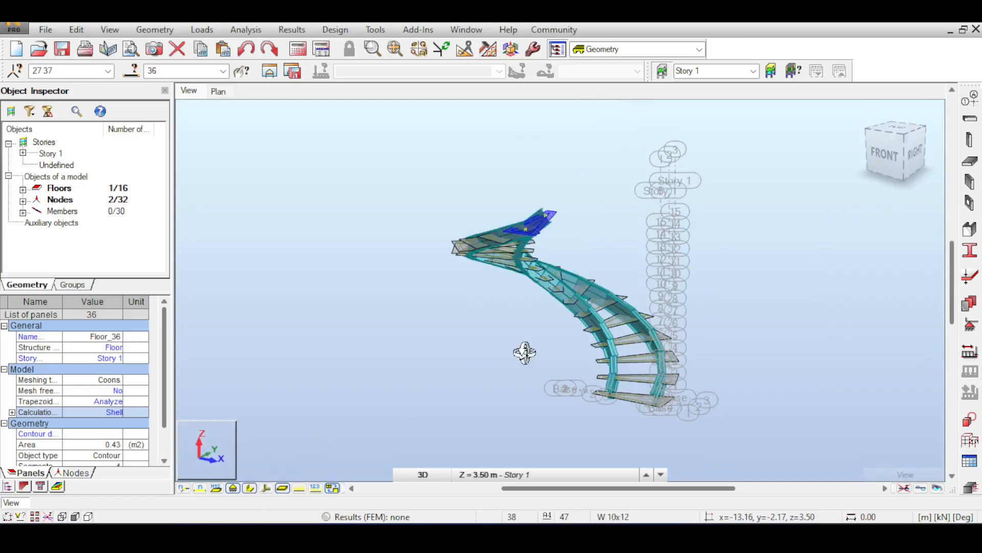
pyautogui.moveTo(888, 137); pyautogui.dragTo(857, 152)
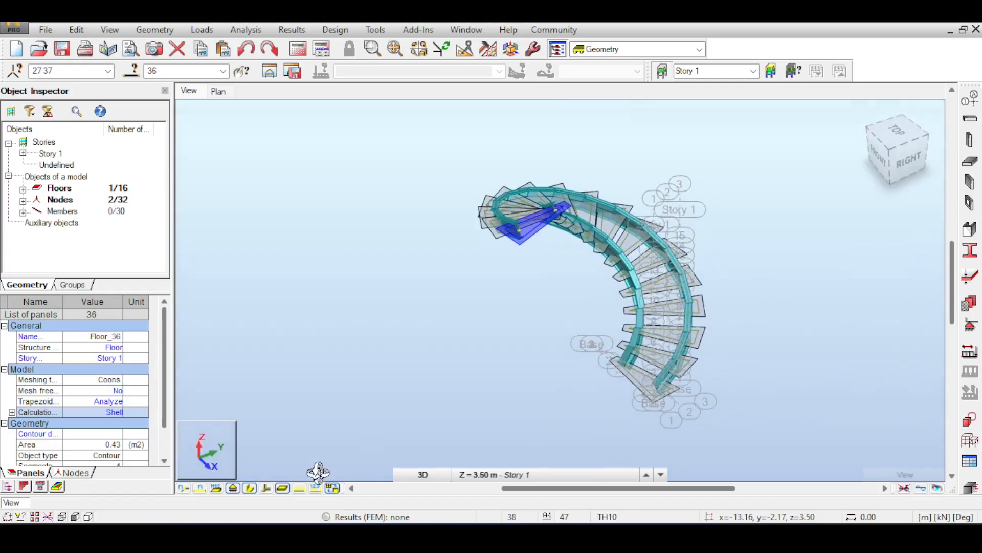
pyautogui.rightClick(495, 287)
pyautogui.click(519, 301)
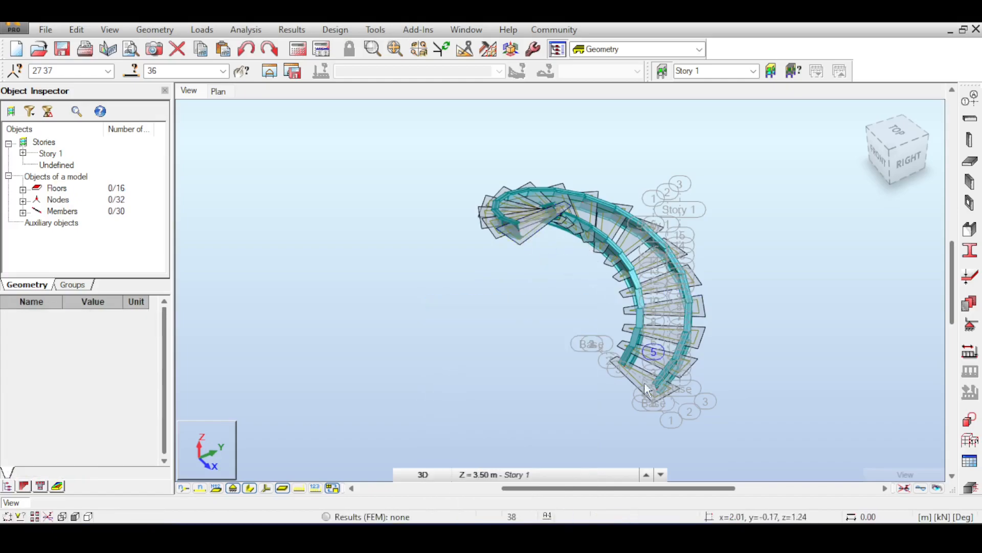
pyautogui.click(250, 488)
pyautogui.scroll(5, 582, 260)
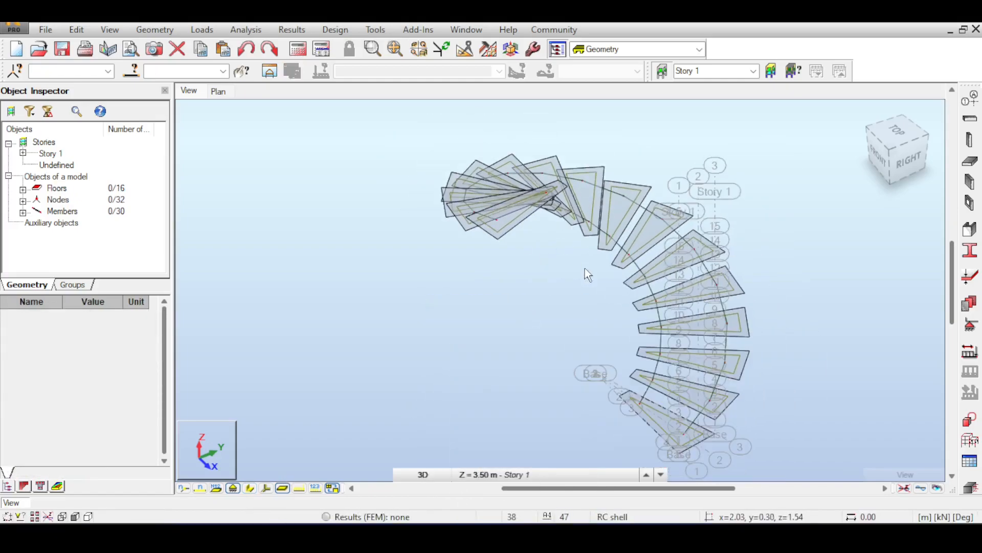
# Examine from the front and above how the supporting members meet the lowest tread at the base.
pyautogui.click(879, 156)
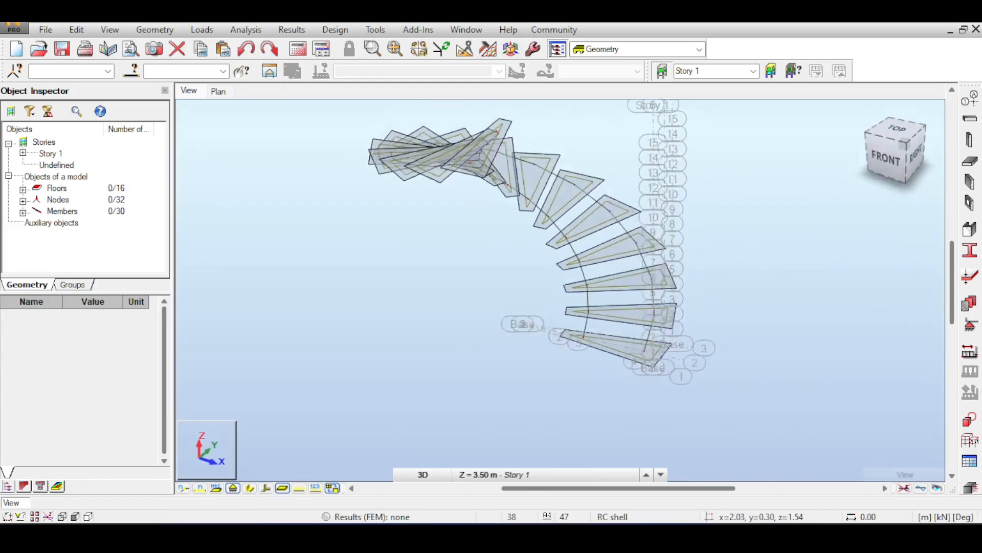
pyautogui.scroll(3, 558, 418)
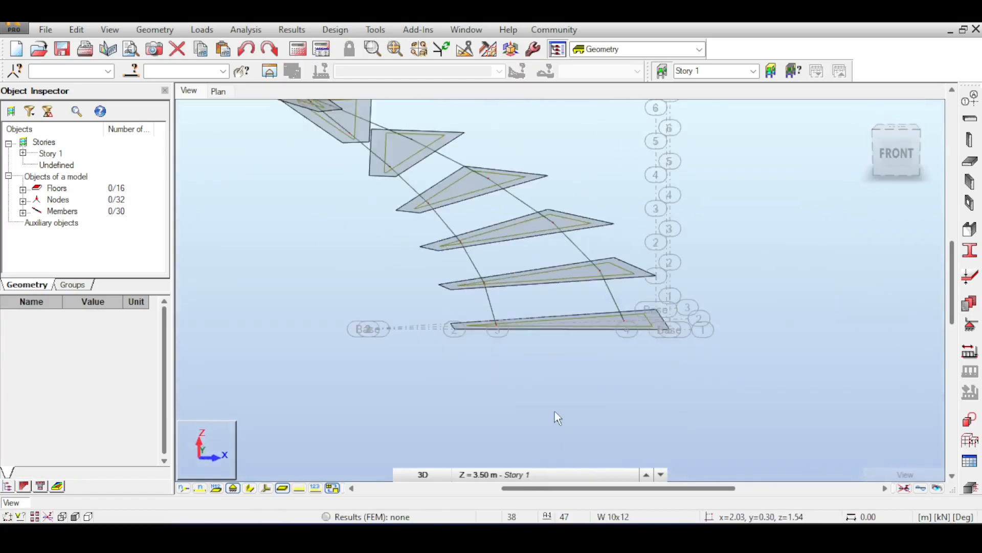
pyautogui.moveTo(892, 155); pyautogui.dragTo(639, 351)
pyautogui.scroll(1, 609, 371)
pyautogui.moveTo(891, 155); pyautogui.dragTo(872, 145)
pyautogui.moveTo(237, 217); pyautogui.dragTo(446, 285, button='middle')
pyautogui.scroll(2, 495, 303)
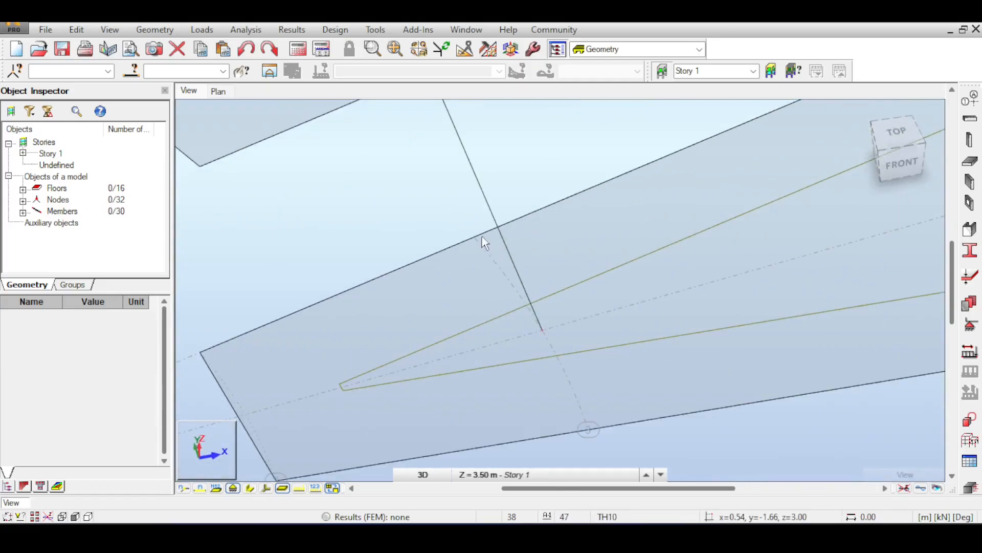
pyautogui.scroll(-3, 467, 231)
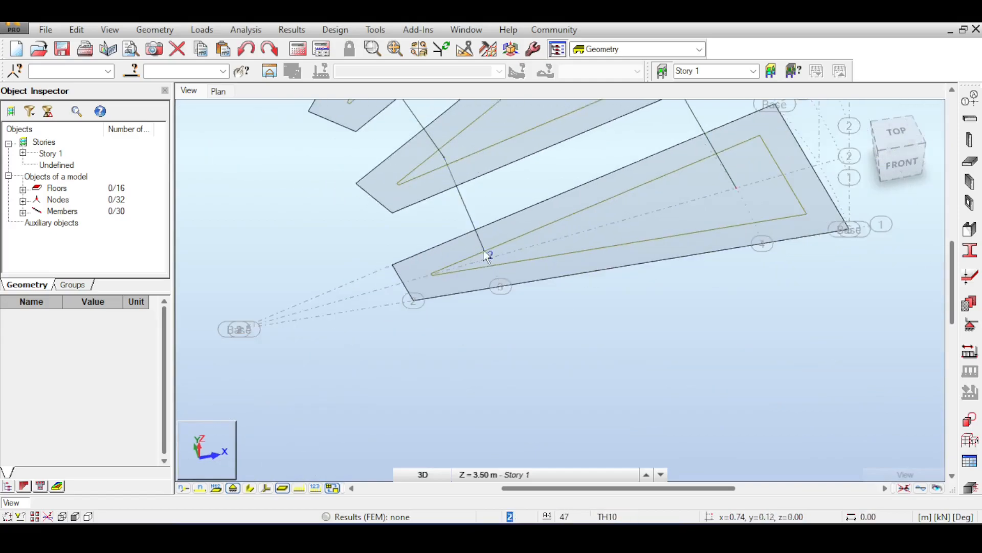
pyautogui.scroll(3, 471, 234)
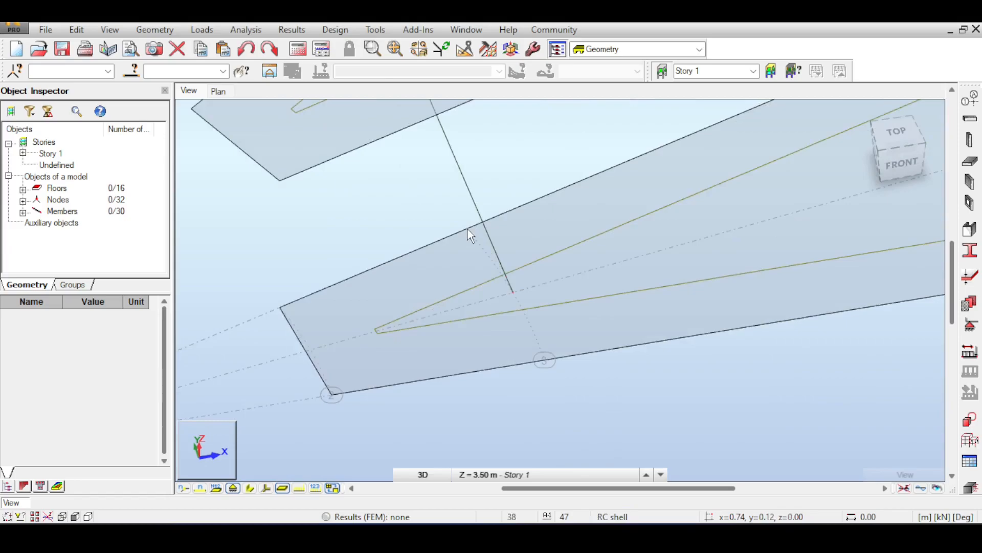
pyautogui.scroll(-3, 471, 235)
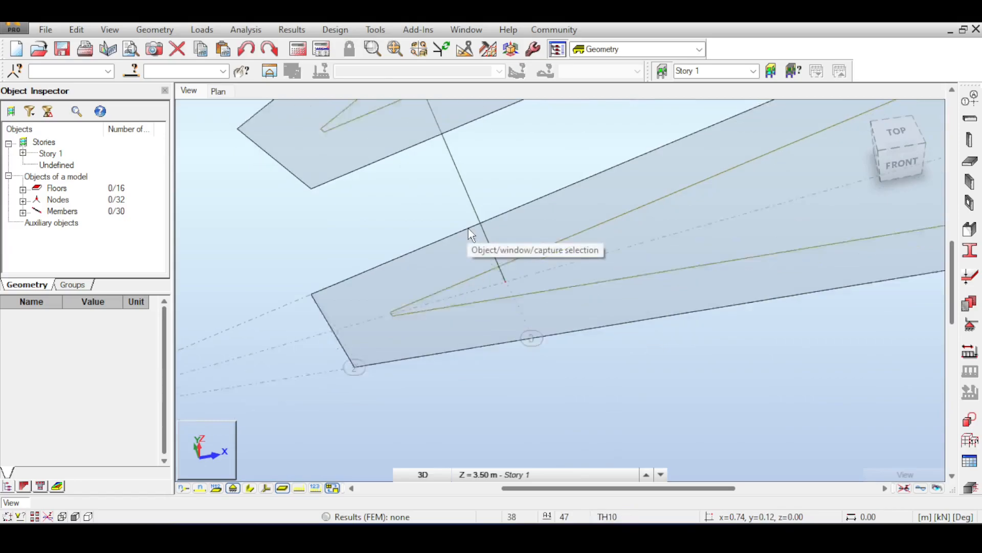
pyautogui.scroll(-1, 468, 235)
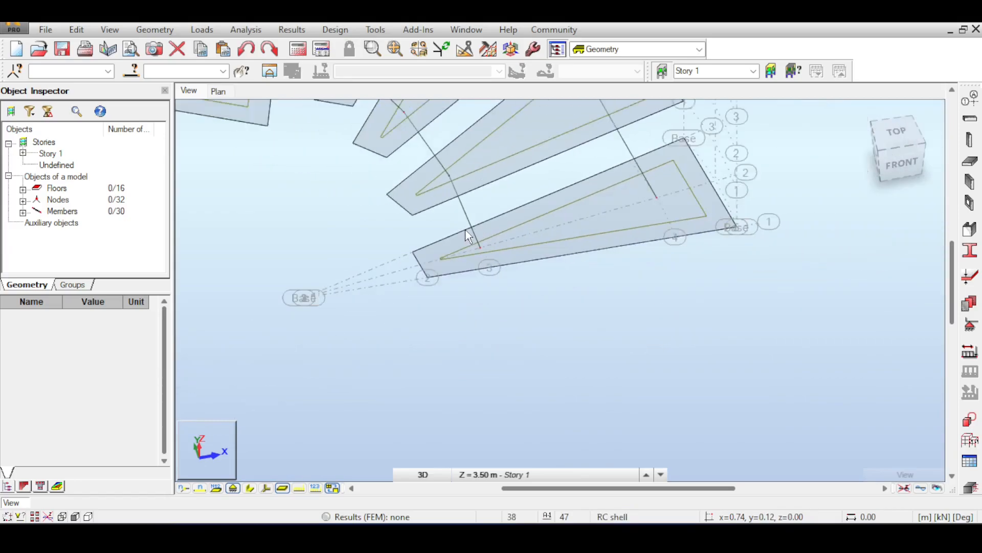
# Check the member section shapes at the base tread, hide them, and return to Robot from the spiral stairs reference drawing in the browser.
pyautogui.click(250, 487)
pyautogui.scroll(1, 461, 225)
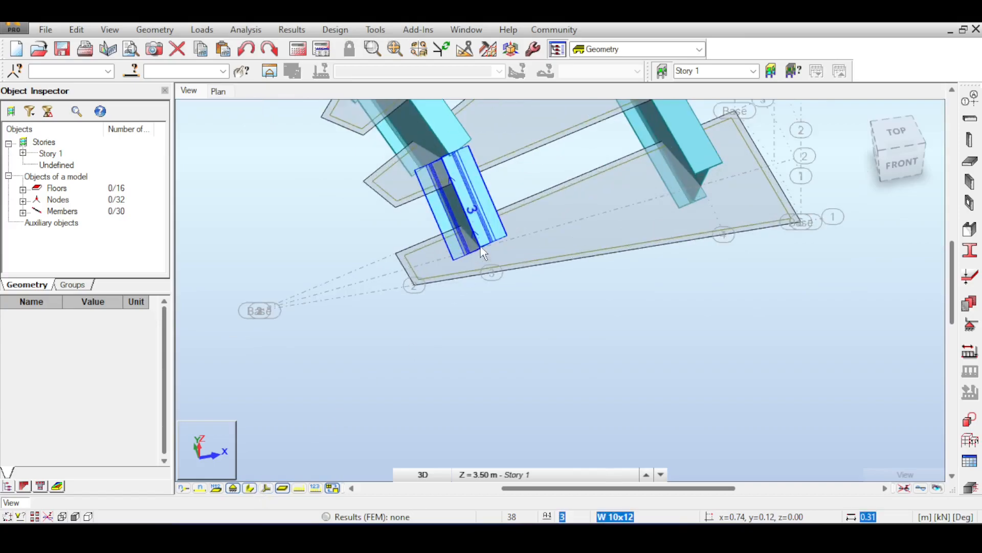
pyautogui.click(266, 488)
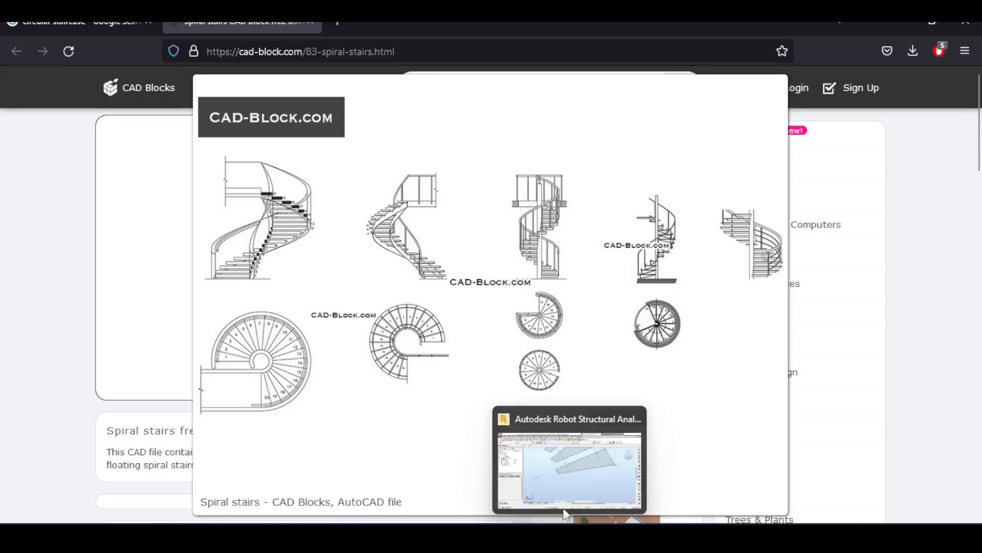
pyautogui.click(565, 507)
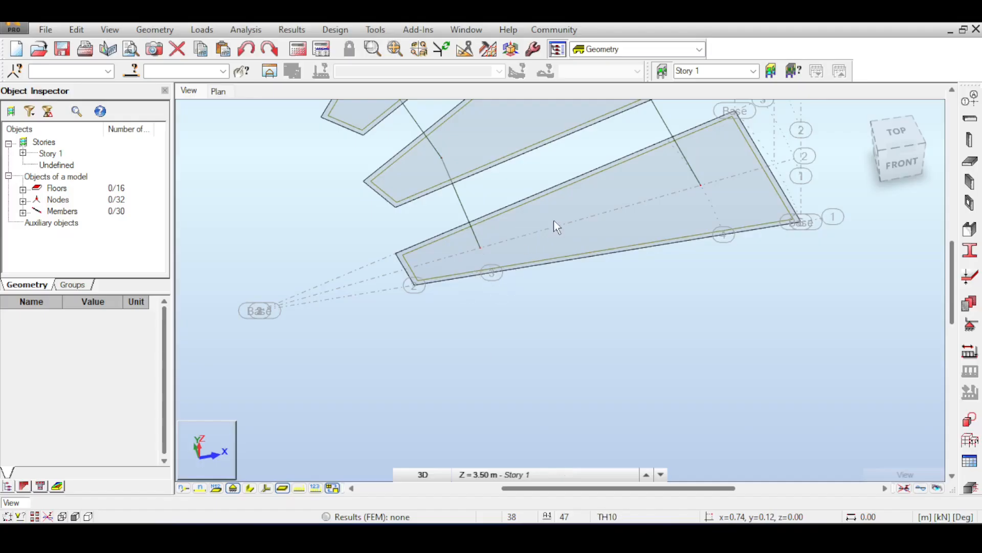
# Delete the lowest tread panel at the base of the staircase, keeping its supporting members.
pyautogui.scroll(-1, 557, 227)
pyautogui.scroll(-3, 494, 247)
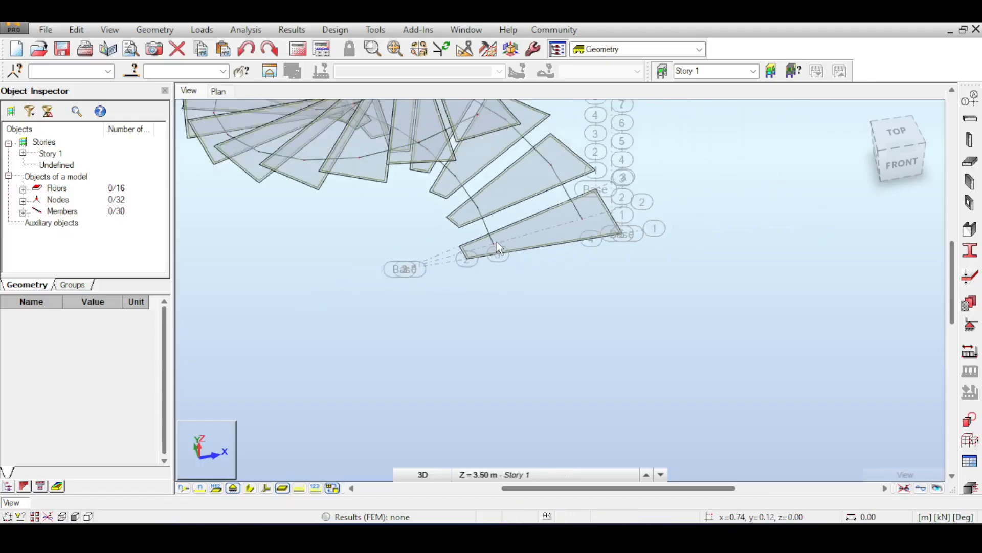
pyautogui.scroll(-2, 497, 248)
pyautogui.click(901, 163)
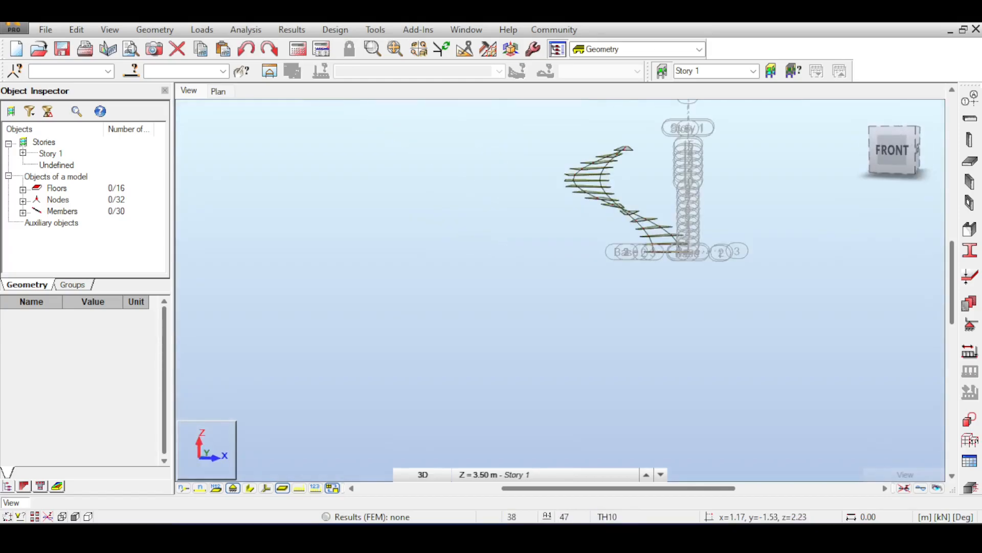
pyautogui.scroll(4, 727, 241)
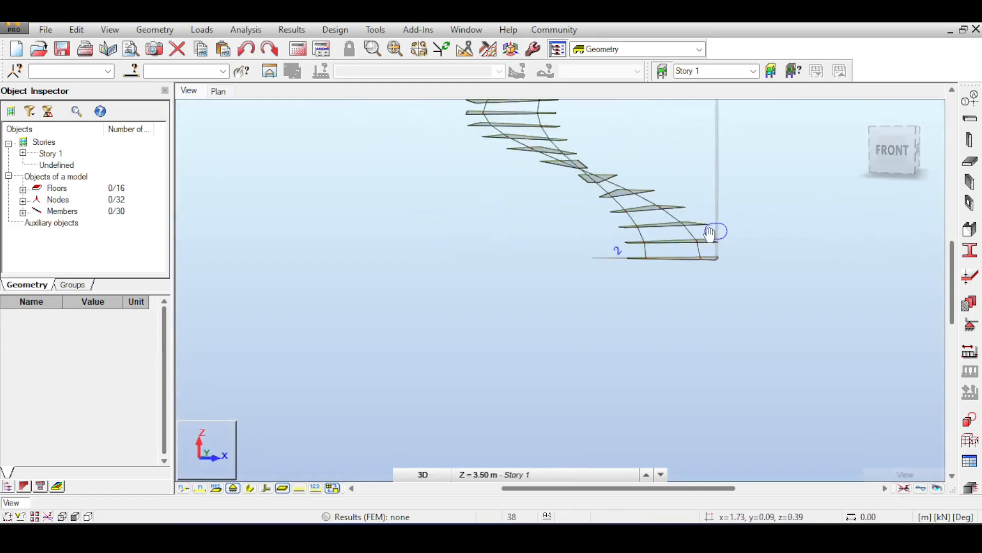
pyautogui.scroll(3, 617, 244)
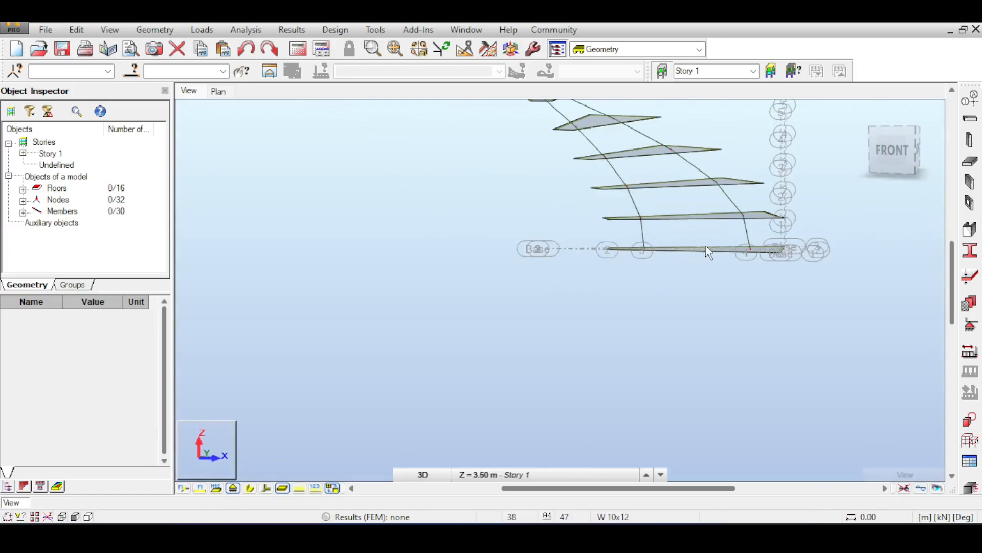
pyautogui.click(683, 249)
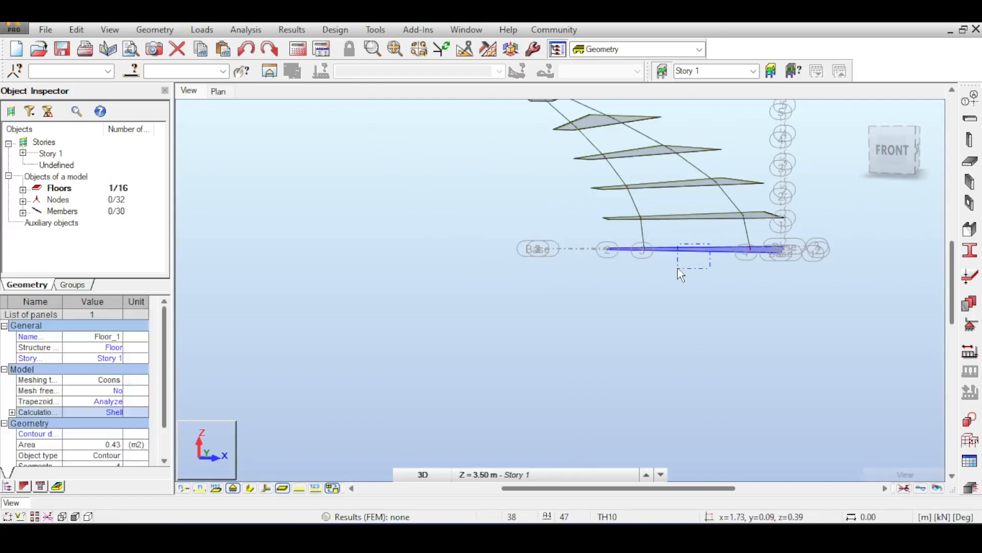
pyautogui.click(909, 156)
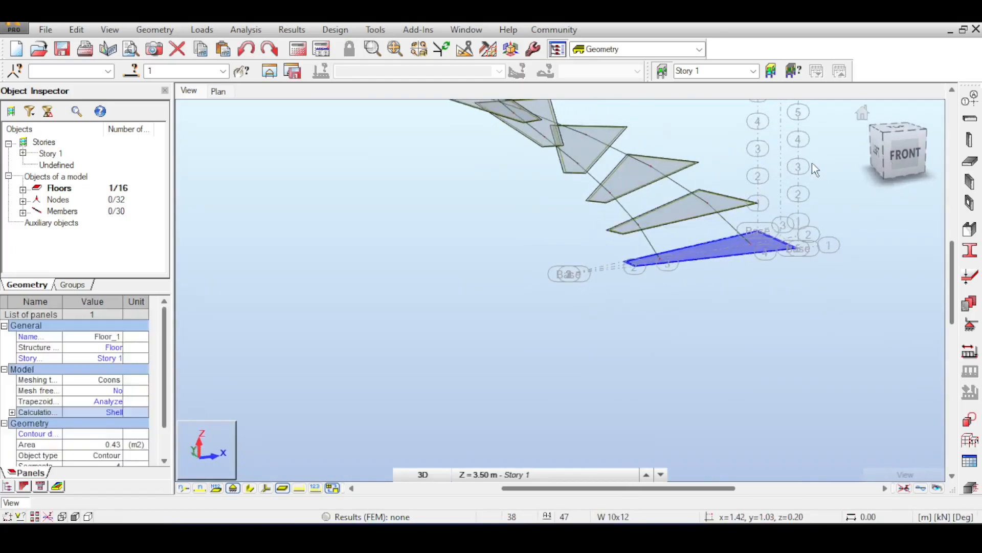
pyautogui.press('Delete')
pyautogui.scroll(-4, 814, 174)
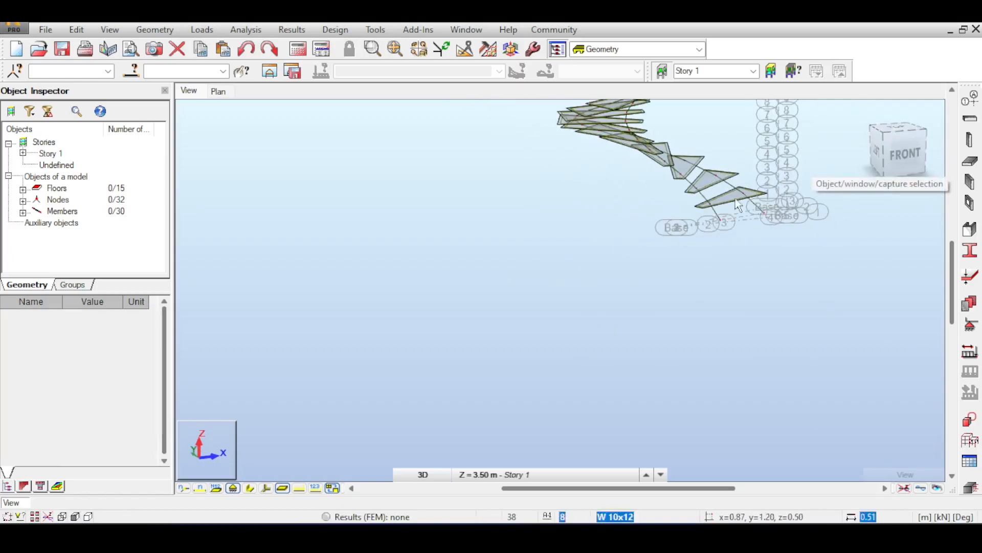
# Delete the topmost tread panel of the staircase, keeping the supporting members beneath it.
pyautogui.scroll(3, 665, 210)
pyautogui.scroll(3, 706, 168)
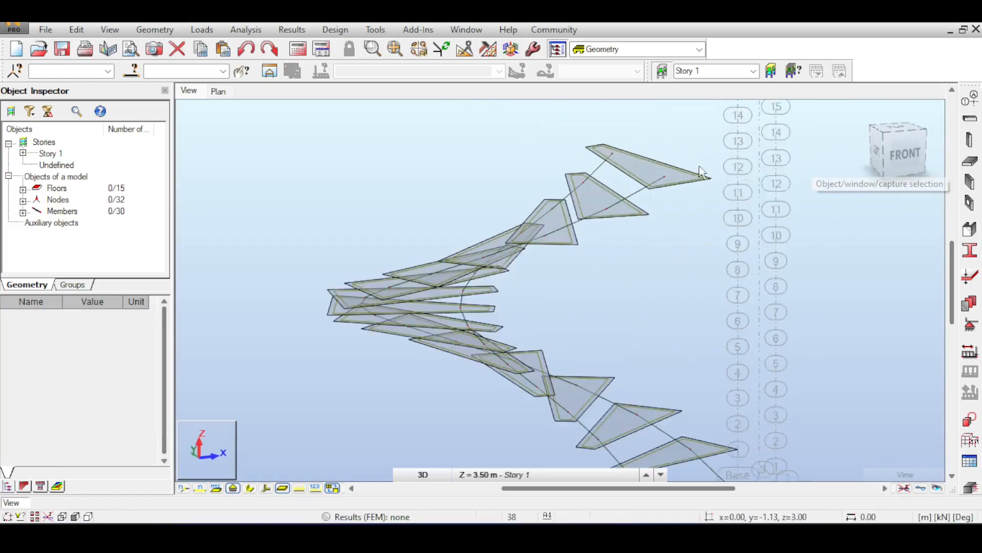
pyautogui.keyDown('shift'); pyautogui.moveTo(701, 172); pyautogui.dragTo(706, 194, button='middle'); pyautogui.keyUp('shift')
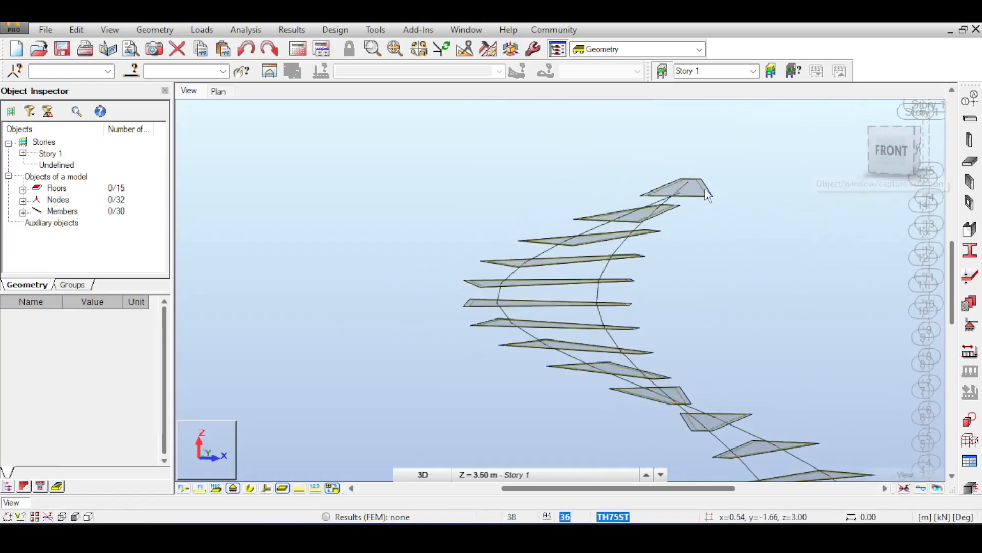
pyautogui.click(706, 194)
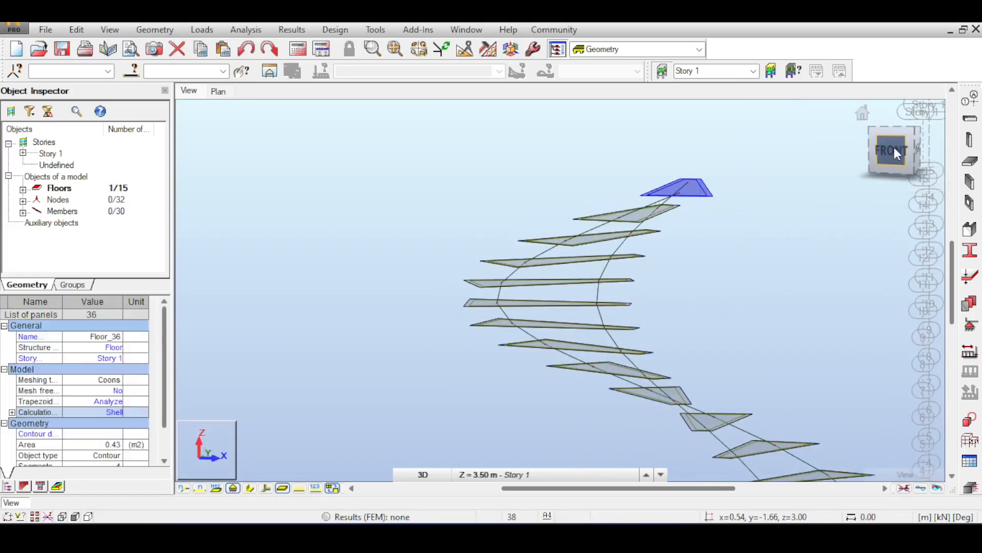
pyautogui.moveTo(894, 147)
pyautogui.mouseDown()
pyautogui.moveTo(955, 143)
pyautogui.moveTo(894, 146)
pyautogui.mouseUp()
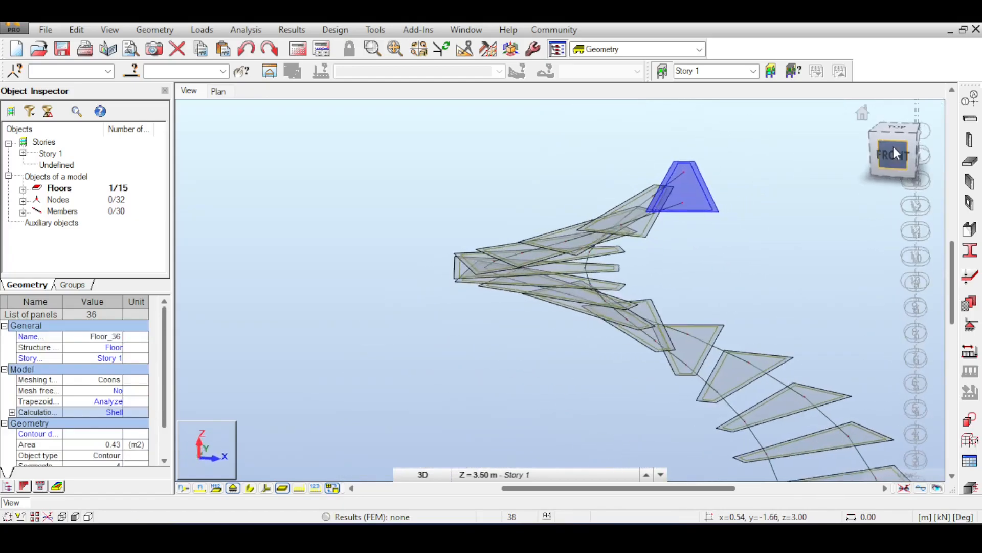
pyautogui.click(894, 146)
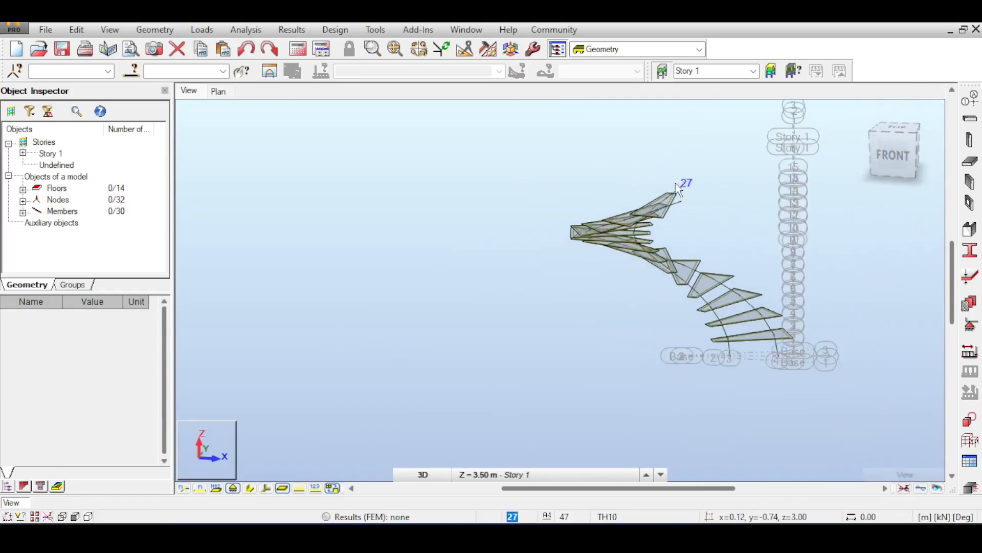
pyautogui.scroll(-3, 794, 192)
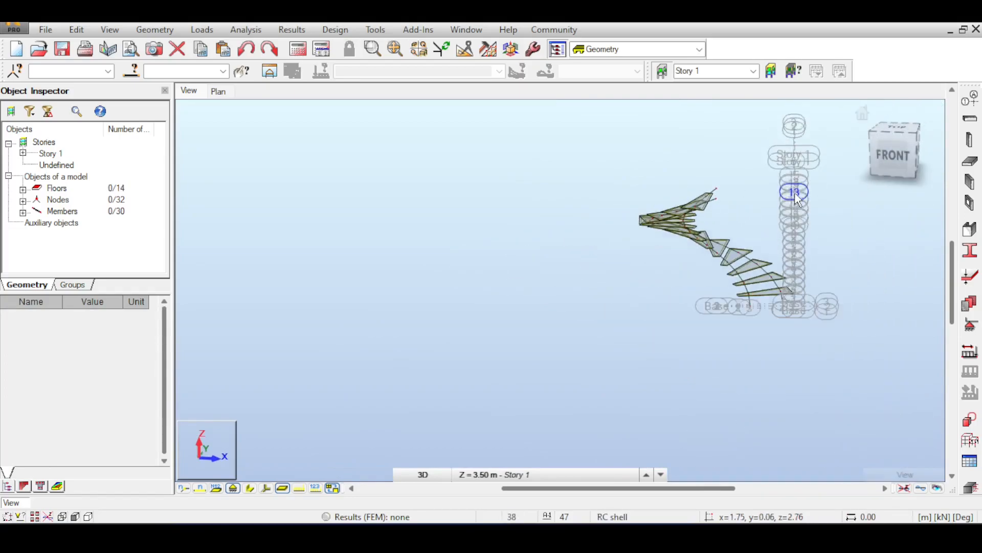
pyautogui.moveTo(524, 171); pyautogui.dragTo(793, 352)
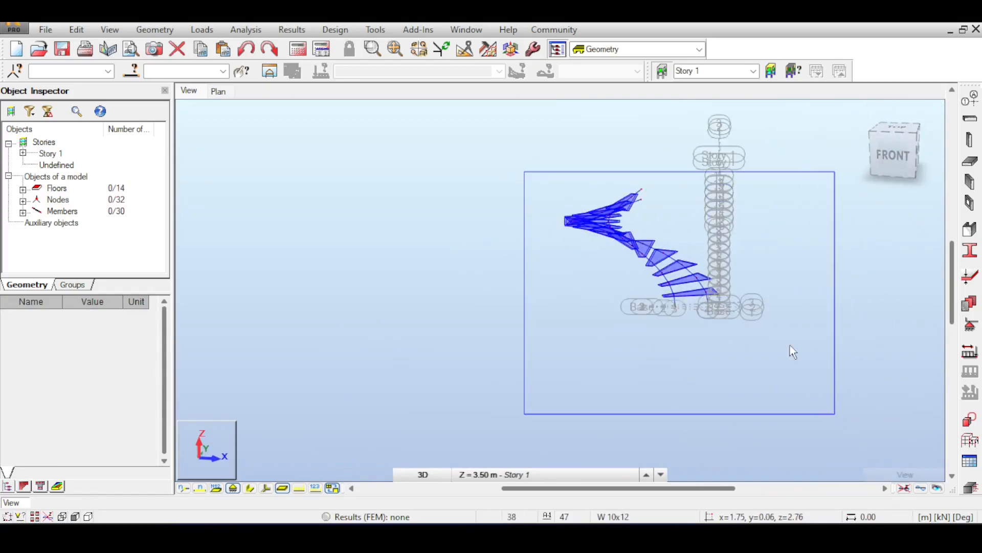
pyautogui.click(898, 142)
pyautogui.moveTo(841, 208); pyautogui.dragTo(588, 212, button='middle')
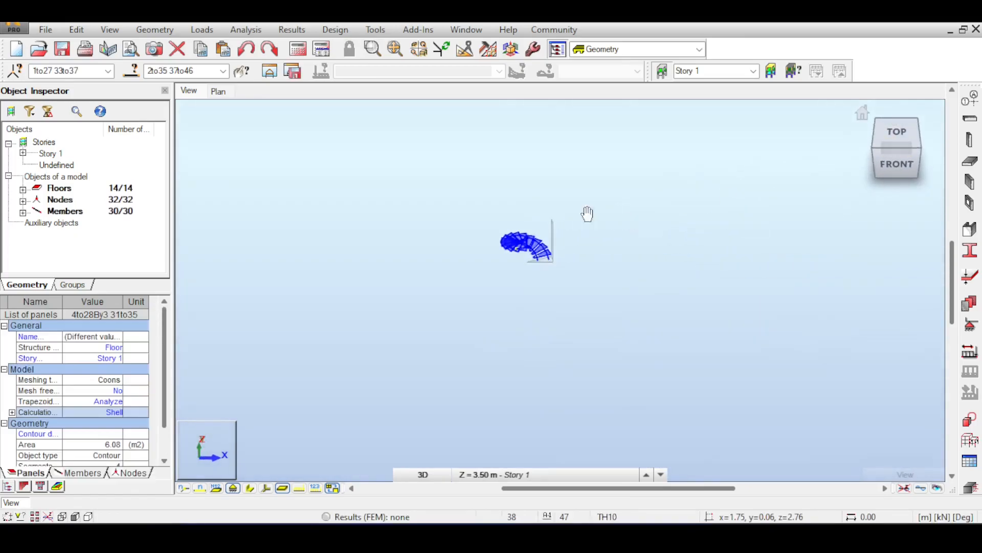
pyautogui.click(640, 102)
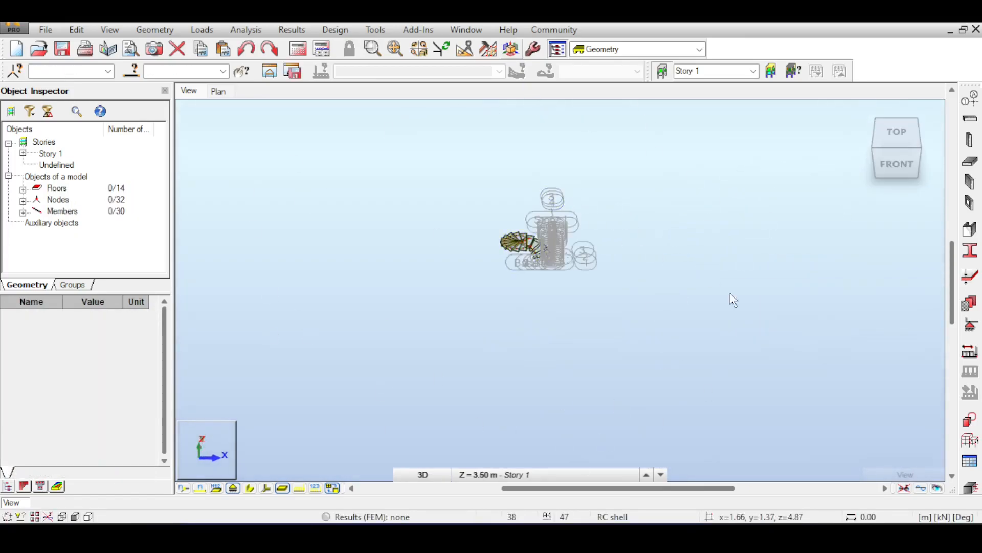
# Assign pinned nodal supports to the two base nodes of the supporting members.
pyautogui.scroll(6, 360, 338)
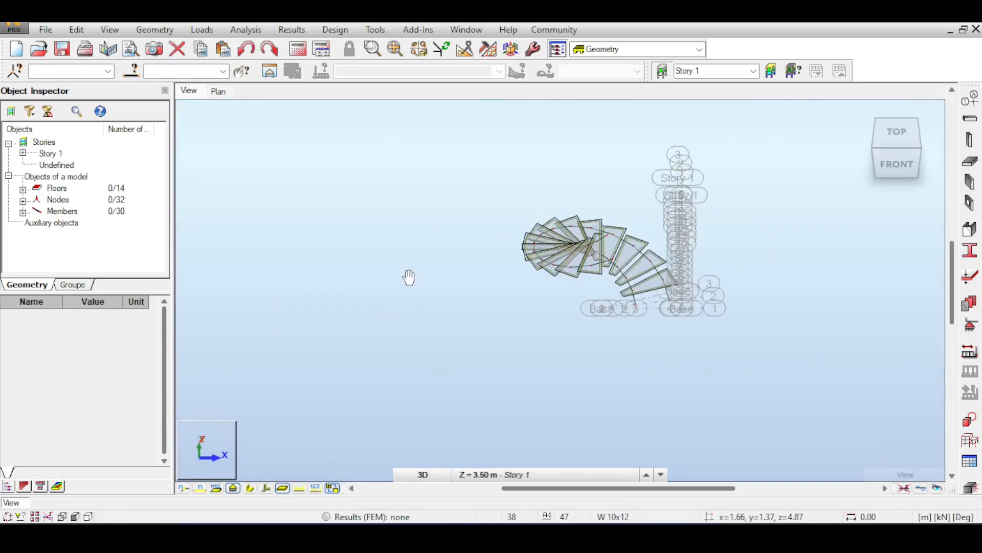
pyautogui.click(971, 325)
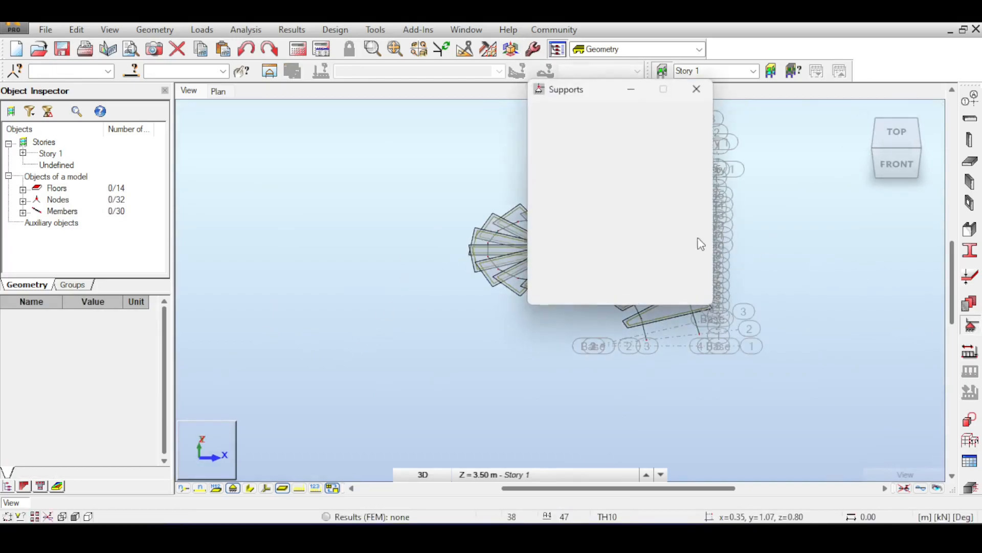
pyautogui.click(572, 176)
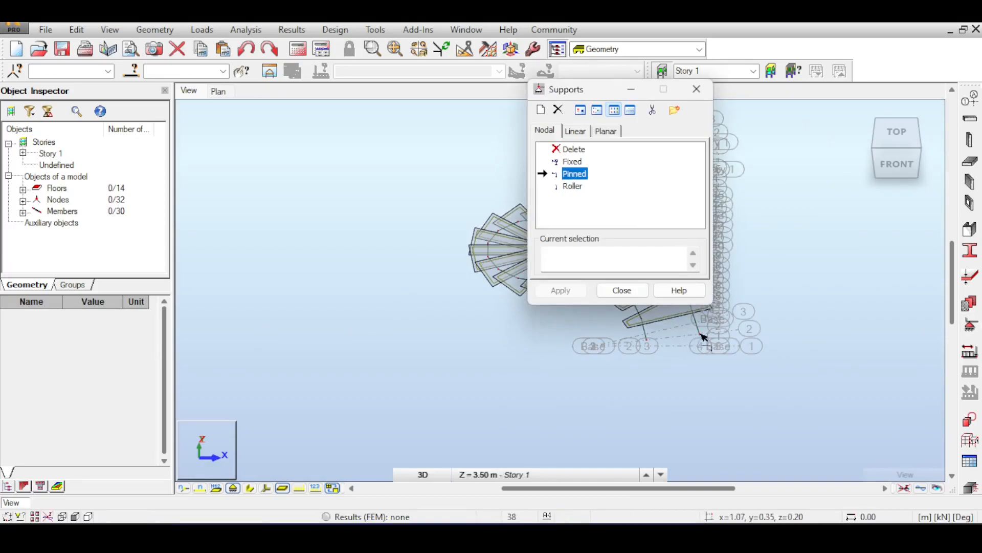
pyautogui.click(703, 336)
pyautogui.click(701, 335)
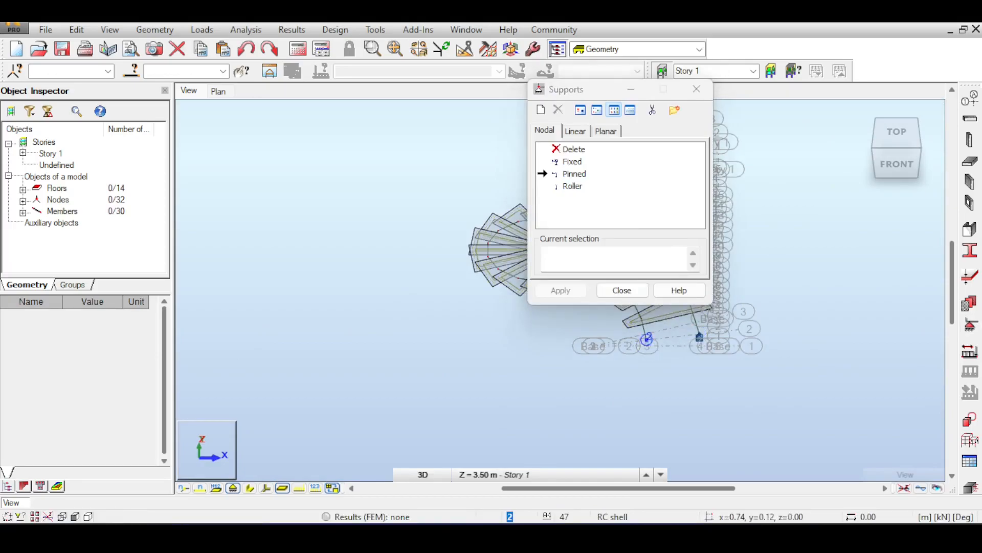
pyautogui.moveTo(604, 87); pyautogui.dragTo(786, 124)
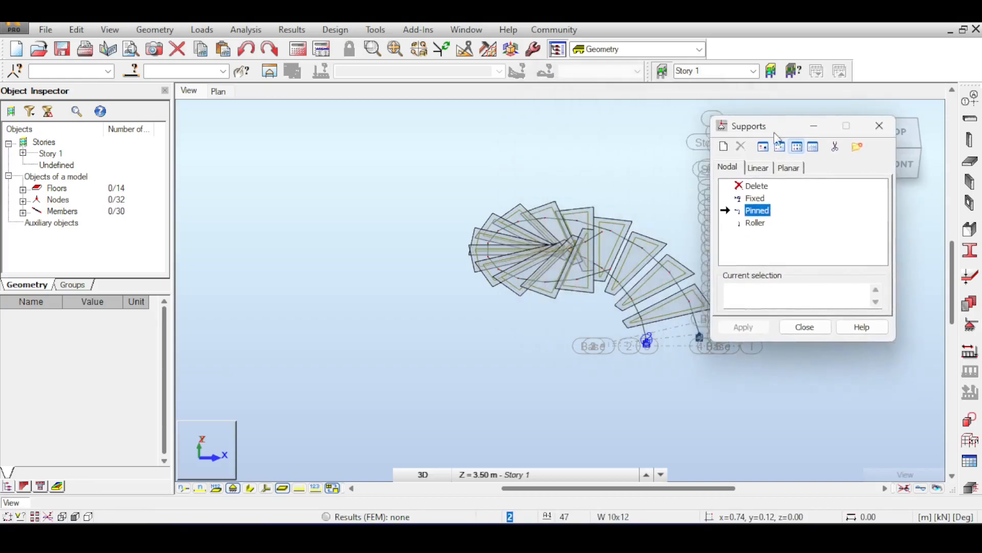
# Assign pinned nodal supports to the two top end nodes of the supporting members and close the Supports dialog.
pyautogui.click(607, 233)
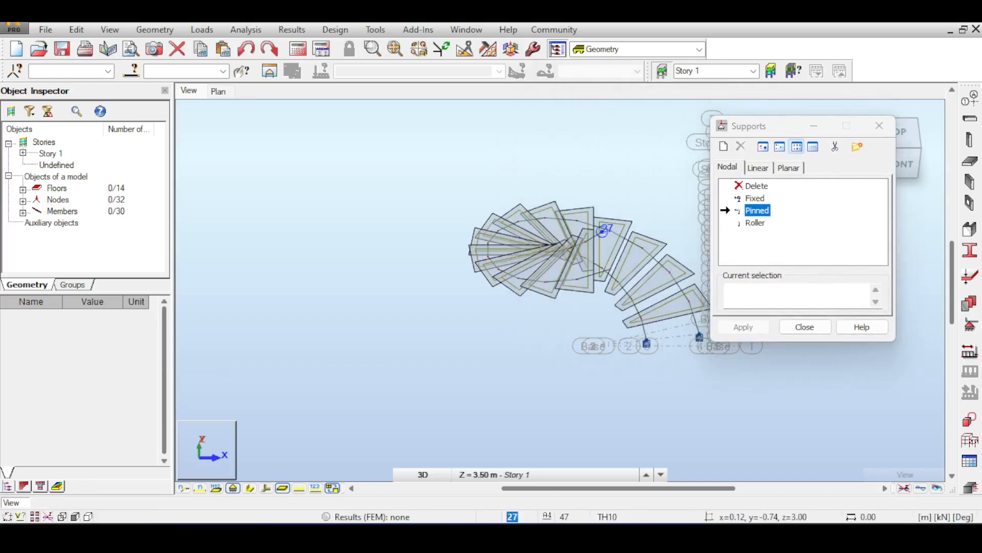
pyautogui.click(610, 268)
pyautogui.click(814, 327)
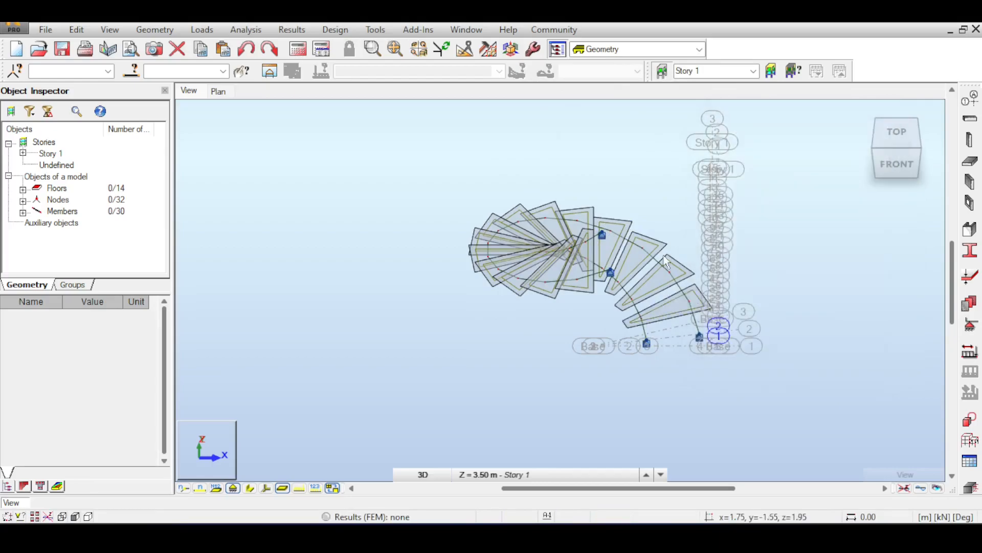
pyautogui.scroll(3, 675, 225)
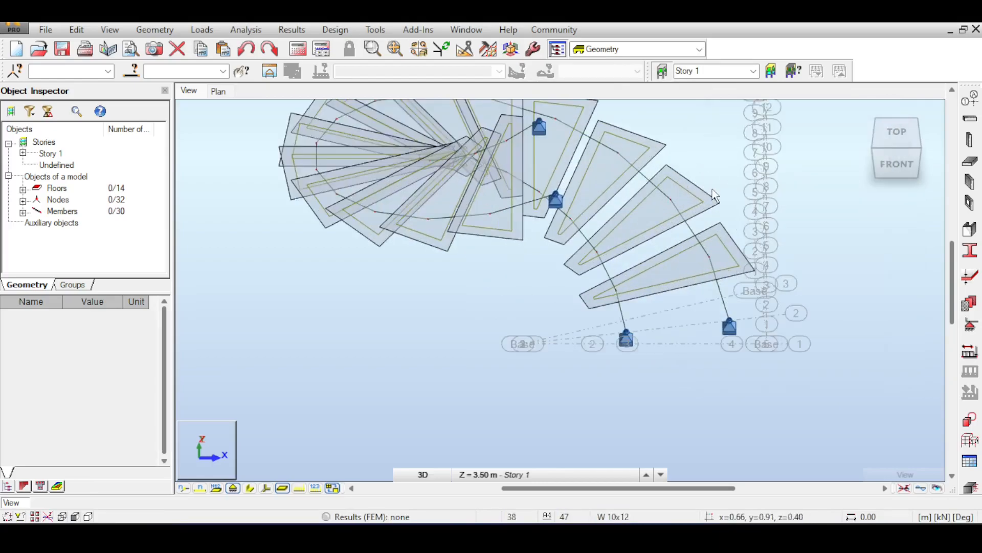
pyautogui.scroll(-1, 715, 194)
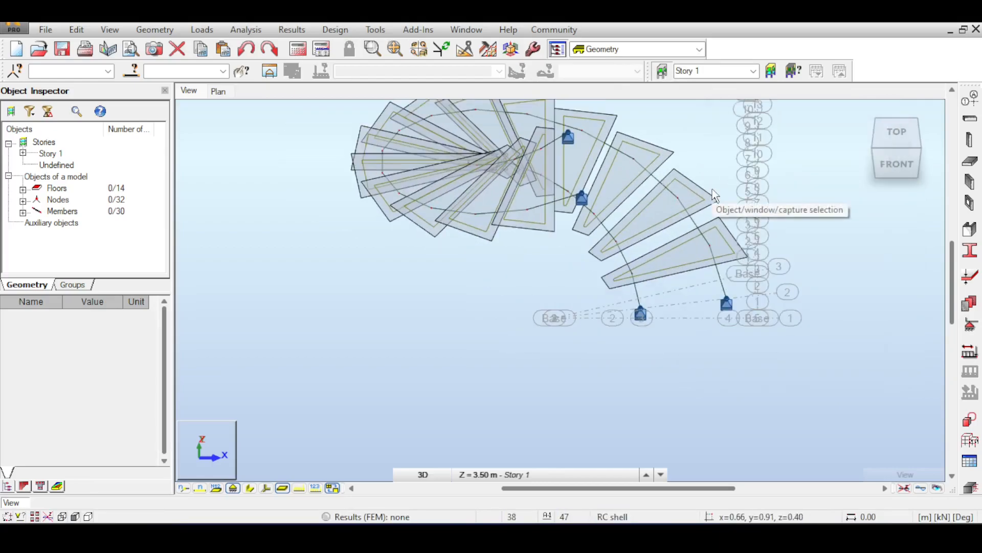
# Run the structural calculation on the staircase with its pinned supports.
pyautogui.scroll(-1, 713, 189)
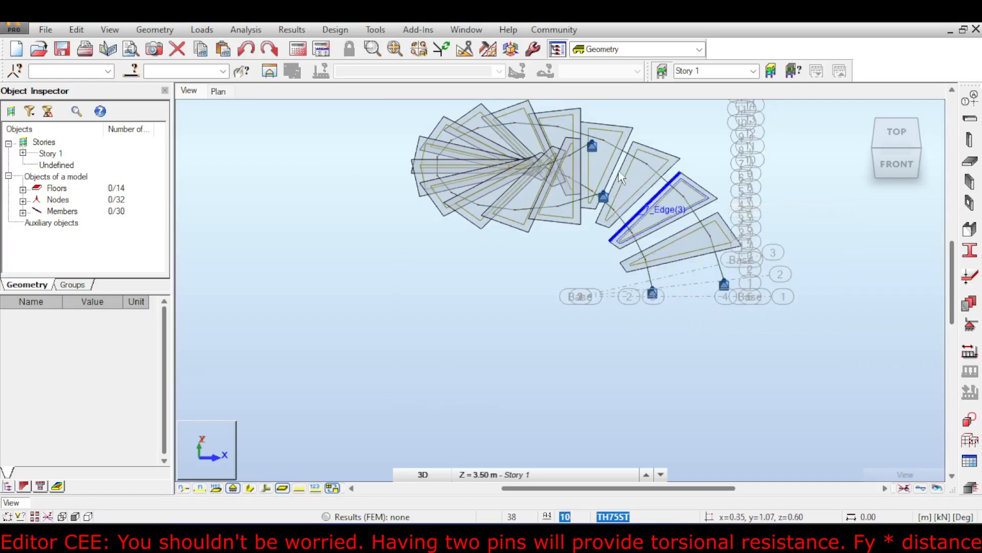
pyautogui.scroll(-2, 712, 116)
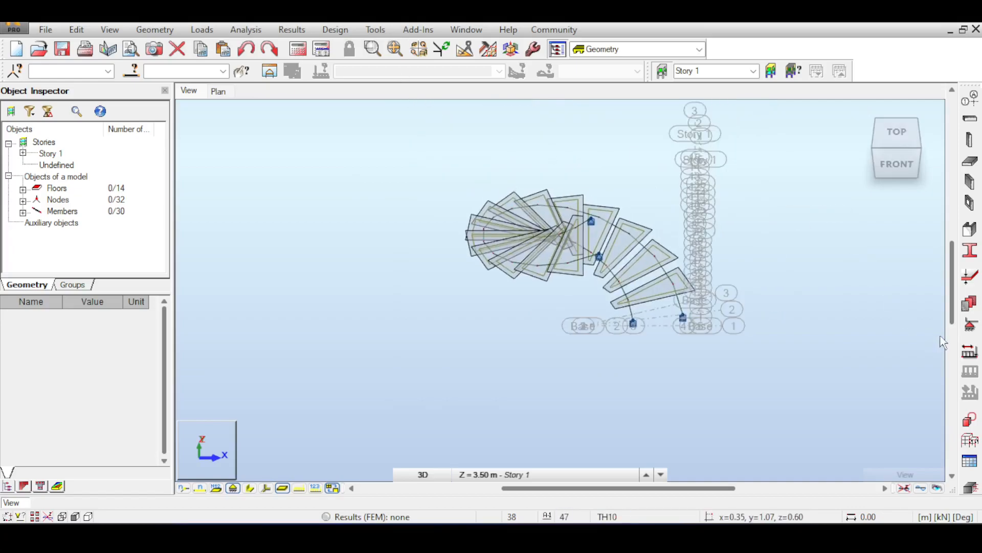
pyautogui.click(297, 50)
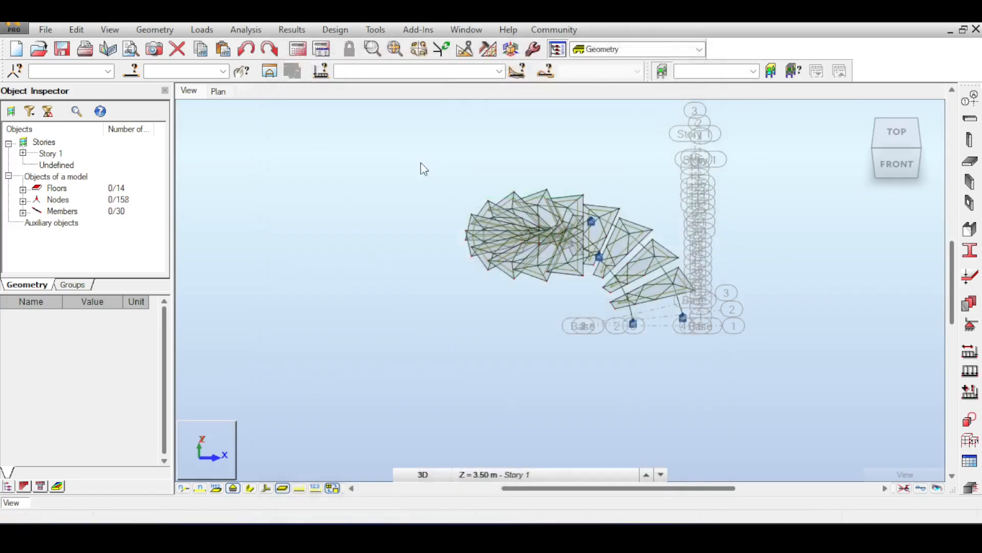
# Display the staircase's deformed shape under load case DL1, examine it from several directions, and turn the deformation display off.
pyautogui.keyDown('shift'); pyautogui.moveTo(668, 214); pyautogui.dragTo(917, 490, button='middle'); pyautogui.keyUp('shift')
pyautogui.click(921, 488)
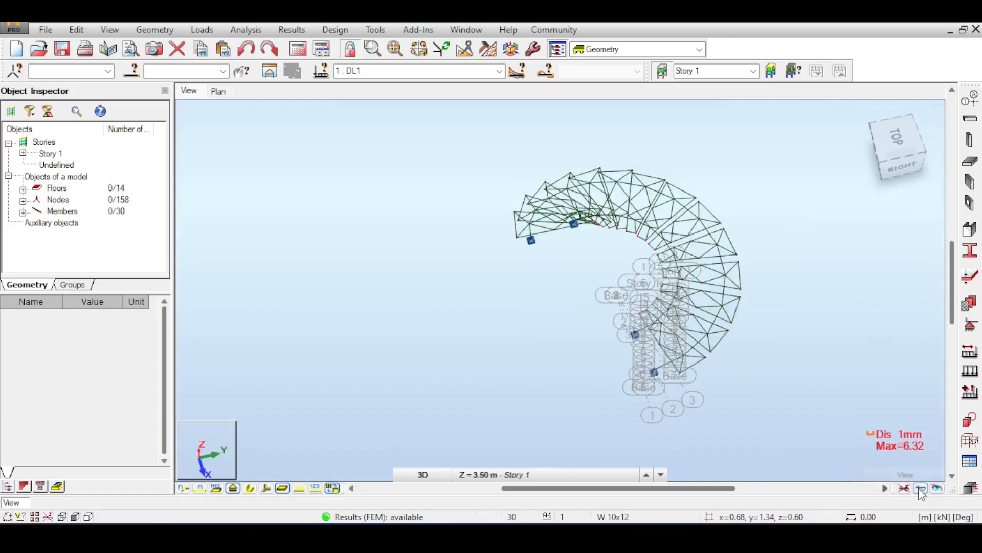
pyautogui.click(897, 150)
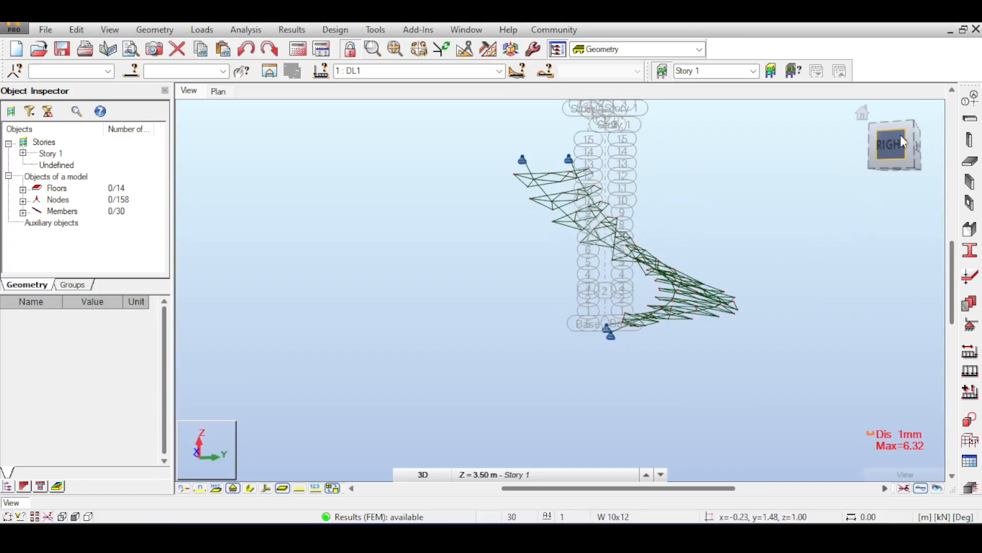
pyautogui.scroll(2, 754, 280)
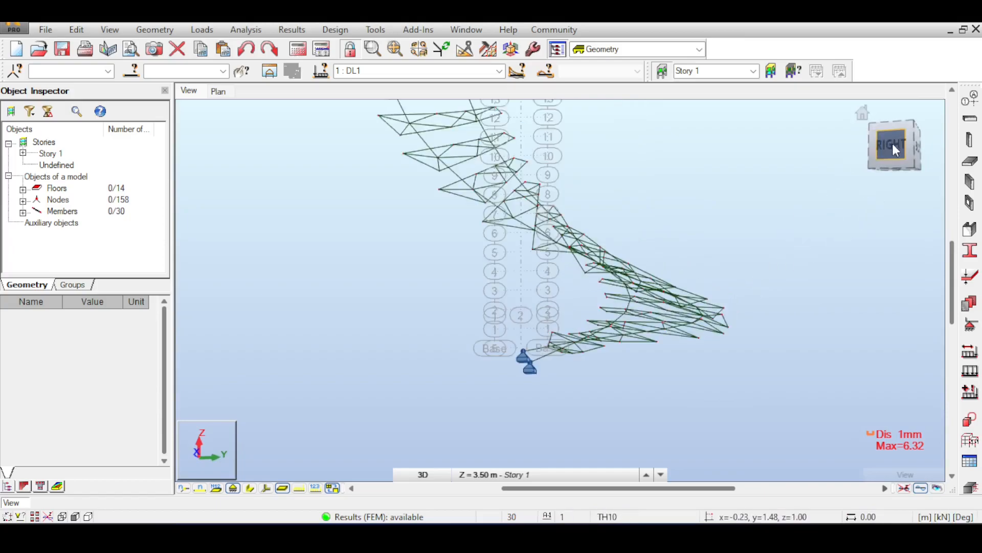
pyautogui.moveTo(893, 144); pyautogui.dragTo(889, 152)
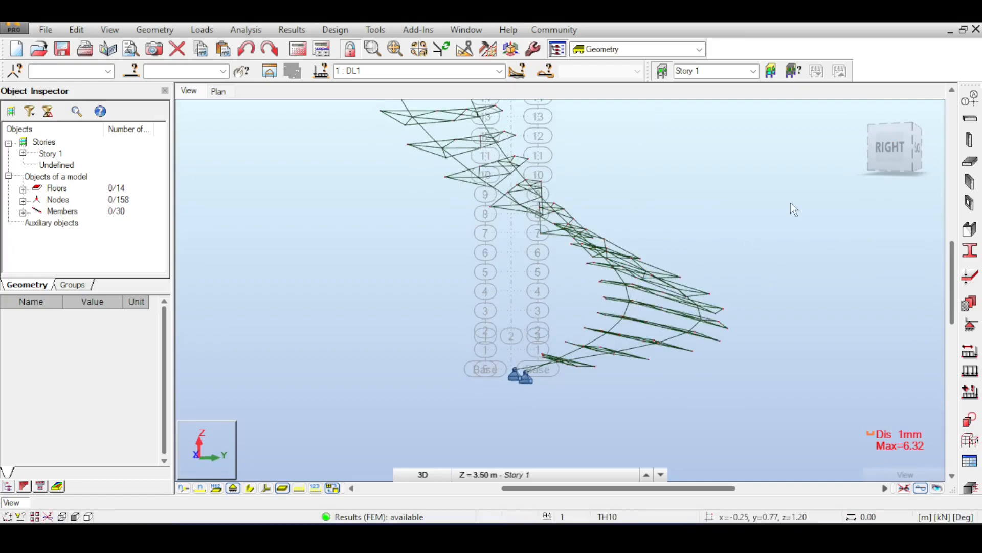
pyautogui.click(902, 145)
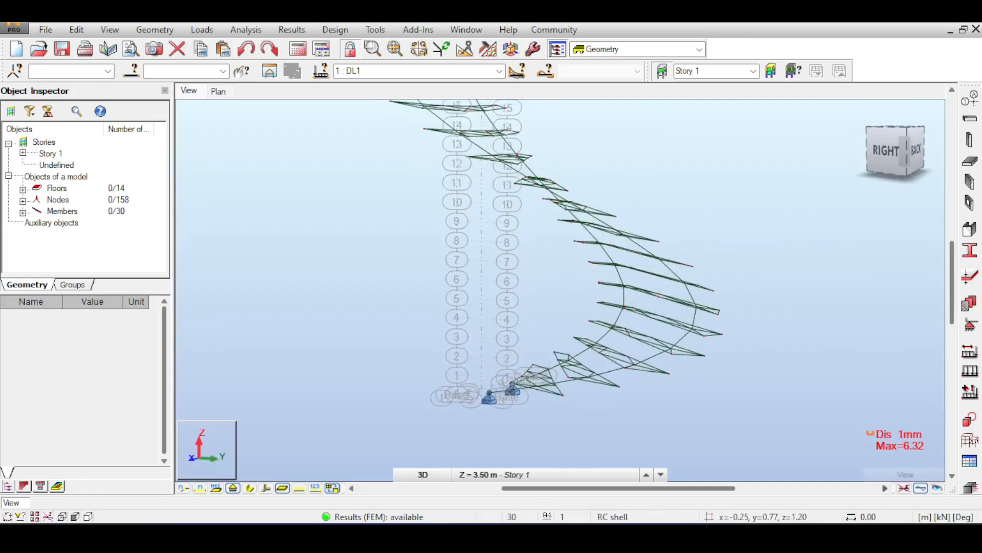
pyautogui.moveTo(901, 145); pyautogui.dragTo(896, 161)
pyautogui.scroll(2, 717, 279)
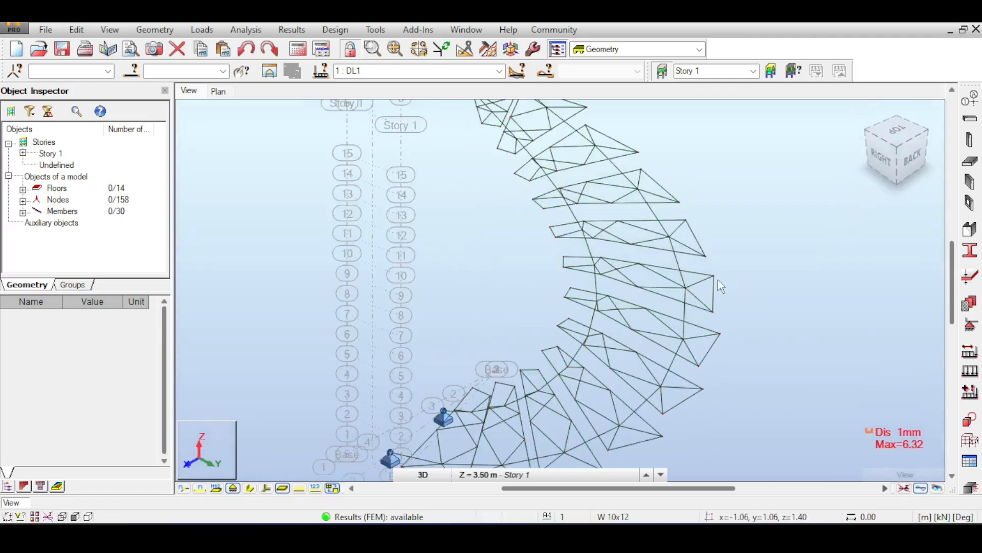
pyautogui.scroll(2, 717, 279)
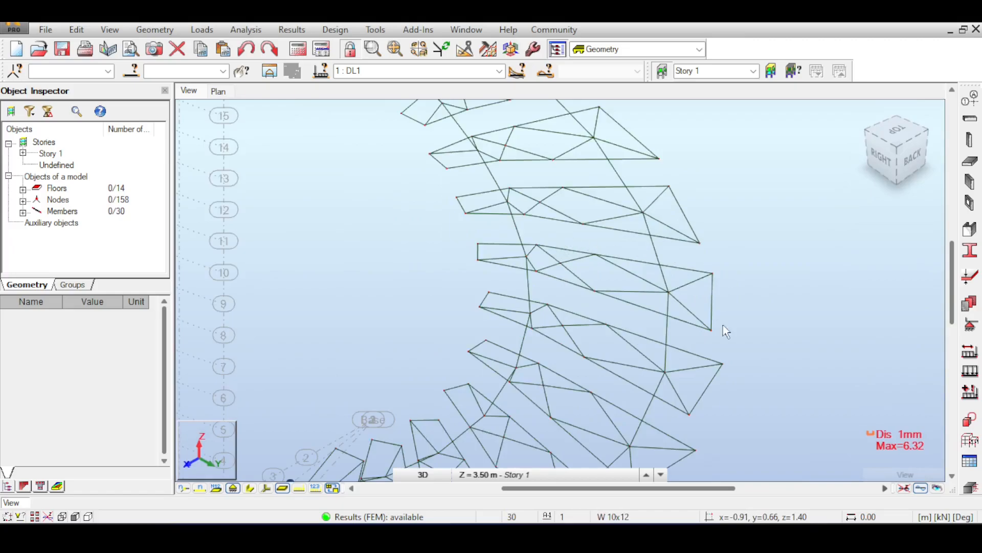
pyautogui.click(900, 154)
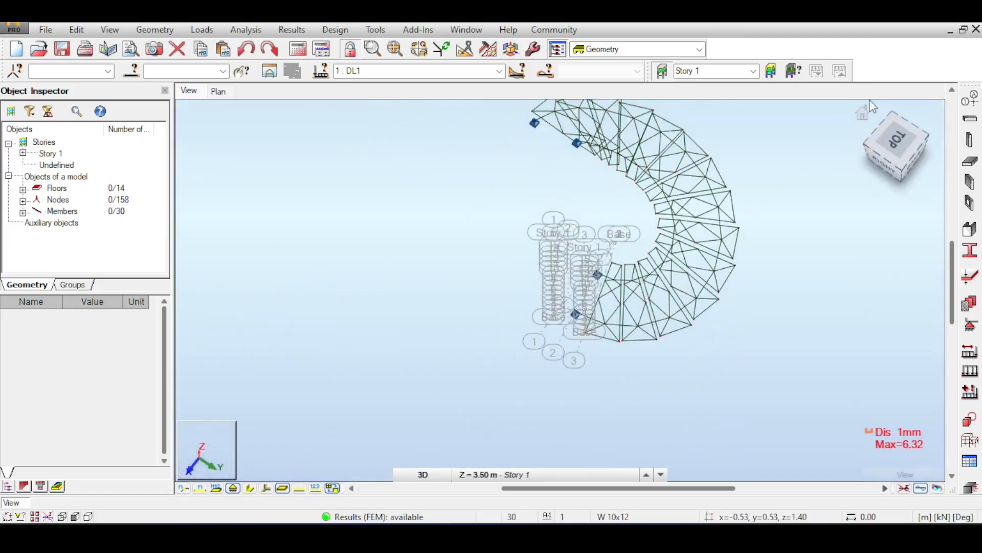
pyautogui.click(864, 113)
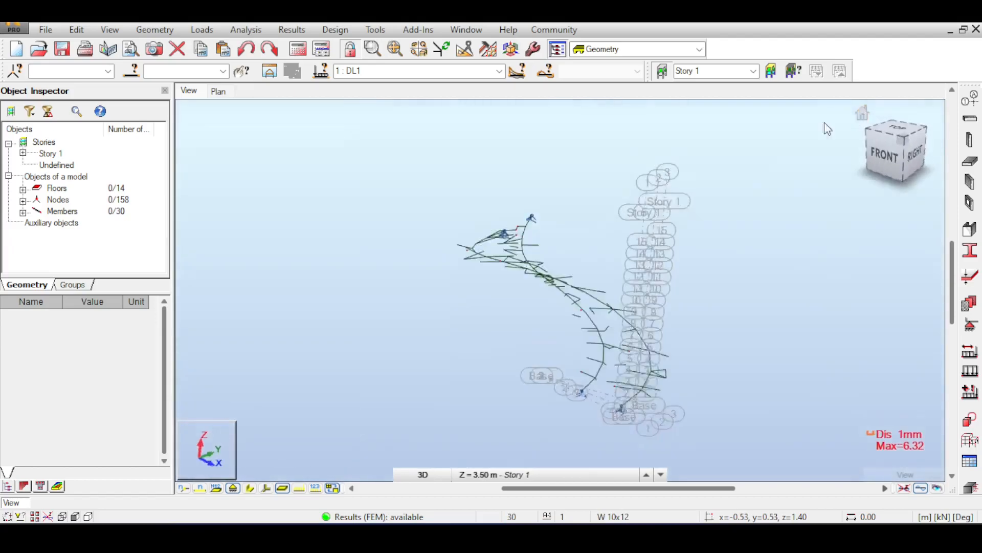
pyautogui.click(919, 491)
# Set the default meshing parameters for all panels to Fine in Job Preferences and close the Tools palette.
pyautogui.click(533, 48)
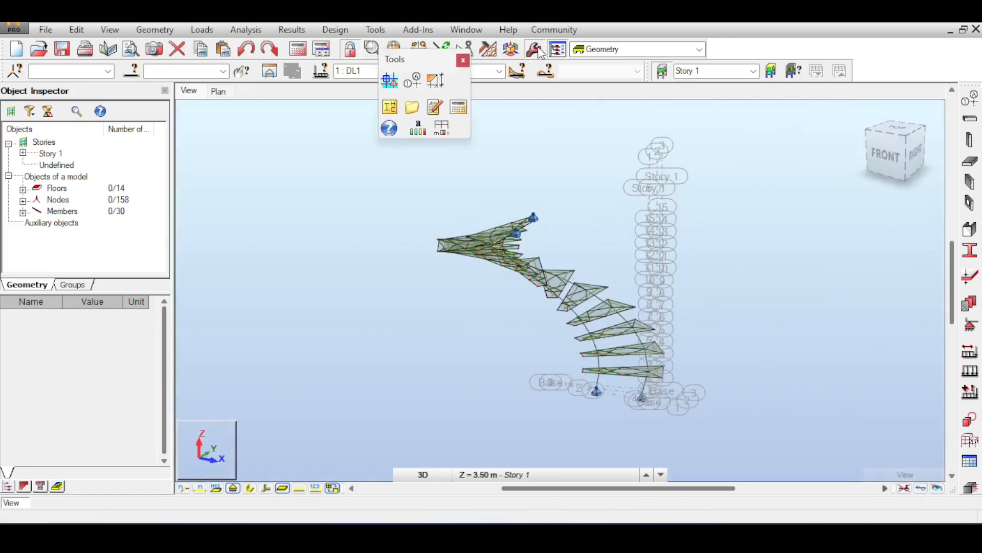
pyautogui.click(442, 128)
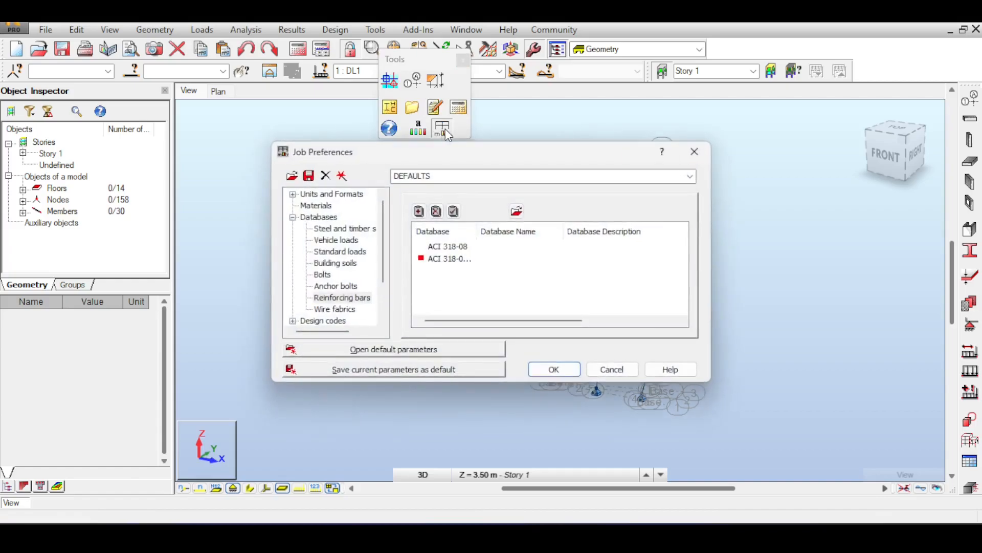
pyautogui.scroll(-2, 323, 326)
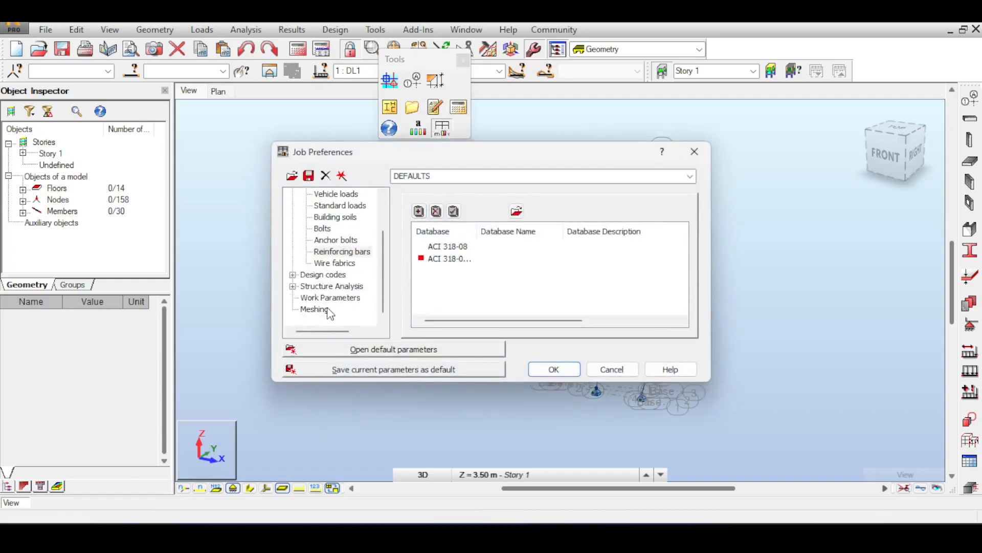
pyautogui.click(315, 309)
pyautogui.click(512, 324)
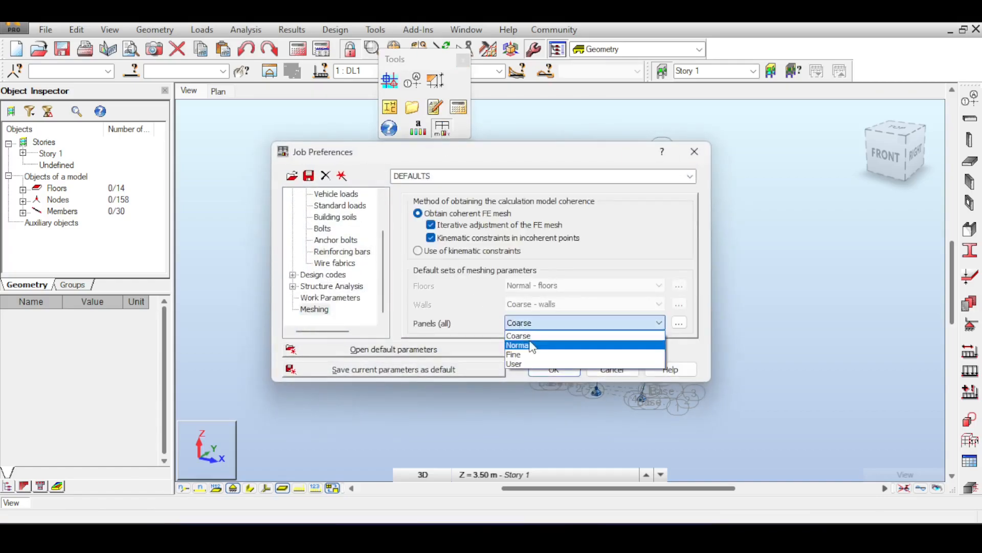
pyautogui.click(518, 353)
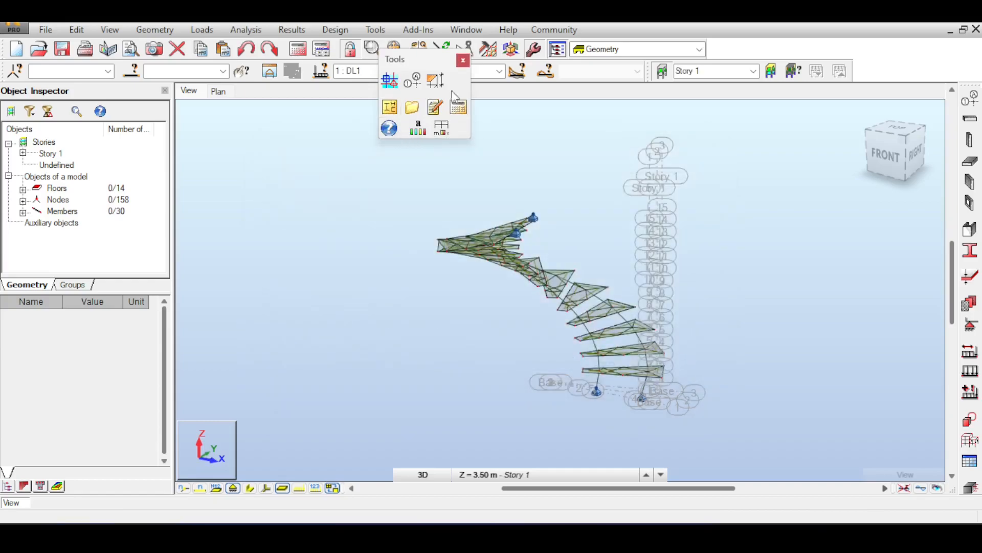
pyautogui.click(464, 60)
# Recalculate the staircase with the fine meshing setting and inspect the mesh on the treads.
pyautogui.click(299, 49)
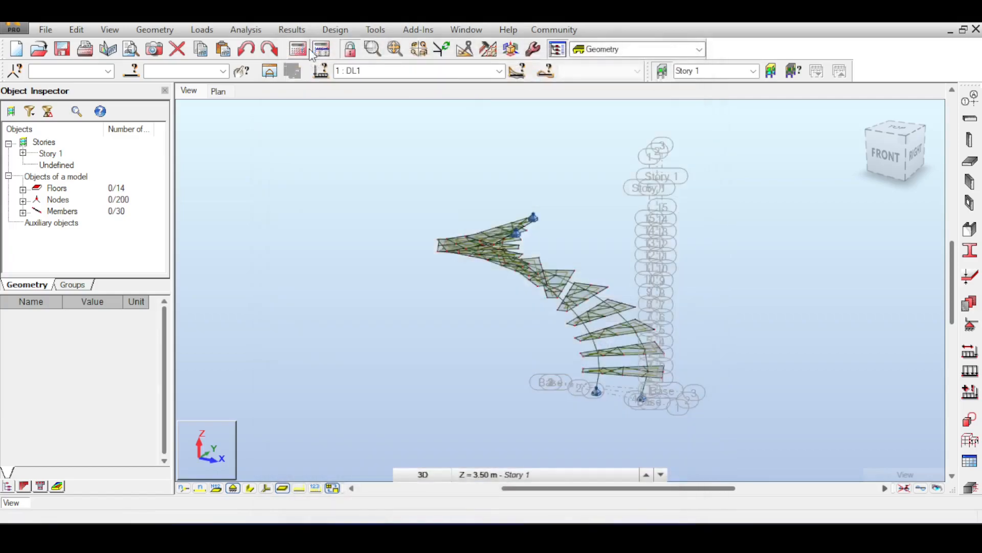
pyautogui.scroll(5, 672, 299)
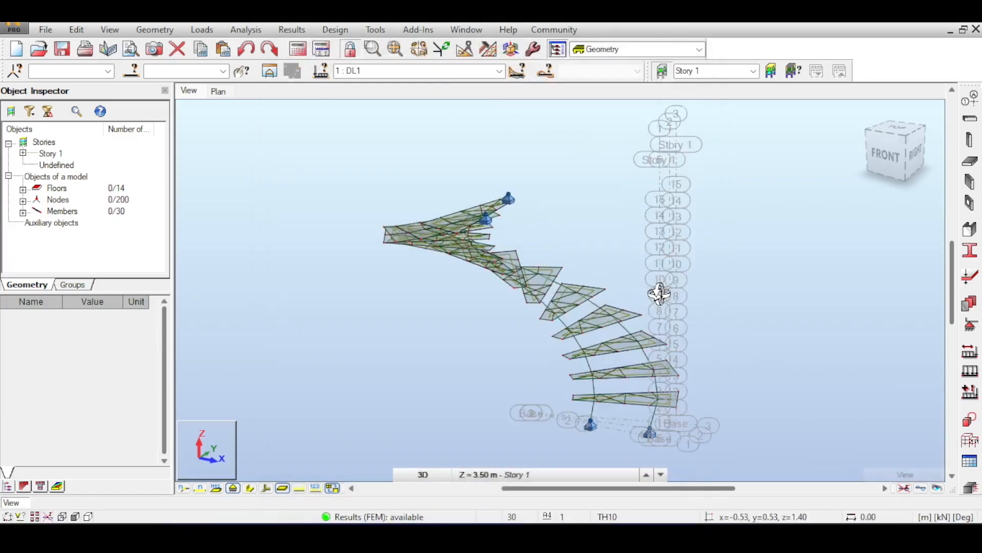
pyautogui.click(891, 151)
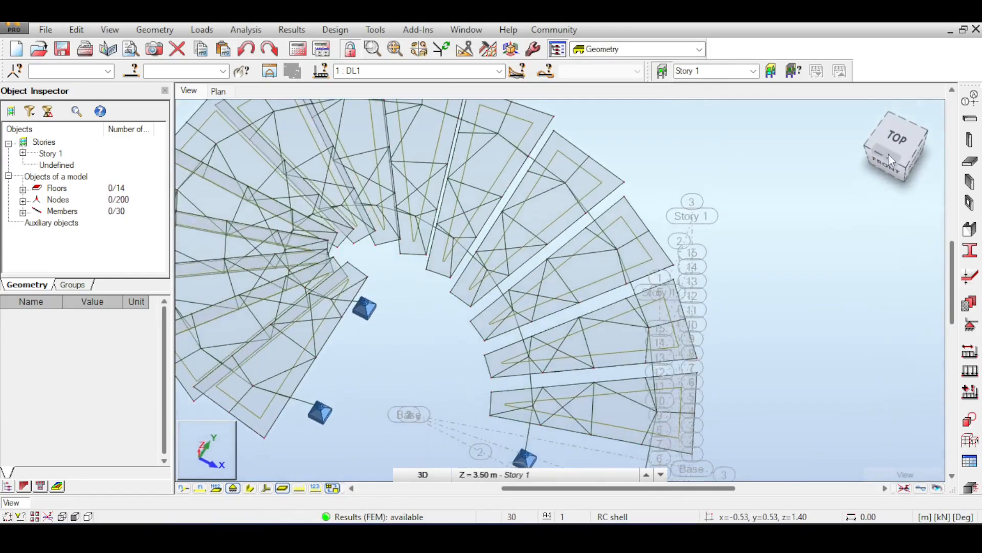
# Reopen the meshing settings in Job Preferences.
pyautogui.click(536, 50)
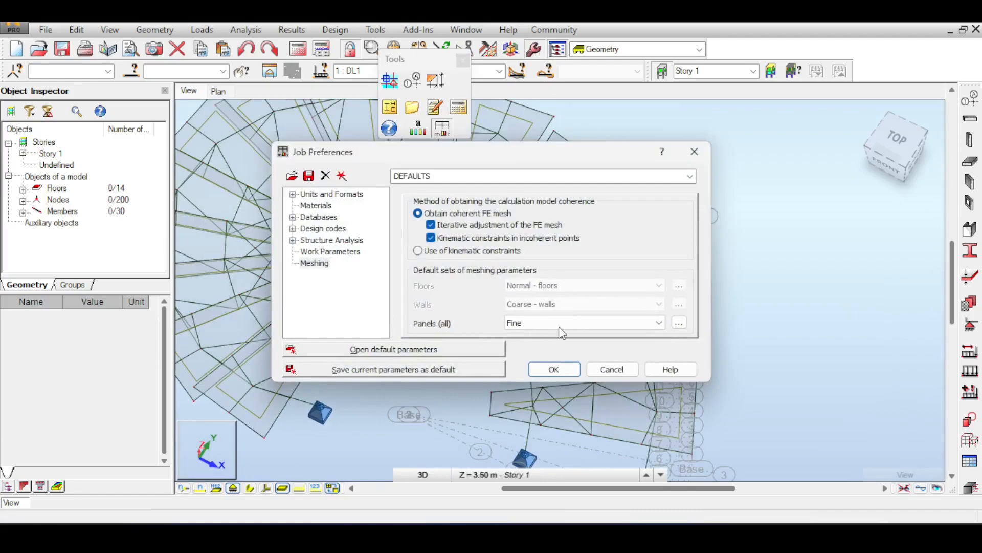
# Set the mesh element size of the Fine panel parameters to 0.1 m and run the structural calculation.
pyautogui.click(679, 323)
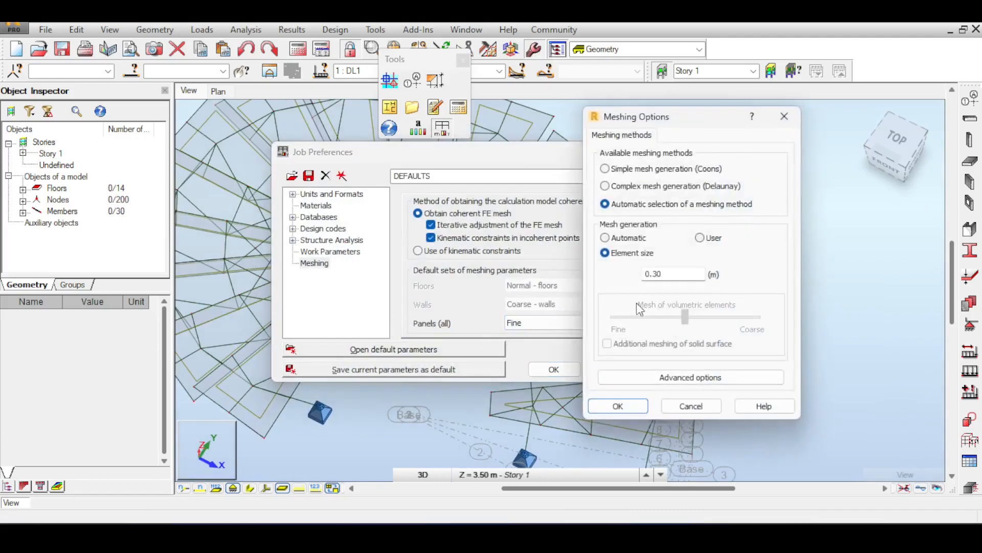
pyautogui.doubleClick(674, 274)
pyautogui.write('0.1')
pyautogui.click(618, 406)
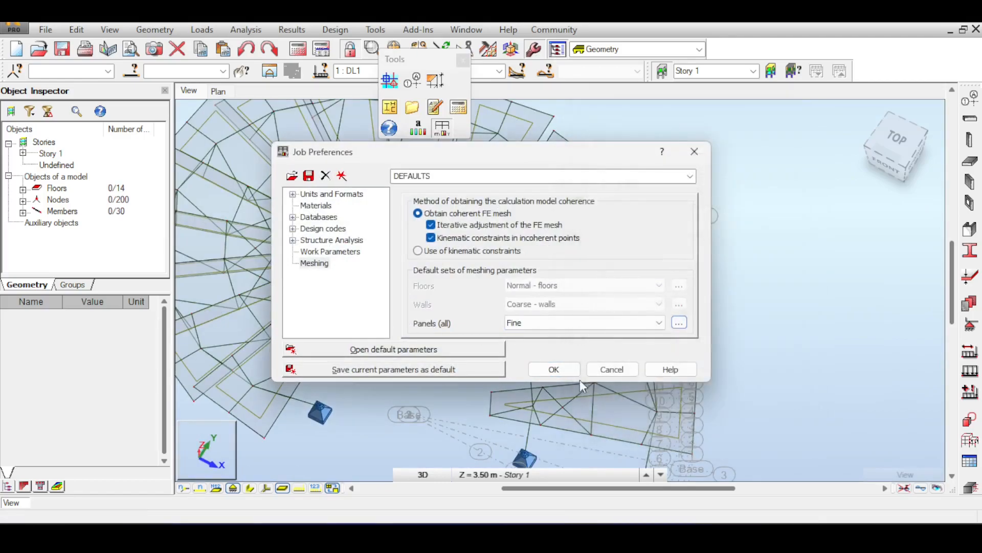
pyautogui.click(553, 369)
pyautogui.click(298, 49)
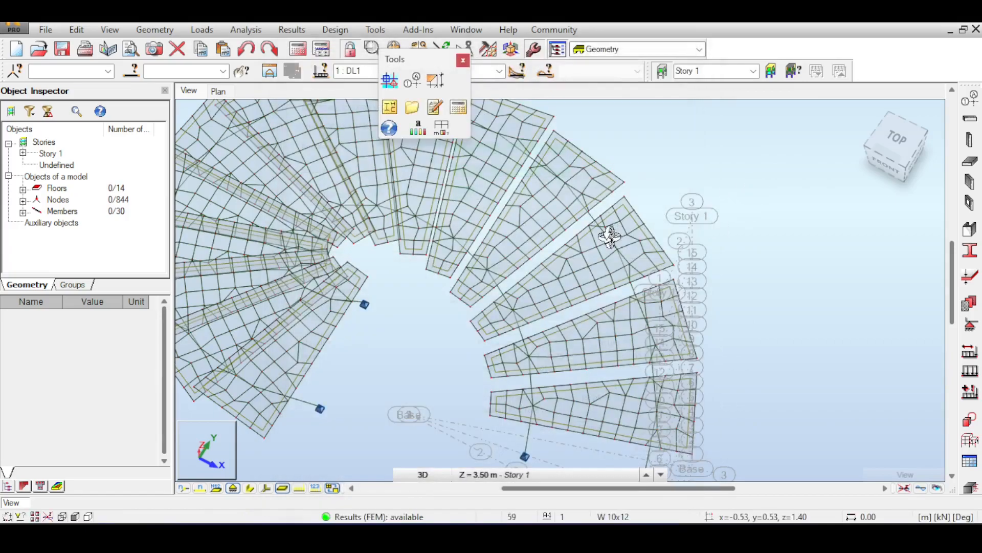
# Examine the generated finite element mesh on the stair tread panels from close up and from different angles.
pyautogui.scroll(3, 624, 255)
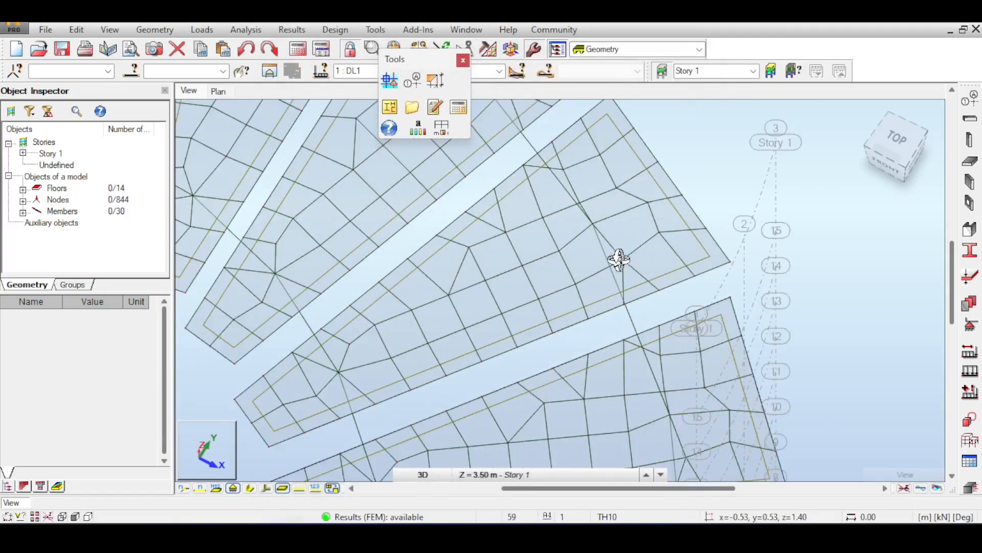
pyautogui.moveTo(690, 245); pyautogui.dragTo(643, 244)
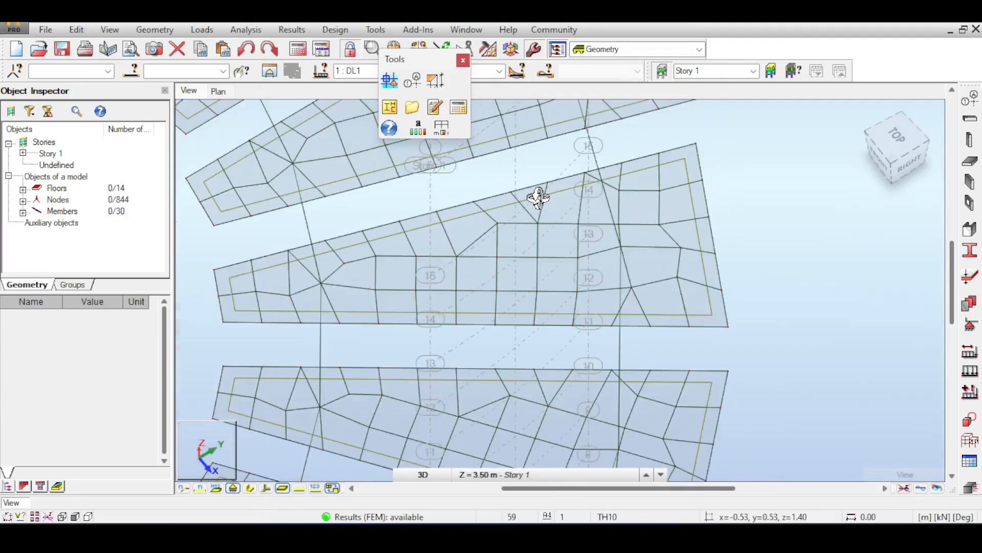
pyautogui.scroll(2, 573, 190)
pyautogui.scroll(-1, 634, 215)
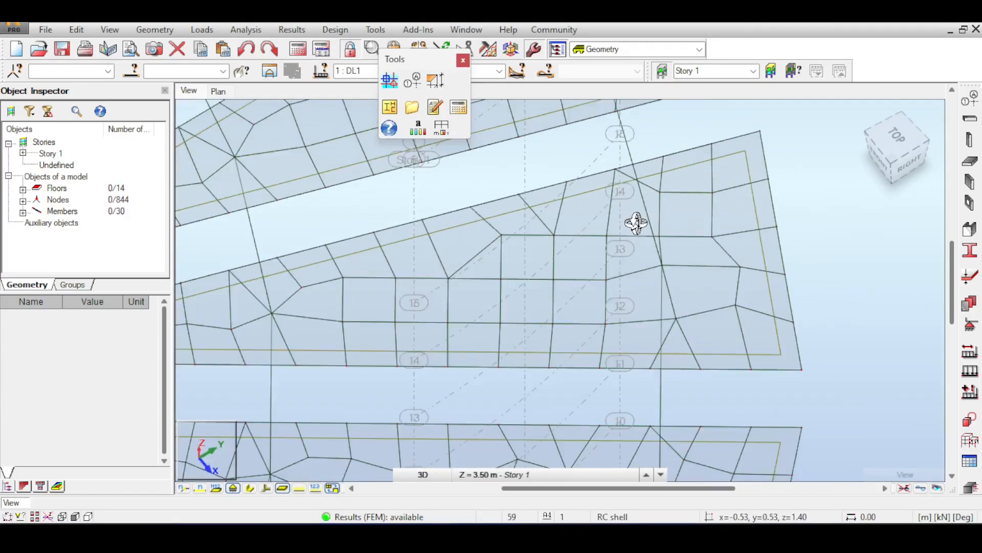
pyautogui.scroll(-2, 636, 223)
pyautogui.scroll(1, 636, 223)
pyautogui.moveTo(636, 222); pyautogui.dragTo(609, 279)
pyautogui.scroll(-2, 614, 284)
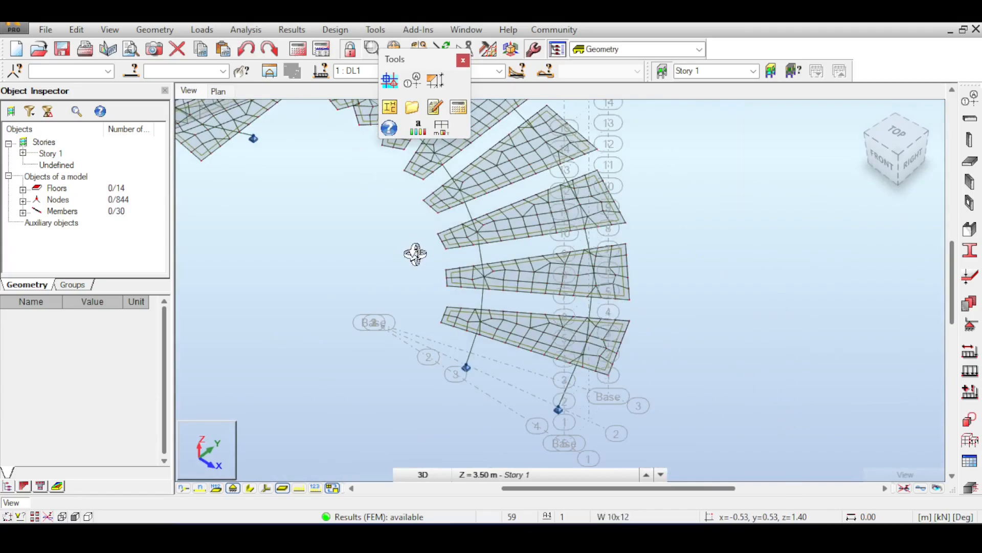
pyautogui.scroll(3, 450, 274)
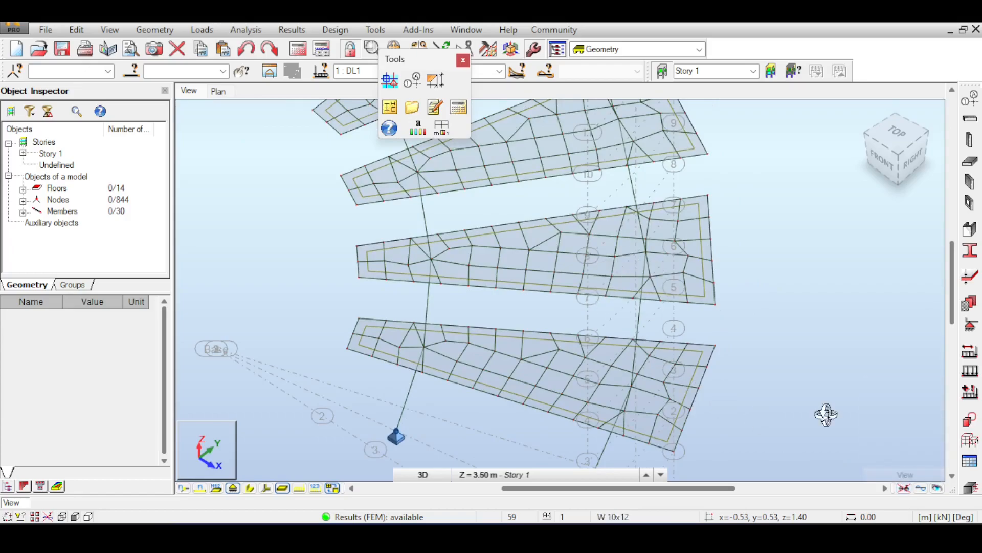
# Display the deformation of the staircase and examine it from the front.
pyautogui.click(921, 489)
pyautogui.scroll(-4, 884, 215)
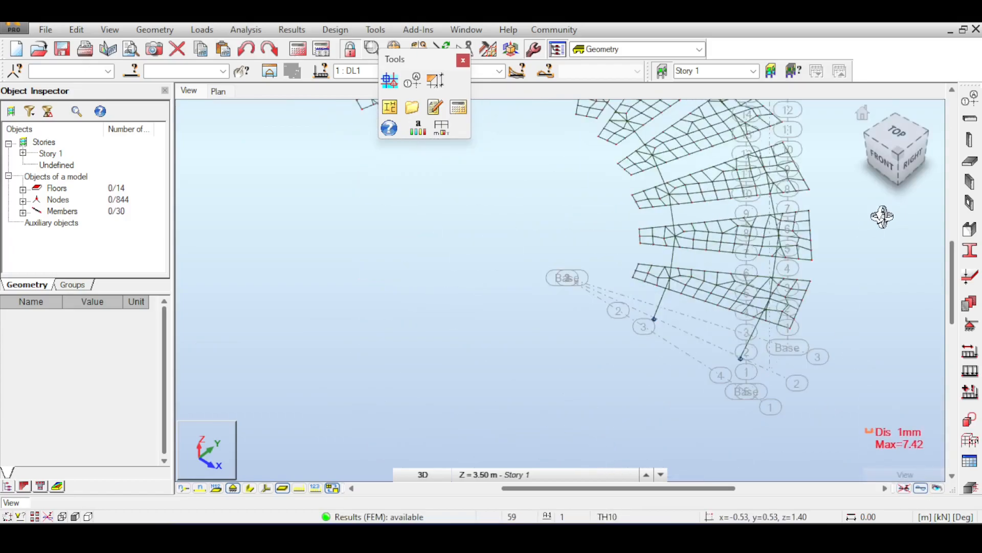
pyautogui.keyDown('shift'); pyautogui.moveTo(815, 241); pyautogui.dragTo(750, 264, button='middle'); pyautogui.keyUp('shift')
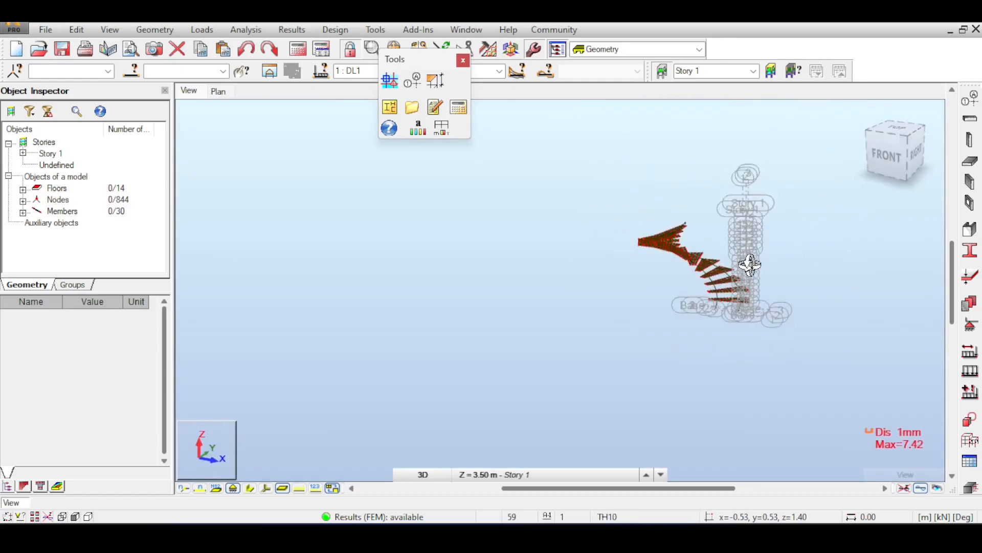
pyautogui.scroll(3, 750, 265)
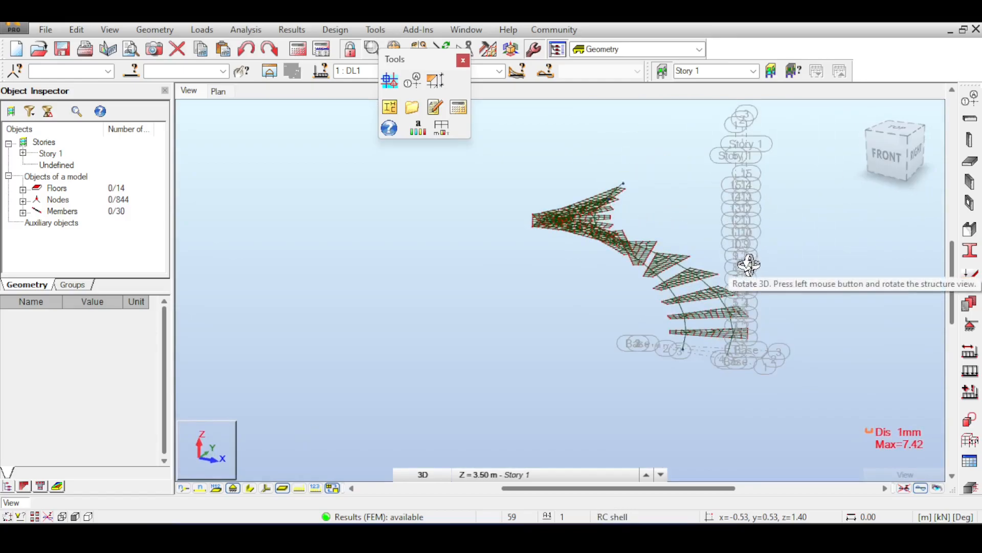
pyautogui.rightClick(642, 183)
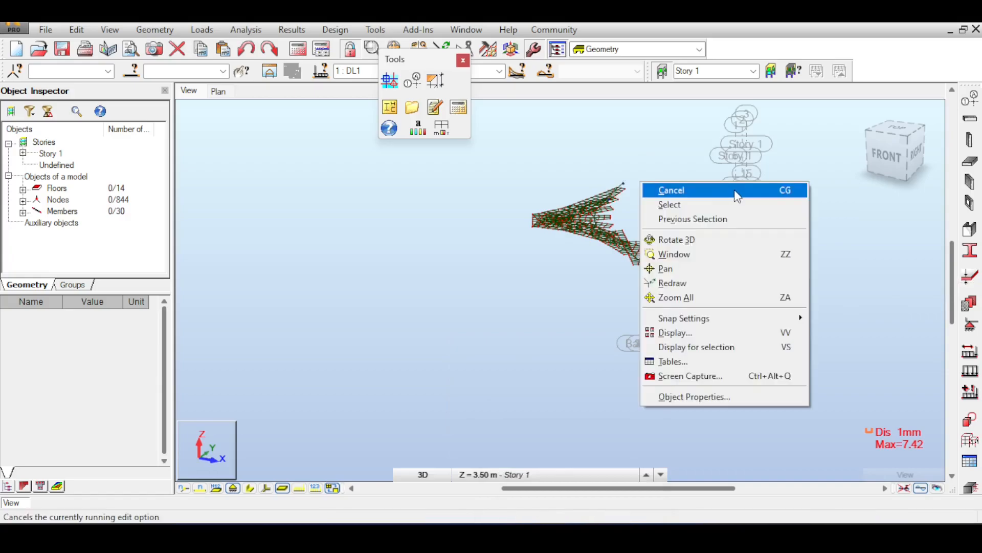
pyautogui.click(735, 190)
# Turn off the deformation display and close the floating Tools palette.
pyautogui.click(251, 488)
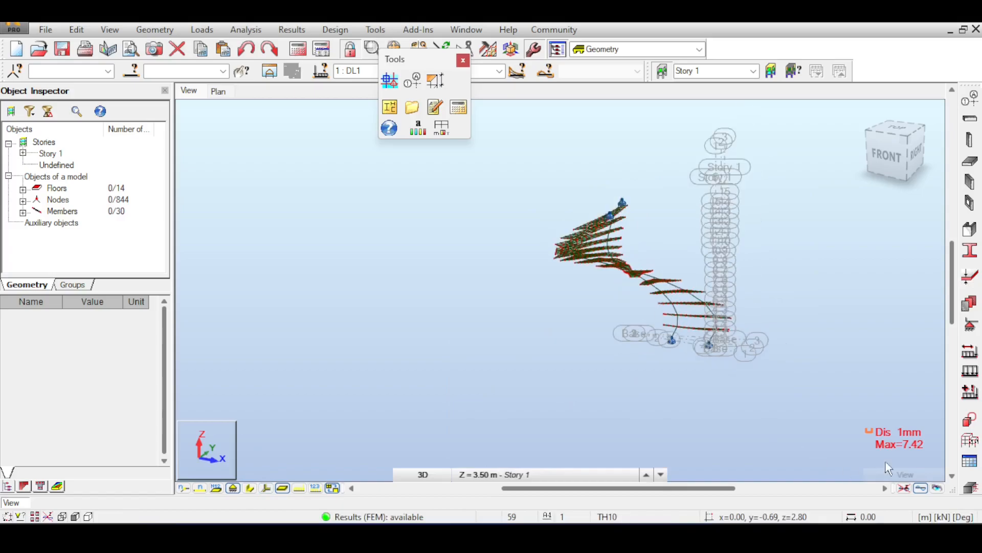
pyautogui.click(904, 487)
pyautogui.moveTo(525, 291); pyautogui.dragTo(460, 331, button='middle')
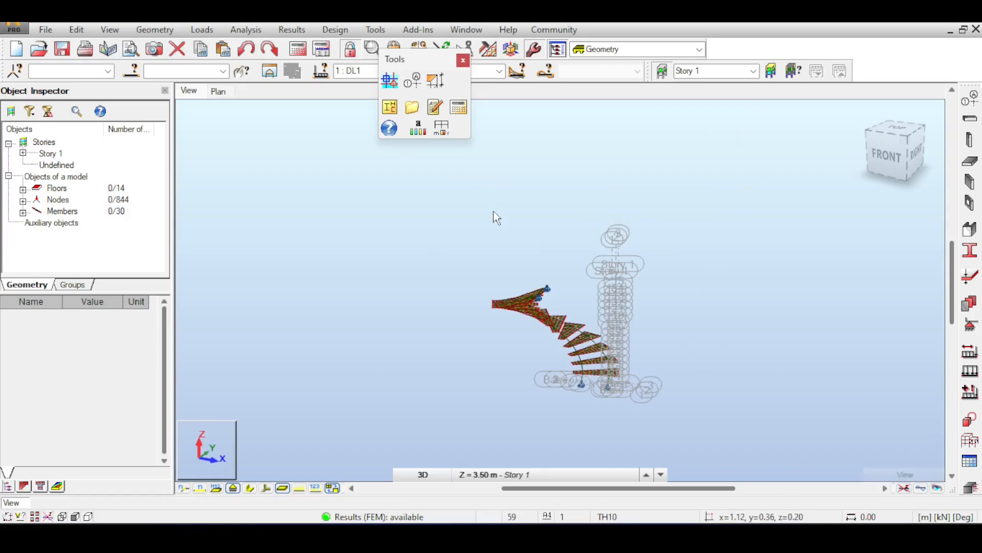
pyautogui.click(462, 60)
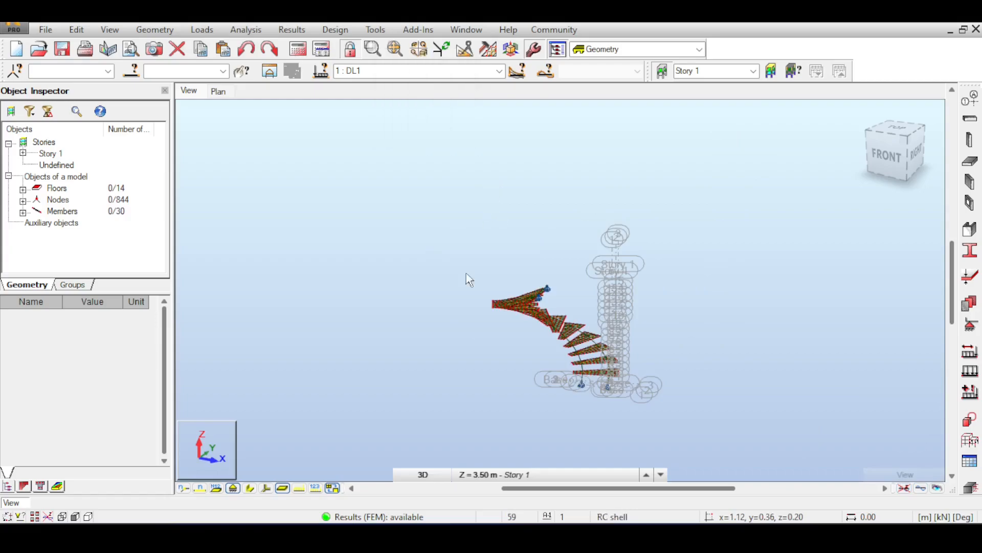
# Select the entire staircase and move it by the translation vector 0,0,10 m, accepting the change to the results status.
pyautogui.moveTo(444, 228); pyautogui.dragTo(652, 439)
pyautogui.click(77, 30)
pyautogui.moveTo(87, 193)
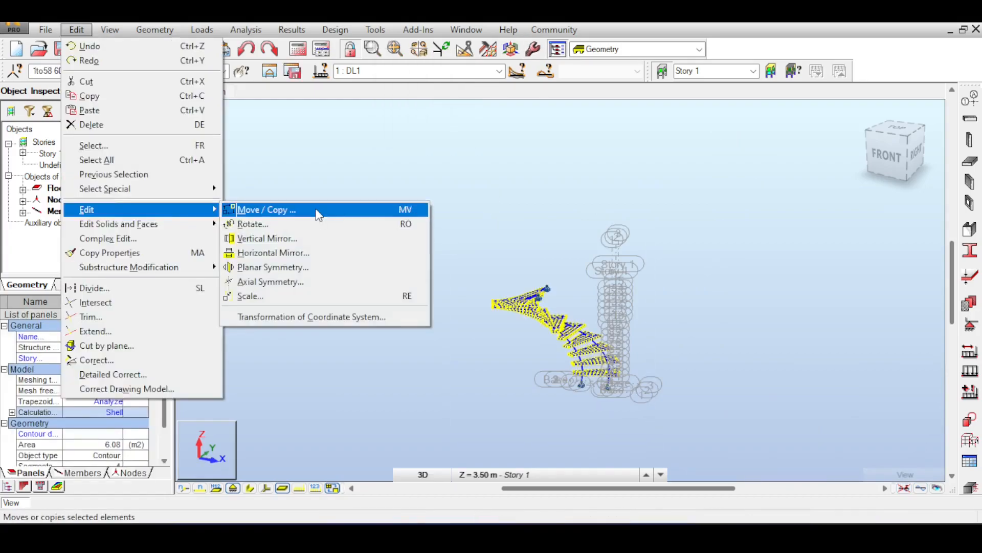
pyautogui.click(307, 151)
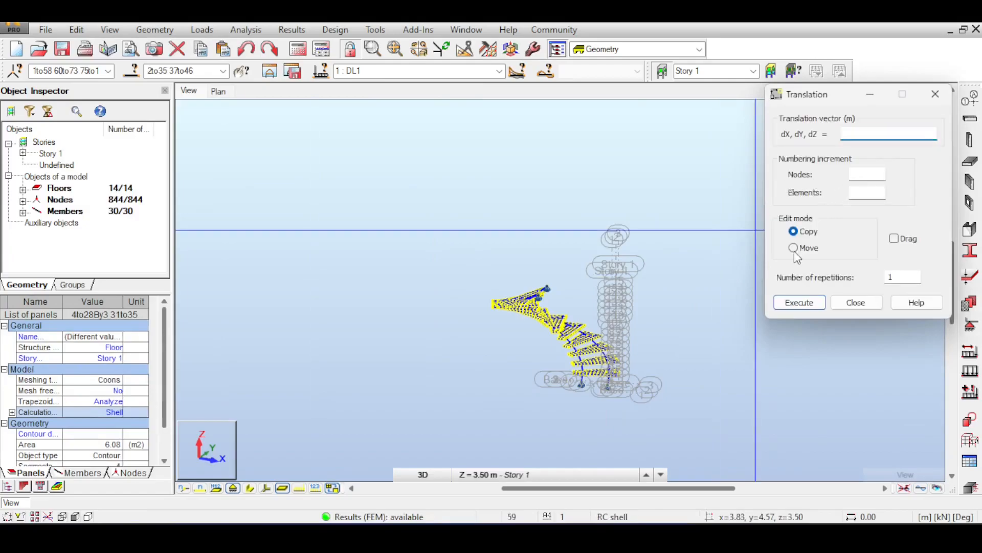
pyautogui.click(857, 134)
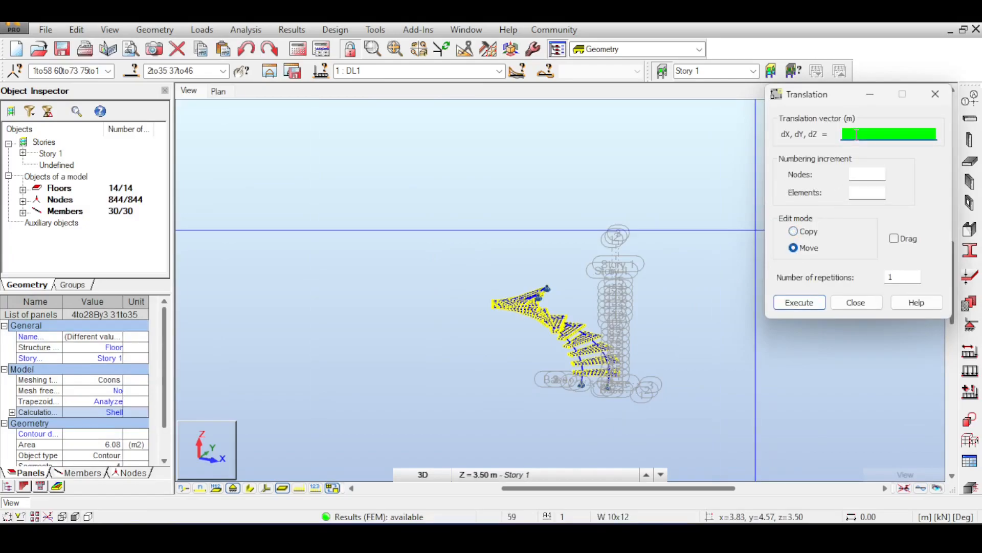
pyautogui.write('0,0,10')
pyautogui.press('Return')
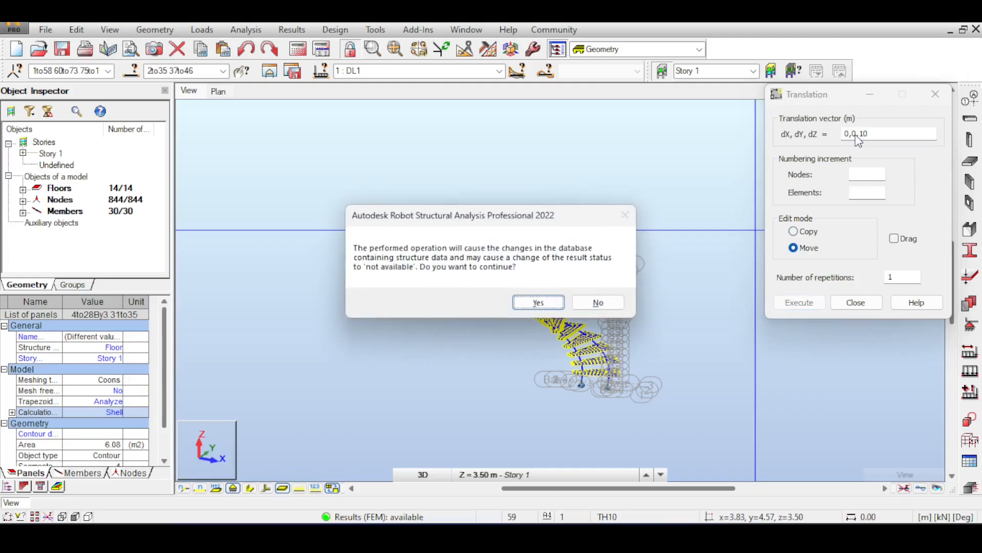
pyautogui.click(537, 302)
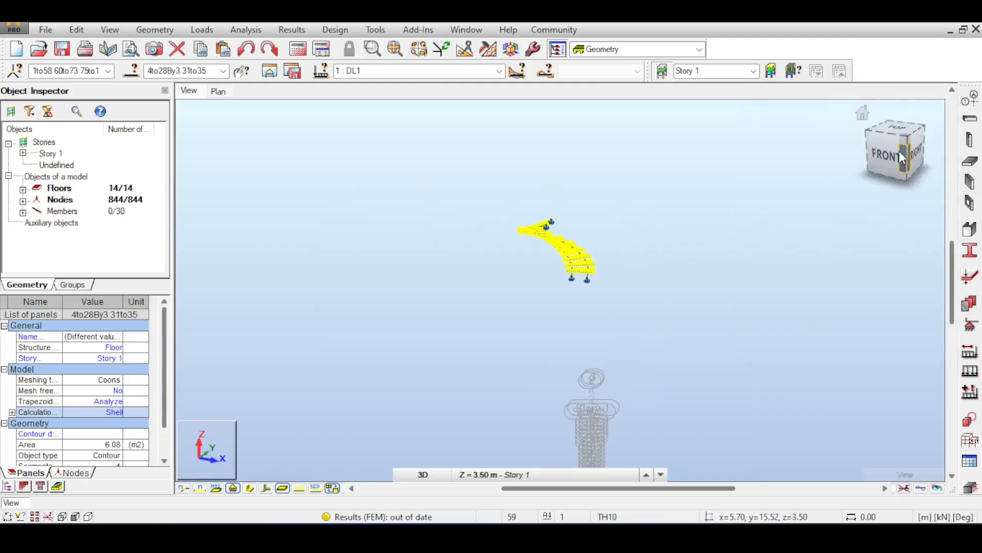
# Clear the selection and examine the axis grid at the base and the relocated staircase from several angles.
pyautogui.moveTo(899, 152)
pyautogui.mouseDown()
pyautogui.moveTo(900, 208)
pyautogui.moveTo(899, 159)
pyautogui.mouseUp()
pyautogui.click(735, 259)
pyautogui.moveTo(622, 408); pyautogui.dragTo(645, 352, button='middle')
pyautogui.scroll(4, 629, 353)
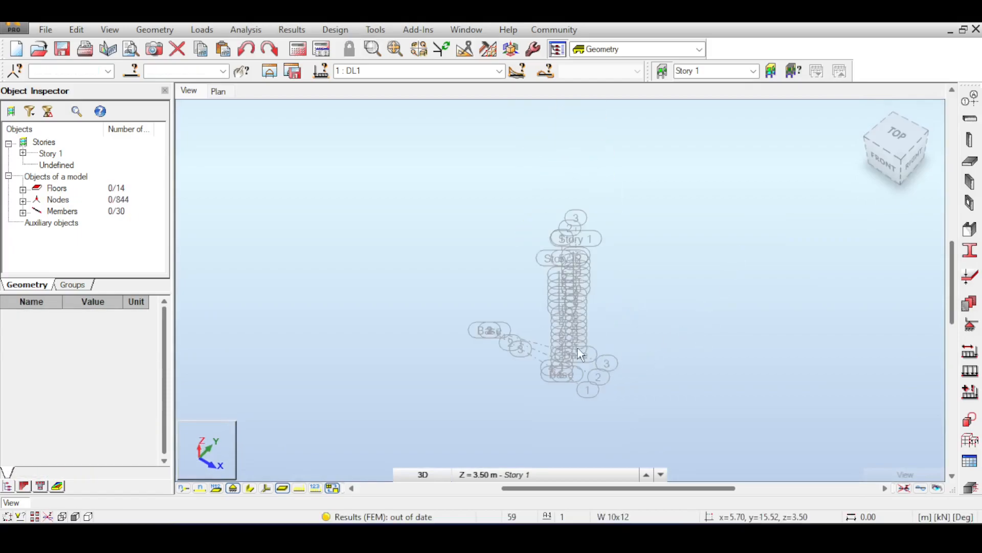
pyautogui.scroll(7, 567, 341)
pyautogui.keyDown('shift'); pyautogui.moveTo(537, 320); pyautogui.dragTo(579, 284, button='middle'); pyautogui.keyUp('shift')
pyautogui.moveTo(578, 284); pyautogui.dragTo(638, 300, button='middle')
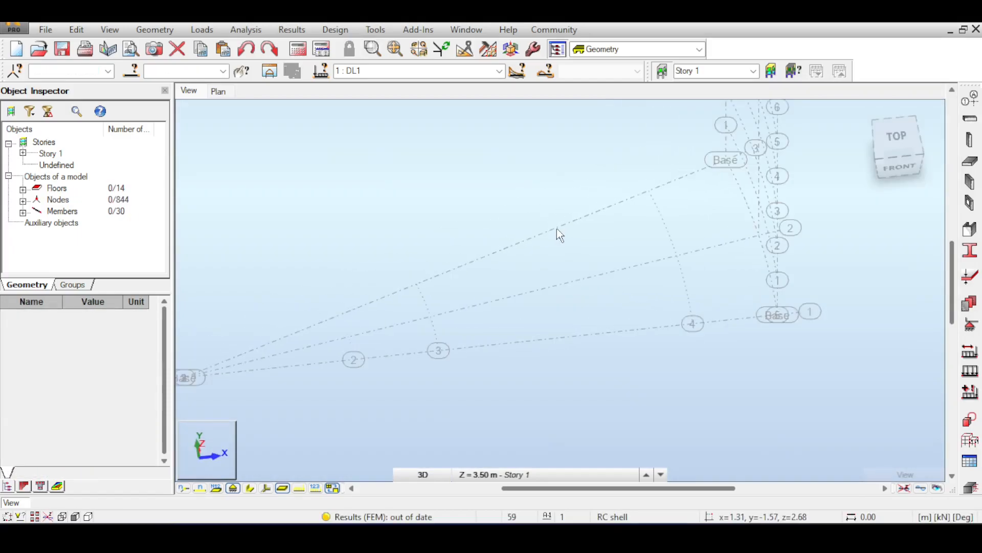
pyautogui.scroll(-2, 557, 229)
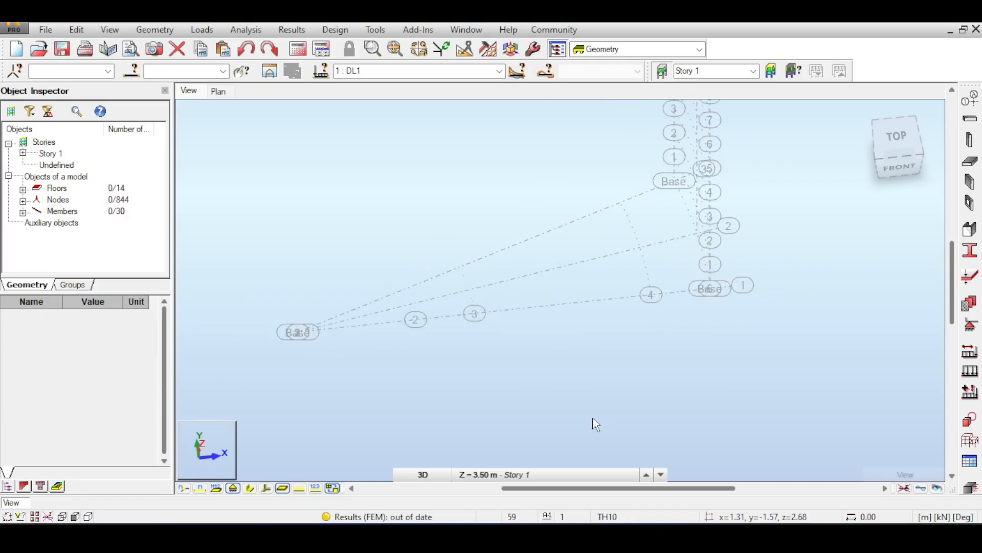
pyautogui.keyDown('shift'); pyautogui.moveTo(517, 339); pyautogui.dragTo(568, 404, button='middle'); pyautogui.keyUp('shift')
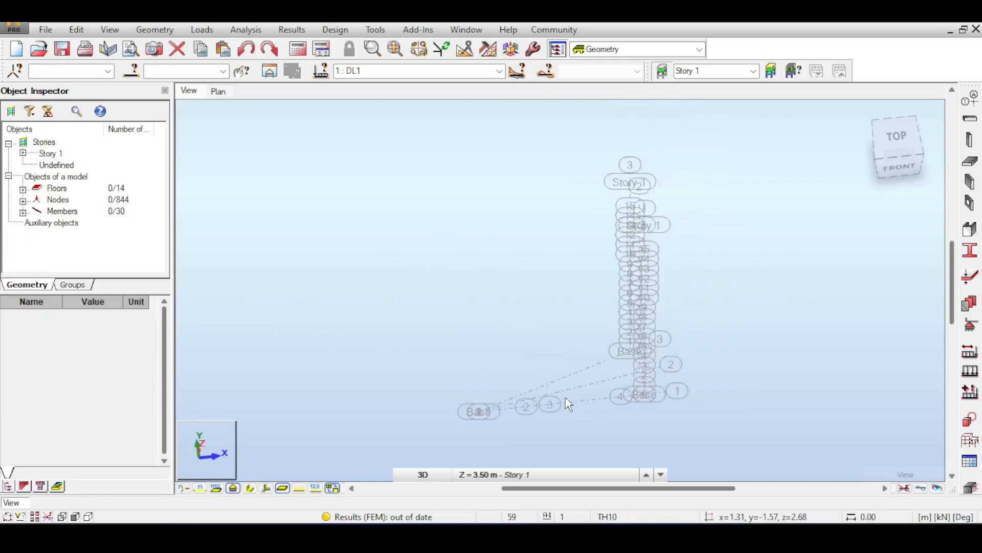
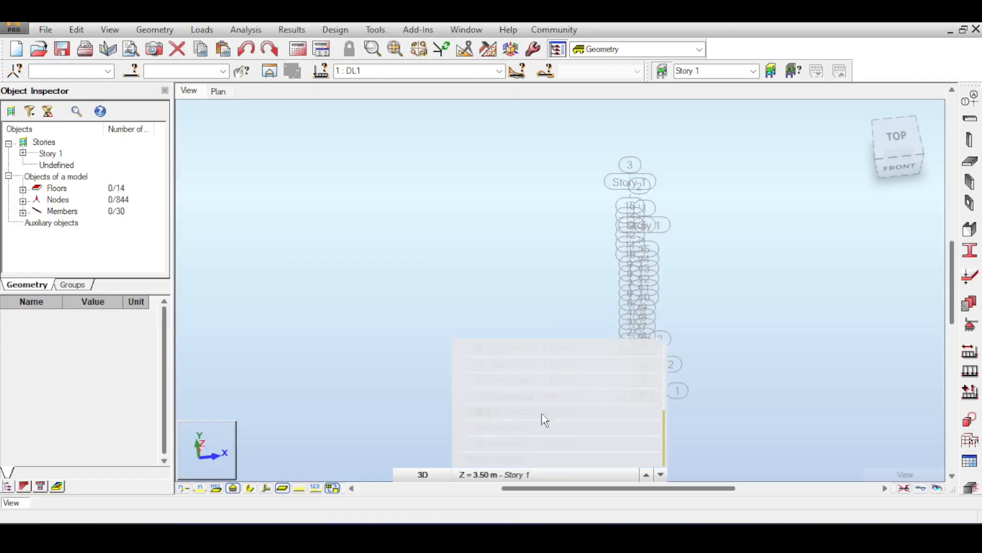
pyautogui.moveTo(582, 295)
pyautogui.mouseDown(button='middle')
pyautogui.moveTo(589, 287)
pyautogui.moveTo(595, 299)
pyautogui.mouseUp(button='middle')
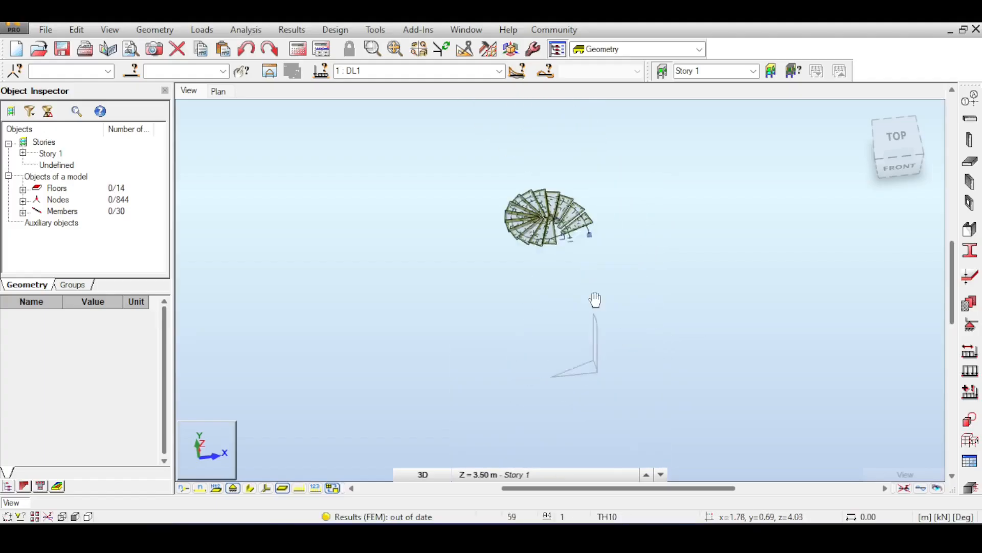
pyautogui.scroll(3, 595, 300)
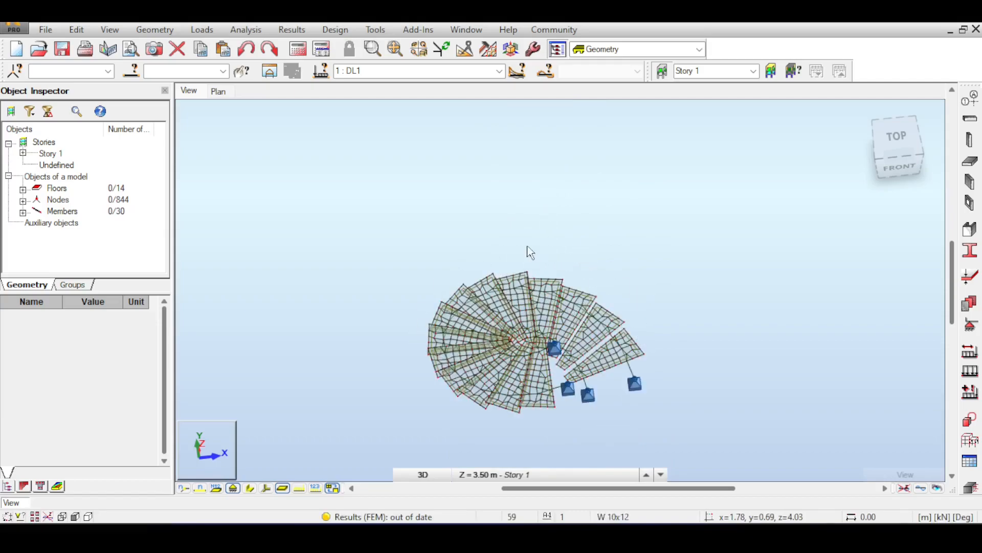
pyautogui.scroll(-1, 572, 341)
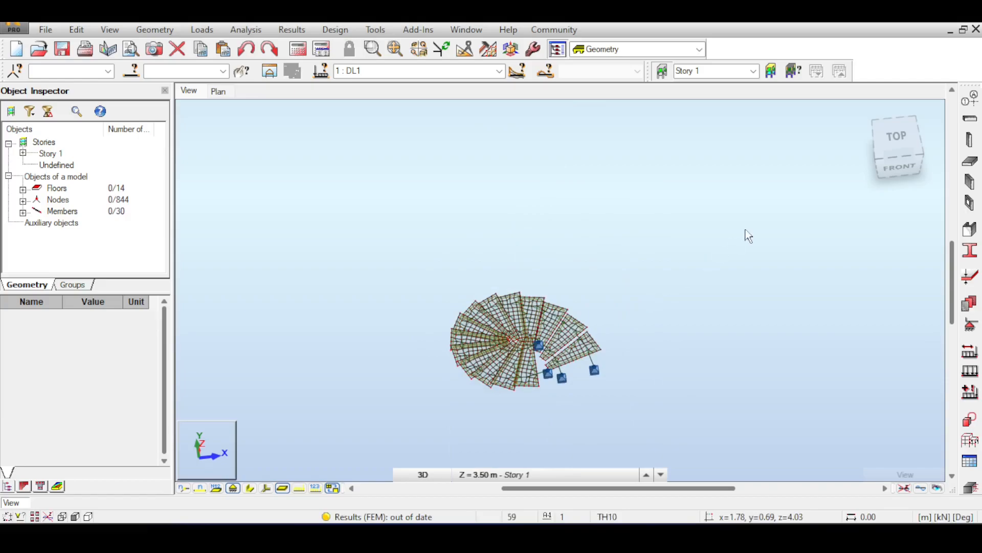
pyautogui.click(863, 114)
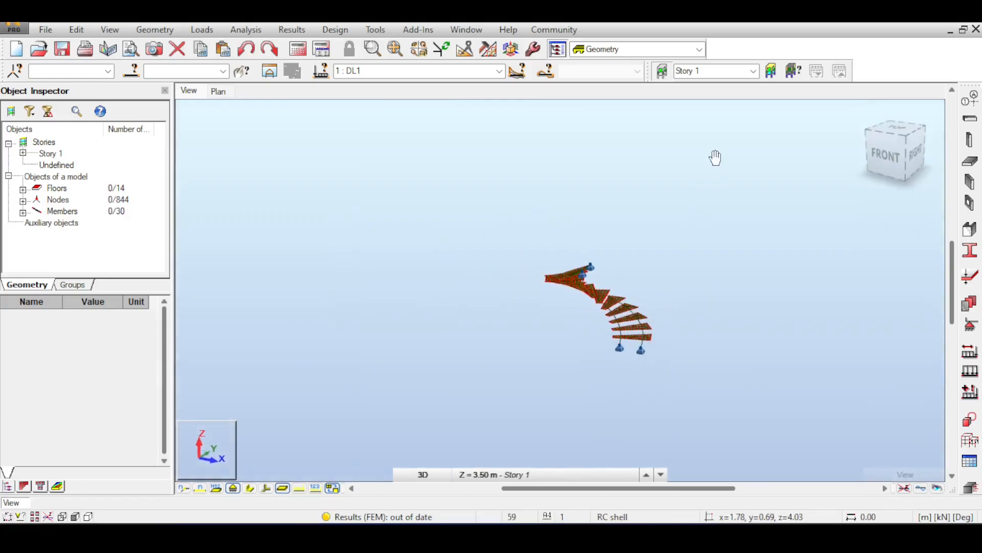
pyautogui.click(971, 161)
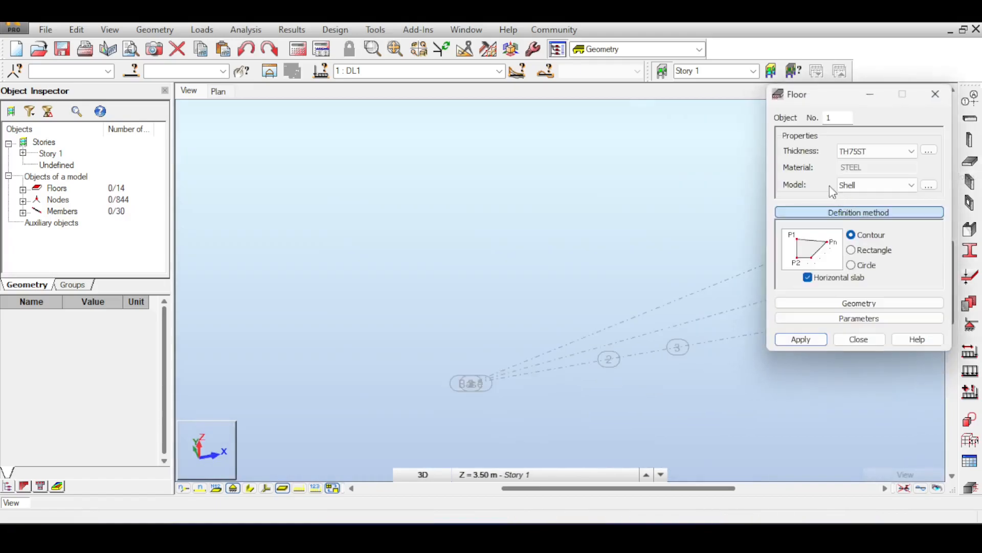
pyautogui.click(874, 151)
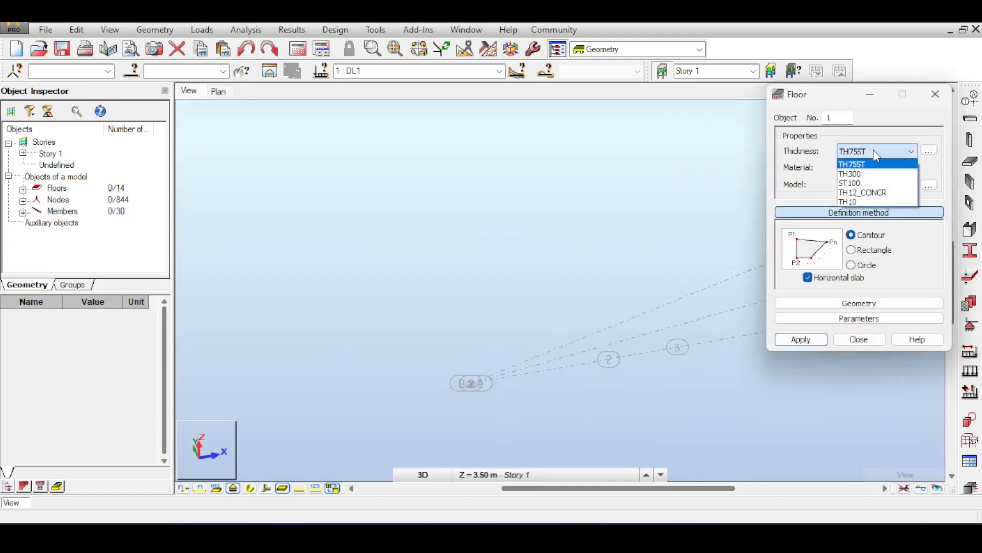
pyautogui.click(875, 164)
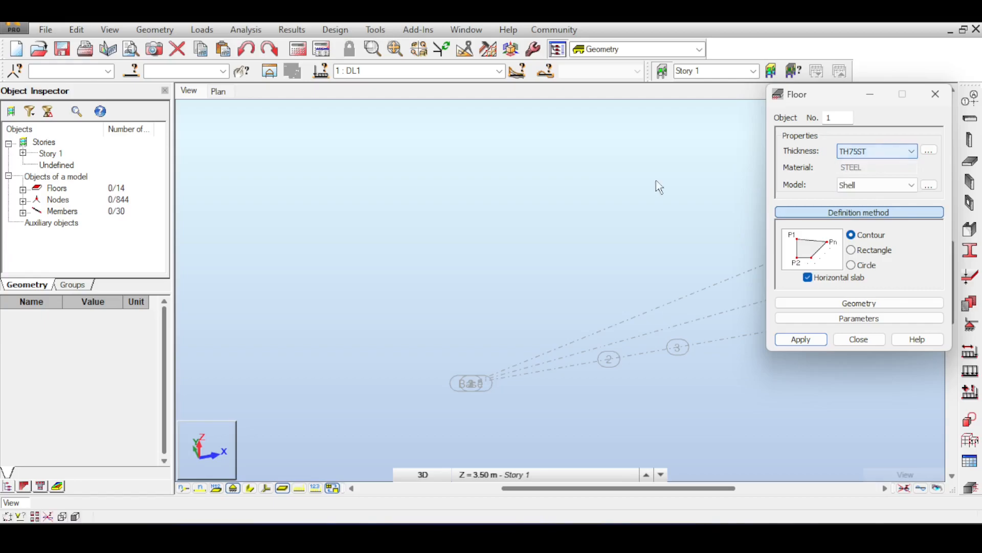
pyautogui.scroll(-3, 643, 172)
pyautogui.click(936, 99)
# Select the lowest tread panel of the relocated staircase and check its thickness property.
pyautogui.scroll(-3, 684, 192)
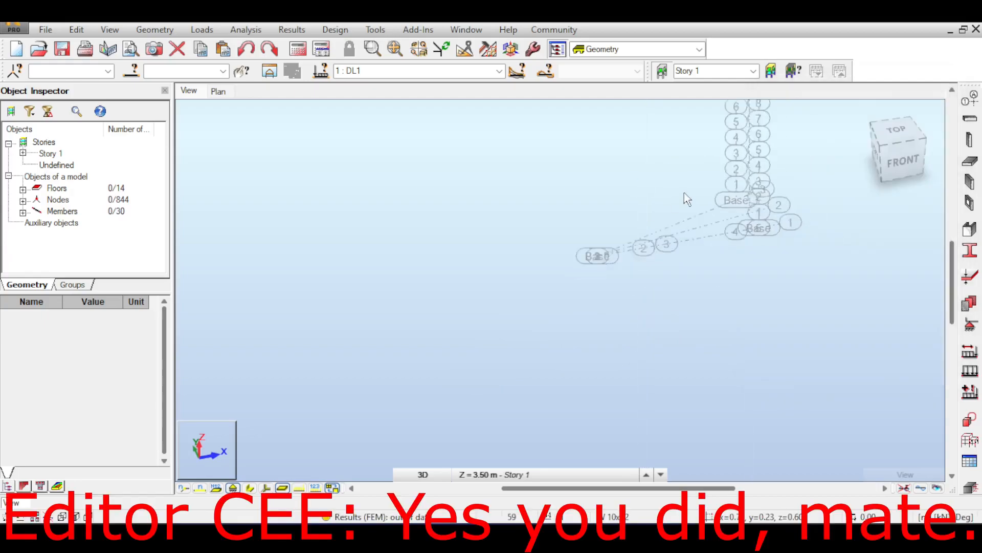
pyautogui.moveTo(683, 193); pyautogui.dragTo(673, 331, button='middle')
pyautogui.scroll(-4, 673, 278)
pyautogui.moveTo(675, 123); pyautogui.dragTo(673, 220, button='middle')
pyautogui.scroll(5, 672, 220)
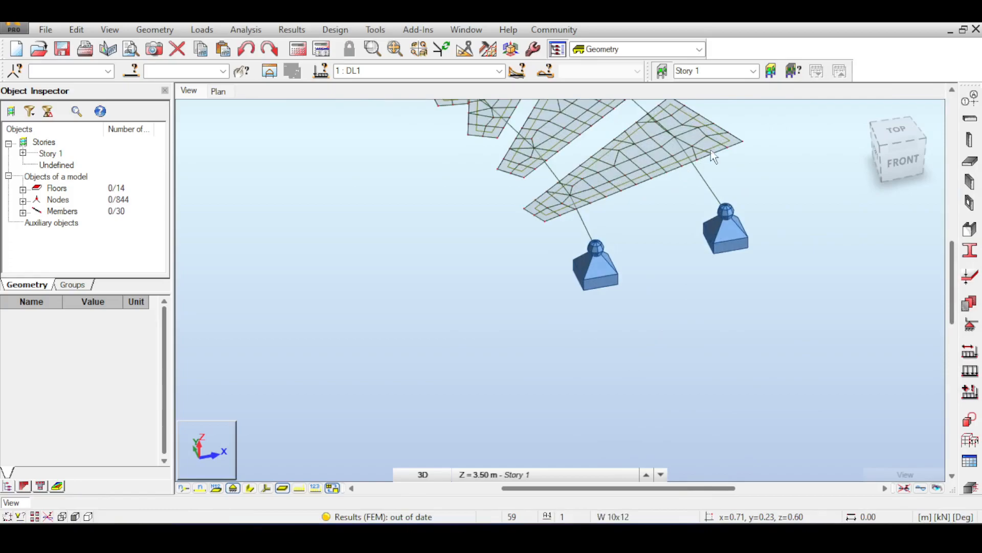
pyautogui.click(737, 154)
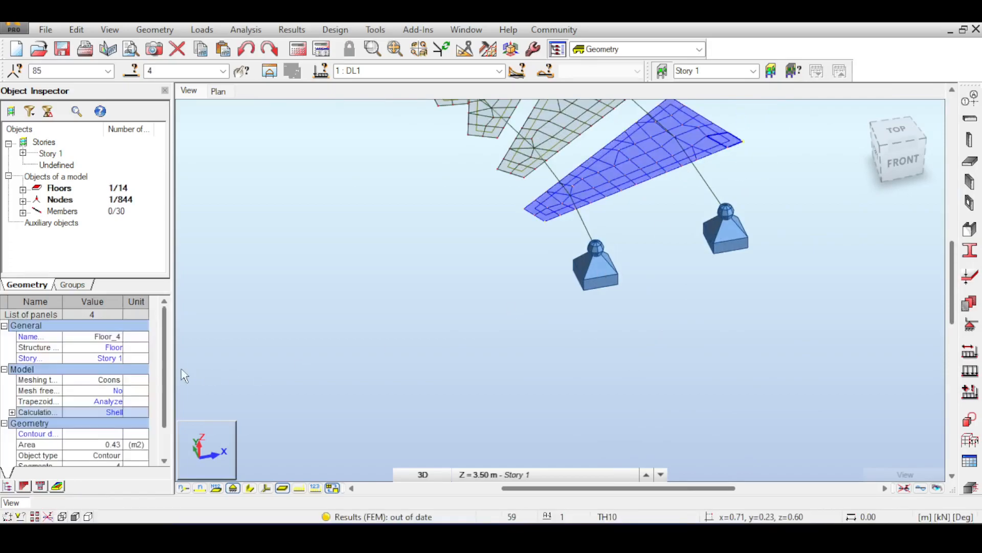
pyautogui.scroll(-2, 163, 358)
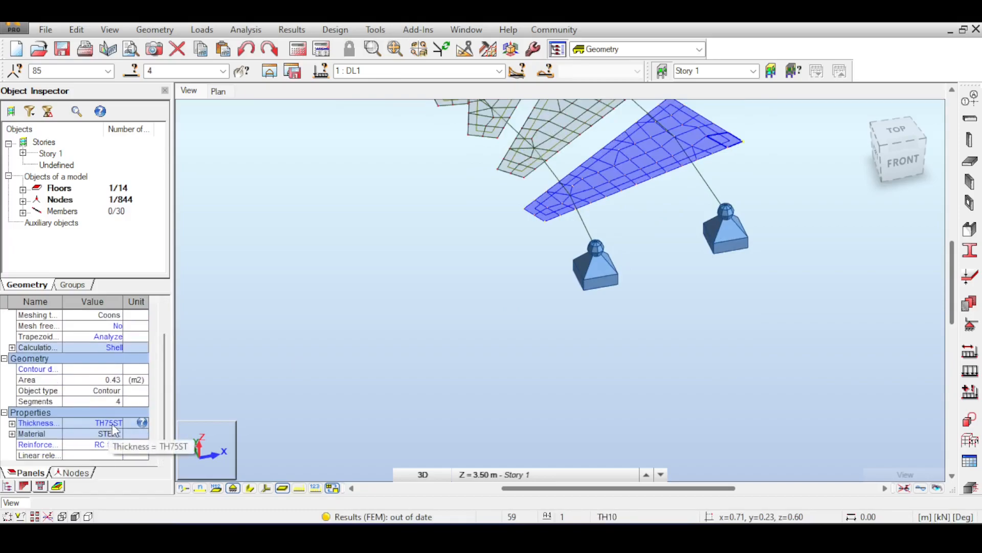
pyautogui.scroll(-5, 450, 245)
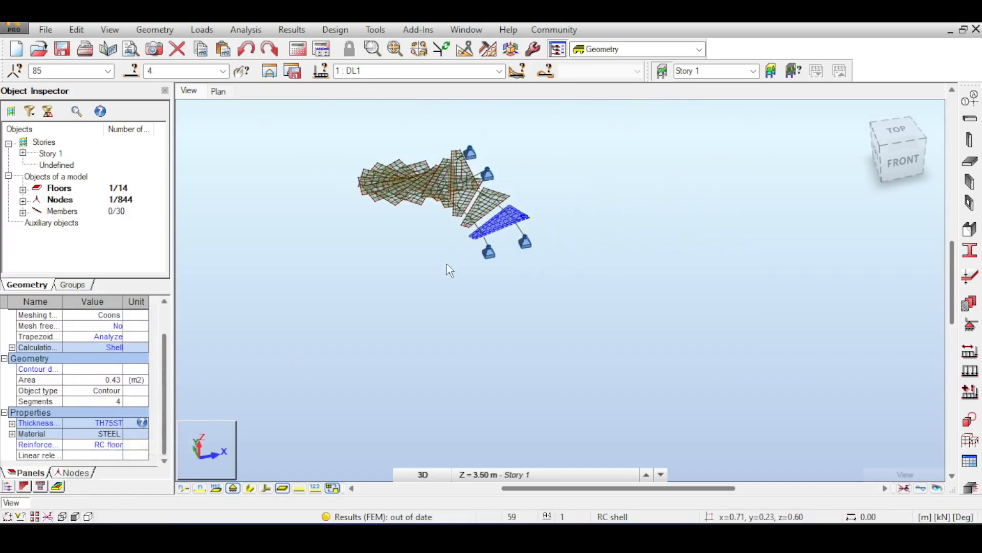
# Select all the tread panels of the relocated staircase and assign them the FE thickness TH10.
pyautogui.click(449, 268)
pyautogui.moveTo(324, 116); pyautogui.dragTo(484, 194)
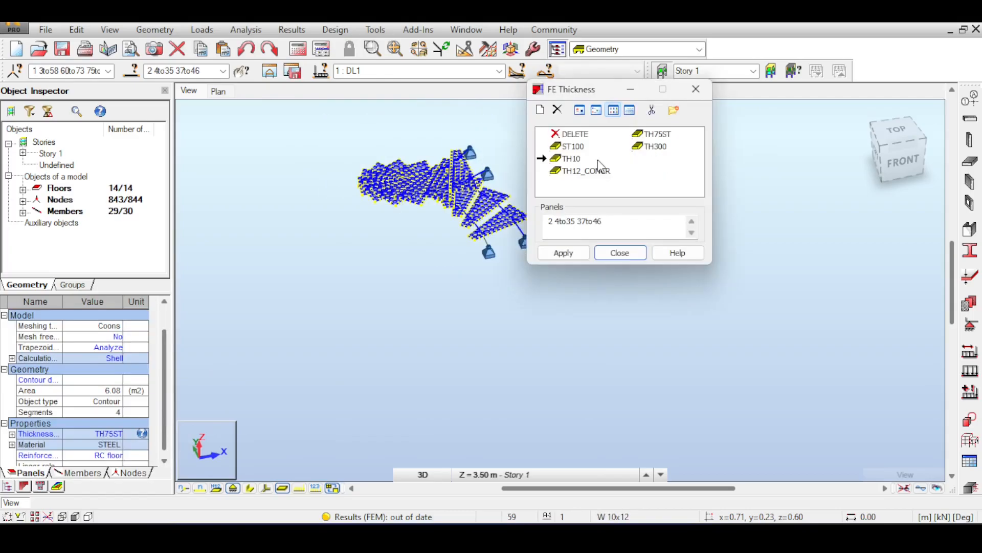
pyautogui.click(577, 159)
pyautogui.click(563, 253)
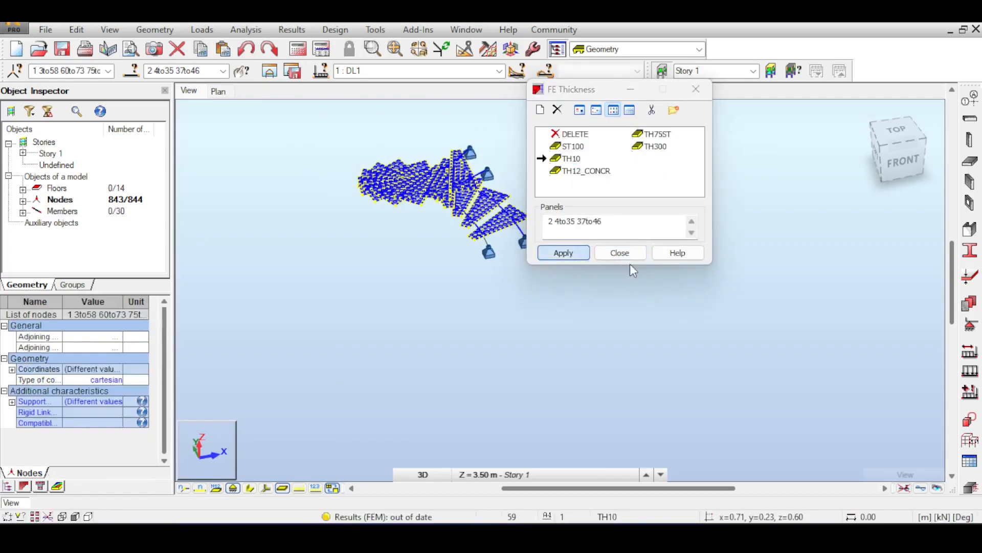
pyautogui.click(629, 255)
# Select the lowest tread panel again, verify its assigned thickness, and clear the selection.
pyautogui.scroll(2, 527, 235)
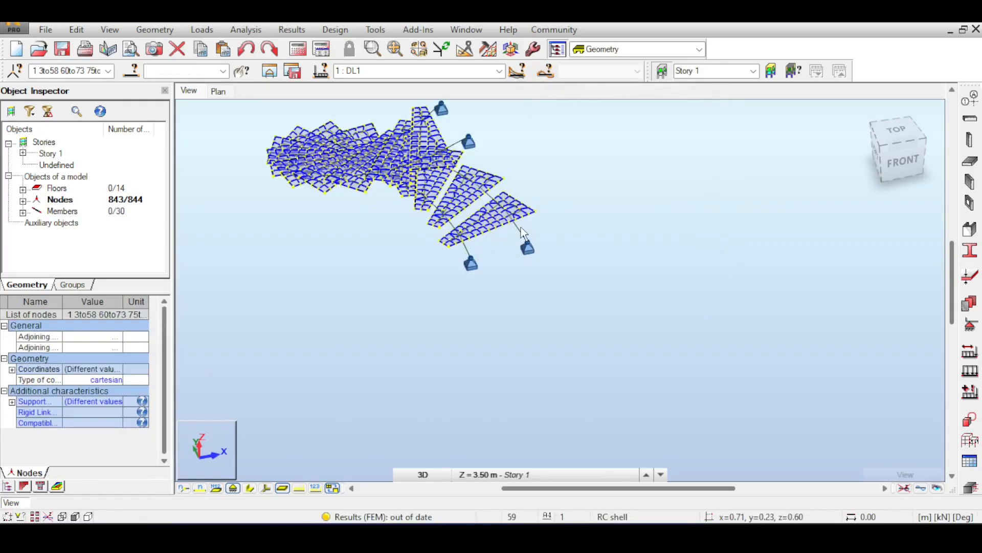
pyautogui.click(563, 165)
pyautogui.moveTo(533, 228); pyautogui.dragTo(532, 225)
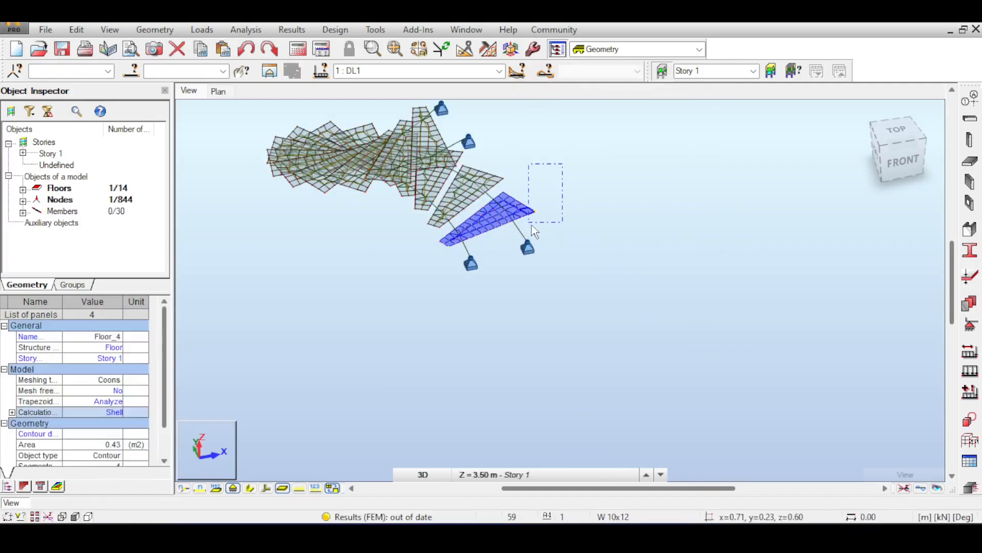
pyautogui.scroll(-2, 165, 375)
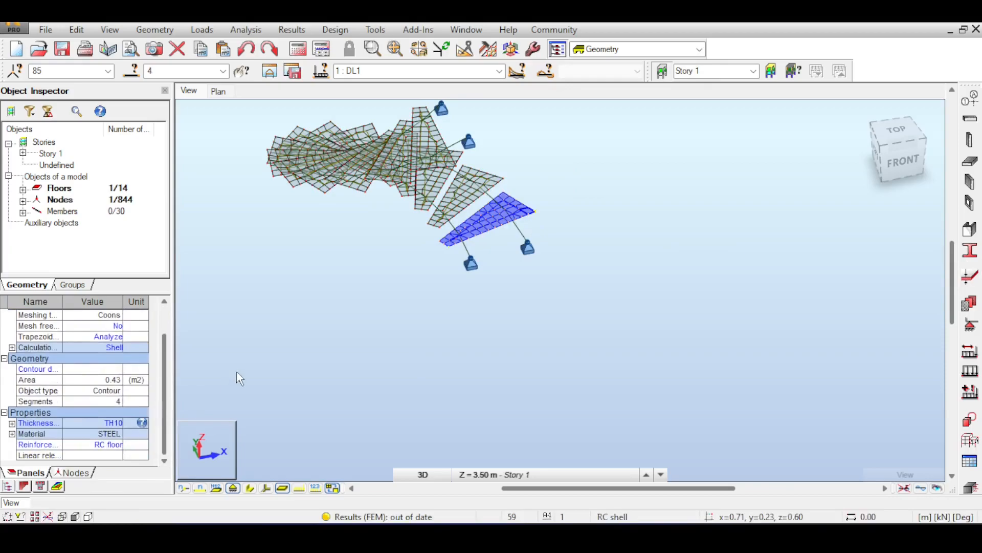
pyautogui.click(419, 255)
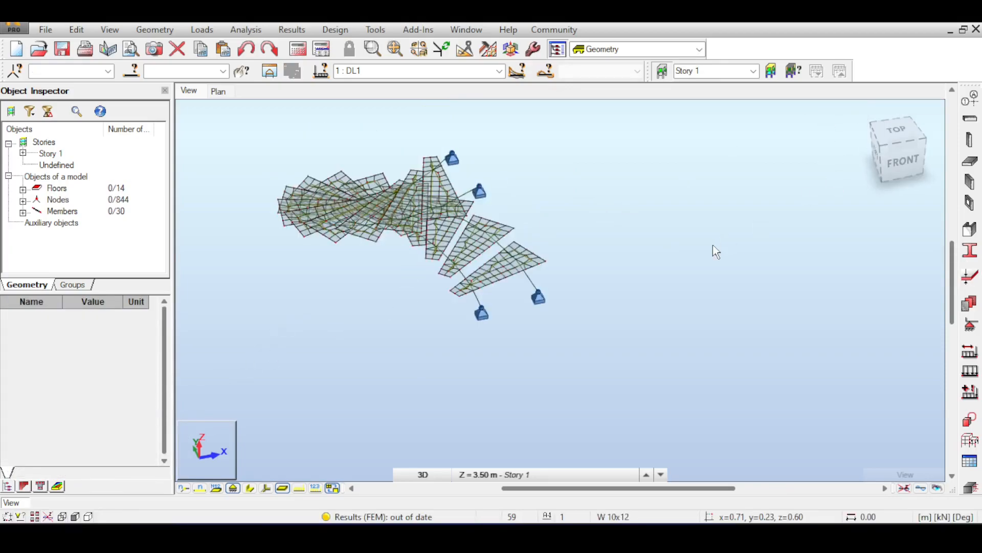
# Define a horizontal shell floor with thickness TH10 by a triangular contour from the central base point to the two outer base axis points.
pyautogui.scroll(-3, 712, 244)
pyautogui.moveTo(712, 244); pyautogui.dragTo(677, 197, button='middle')
pyautogui.scroll(5, 676, 215)
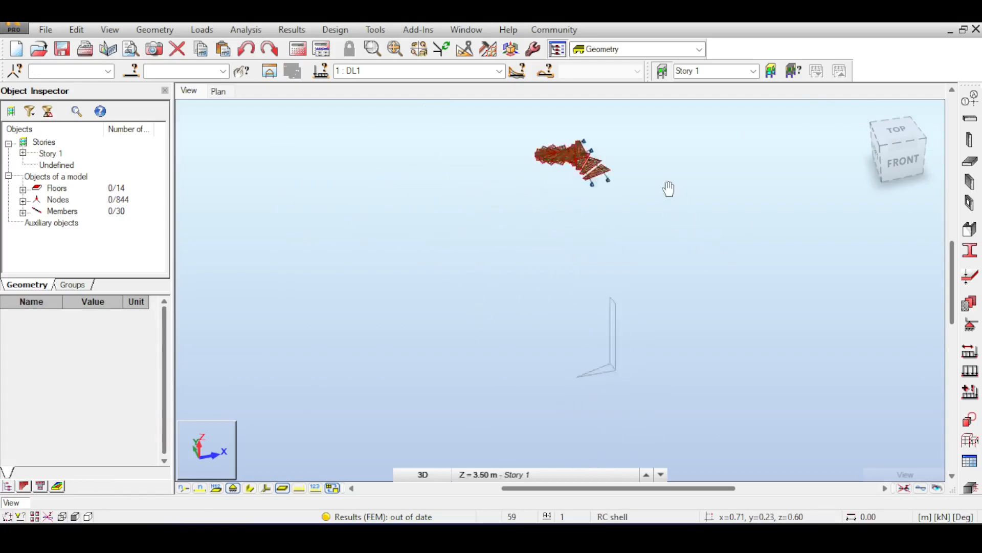
pyautogui.scroll(6, 634, 255)
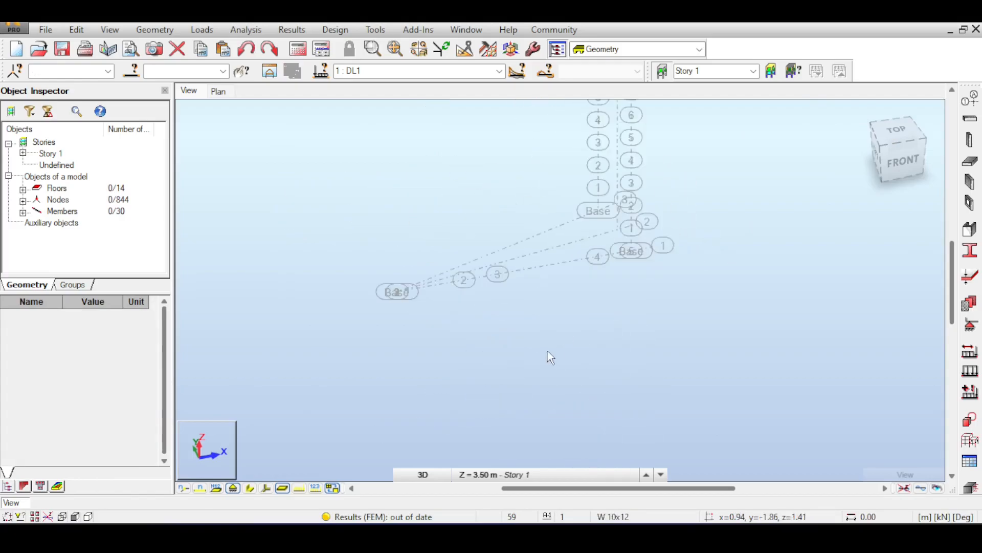
pyautogui.moveTo(512, 284); pyautogui.dragTo(691, 204, button='middle')
pyautogui.scroll(-2, 691, 204)
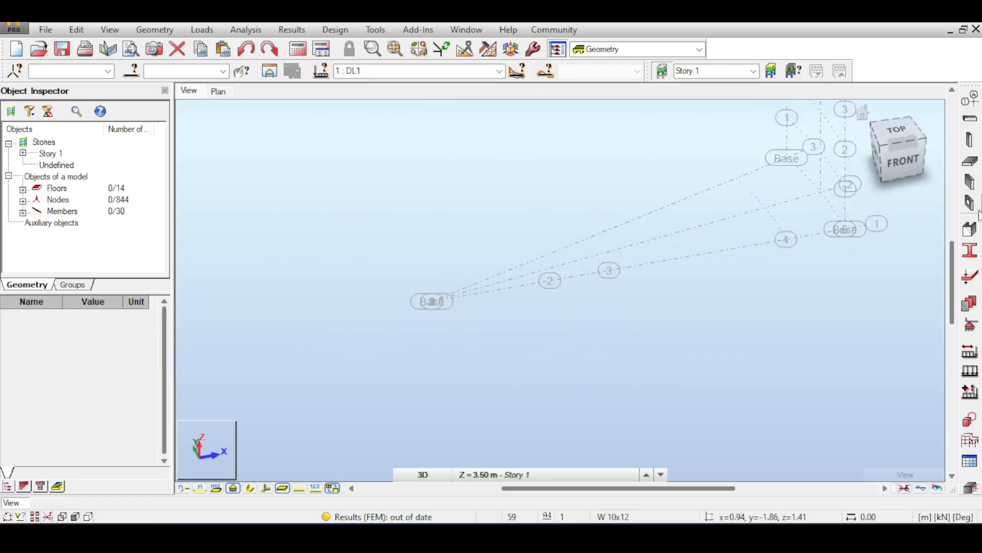
pyautogui.click(967, 162)
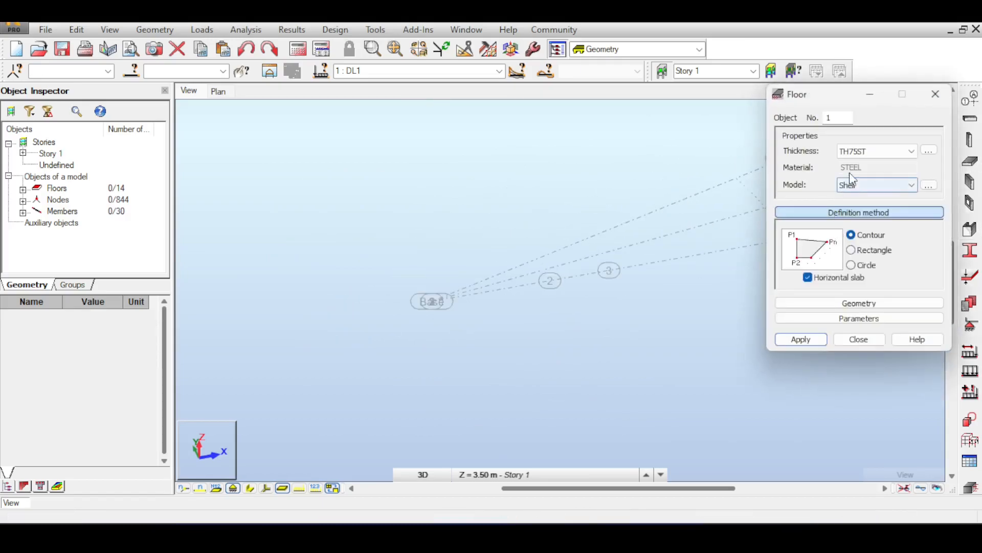
pyautogui.click(864, 151)
pyautogui.click(864, 200)
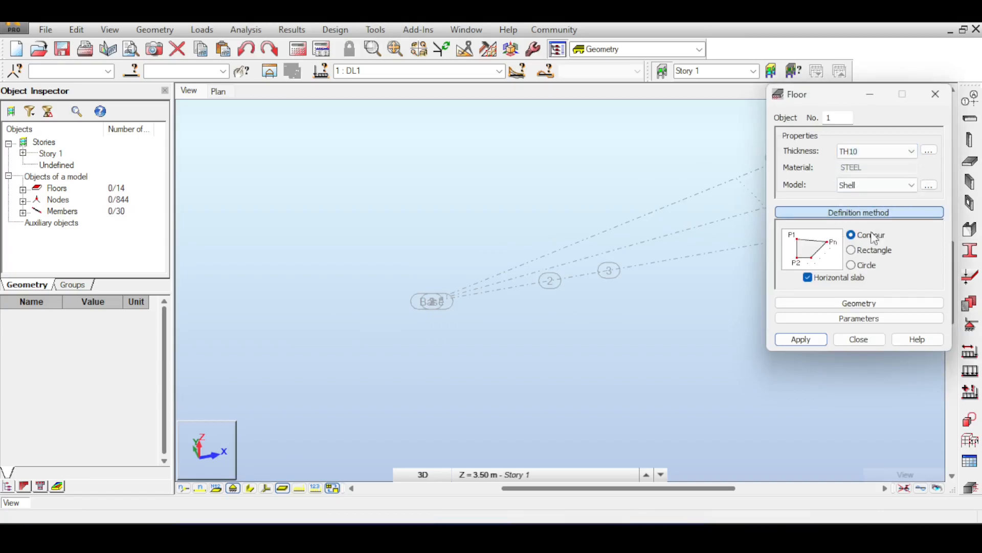
pyautogui.click(852, 236)
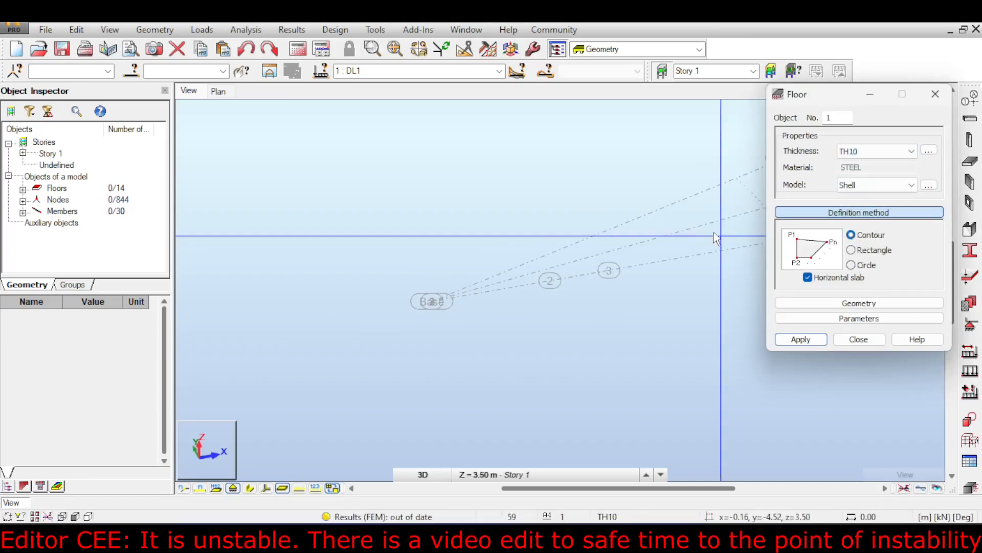
pyautogui.click(453, 305)
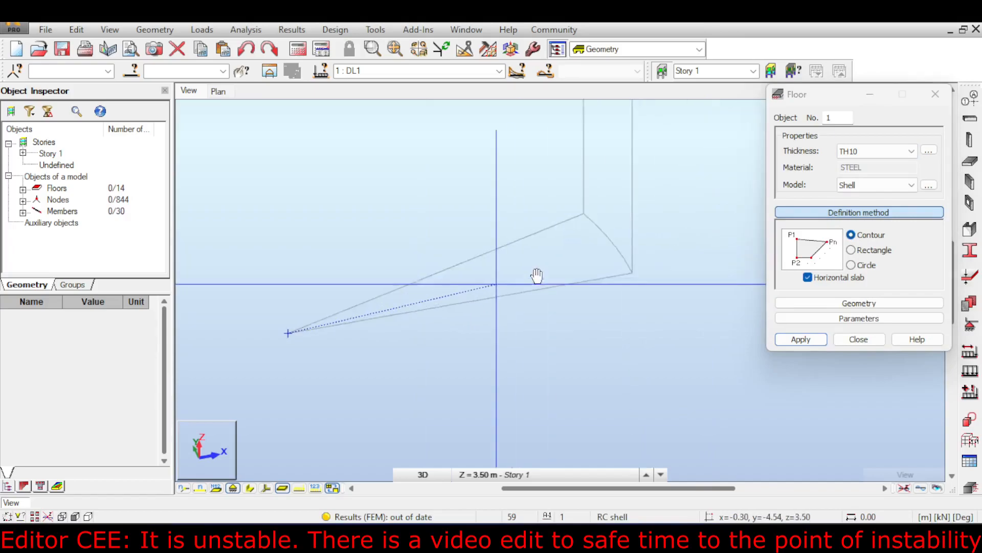
pyautogui.click(630, 274)
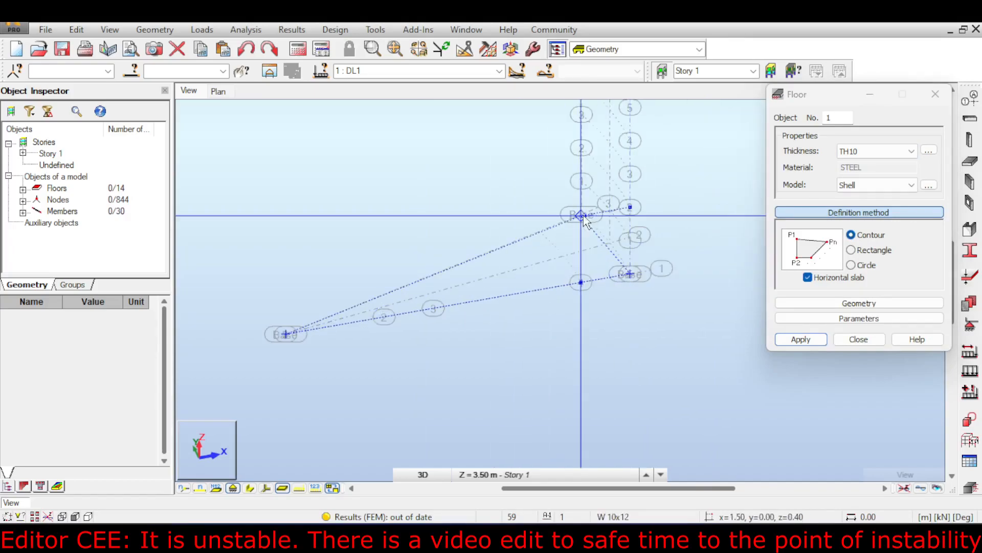
pyautogui.click(582, 214)
pyautogui.click(286, 334)
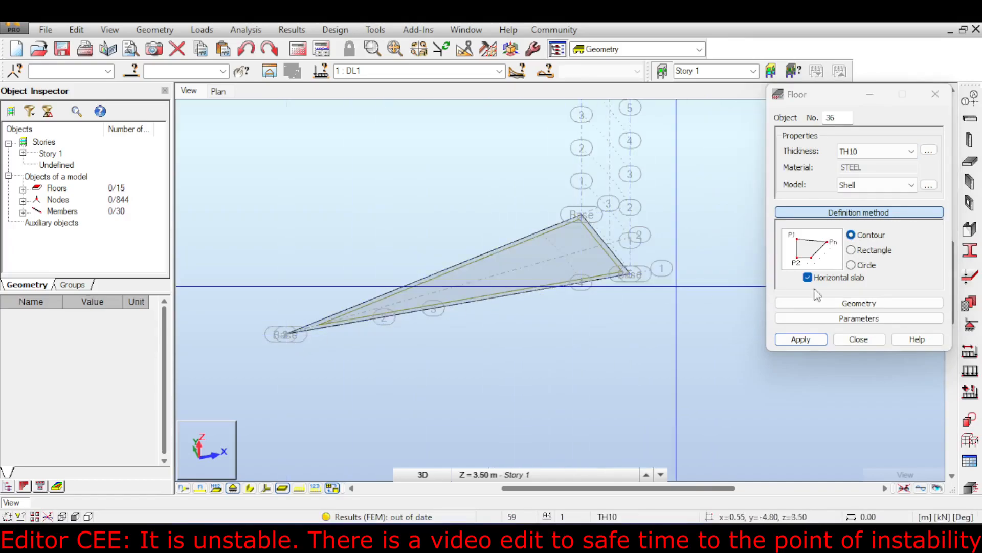
pyautogui.click(859, 339)
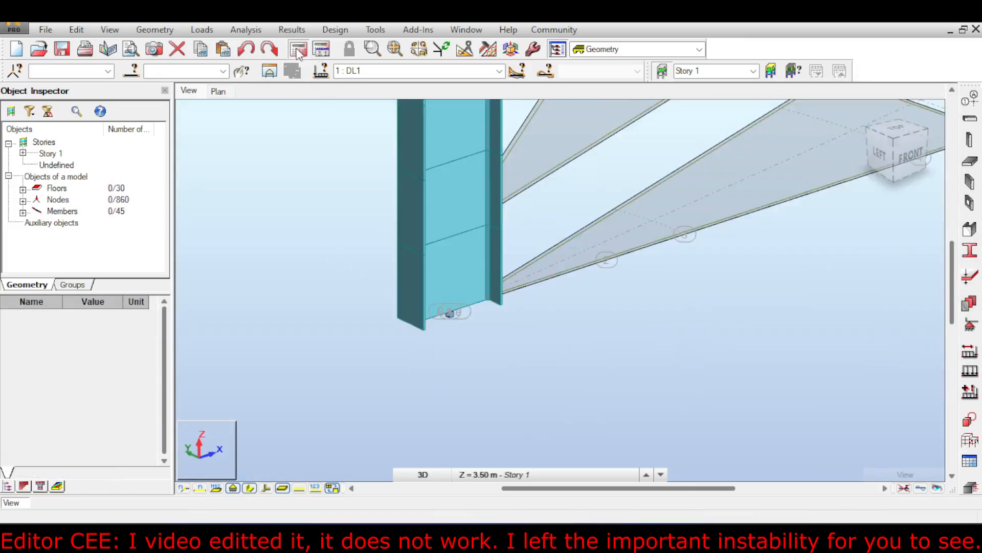
# Calculate the structure, ignoring all the instability warnings, and open the Supports definition.
pyautogui.click(298, 51)
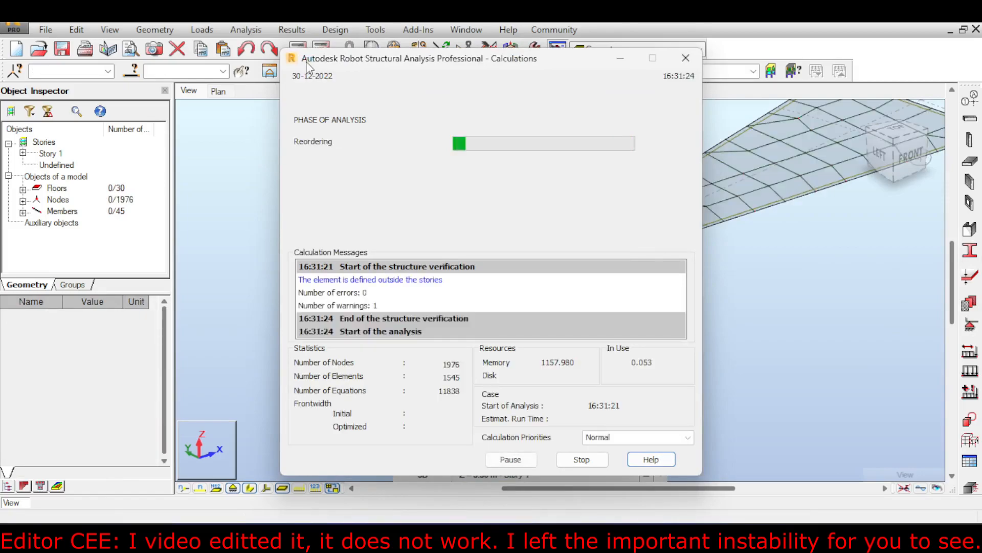
pyautogui.click(514, 322)
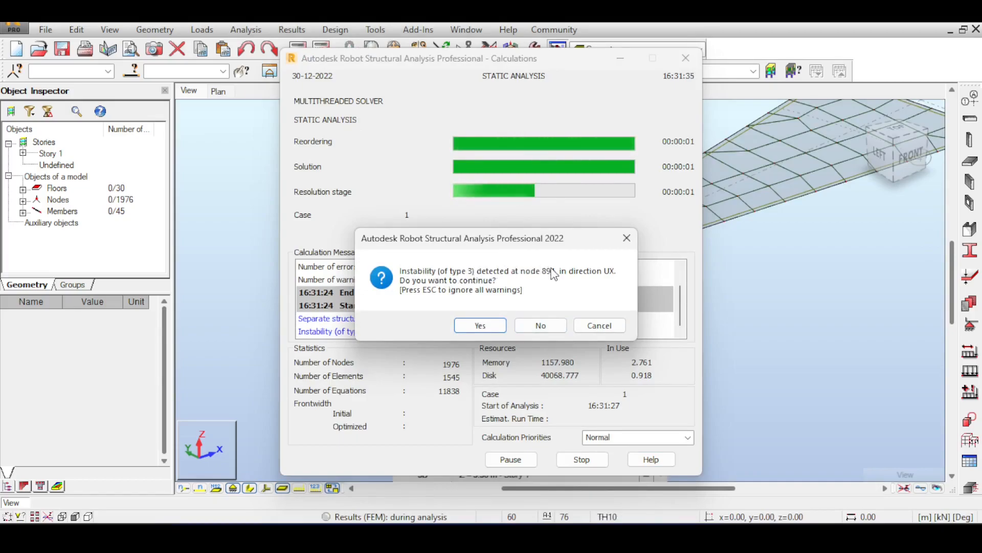
pyautogui.press('Escape')
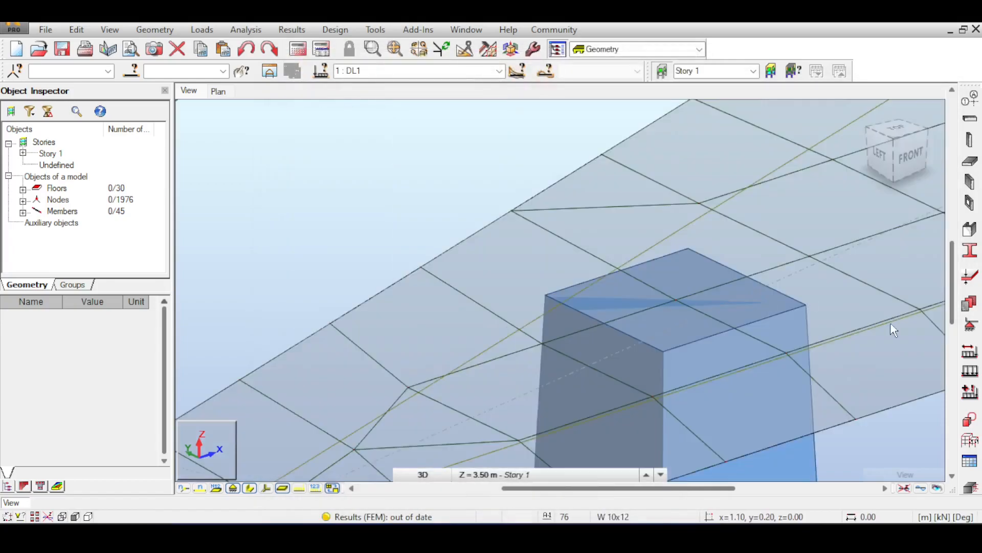
pyautogui.click(971, 325)
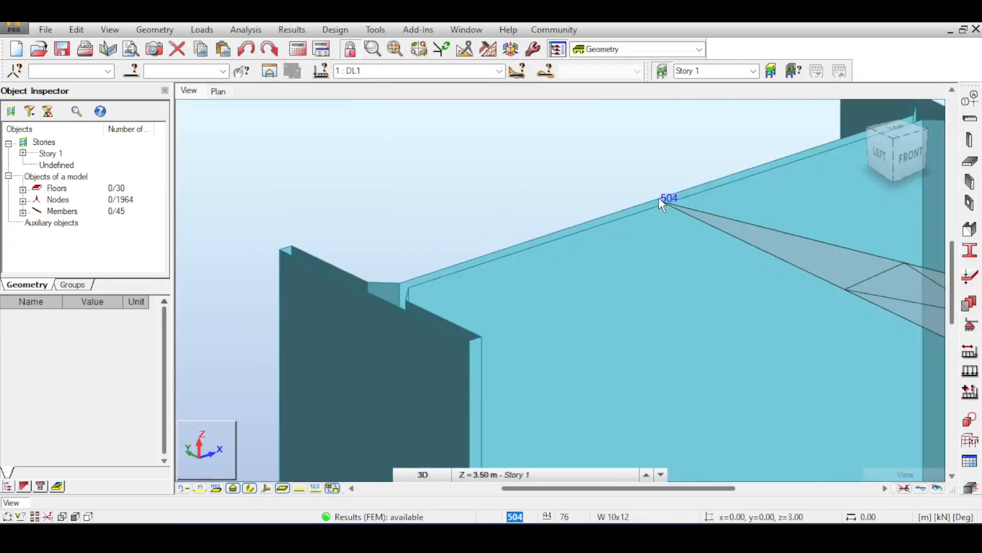
# Examine the top of the central column and the points where the upper treads meet it.
pyautogui.scroll(-3, 658, 197)
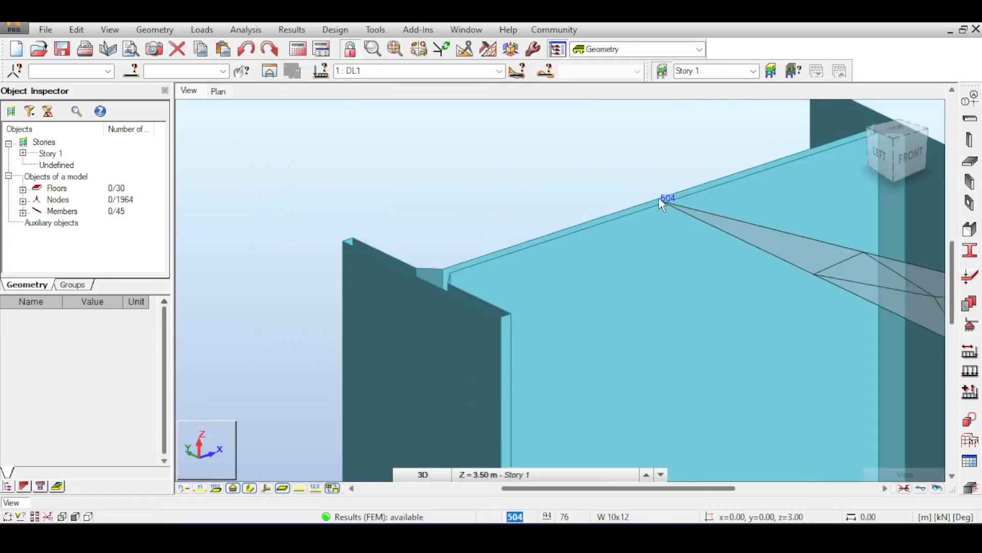
pyautogui.scroll(-3, 665, 205)
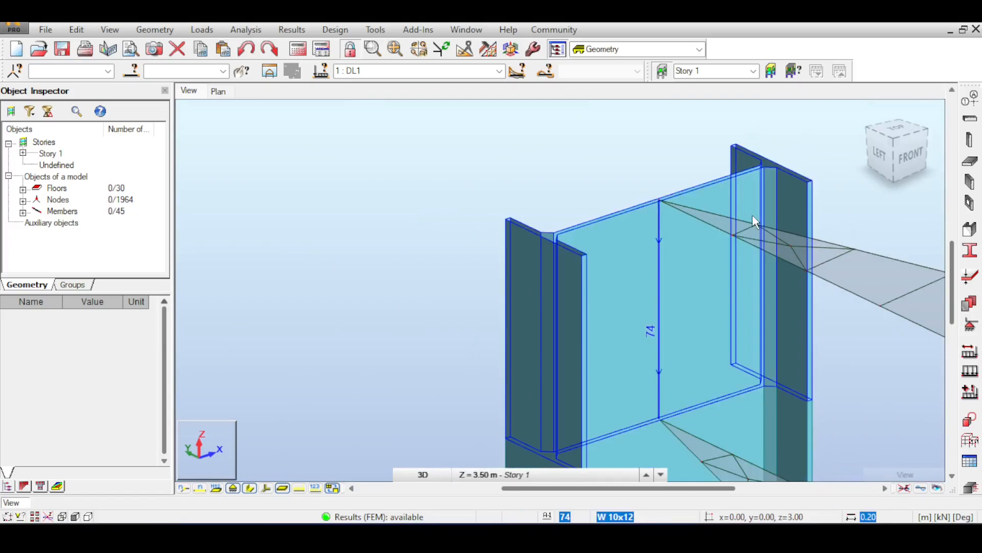
pyautogui.scroll(-2, 705, 217)
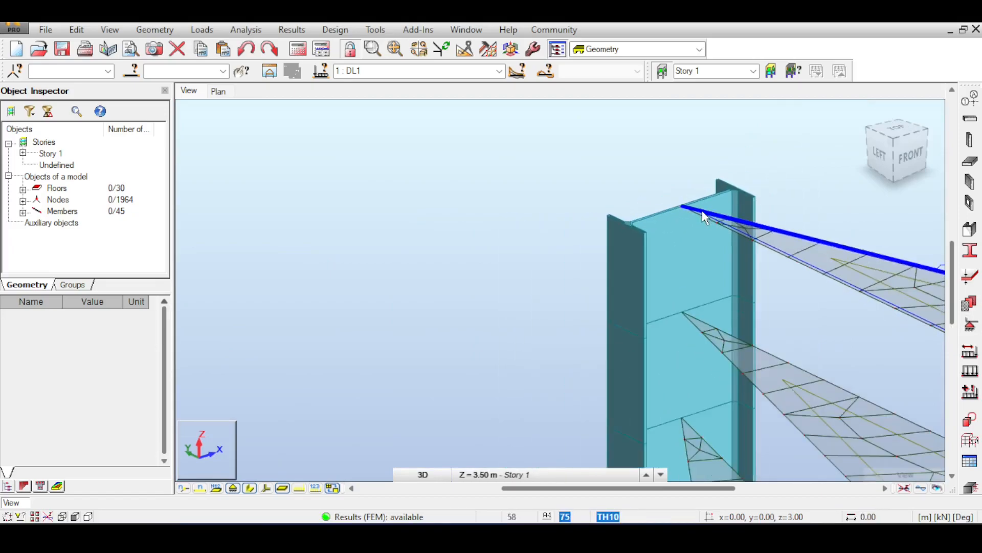
pyautogui.scroll(-2, 733, 229)
pyautogui.moveTo(803, 171); pyautogui.dragTo(682, 180, button='middle')
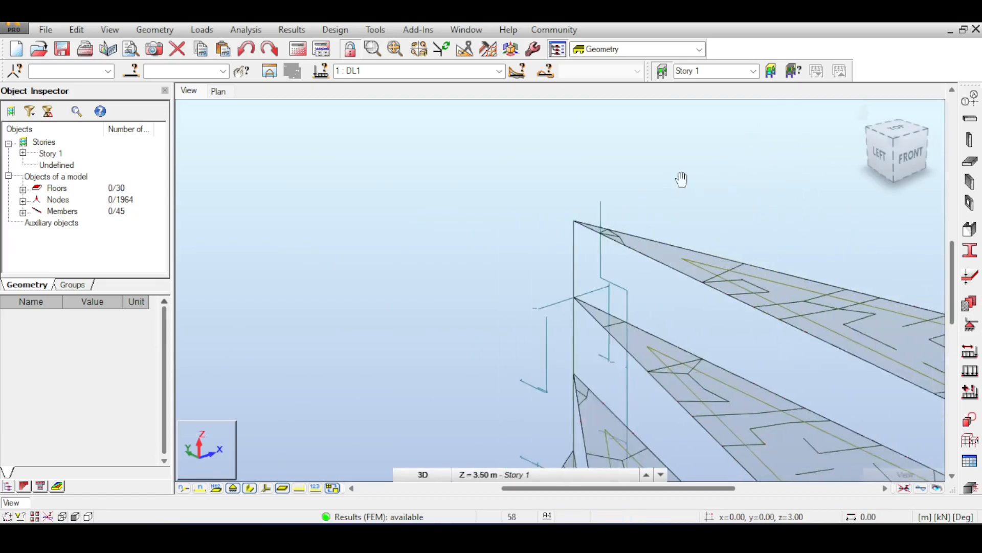
pyautogui.scroll(-2, 742, 204)
pyautogui.moveTo(754, 193); pyautogui.dragTo(675, 198, button='middle')
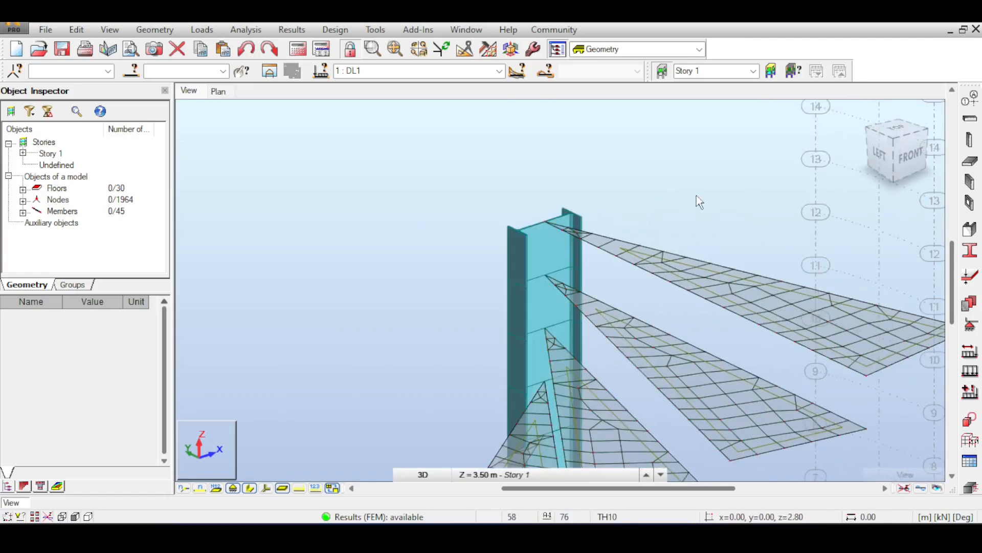
pyautogui.scroll(-1, 701, 204)
pyautogui.scroll(4, 702, 205)
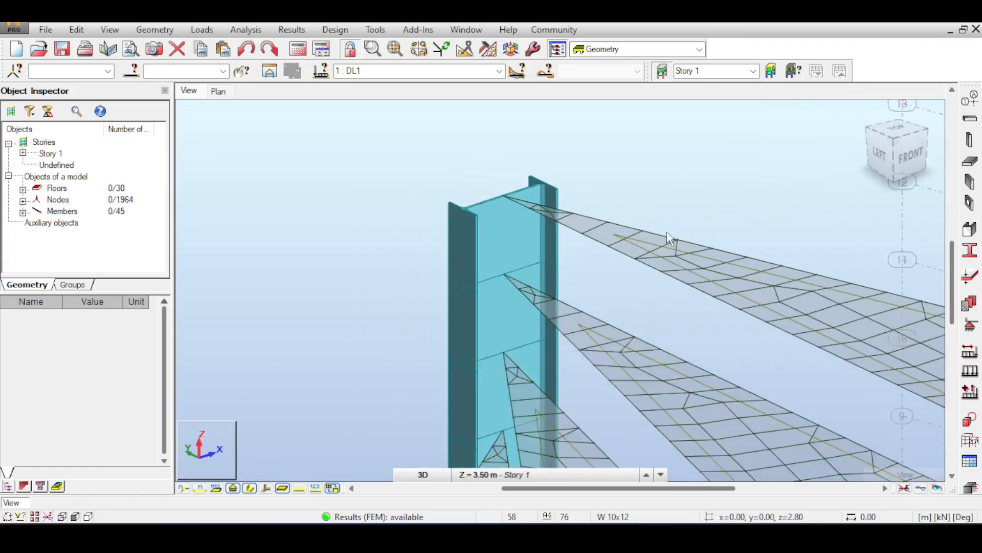
# Switch on the deformation display and view the complete spiral staircase.
pyautogui.scroll(-8, 668, 233)
pyautogui.click(922, 487)
pyautogui.scroll(-2, 517, 208)
pyautogui.moveTo(538, 215); pyautogui.dragTo(477, 211, button='middle')
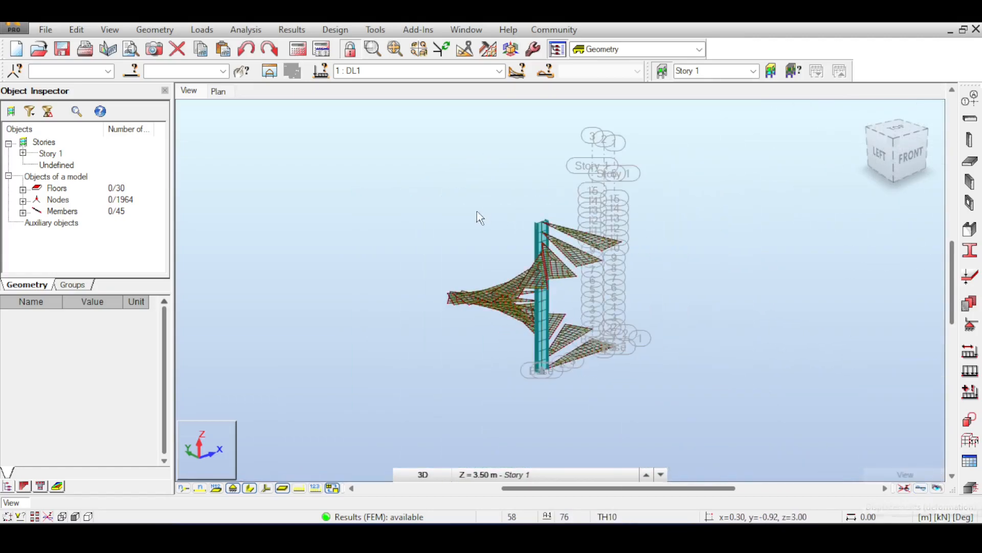
# Delete all the treads above the lowest one with the upper column segments, accepting the change to the results status.
pyautogui.scroll(5, 477, 210)
pyautogui.scroll(-4, 604, 201)
pyautogui.moveTo(678, 156); pyautogui.dragTo(461, 335)
pyautogui.press('Delete')
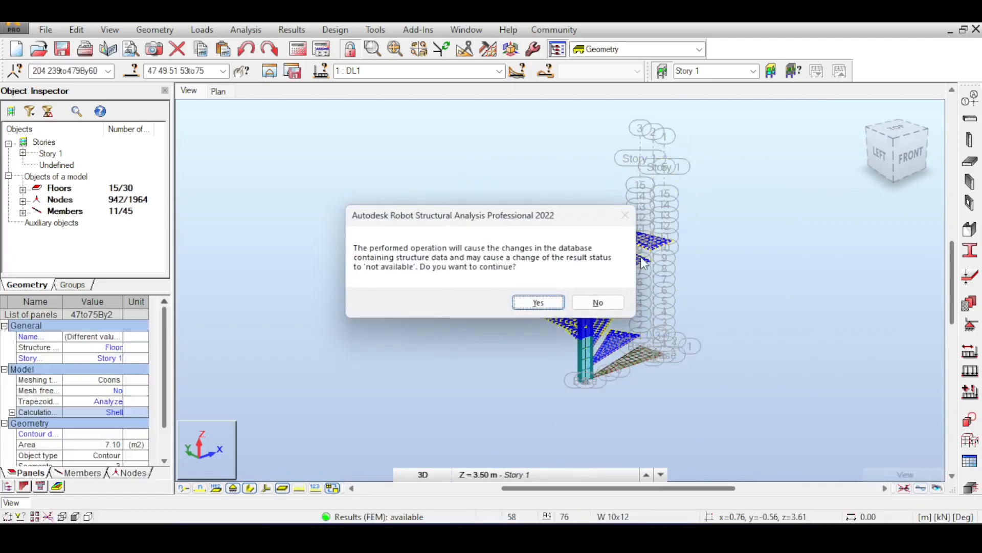
pyautogui.click(538, 303)
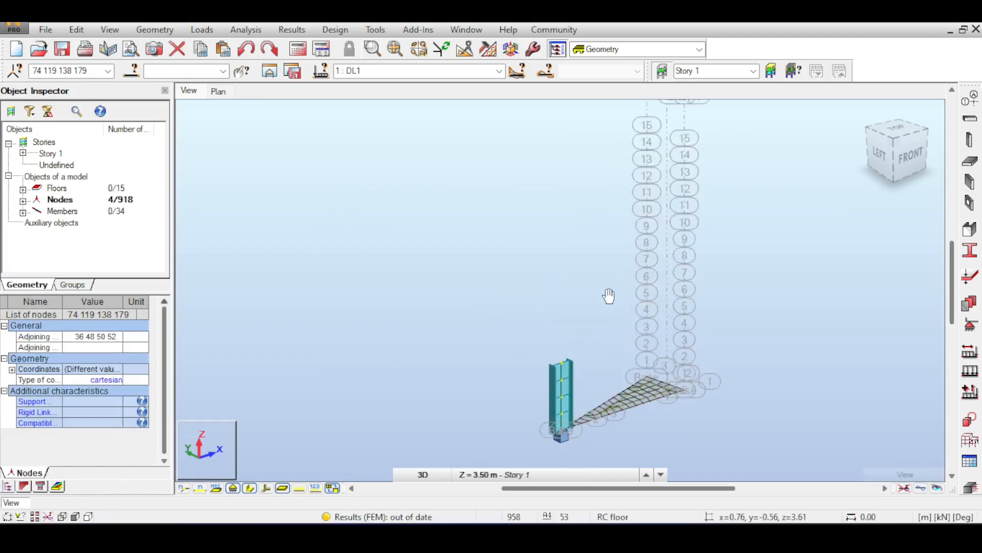
# Delete the remaining column segments above the lowest segment at the base.
pyautogui.moveTo(609, 296); pyautogui.dragTo(615, 252, button='middle')
pyautogui.moveTo(625, 235); pyautogui.dragTo(578, 332)
pyautogui.press('Delete')
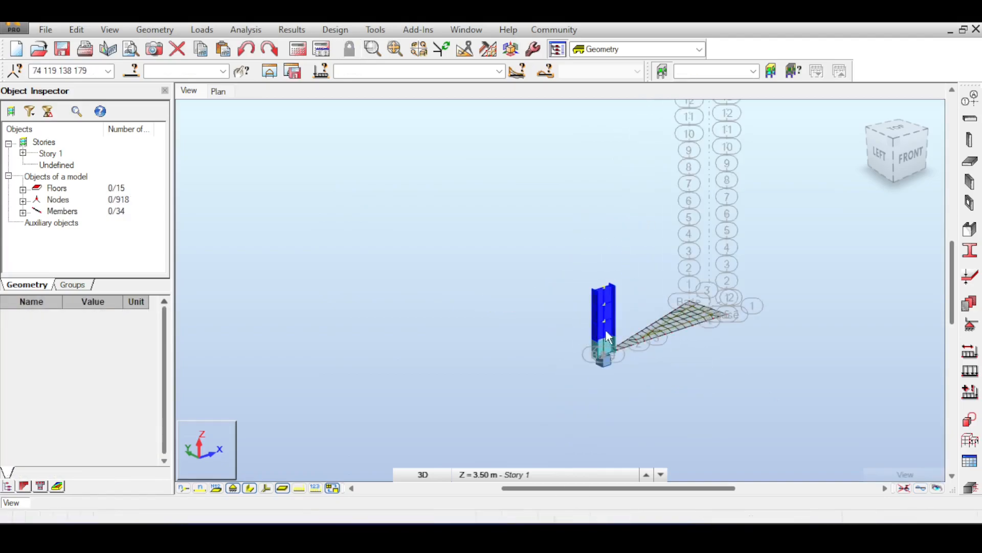
# Delete the last column segment standing on the base next to the lowest tread.
pyautogui.scroll(3, 609, 338)
pyautogui.click(629, 315)
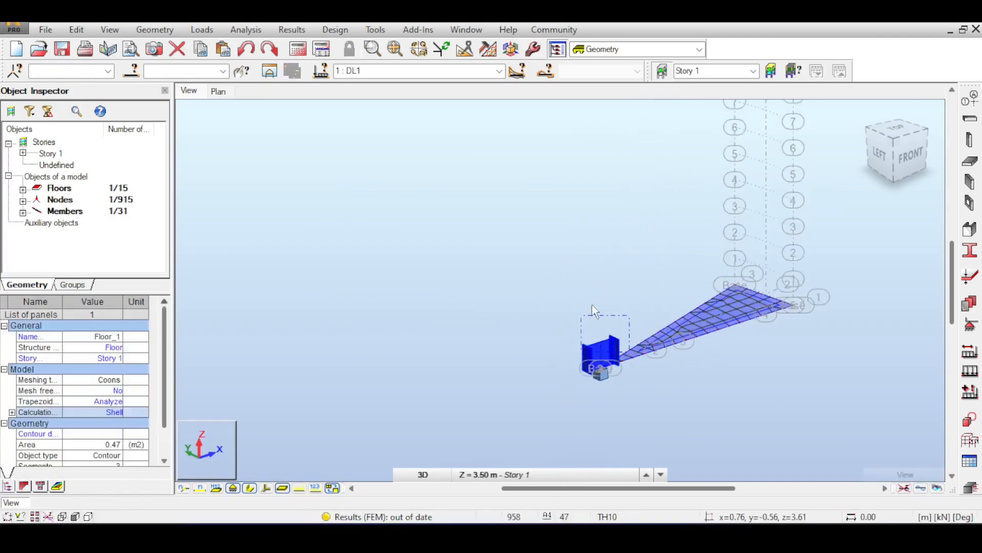
pyautogui.click(597, 296)
pyautogui.click(571, 361)
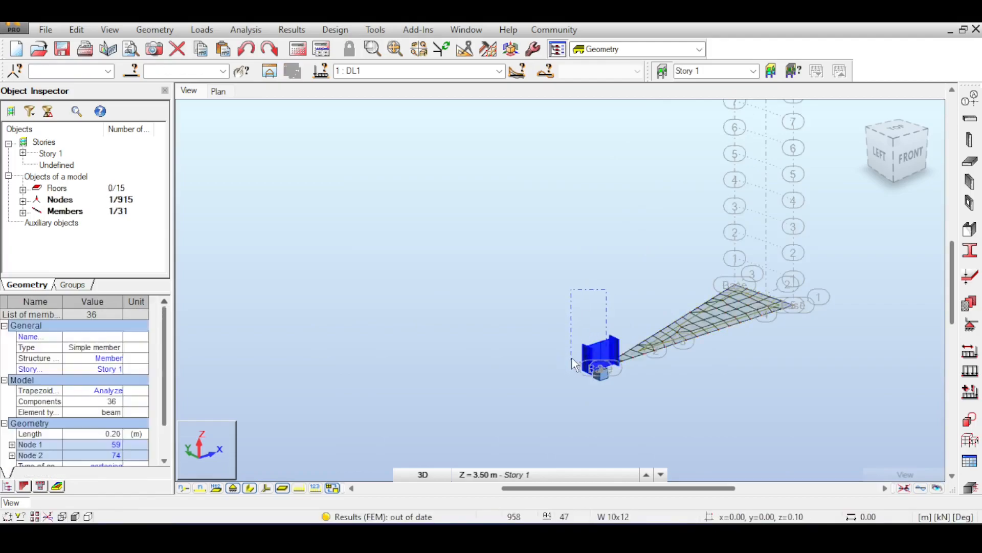
pyautogui.press('Delete')
# Run the calculation with the lowest tread attached directly to the fixed support at the base.
pyautogui.scroll(3, 598, 353)
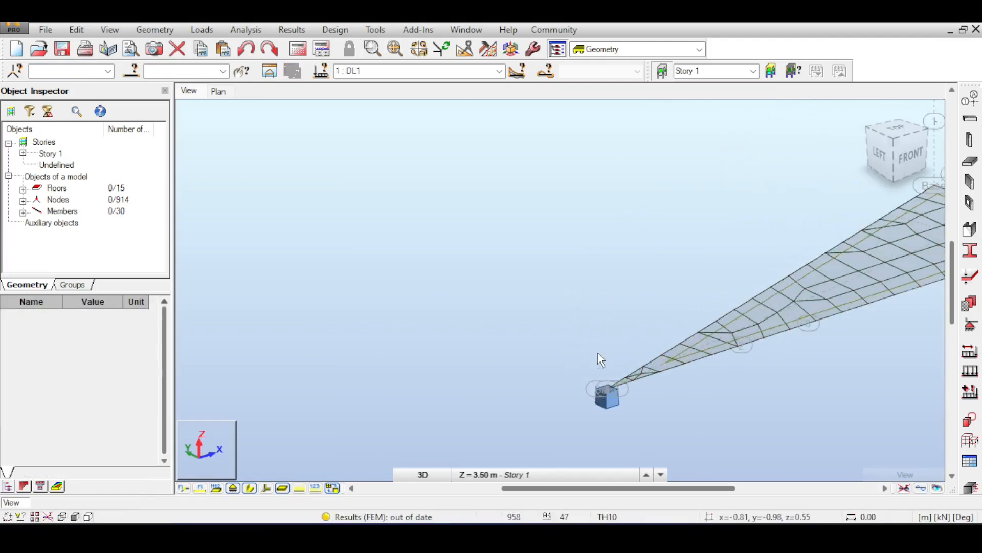
pyautogui.scroll(2, 603, 358)
pyautogui.moveTo(604, 358); pyautogui.dragTo(555, 289, button='middle')
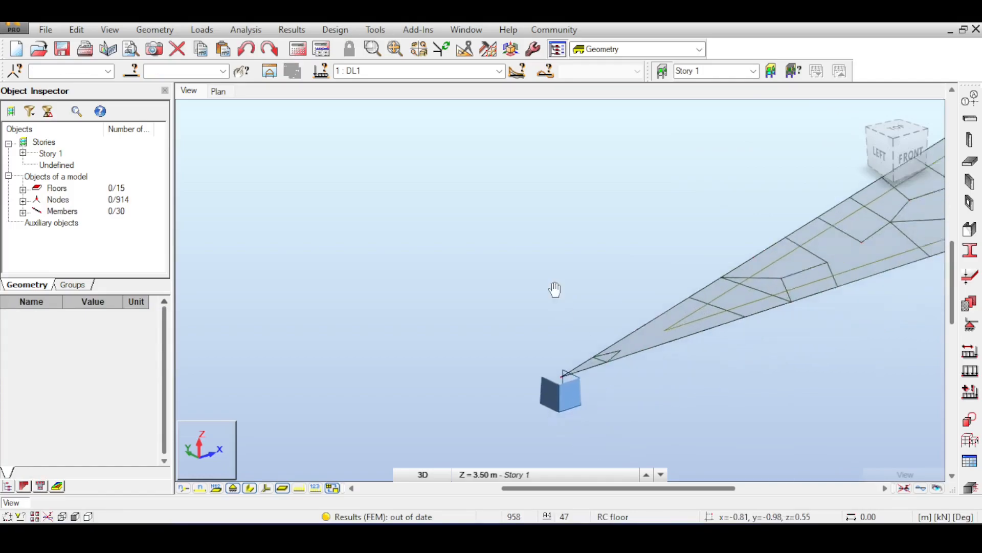
pyautogui.scroll(3, 542, 341)
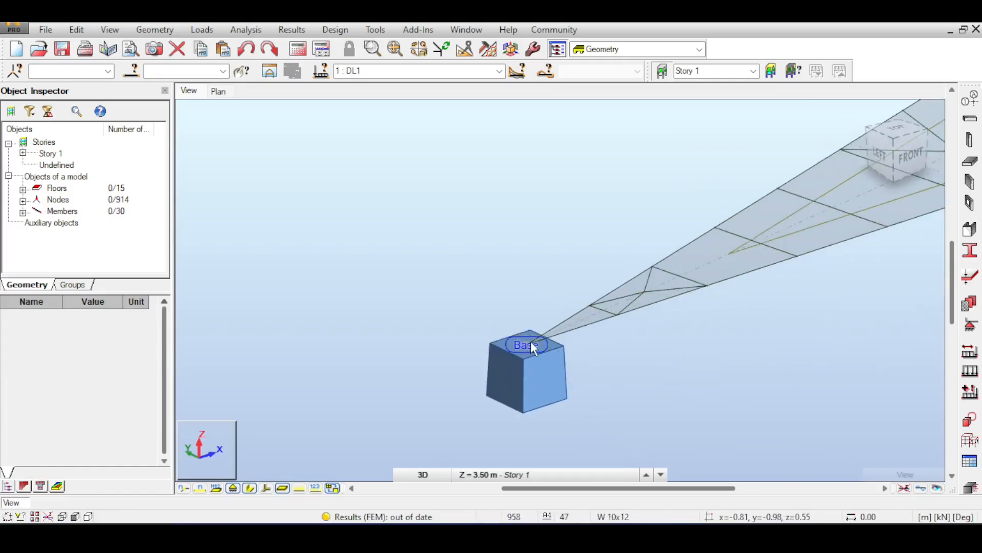
pyautogui.click(305, 49)
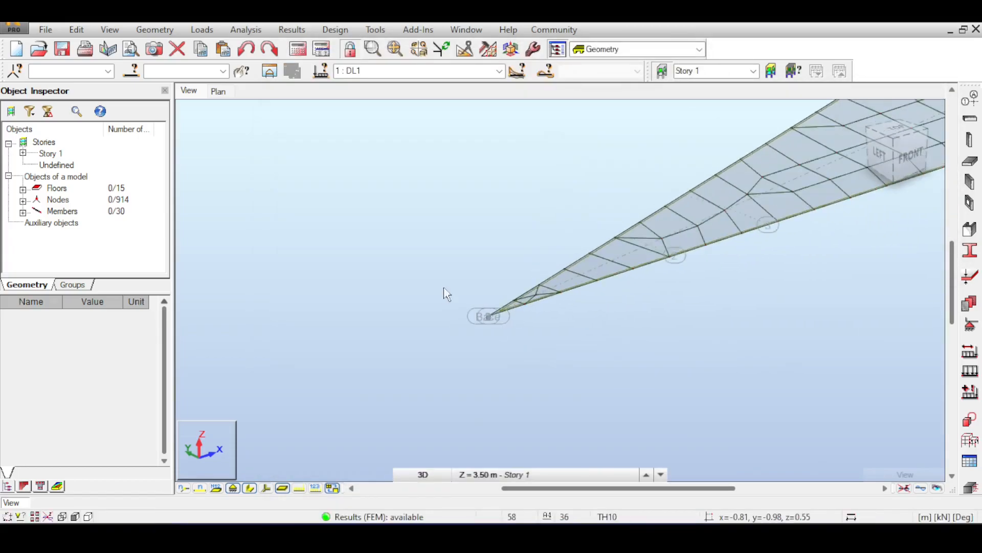
# Try to delete the fixed nodal support at the lowest tread's pointed inner end.
pyautogui.scroll(5, 512, 300)
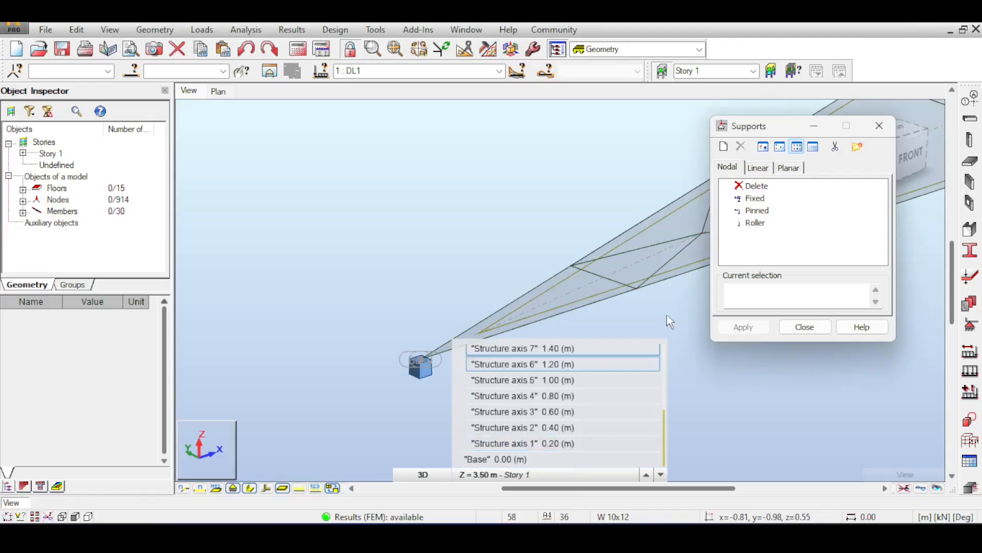
pyautogui.click(750, 189)
pyautogui.click(432, 364)
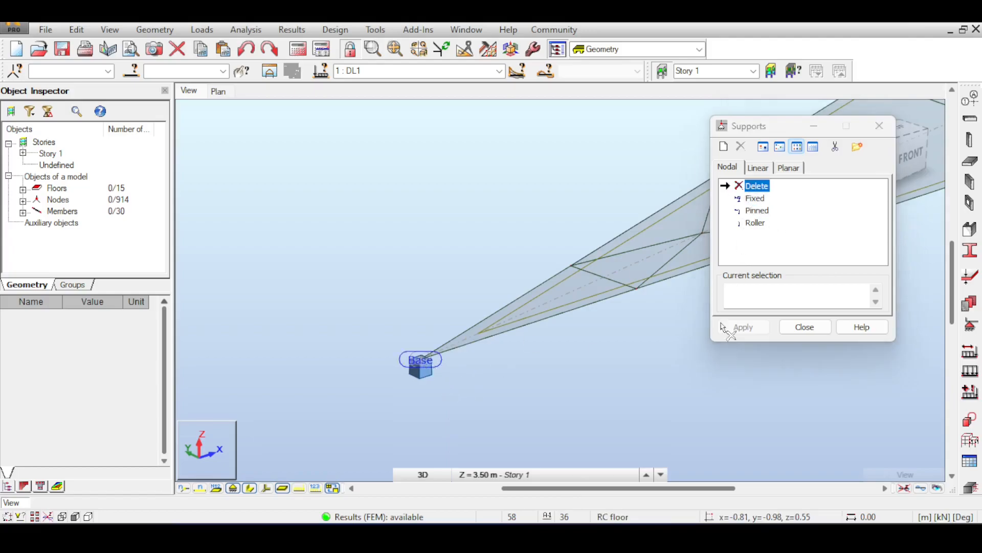
pyautogui.moveTo(469, 411); pyautogui.dragTo(463, 405)
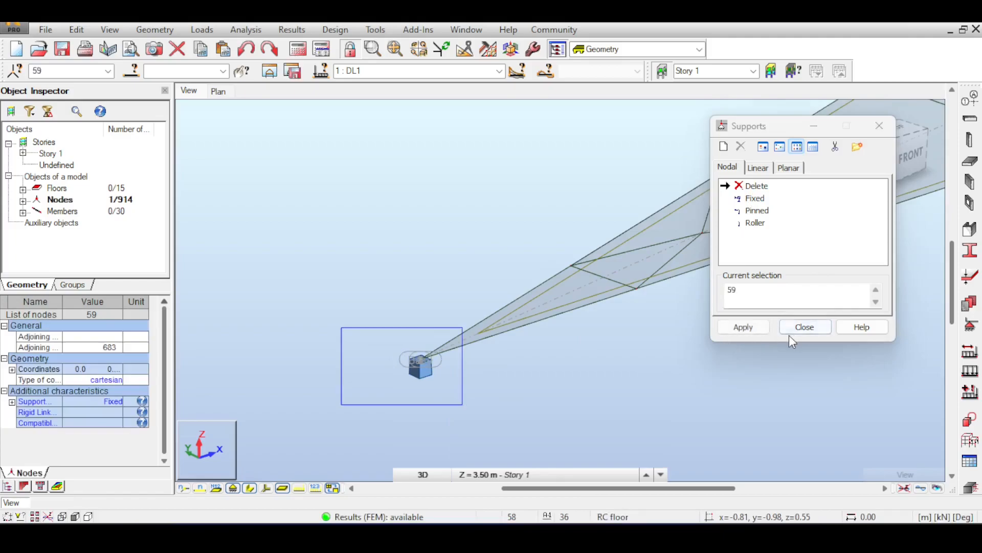
pyautogui.click(748, 328)
pyautogui.press('Return')
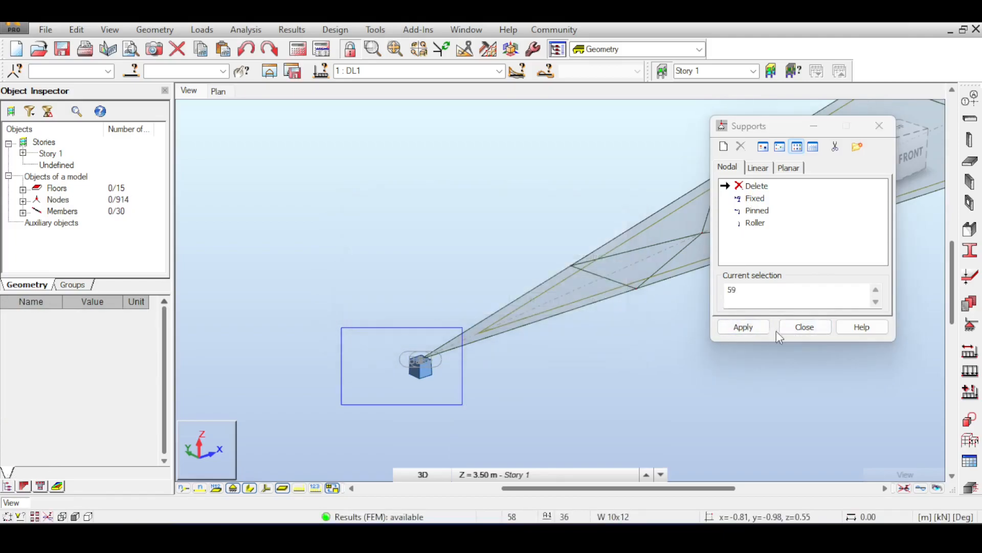
pyautogui.click(805, 327)
# Delete the lowest triangular tread together with the support at its tip.
pyautogui.keyDown('shift'); pyautogui.moveTo(568, 336); pyautogui.dragTo(486, 332, button='middle'); pyautogui.keyUp('shift')
pyautogui.scroll(-5, 486, 327)
pyautogui.moveTo(329, 164); pyautogui.dragTo(757, 366)
pyautogui.press('Delete')
# Add a radial axis at 0.10 m to the cylindrical structural axes and apply the change.
pyautogui.scroll(4, 642, 345)
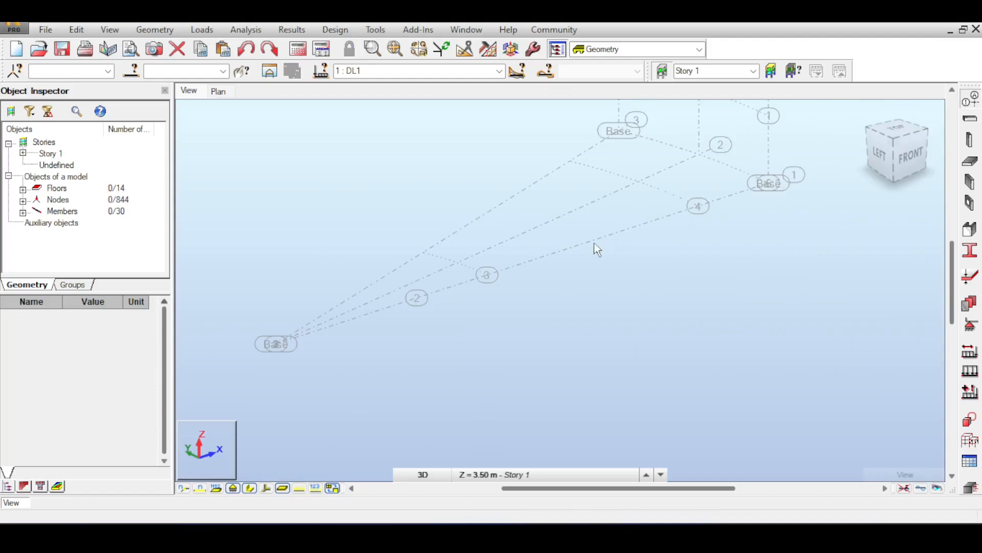
pyautogui.doubleClick(525, 263)
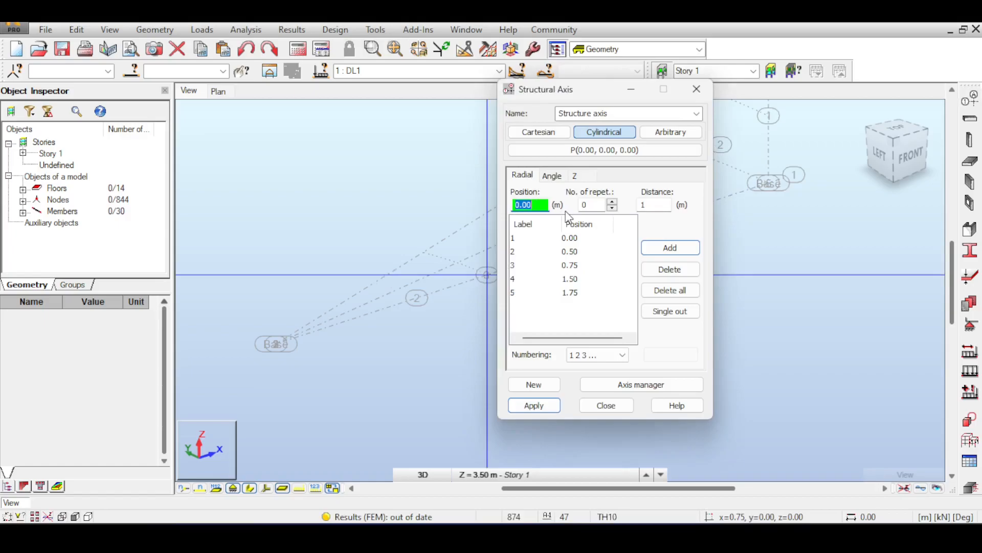
pyautogui.press('Return')
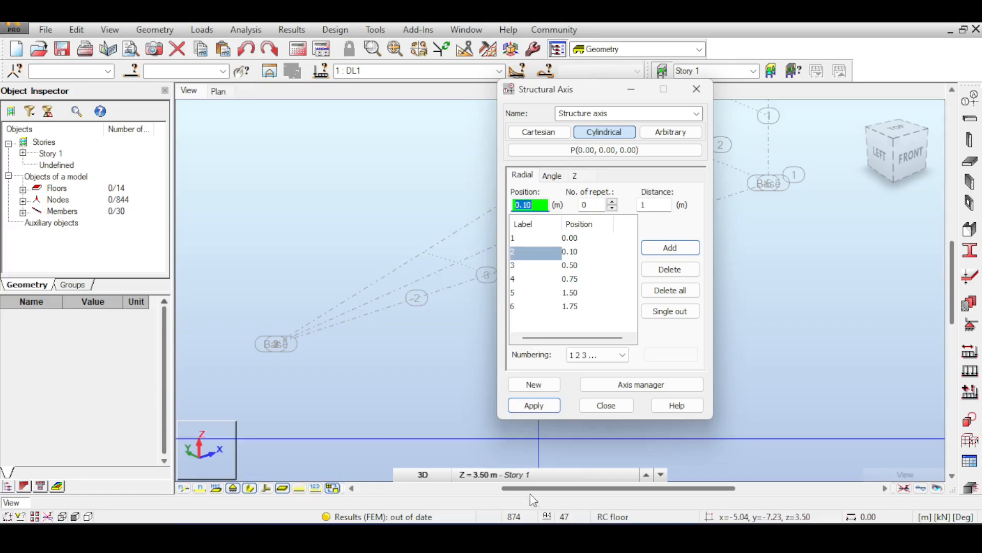
pyautogui.click(534, 405)
pyautogui.click(630, 407)
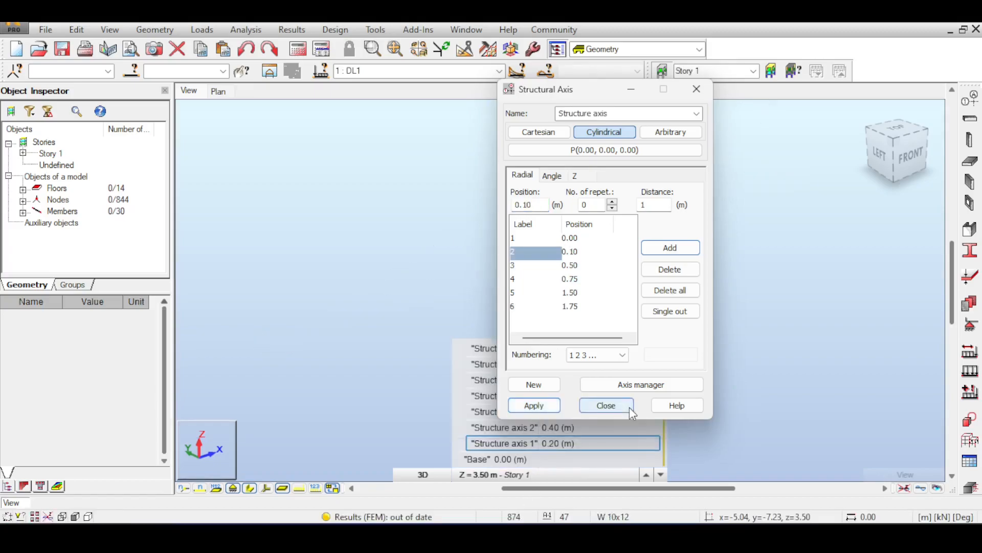
# Draw a four-sided horizontal TH10 shell floor by contour at base level, from the 0.10 m radial axis to the two outer base corners.
pyautogui.scroll(10, 558, 289)
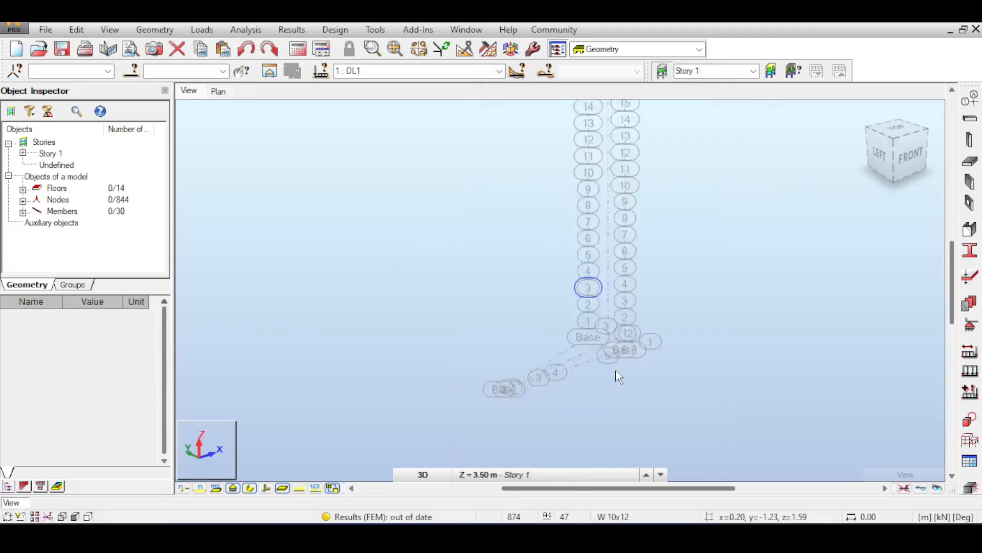
pyautogui.scroll(6, 482, 393)
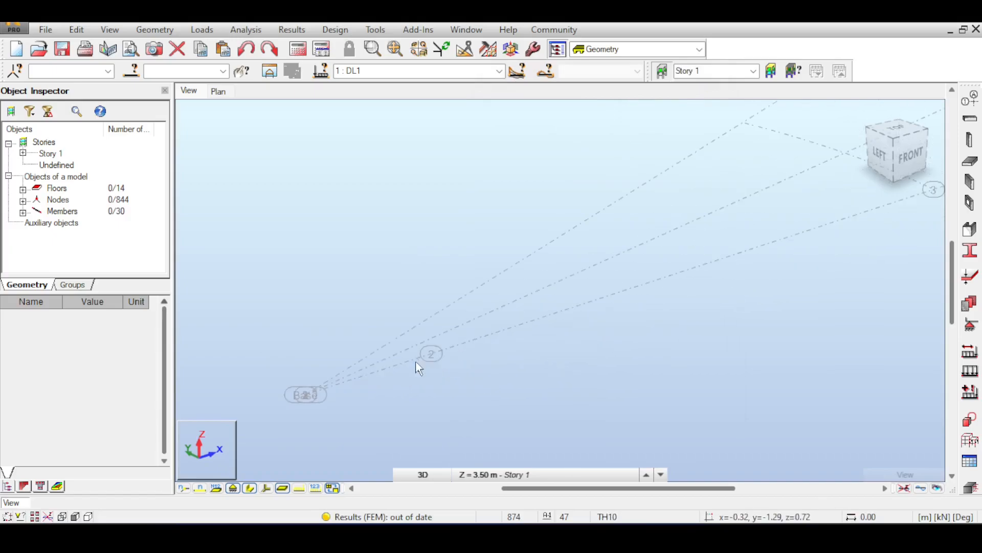
pyautogui.scroll(-3, 553, 371)
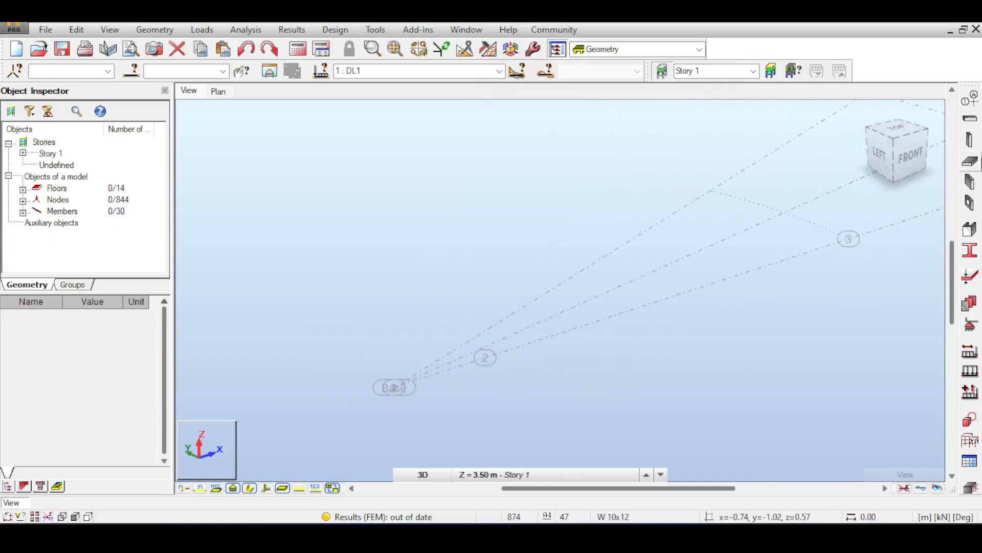
pyautogui.scroll(-2, 531, 269)
pyautogui.moveTo(566, 228); pyautogui.dragTo(515, 222, button='middle')
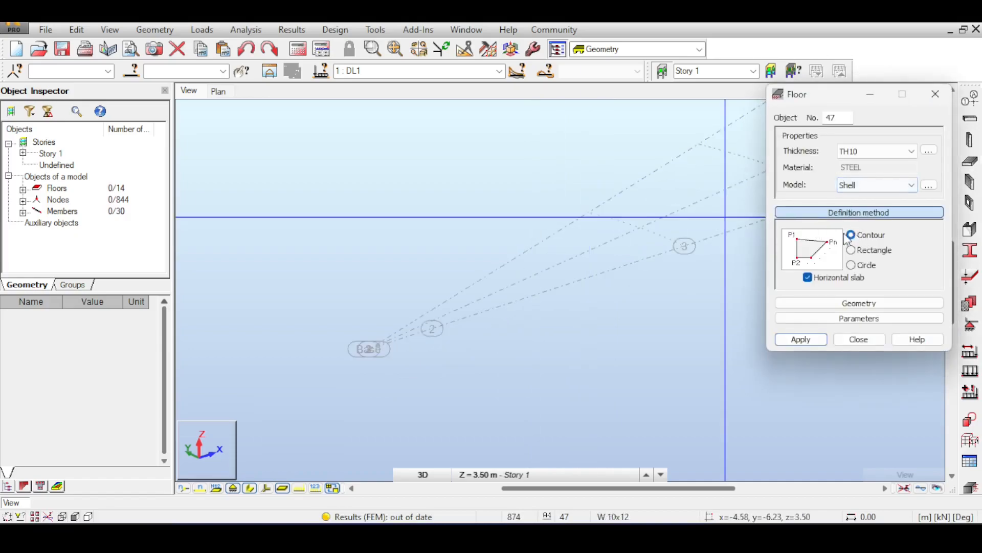
pyautogui.scroll(1, 438, 324)
pyautogui.scroll(1, 435, 325)
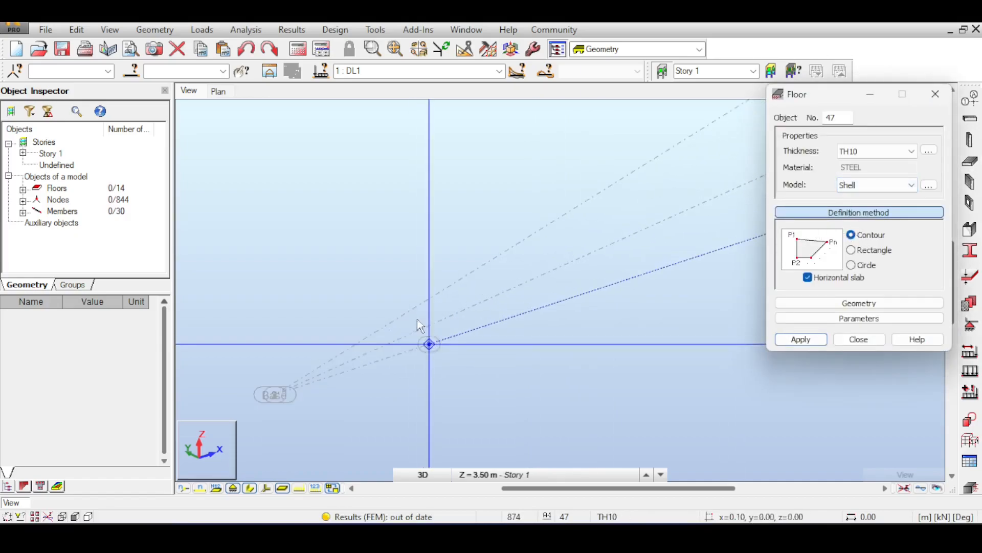
pyautogui.keyDown('shift'); pyautogui.moveTo(465, 338); pyautogui.dragTo(592, 270, button='middle'); pyautogui.keyUp('shift')
pyautogui.scroll(1, 645, 255)
pyautogui.keyDown('shift'); pyautogui.moveTo(647, 256); pyautogui.dragTo(374, 155, button='middle'); pyautogui.keyUp('shift')
pyautogui.scroll(-2, 374, 155)
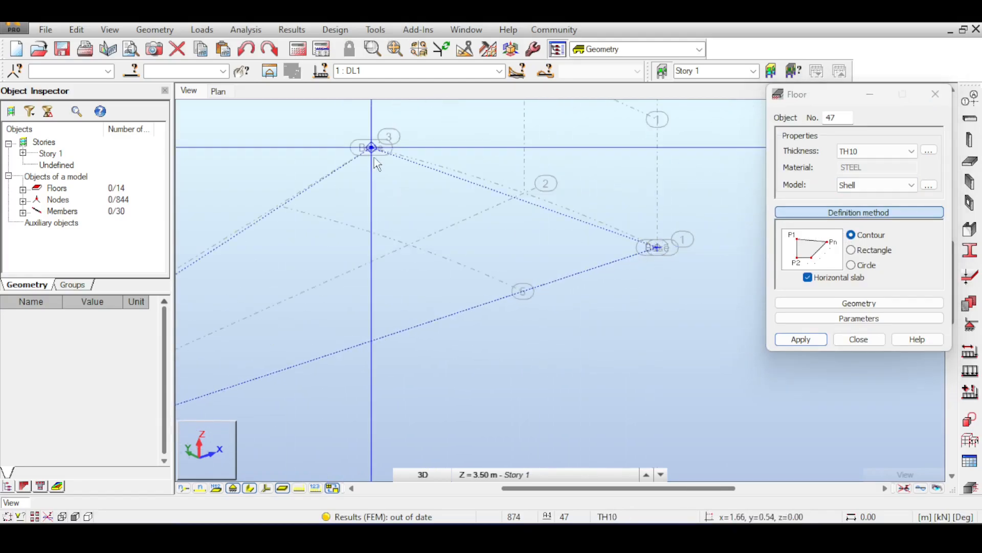
pyautogui.keyDown('shift'); pyautogui.moveTo(339, 272); pyautogui.dragTo(400, 316, button='middle'); pyautogui.keyUp('shift')
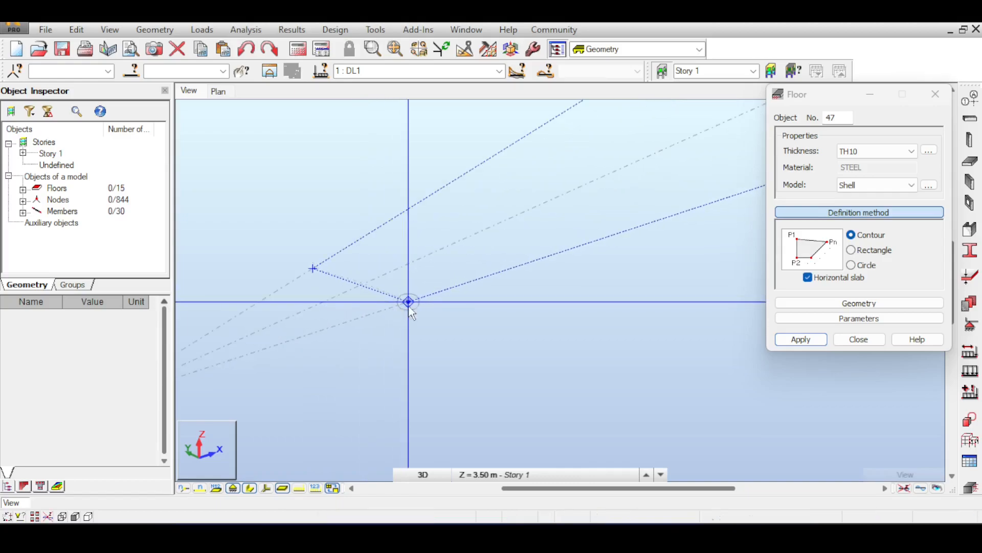
pyautogui.click(409, 304)
pyautogui.click(859, 339)
# Examine the new tread and its cut-off inner end relative to the staircase axes.
pyautogui.moveTo(859, 341); pyautogui.dragTo(563, 330, button='middle')
pyautogui.scroll(-1, 563, 332)
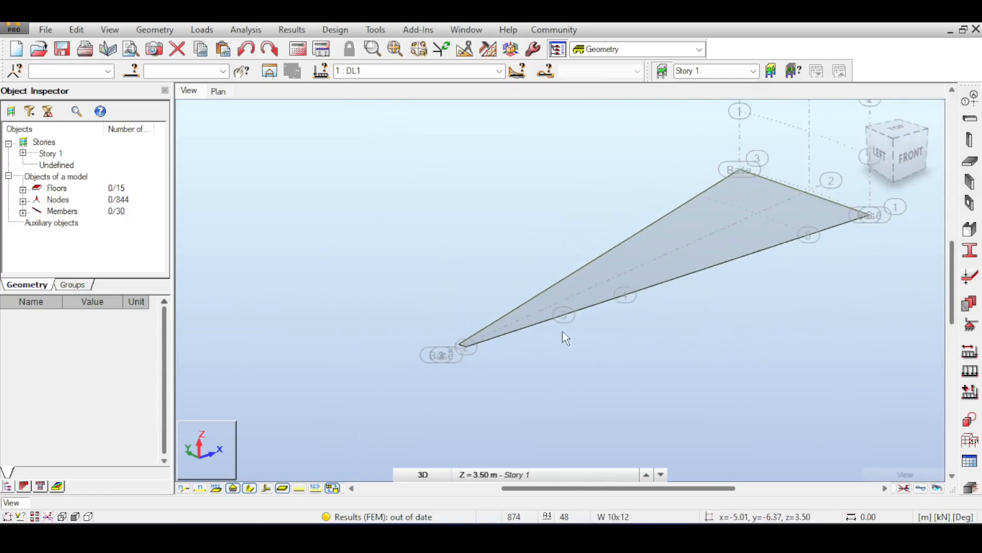
pyautogui.scroll(3, 448, 341)
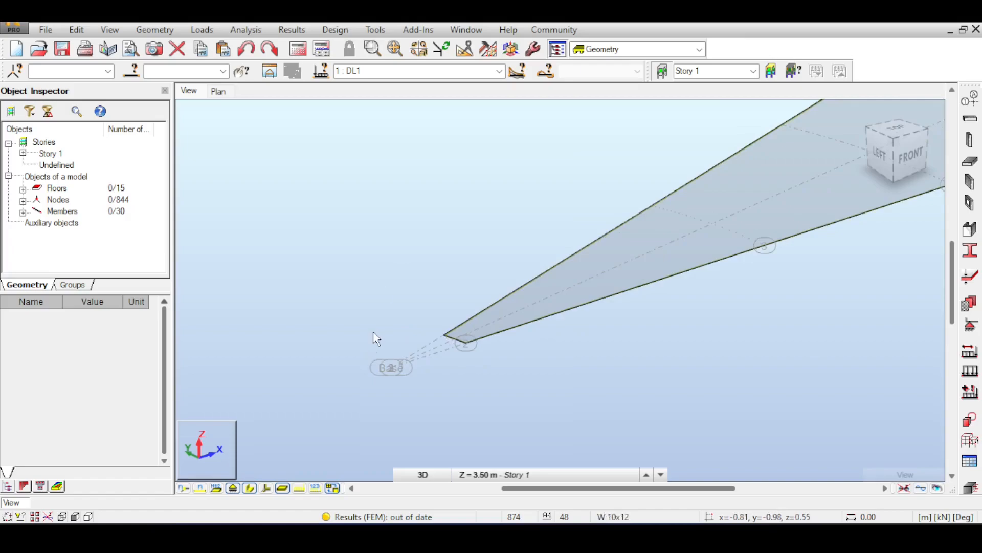
pyautogui.scroll(-2, 417, 324)
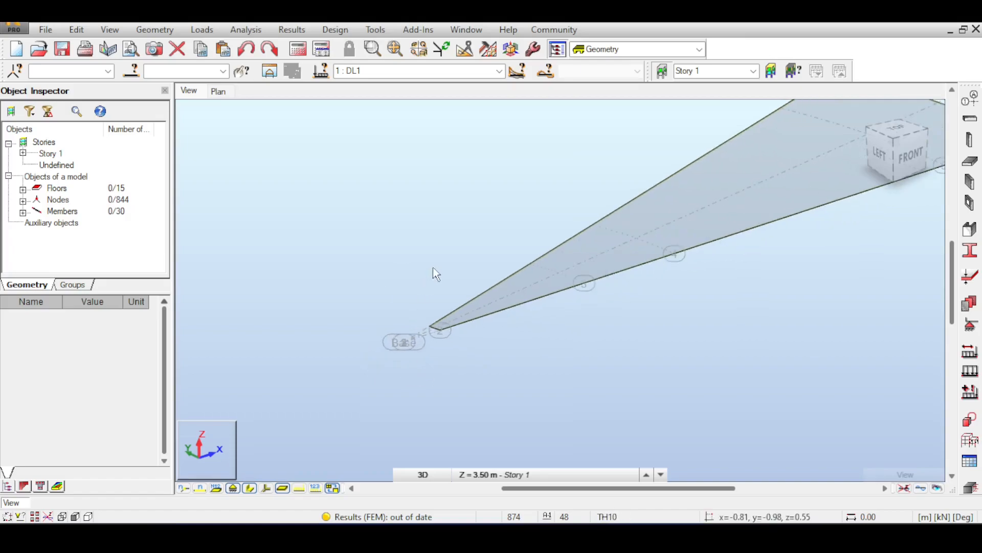
pyautogui.scroll(-4, 376, 321)
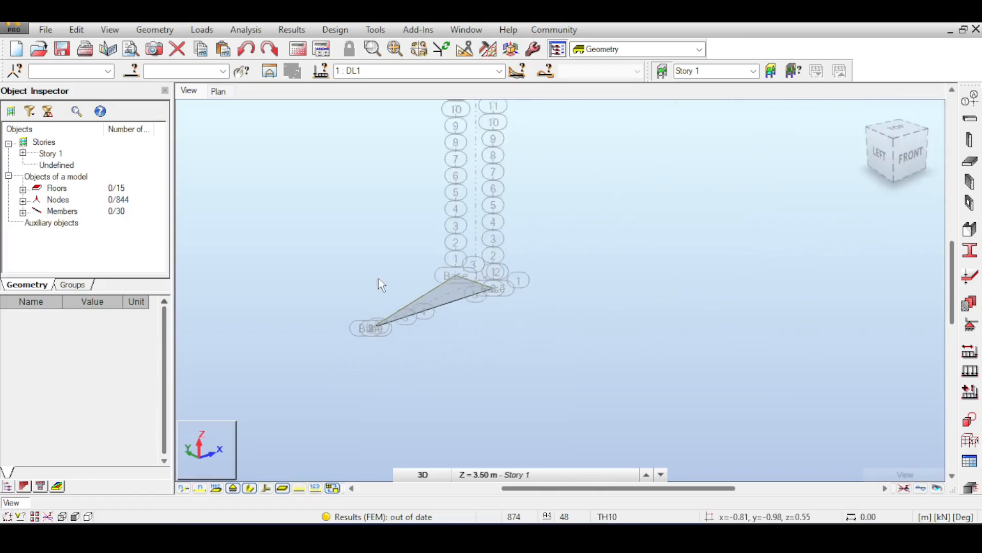
pyautogui.scroll(-2, 396, 259)
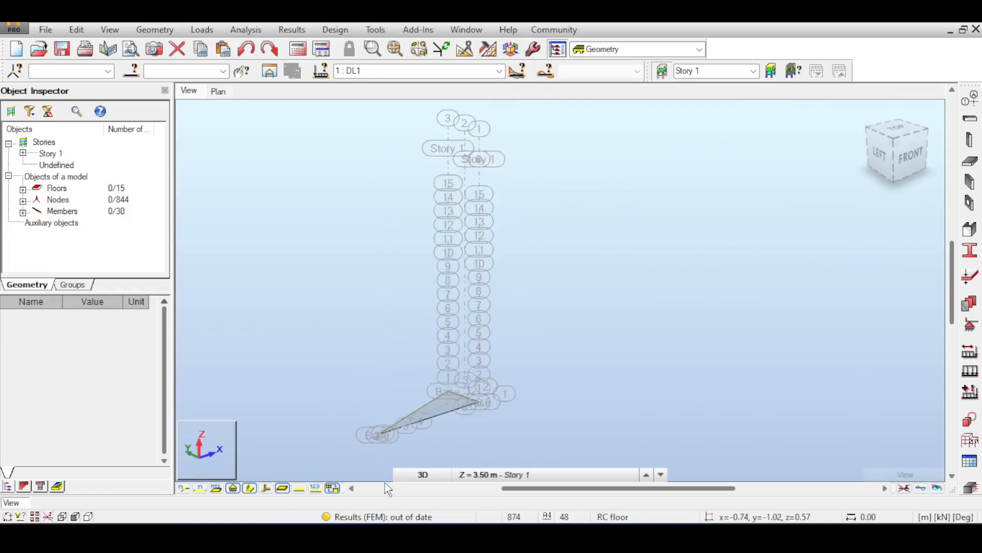
pyautogui.scroll(3, 361, 412)
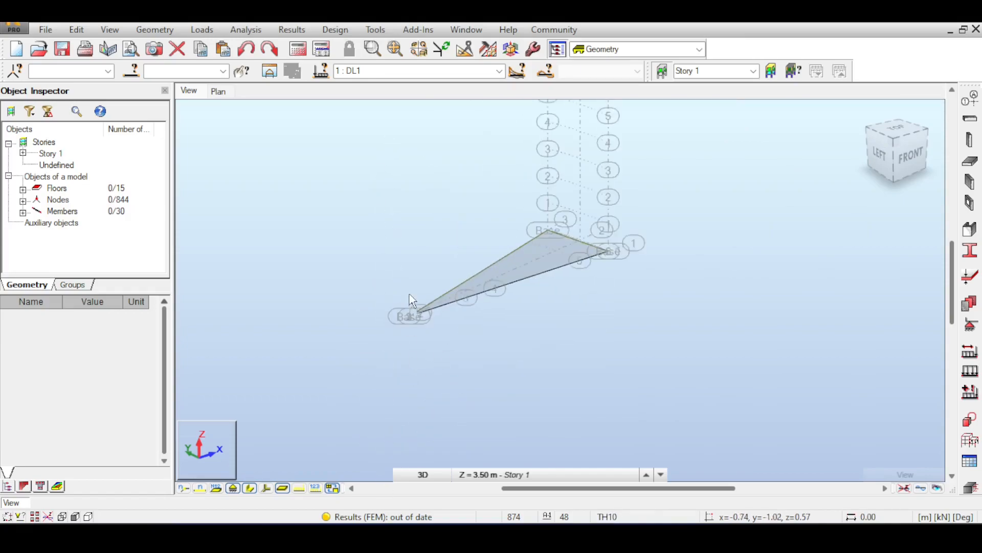
pyautogui.scroll(4, 413, 302)
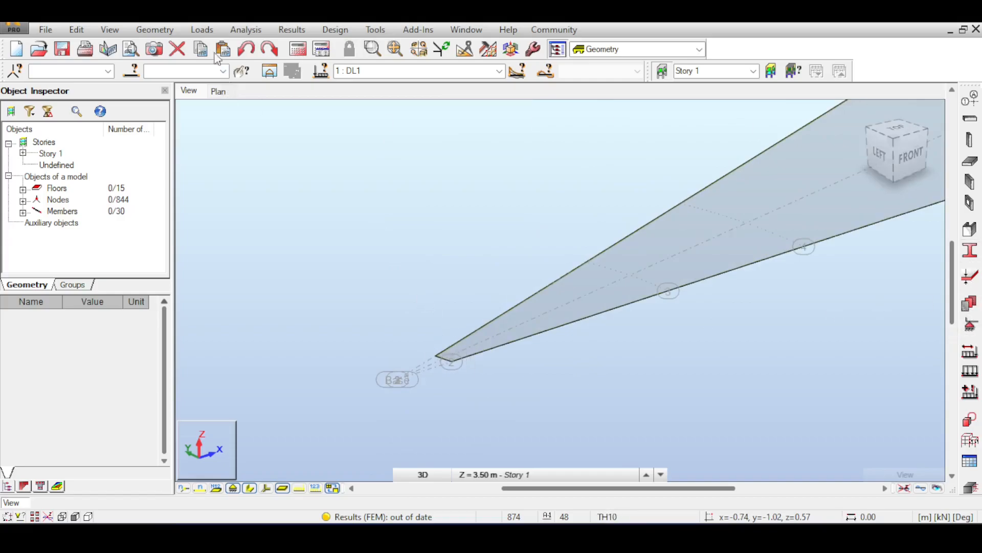
# Add nodes at the two inner corners of the tread, at (0.10, 0.00, 0.00) and (0.10, 0.03, 0.00).
pyautogui.click(155, 29)
pyautogui.click(176, 95)
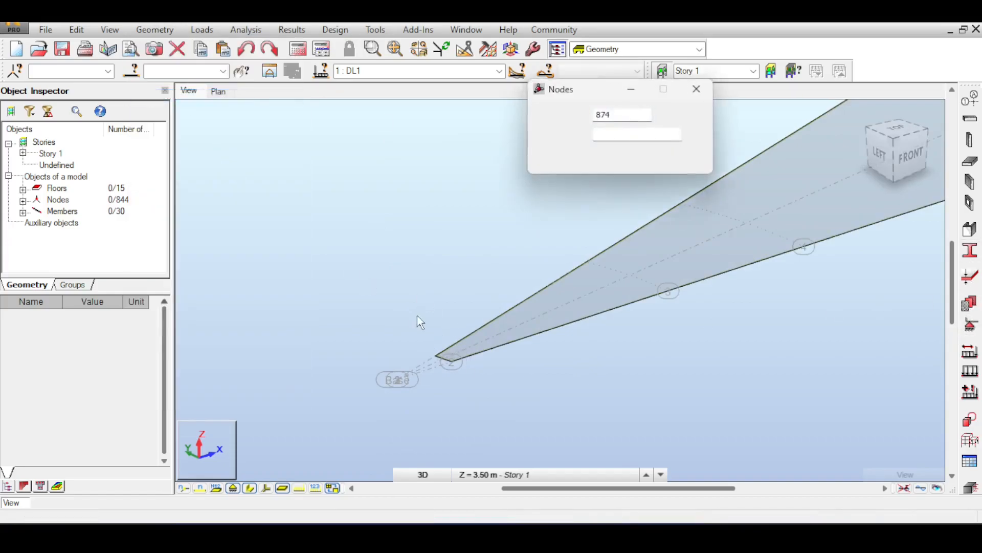
pyautogui.click(452, 361)
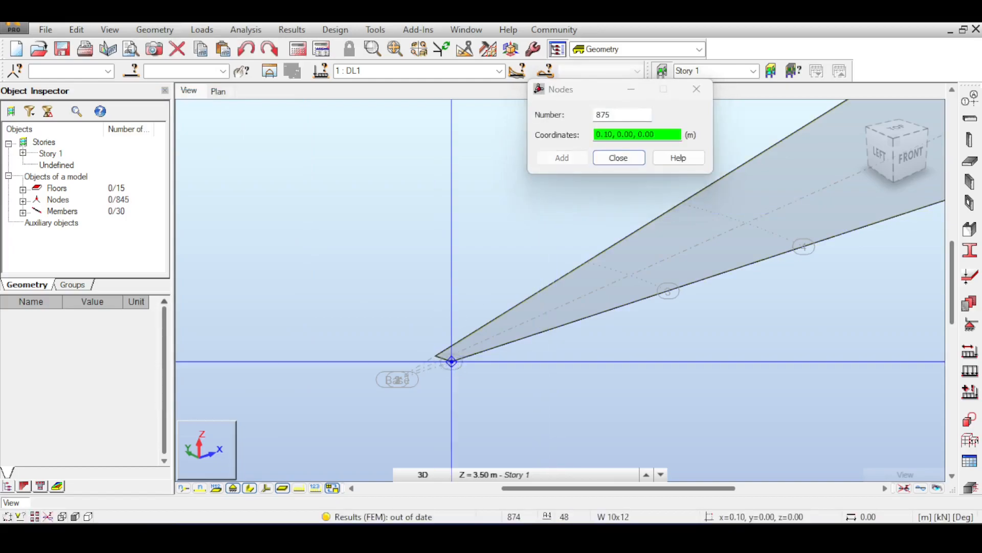
pyautogui.click(619, 158)
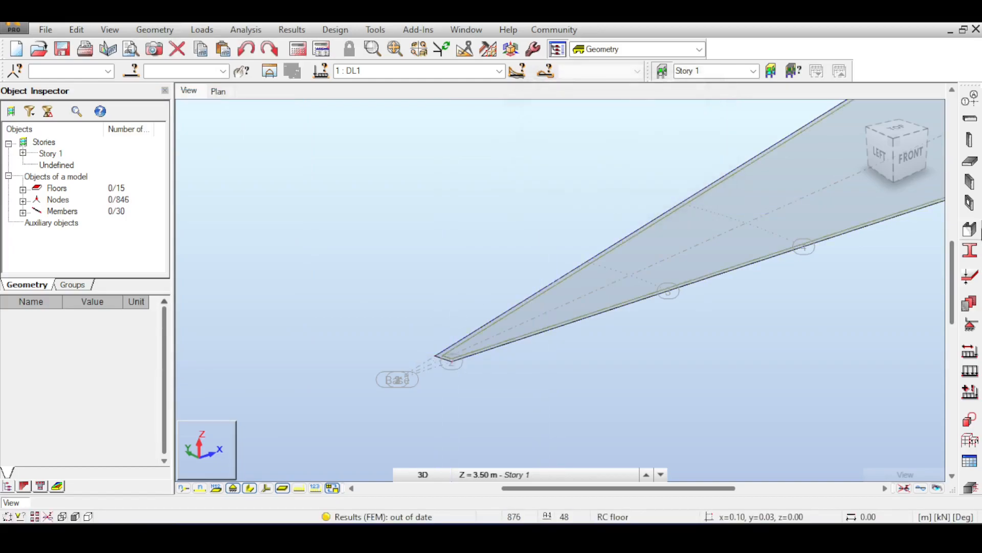
# Assign fixed nodal supports to the two nodes at the tread's inner corners.
pyautogui.click(970, 325)
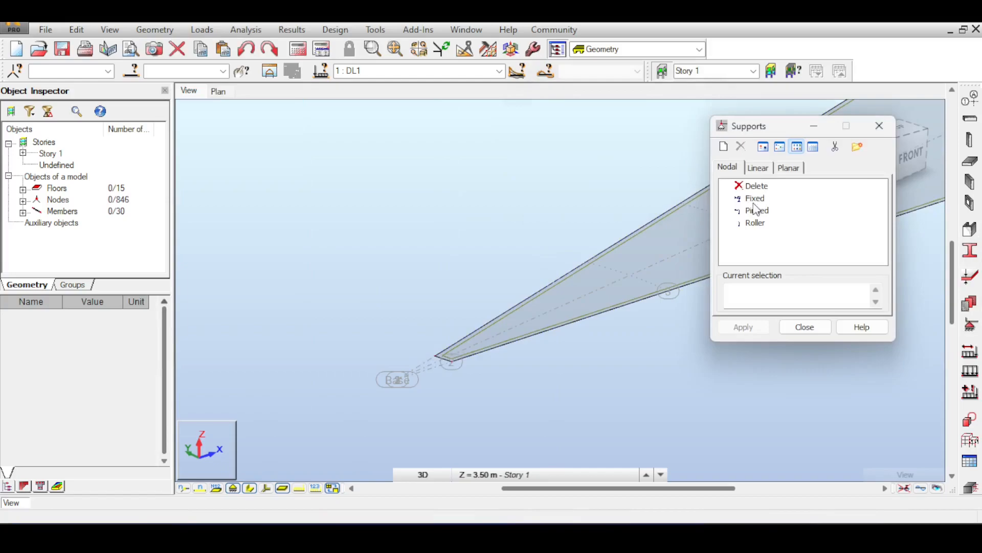
pyautogui.moveTo(394, 312); pyautogui.dragTo(516, 407)
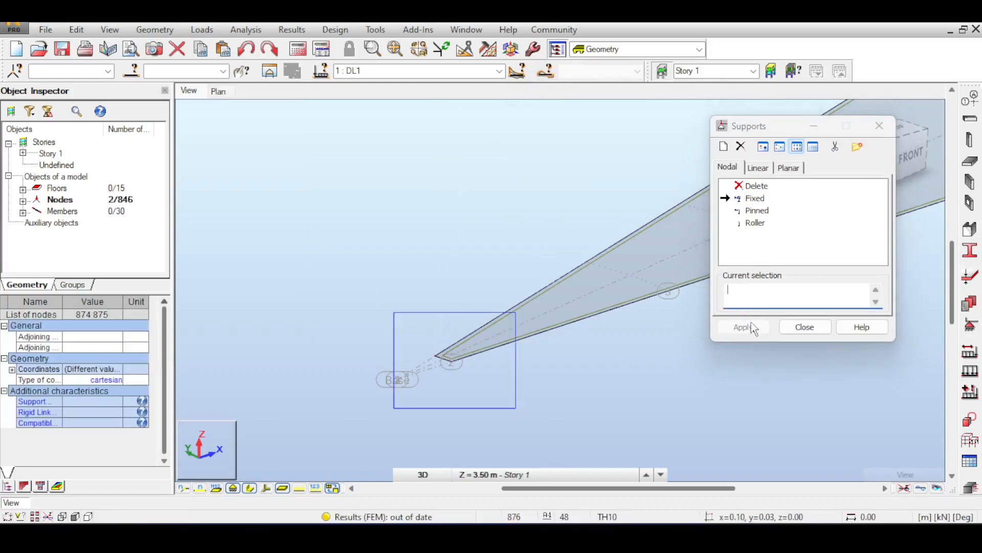
pyautogui.click(744, 327)
pyautogui.click(804, 327)
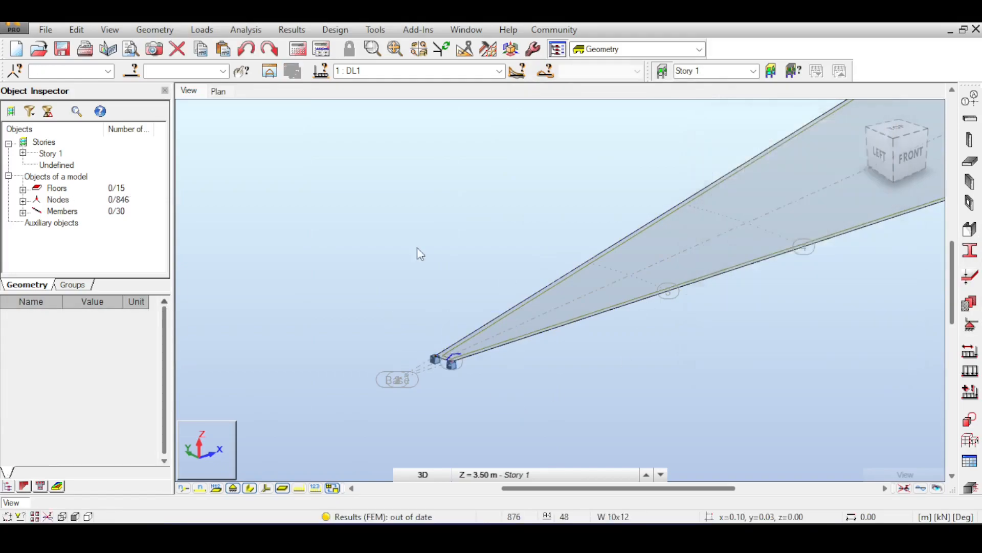
# Calculate the structure with the single cut-off tread, continuing past the separate-structure warning, and dismiss the calculation messages.
pyautogui.click(298, 48)
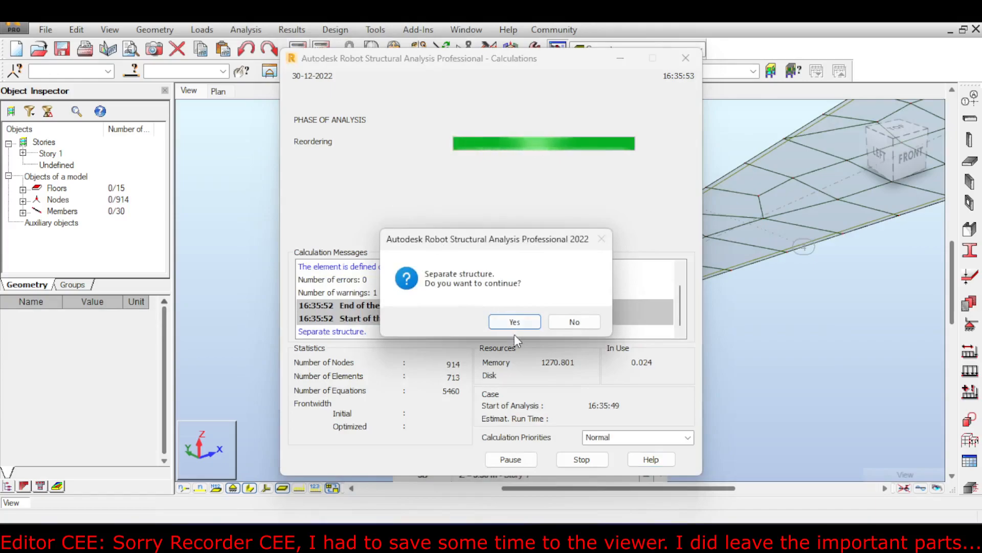
pyautogui.click(523, 321)
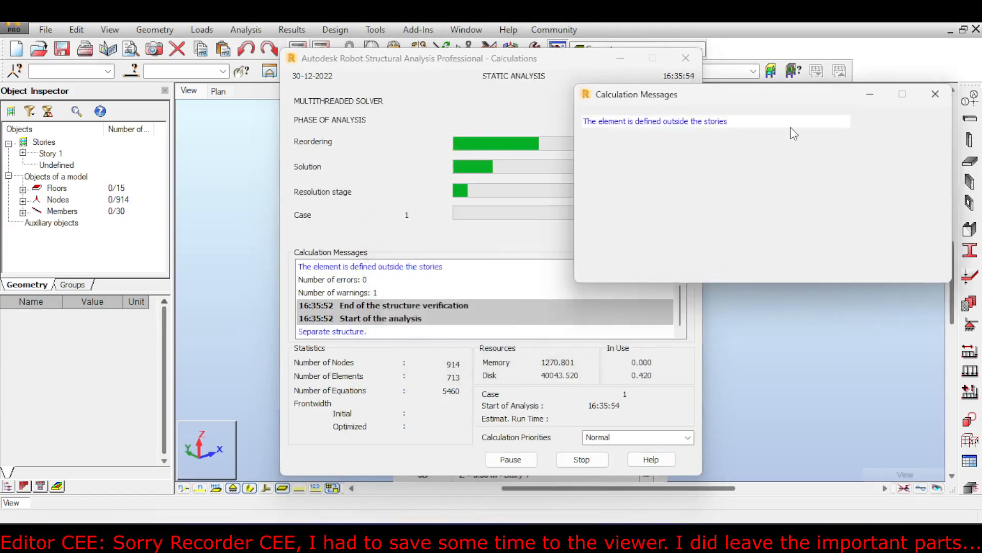
pyautogui.click(934, 101)
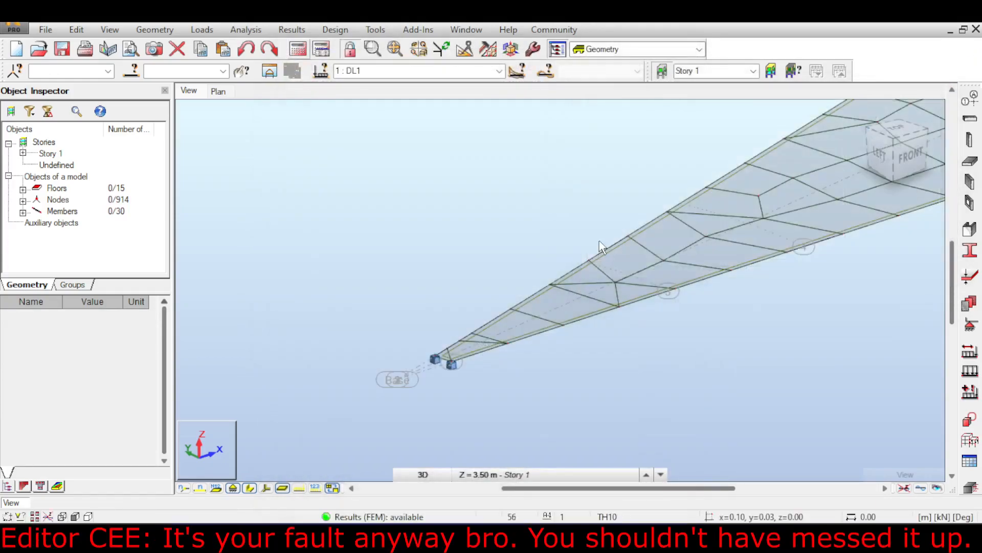
# Delete the finite element mesh of all panels in the model.
pyautogui.scroll(-6, 600, 241)
pyautogui.moveTo(607, 168); pyautogui.dragTo(558, 196, button='middle')
pyautogui.scroll(5, 558, 220)
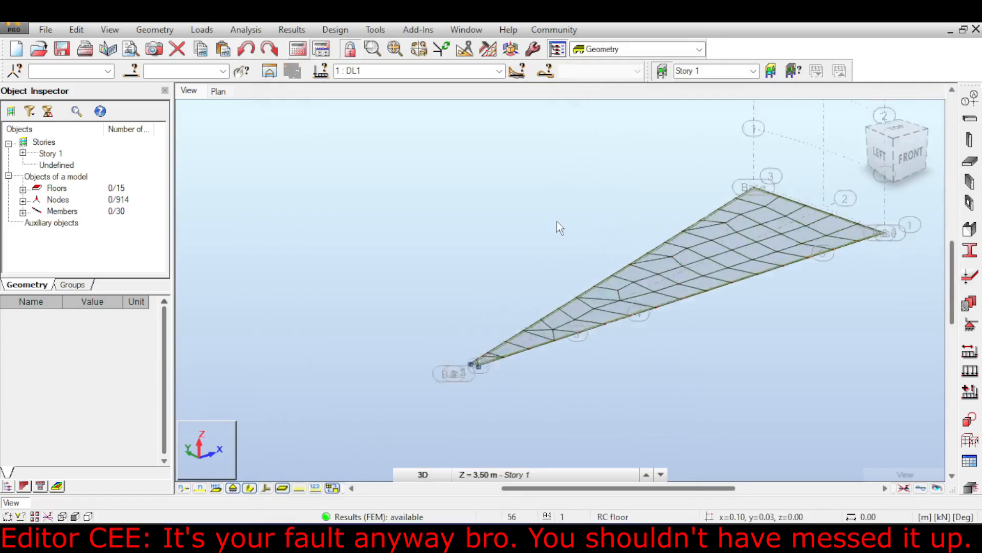
pyautogui.scroll(2, 508, 198)
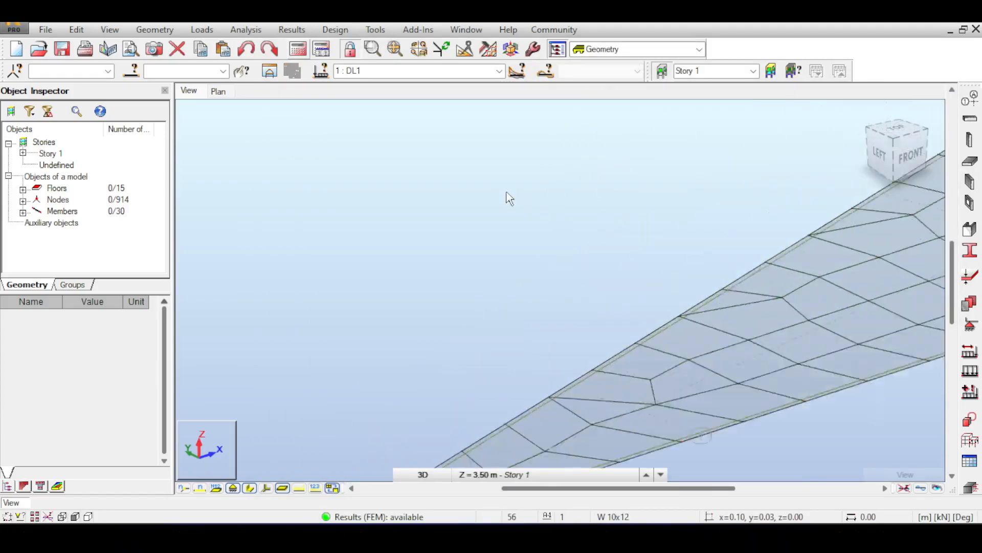
pyautogui.scroll(-7, 507, 198)
pyautogui.moveTo(384, 125); pyautogui.dragTo(749, 308)
pyautogui.click(511, 49)
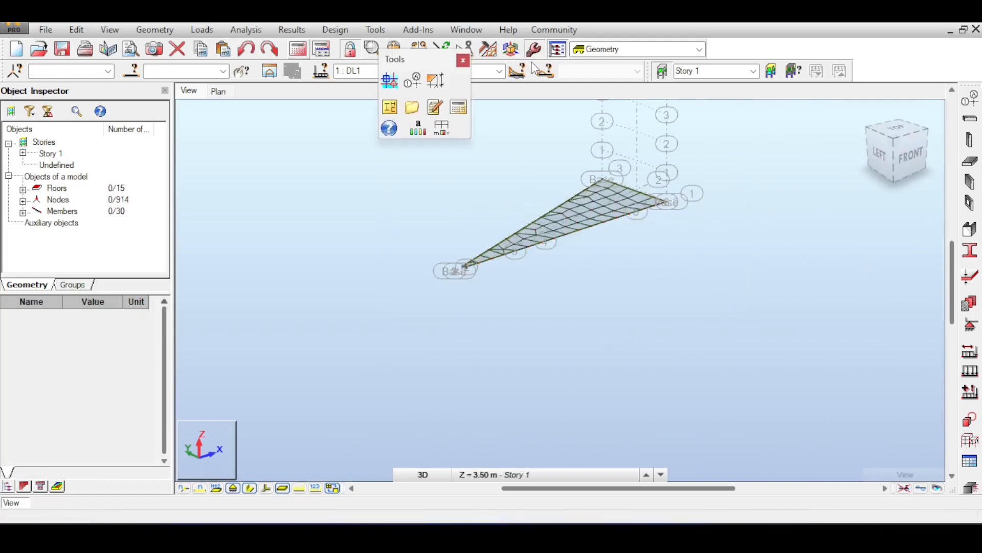
pyautogui.click(473, 79)
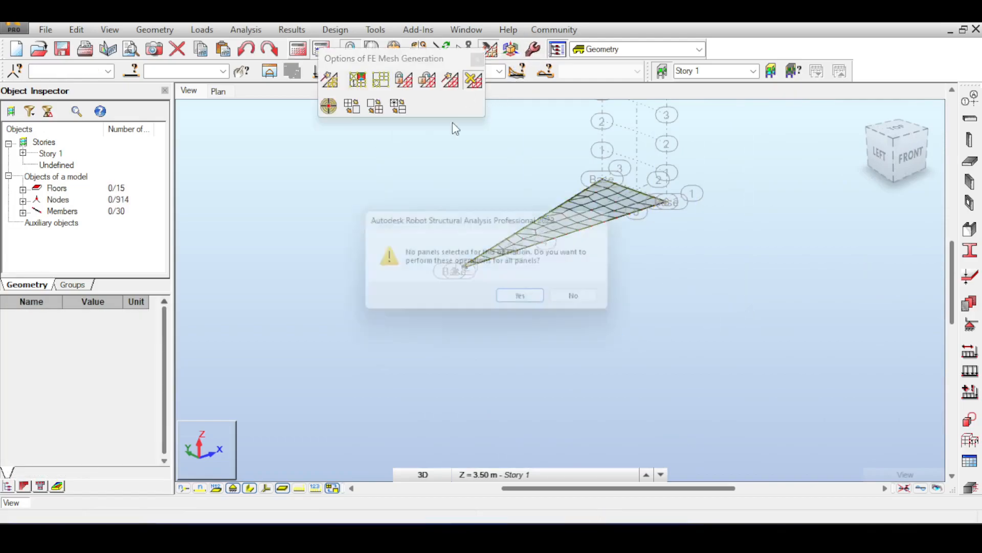
pyautogui.click(539, 303)
pyautogui.click(539, 303)
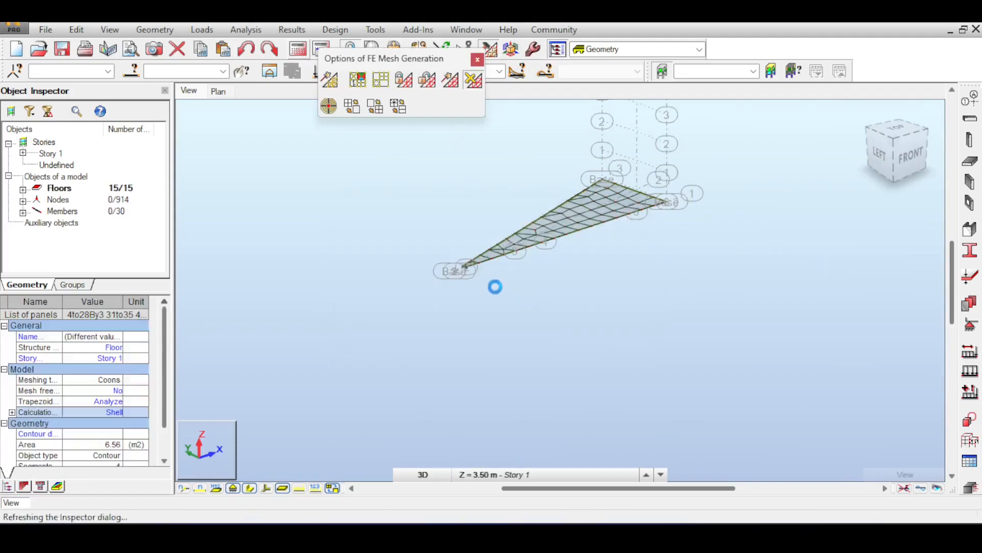
# Select the base tread with its two supported nodes and start a Complex Edition with translation vector 0,0,0.2.
pyautogui.moveTo(638, 310); pyautogui.dragTo(787, 374)
pyautogui.click(477, 61)
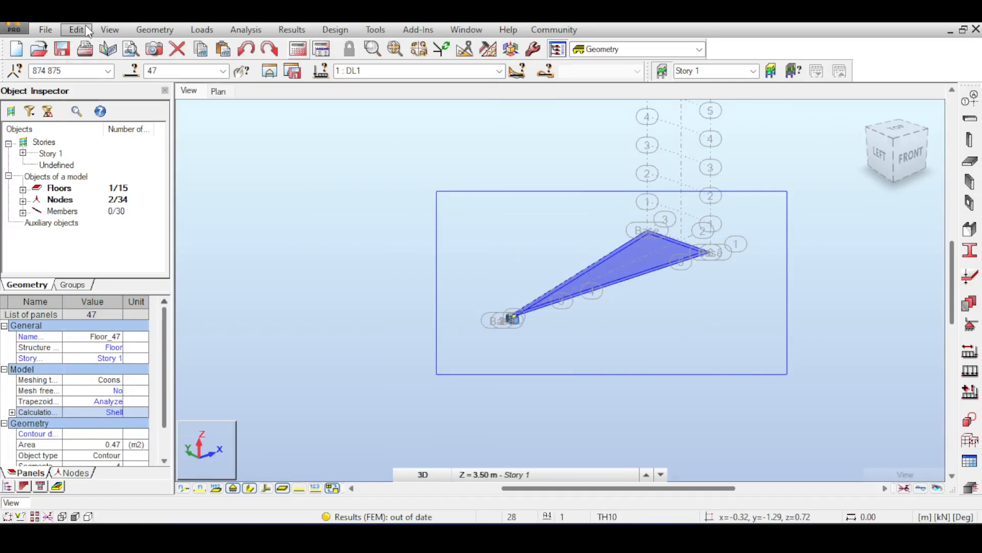
pyautogui.click(76, 29)
pyautogui.click(114, 237)
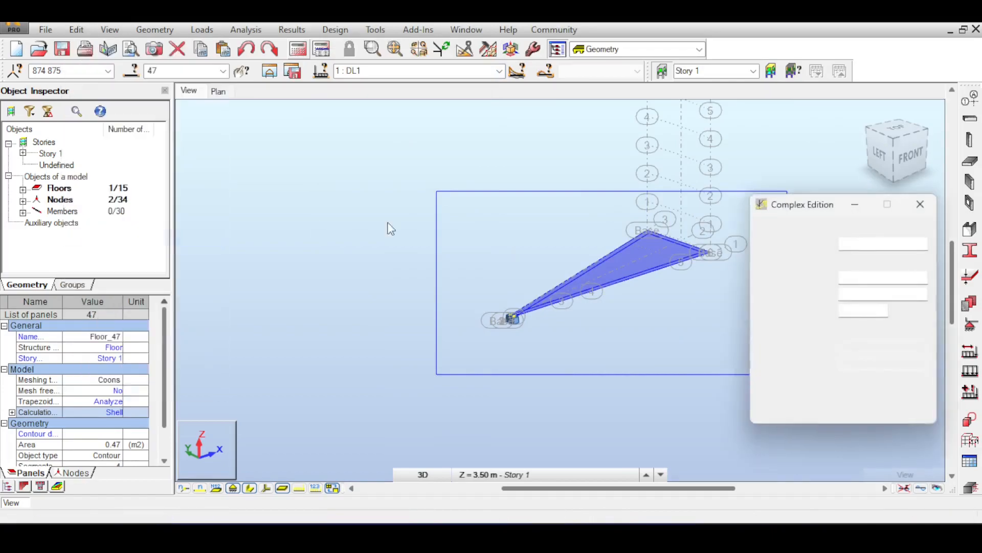
pyautogui.click(858, 244)
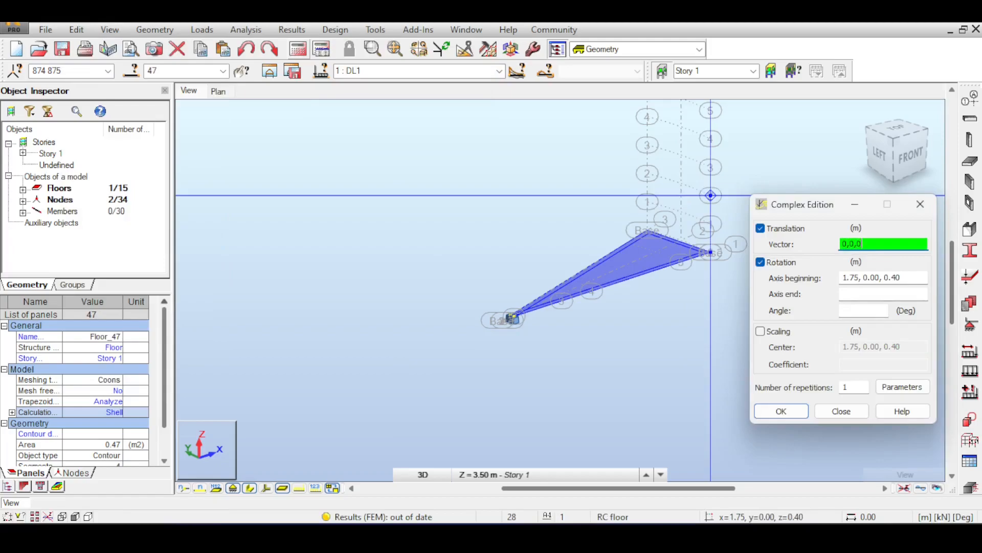
pyautogui.press('Tab')
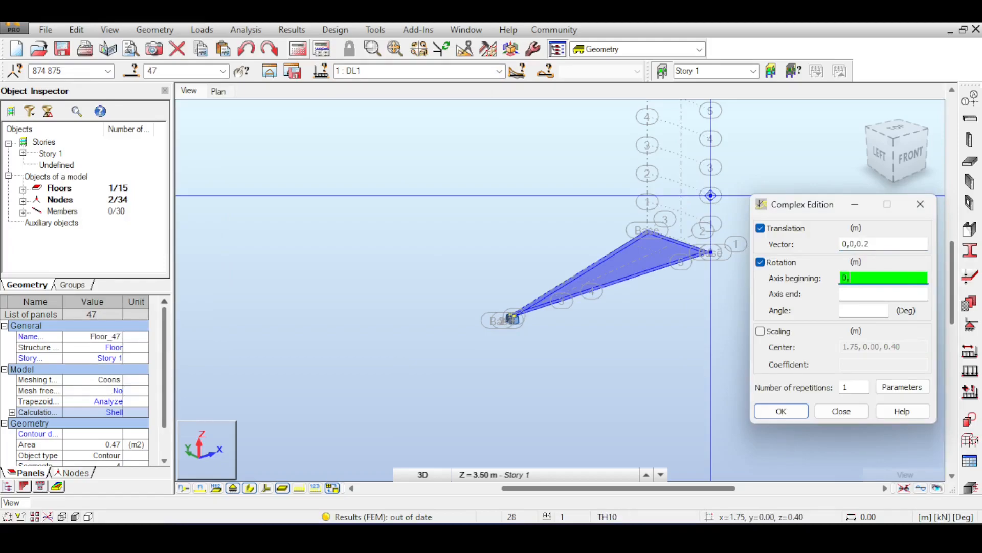
# Copy the tread and supports in 15 repetitions, rotating 18 degrees about the axis from 0,0,1 to 0,0,2.
pyautogui.write('0,0,1')
pyautogui.press('Tab')
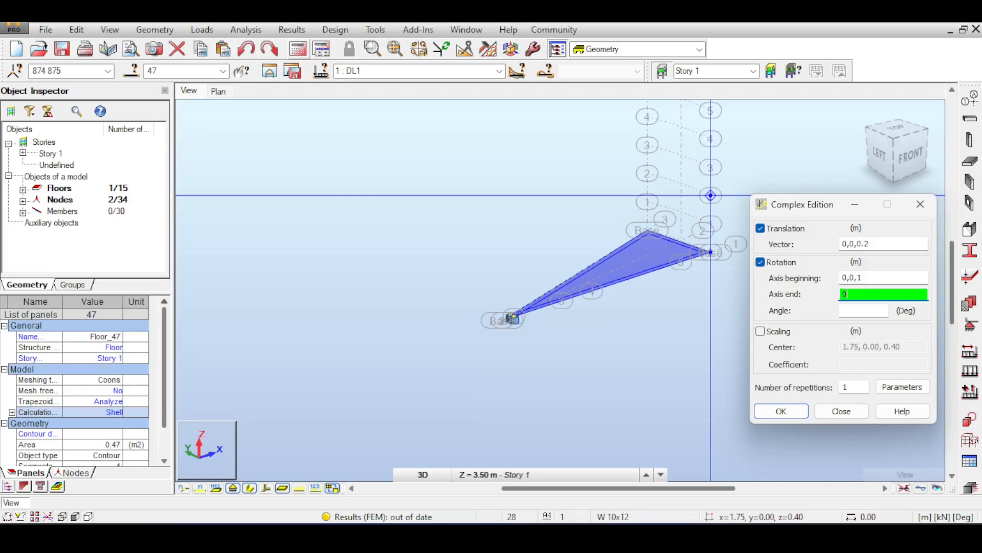
pyautogui.press('Tab')
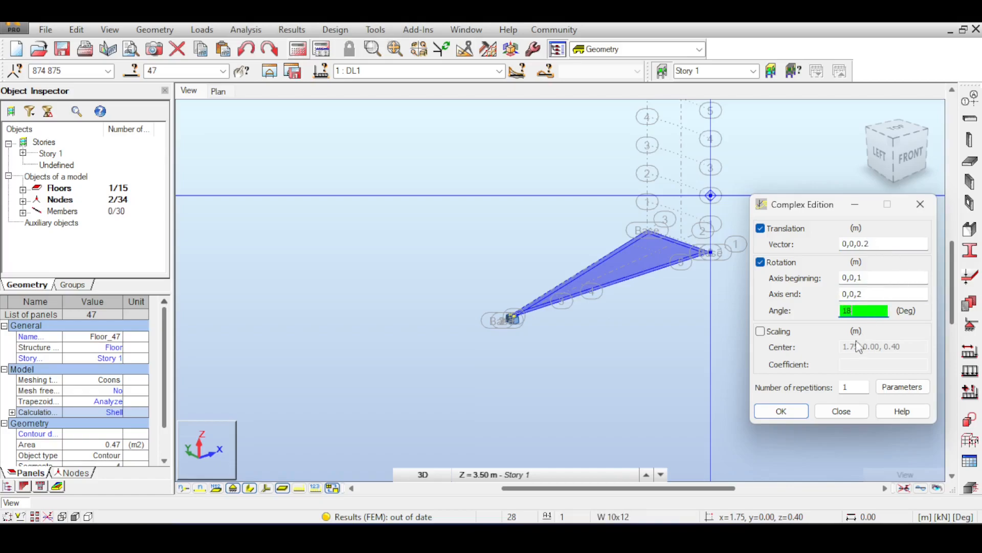
pyautogui.click(852, 388)
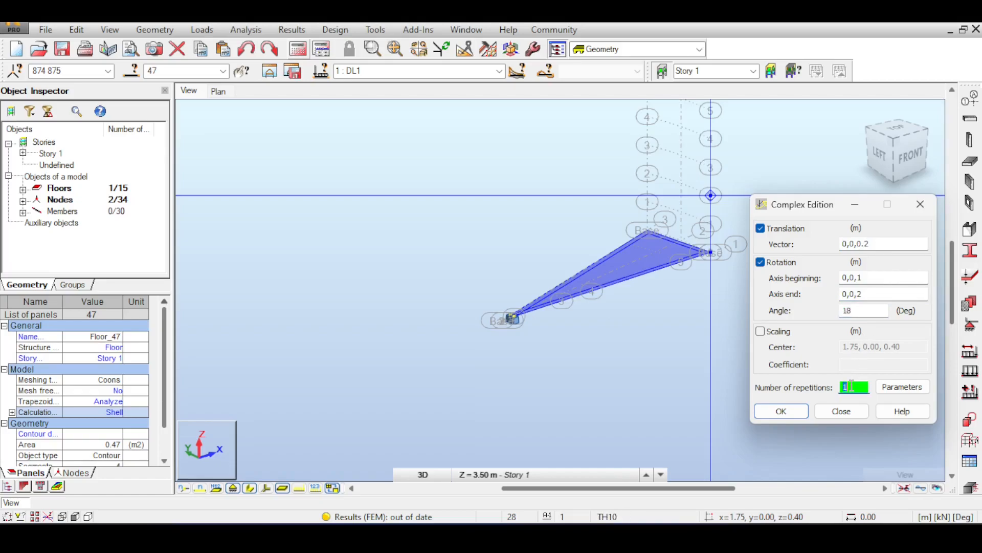
pyautogui.click(791, 409)
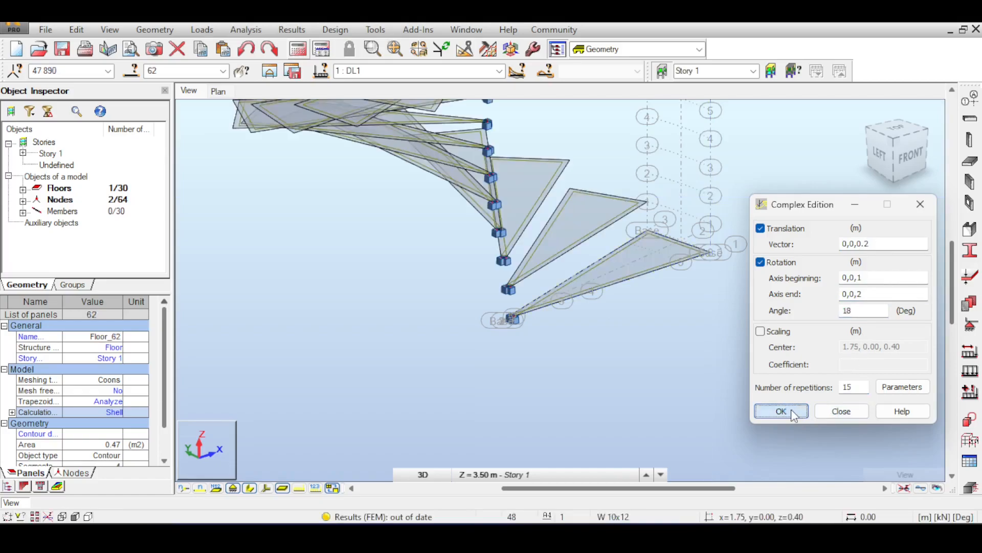
pyautogui.click(841, 411)
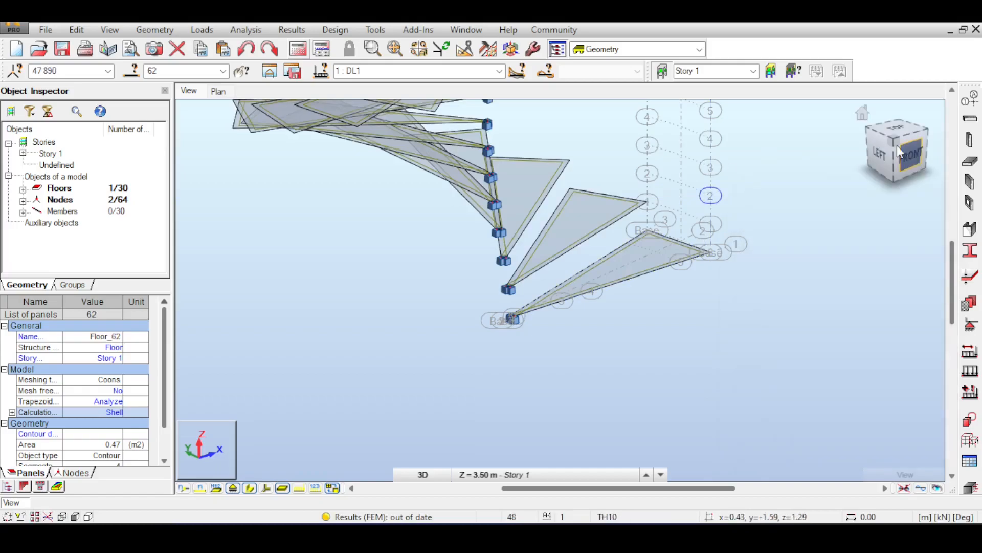
# Examine the copied spiral treads and their inner supports from the front and from oblique angles.
pyautogui.moveTo(898, 145); pyautogui.dragTo(844, 246)
pyautogui.scroll(-3, 815, 266)
pyautogui.moveTo(815, 266); pyautogui.dragTo(807, 181, button='middle')
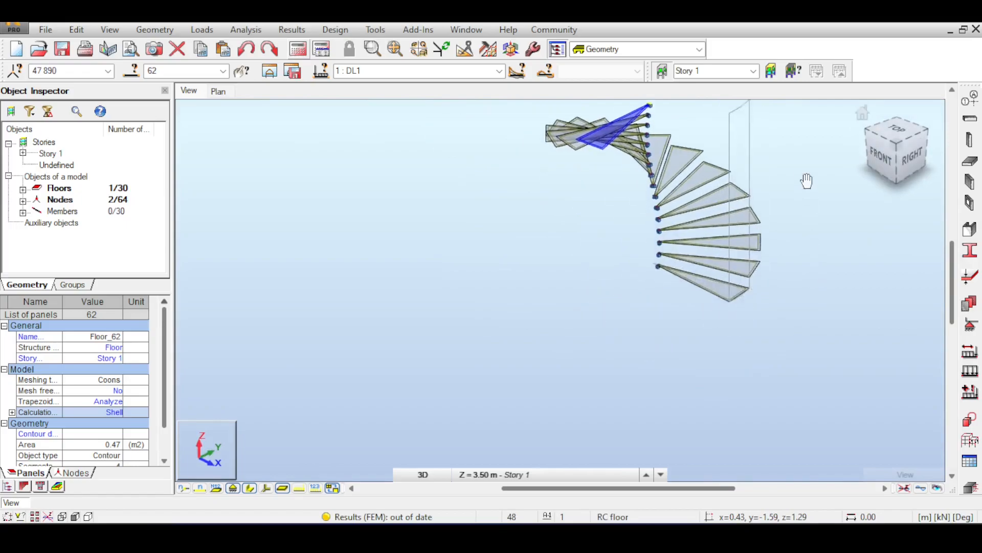
pyautogui.scroll(2, 860, 169)
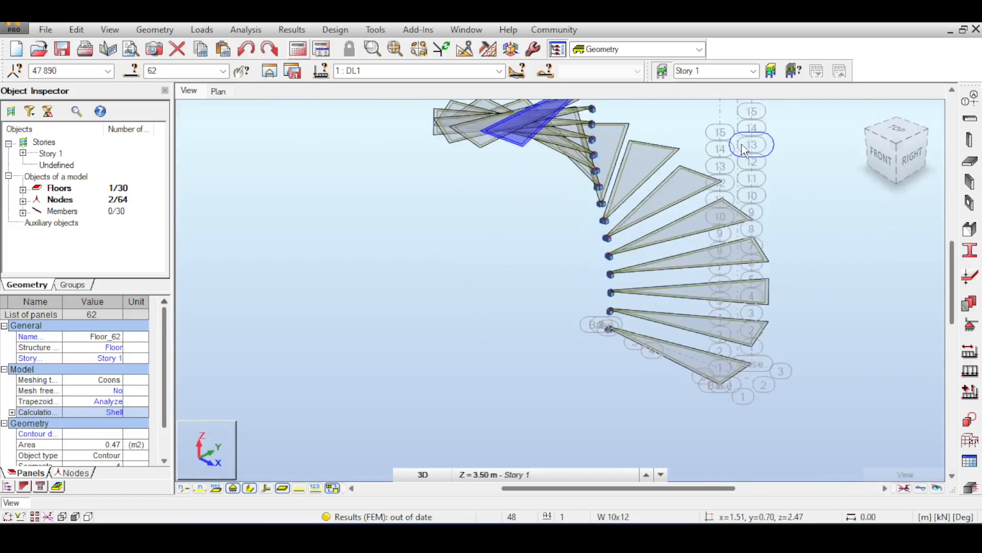
pyautogui.click(906, 161)
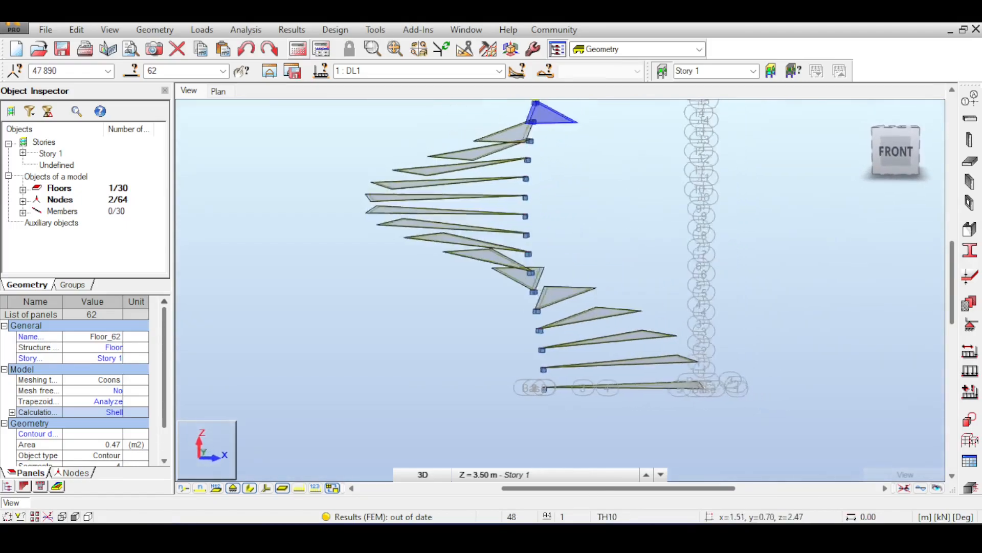
pyautogui.moveTo(903, 159); pyautogui.dragTo(923, 189)
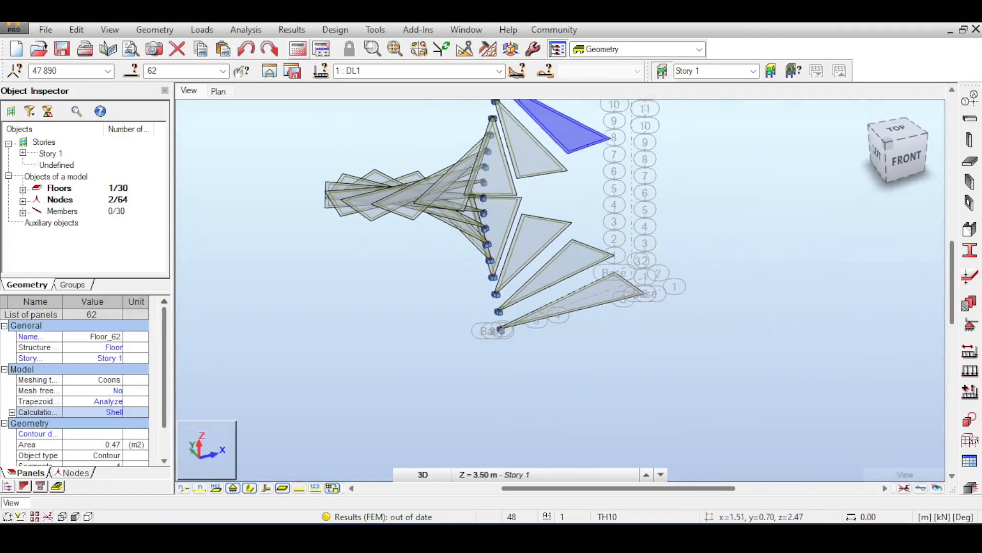
pyautogui.moveTo(890, 146)
pyautogui.mouseDown()
pyautogui.moveTo(899, 156)
pyautogui.moveTo(905, 134)
pyautogui.moveTo(872, 134)
pyautogui.moveTo(861, 160)
pyautogui.moveTo(874, 183)
pyautogui.moveTo(894, 143)
pyautogui.moveTo(915, 142)
pyautogui.moveTo(899, 148)
pyautogui.mouseUp()
pyautogui.scroll(-3, 753, 198)
# Calculate the full spiral staircase model, continuing past the separate-structure warning, and dismiss the calculation messages.
pyautogui.click(299, 49)
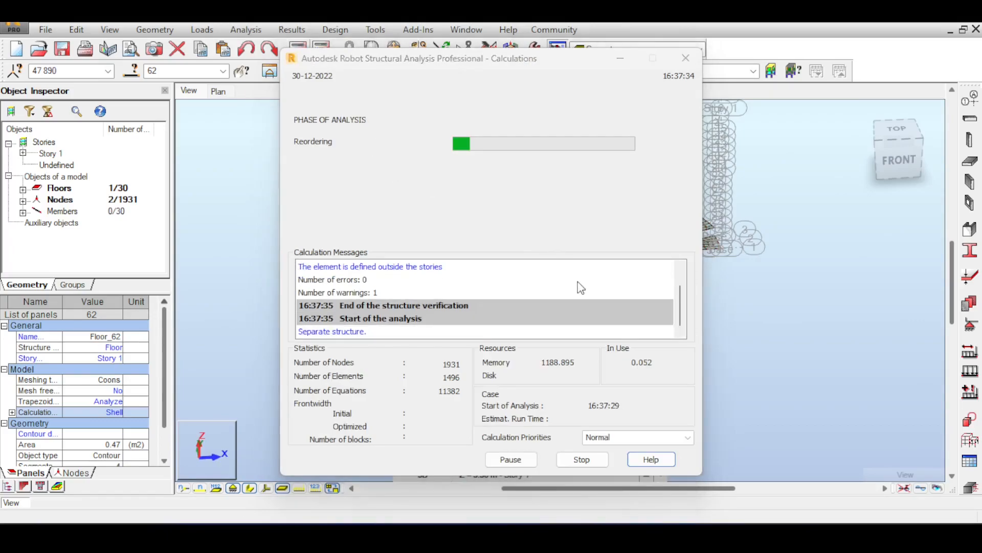
pyautogui.click(519, 322)
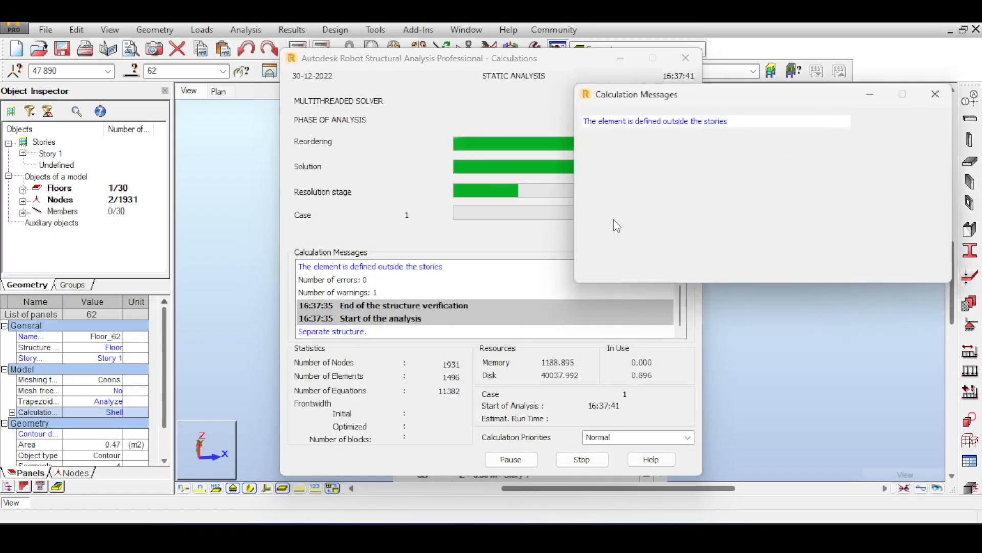
pyautogui.click(936, 94)
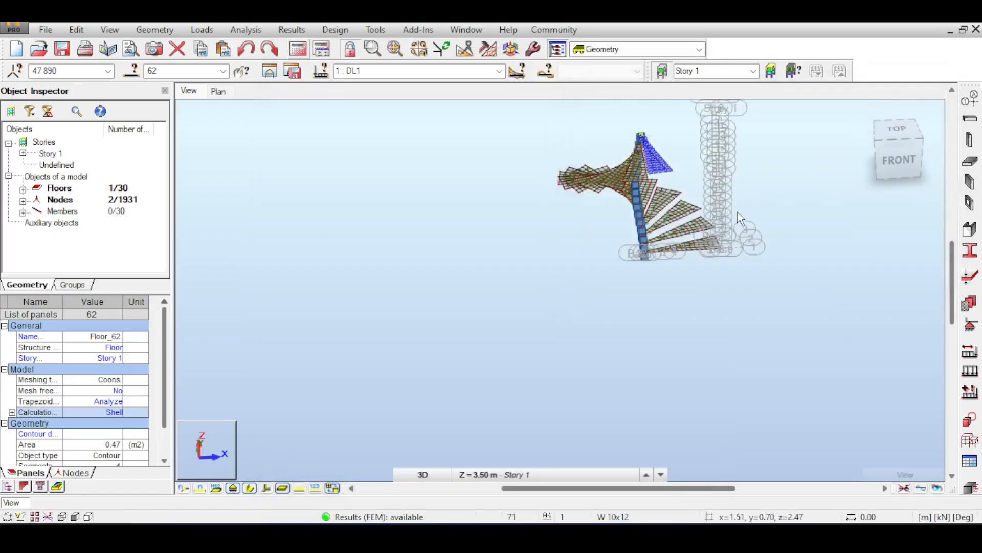
# Display the structure's deformation under DL1, inspect the deformed treads, and hide the deformation again.
pyautogui.click(920, 489)
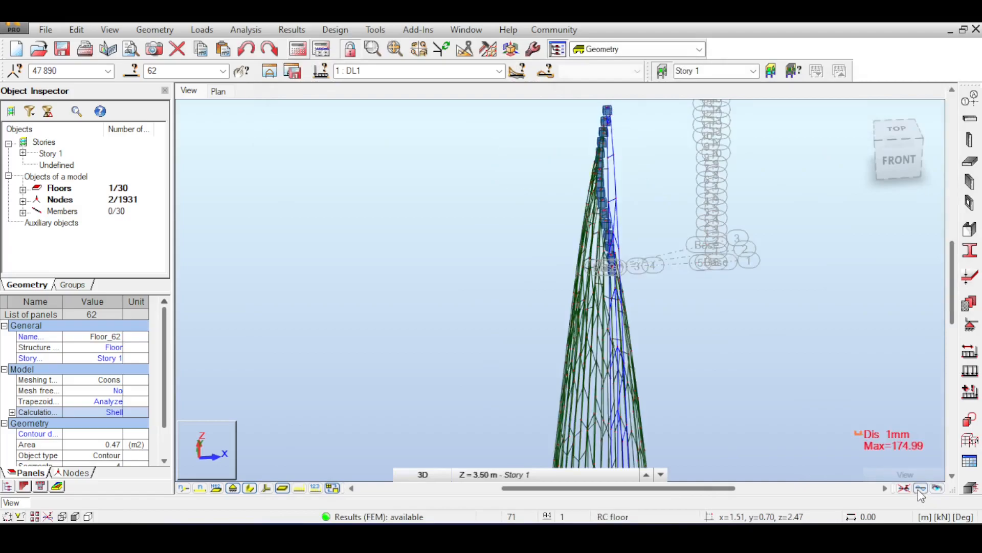
pyautogui.scroll(-2, 620, 278)
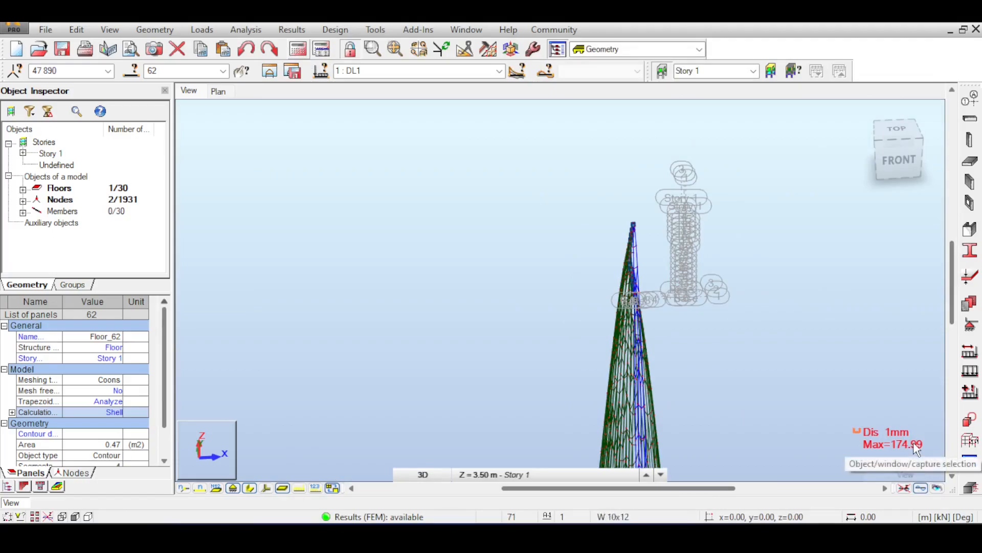
pyautogui.scroll(-3, 914, 441)
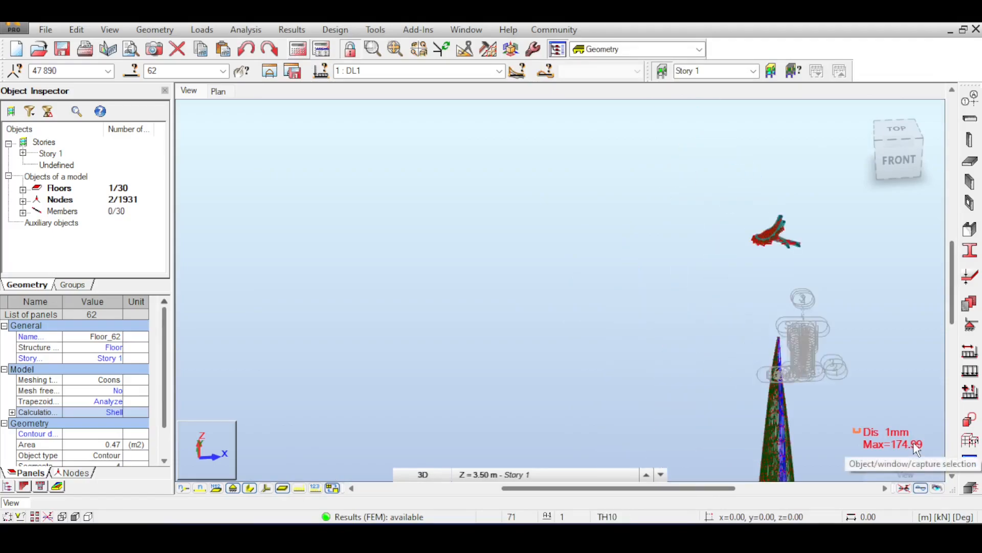
pyautogui.scroll(5, 790, 343)
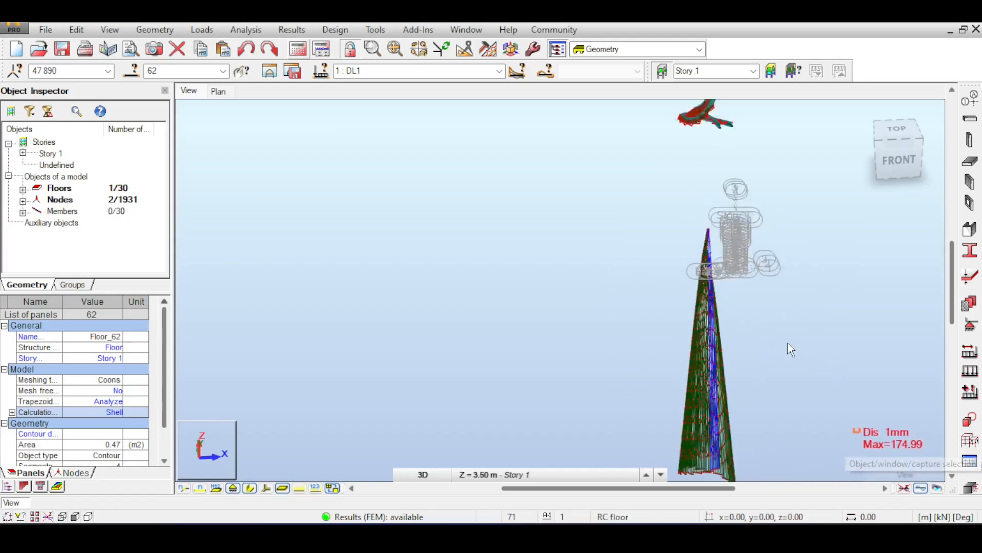
pyautogui.click(904, 487)
# Compare the fixed inner supports of the new spiral treads with the beam-supported staircase and its pinned bases.
pyautogui.scroll(5, 631, 170)
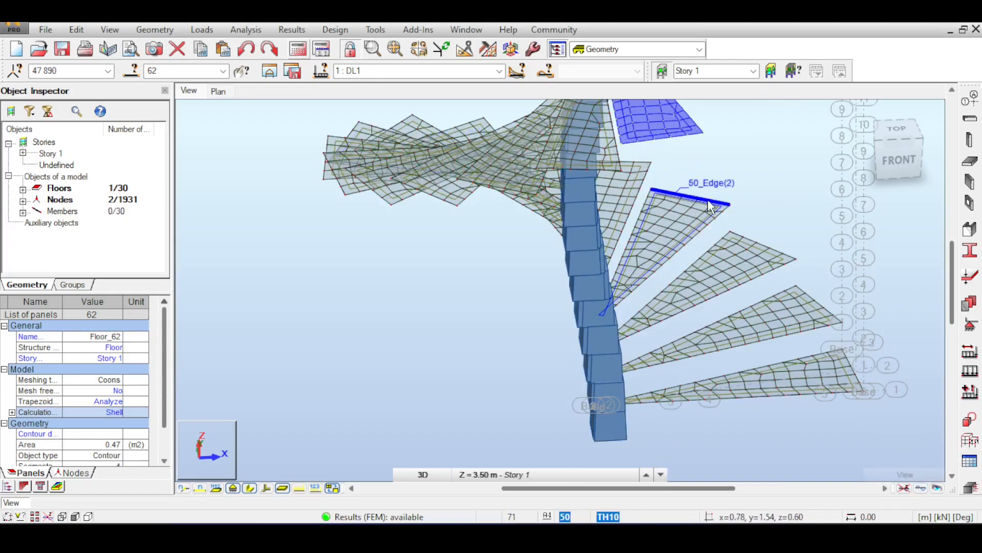
pyautogui.scroll(-6, 708, 198)
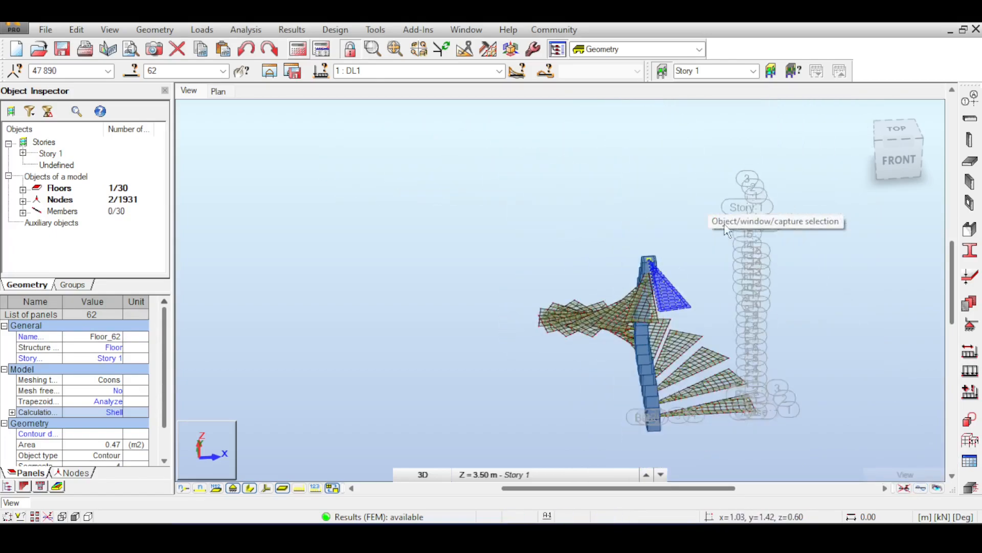
pyautogui.scroll(5, 727, 235)
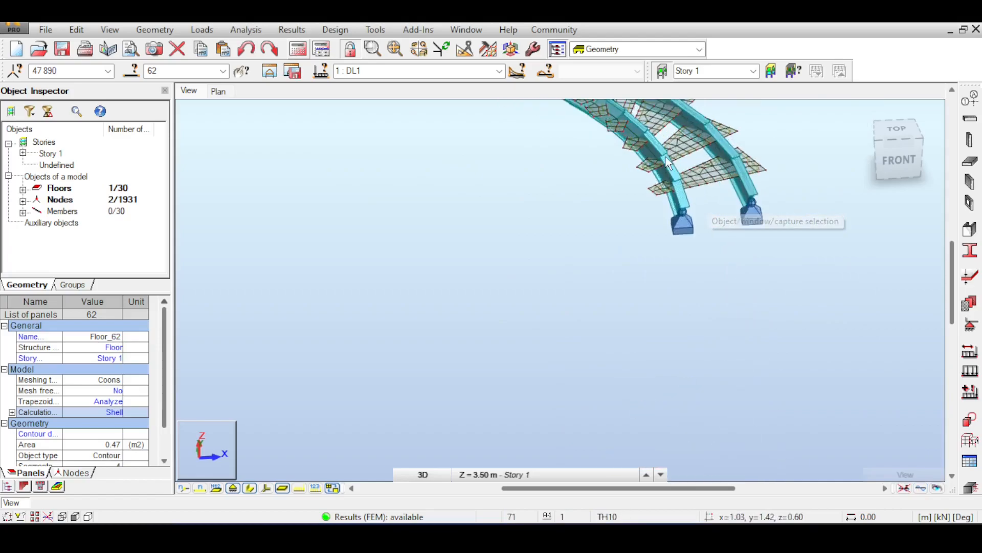
pyautogui.scroll(2, 668, 163)
pyautogui.scroll(3, 688, 214)
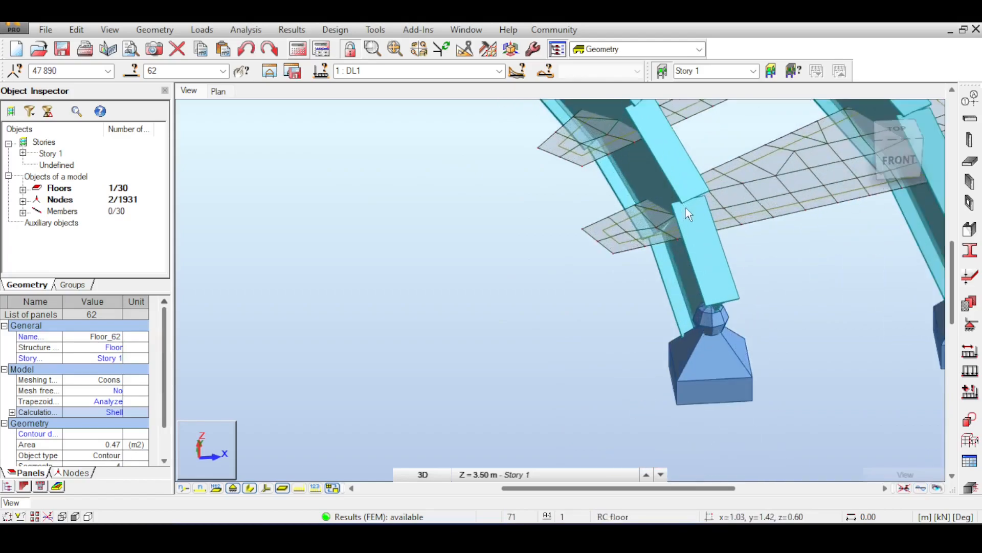
pyautogui.scroll(-7, 688, 213)
pyautogui.moveTo(687, 212); pyautogui.dragTo(709, 402, button='middle')
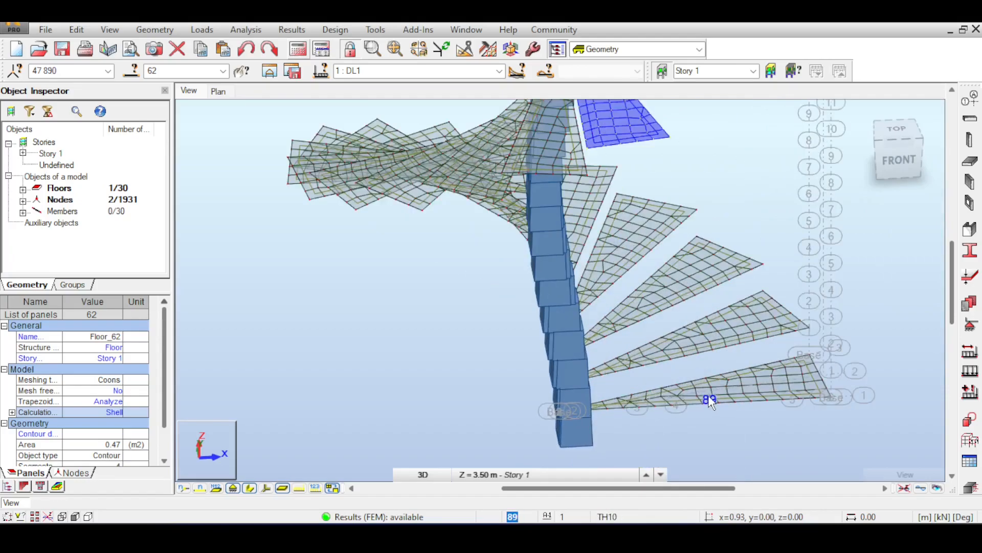
pyautogui.scroll(3, 710, 399)
pyautogui.scroll(-5, 692, 352)
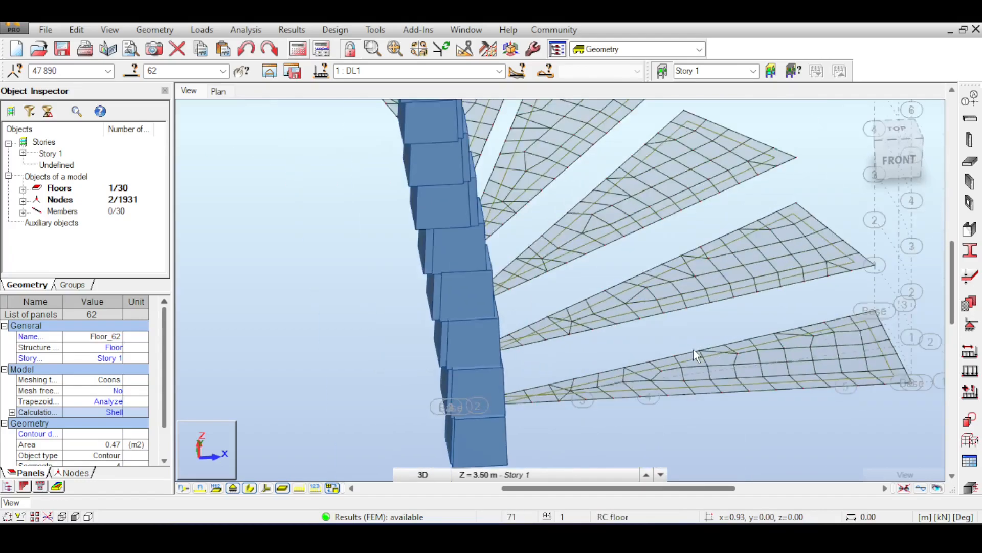
pyautogui.scroll(-5, 647, 279)
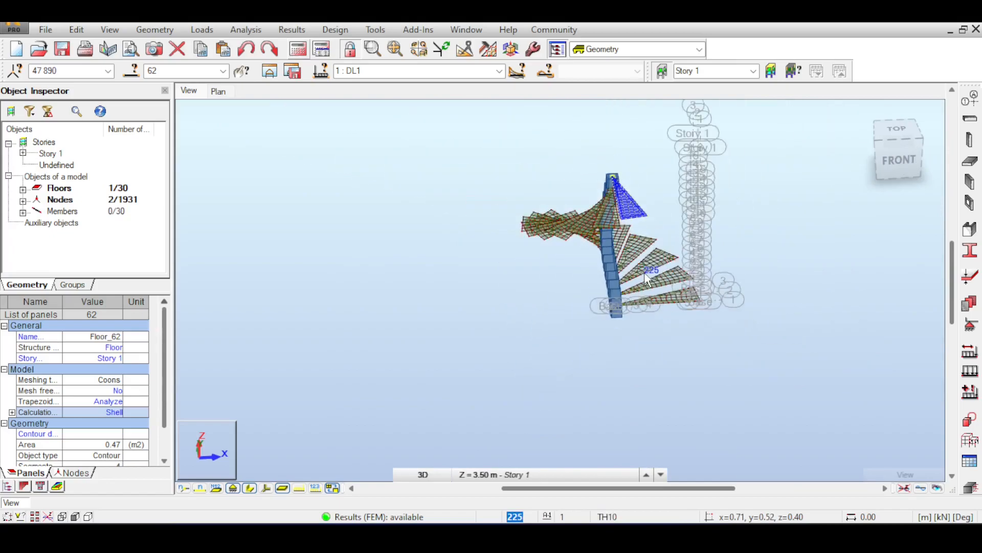
# Move the selected TH10 spiral treads out of the working area with a translation vector of 10,0,0 m.
pyautogui.scroll(-2, 637, 225)
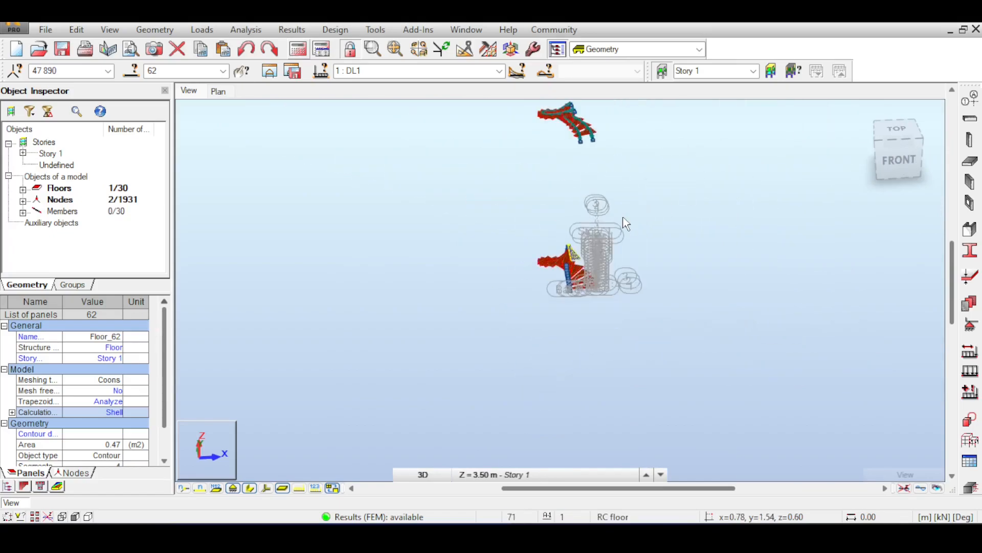
pyautogui.scroll(4, 563, 260)
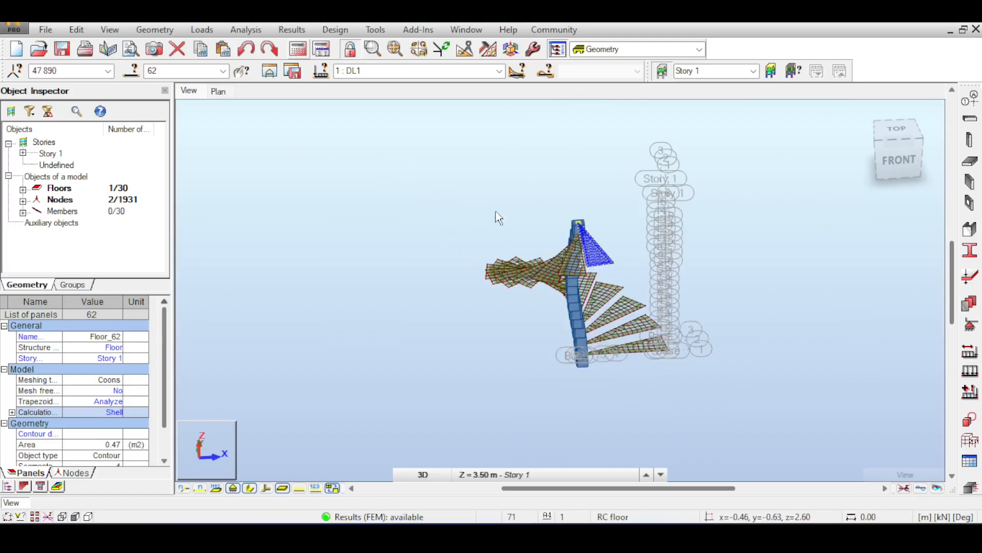
pyautogui.moveTo(447, 184); pyautogui.dragTo(770, 442)
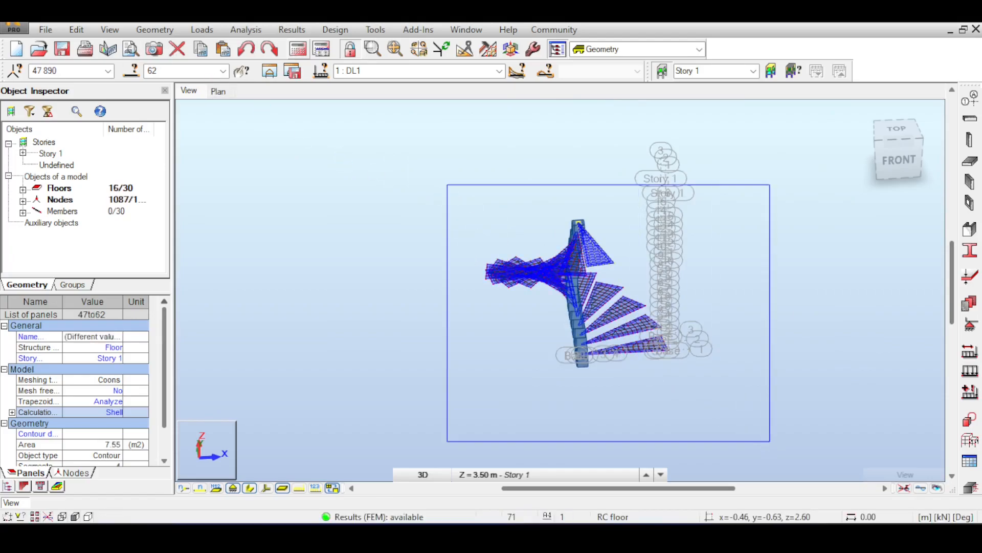
pyautogui.click(76, 29)
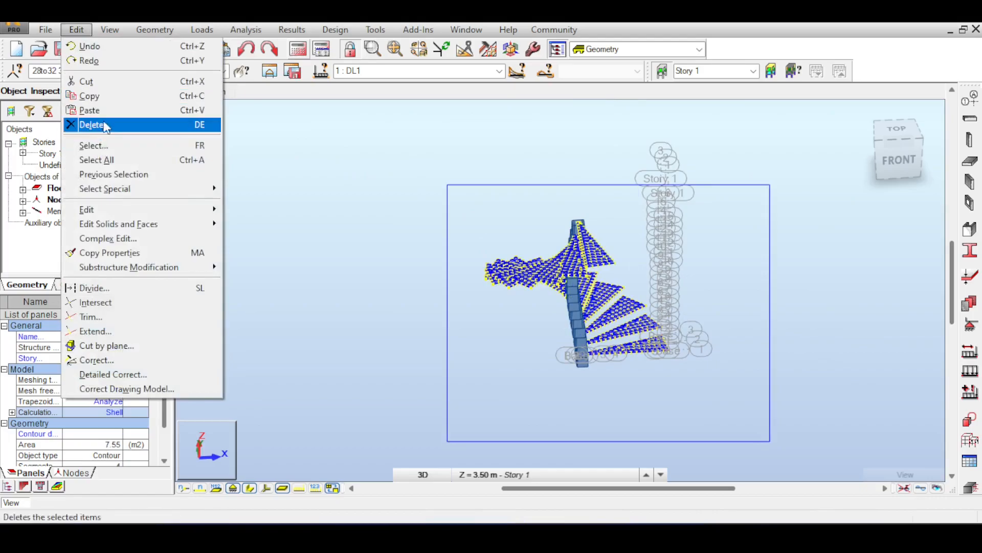
pyautogui.moveTo(193, 210)
pyautogui.click(251, 210)
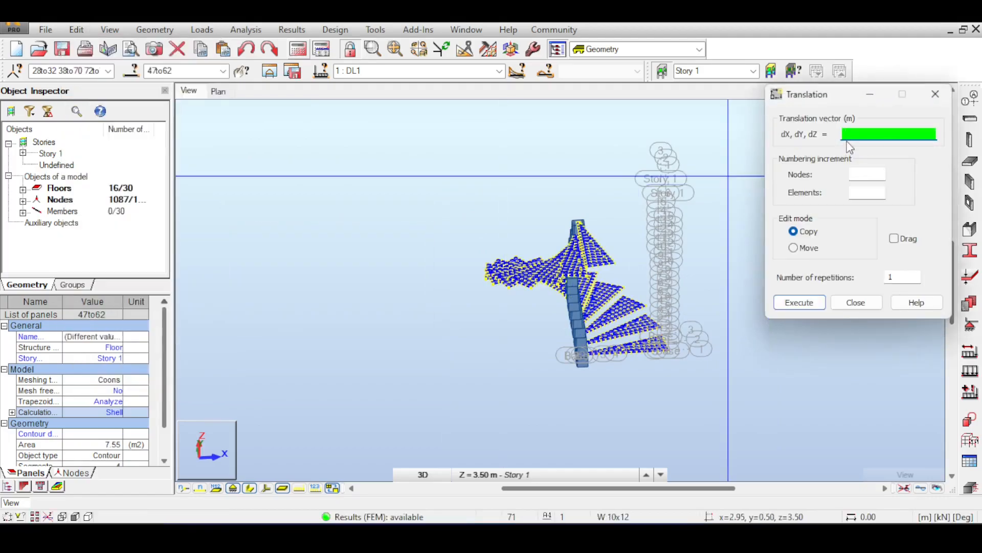
pyautogui.click(794, 248)
pyautogui.click(853, 134)
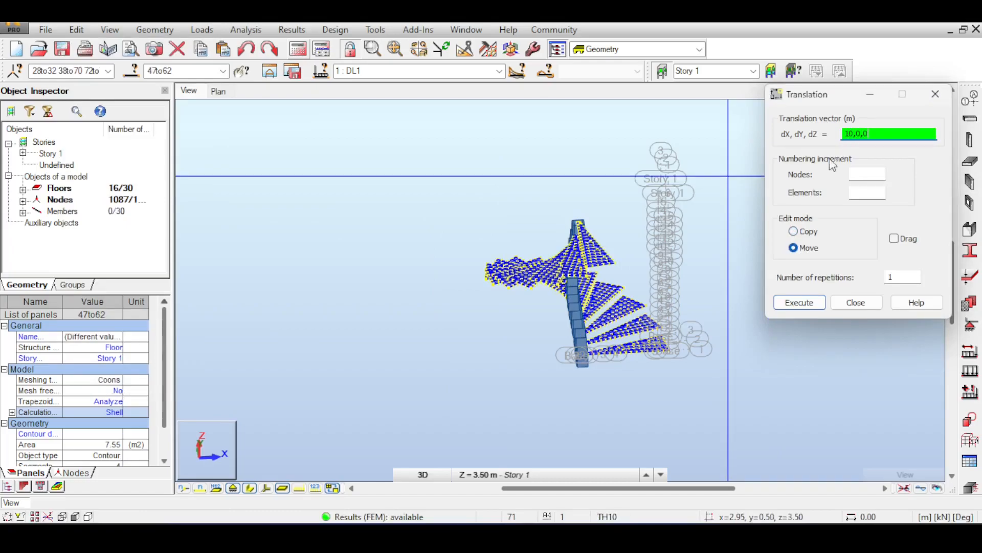
pyautogui.click(802, 302)
pyautogui.click(559, 304)
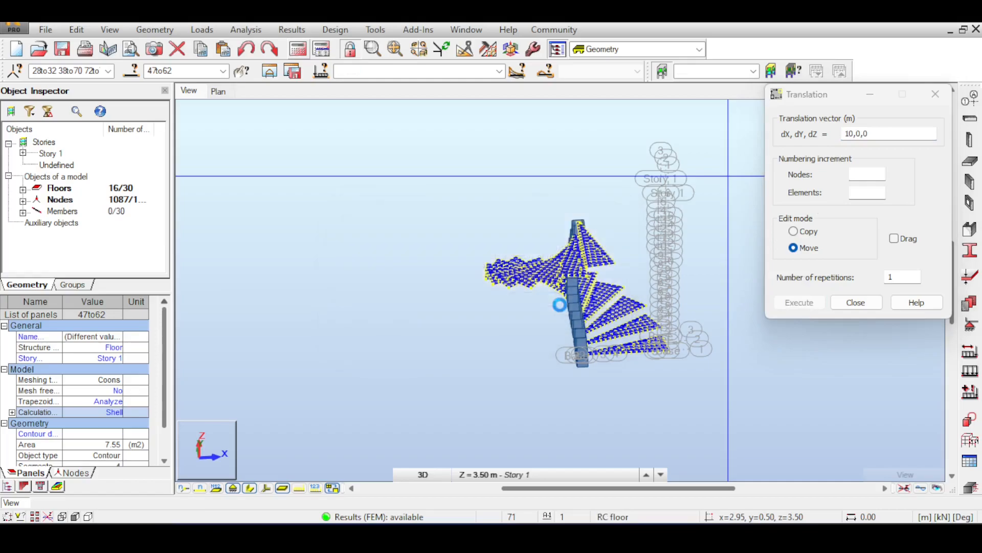
pyautogui.click(856, 302)
# Clear the tread selection and examine the base gridlines where the spiral treads stood.
pyautogui.keyDown('shift'); pyautogui.moveTo(680, 284); pyautogui.dragTo(677, 272, button='middle'); pyautogui.keyUp('shift')
pyautogui.scroll(5, 670, 279)
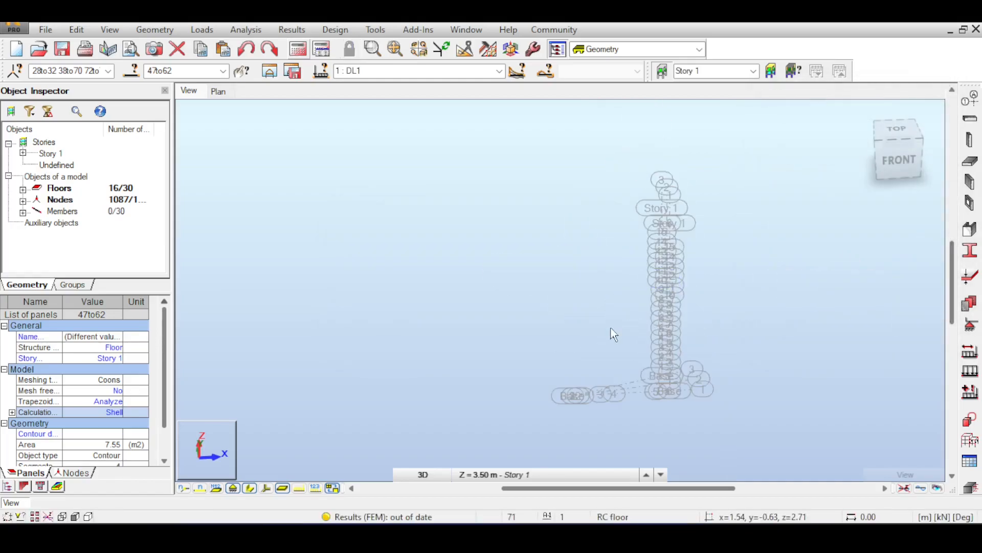
pyautogui.click(625, 345)
pyautogui.scroll(5, 643, 266)
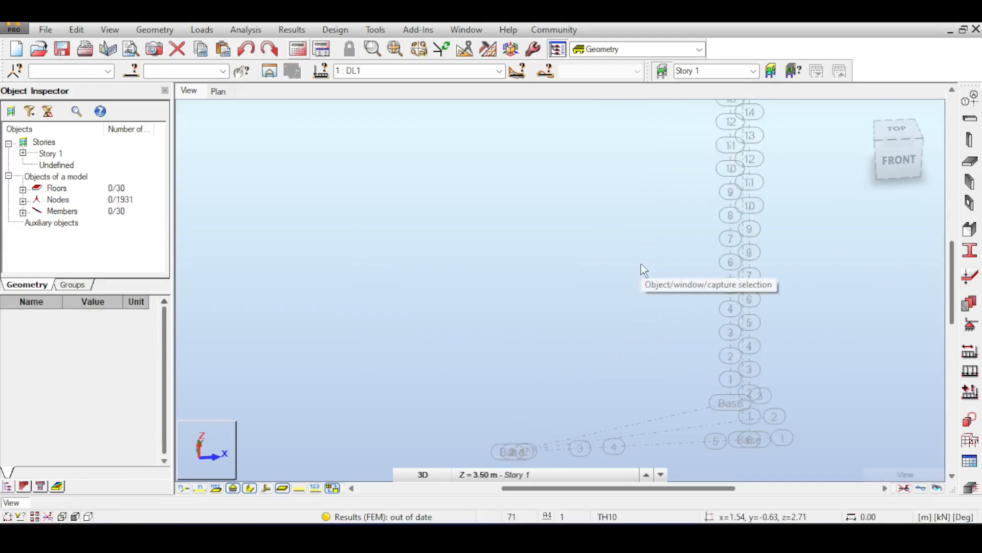
pyautogui.moveTo(636, 290); pyautogui.dragTo(597, 236, button='middle')
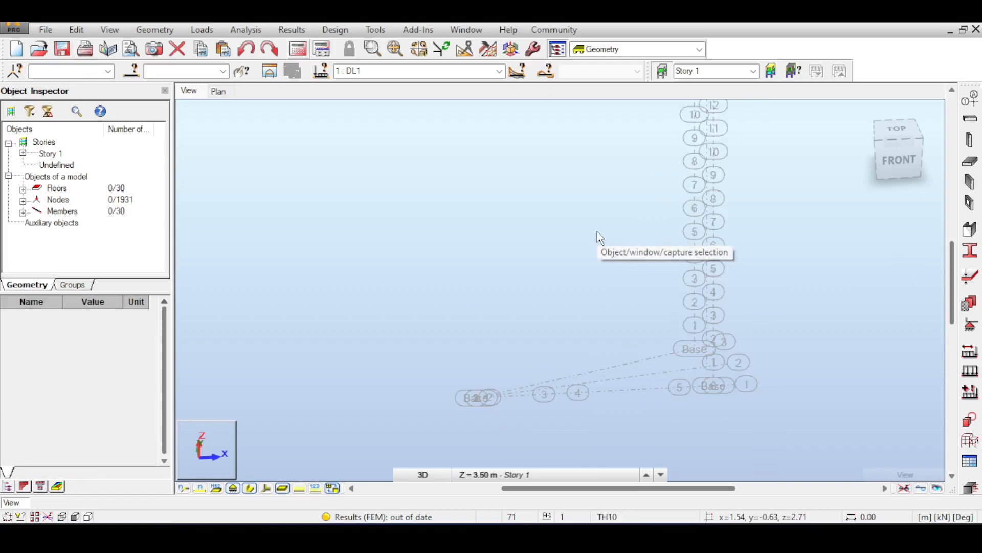
pyautogui.scroll(1, 597, 231)
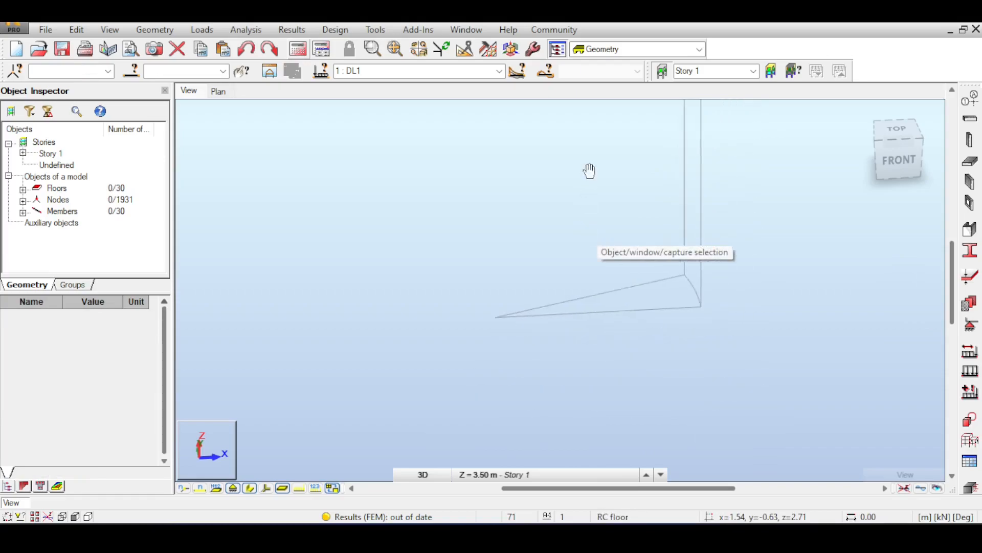
pyautogui.scroll(2, 592, 205)
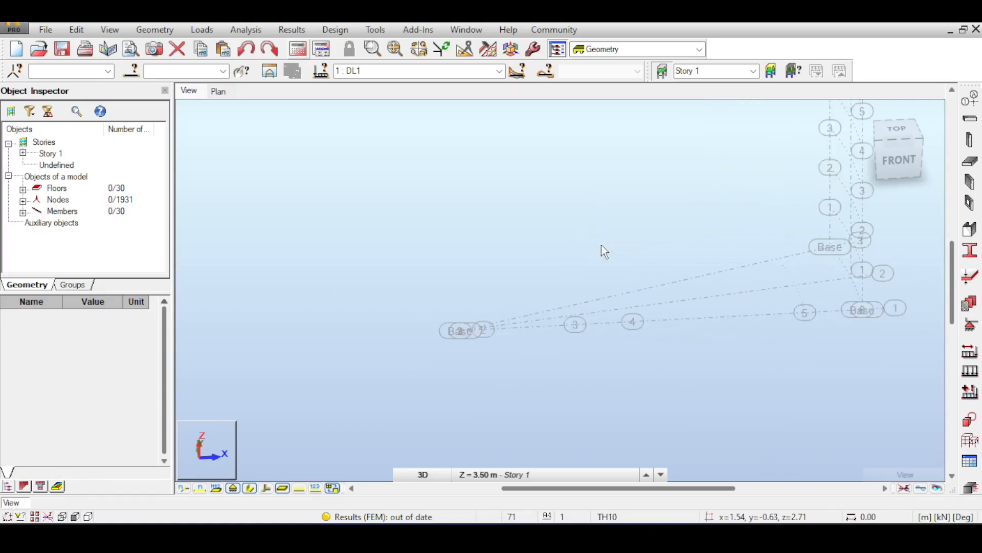
pyautogui.scroll(3, 605, 251)
# Copy the circular concrete stair illustration from the browser, paste it into the Paint sketch, and bring its upper steps into view.
pyautogui.click(629, 474)
pyautogui.click(629, 456)
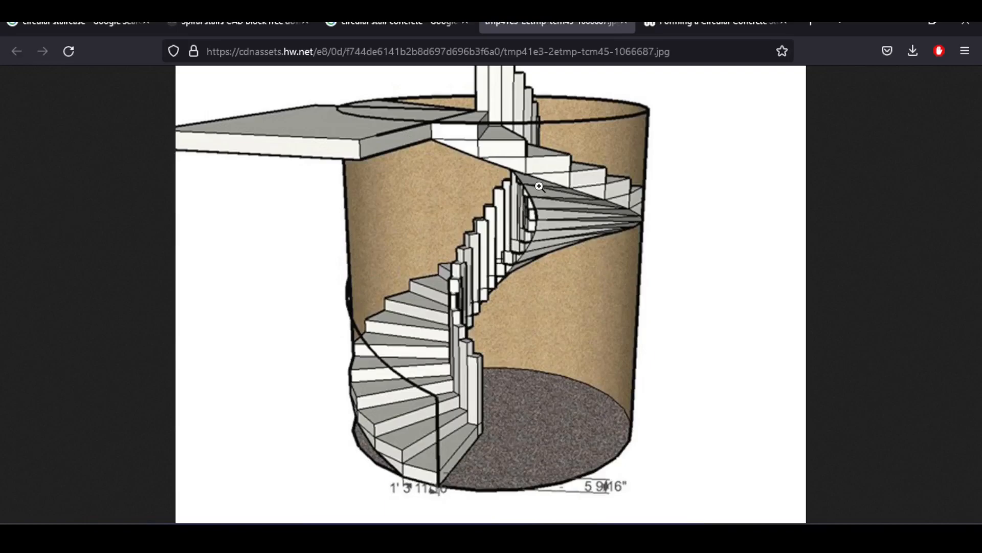
pyautogui.rightClick(539, 186)
pyautogui.click(579, 224)
pyautogui.click(633, 536)
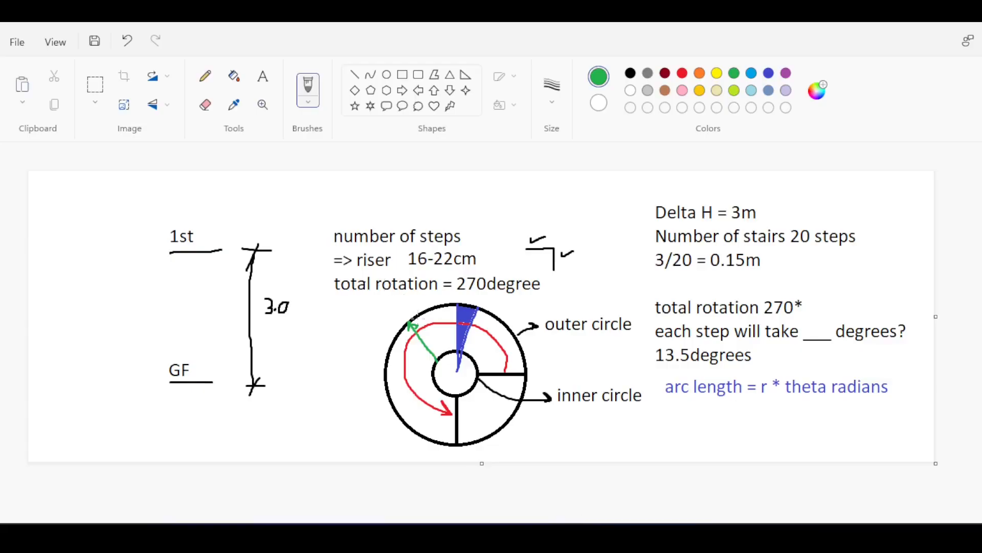
pyautogui.hotkey('ctrl', 'v')
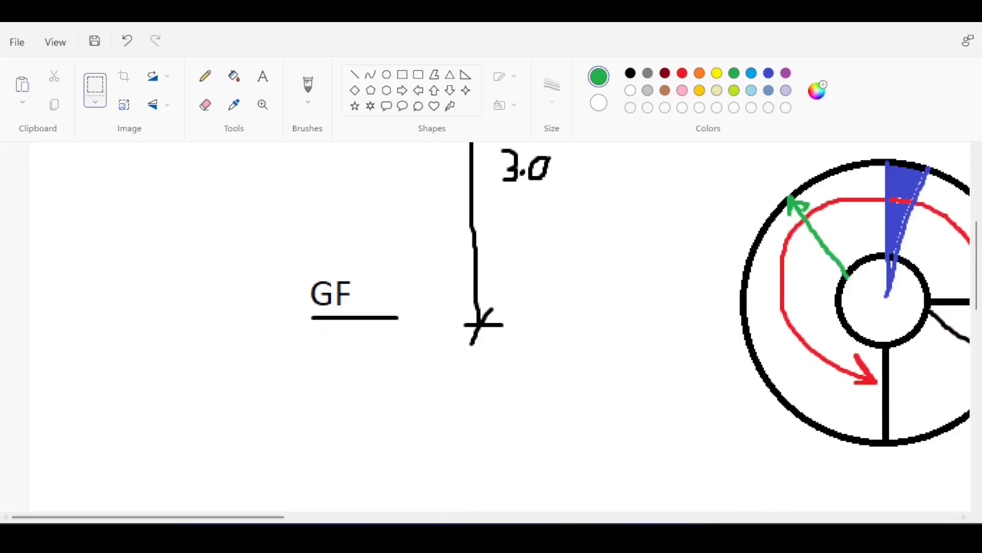
pyautogui.moveTo(263, 517); pyautogui.dragTo(934, 455)
pyautogui.scroll(2, 730, 322)
pyautogui.scroll(4, 486, 154)
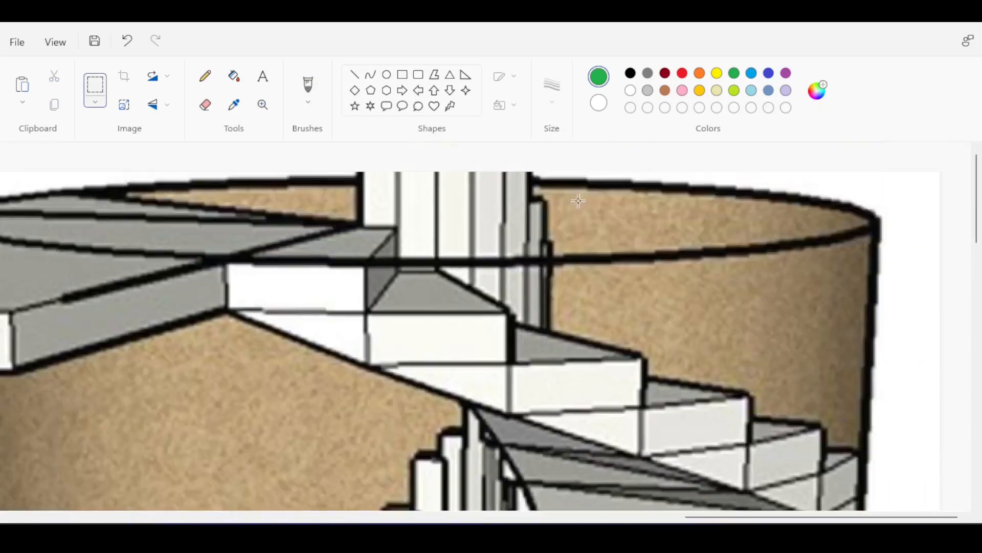
pyautogui.scroll(-2, 463, 209)
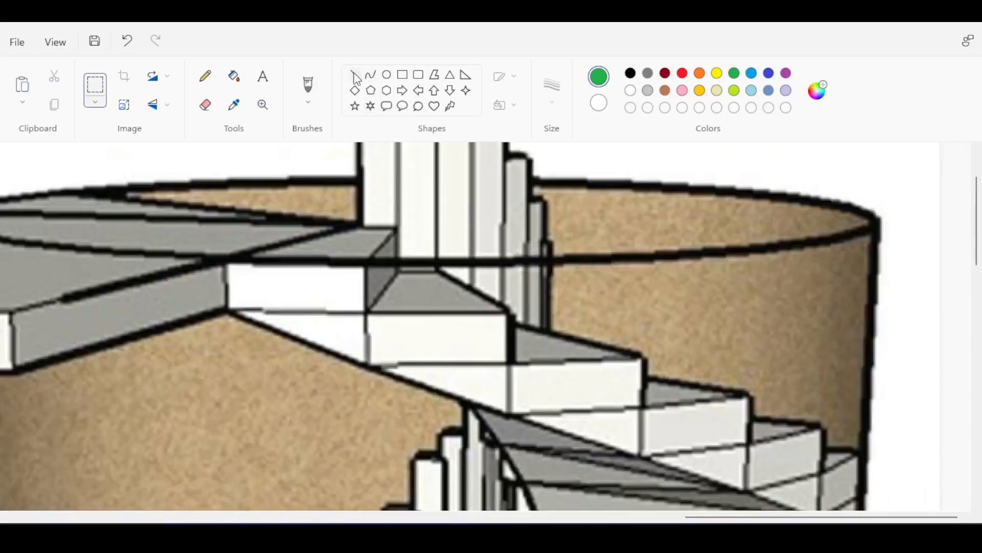
# Draw two parallel blue lines on the pasted stair, one through the inner step corners and one along the sloping underside.
pyautogui.click(354, 75)
pyautogui.click(768, 73)
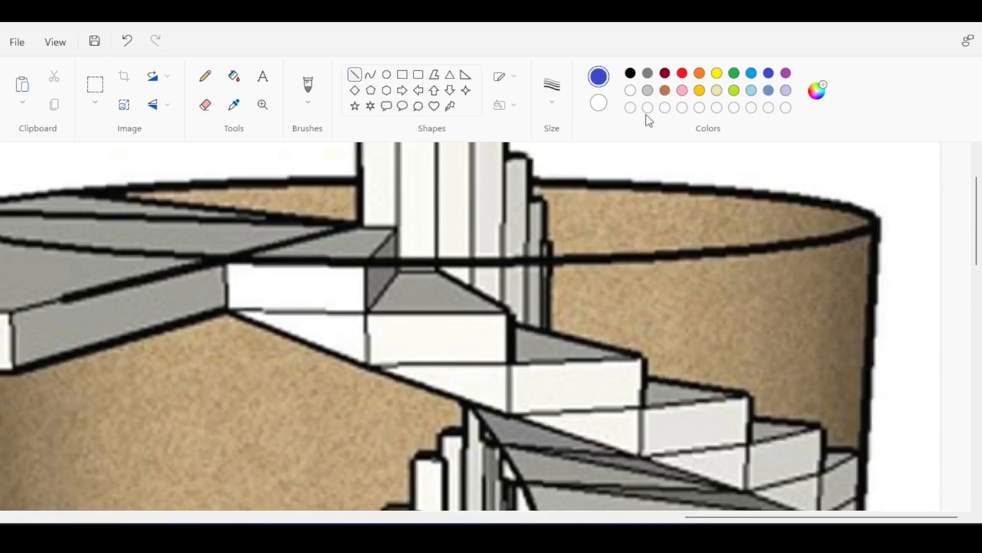
pyautogui.click(225, 266)
pyautogui.moveTo(230, 259); pyautogui.dragTo(710, 433)
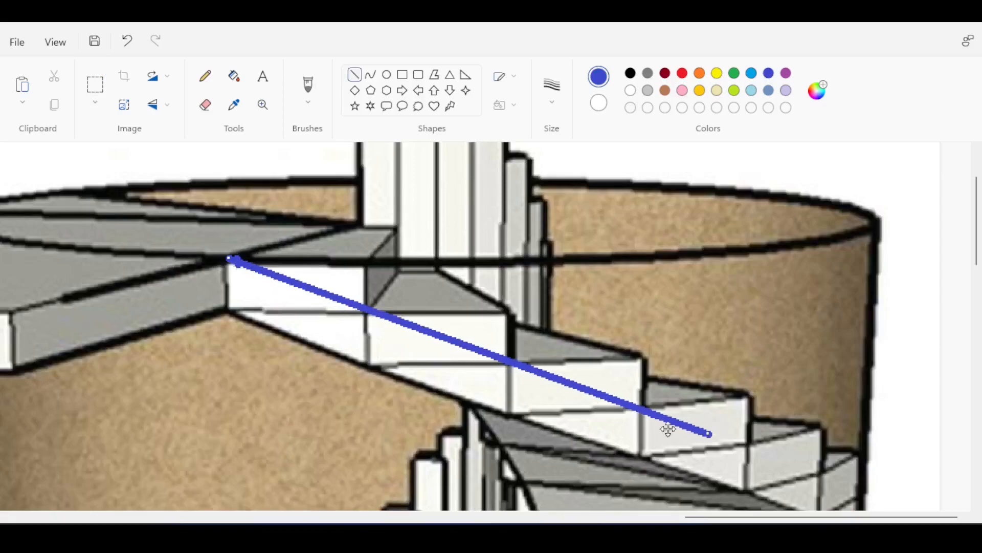
pyautogui.moveTo(221, 312); pyautogui.dragTo(715, 479)
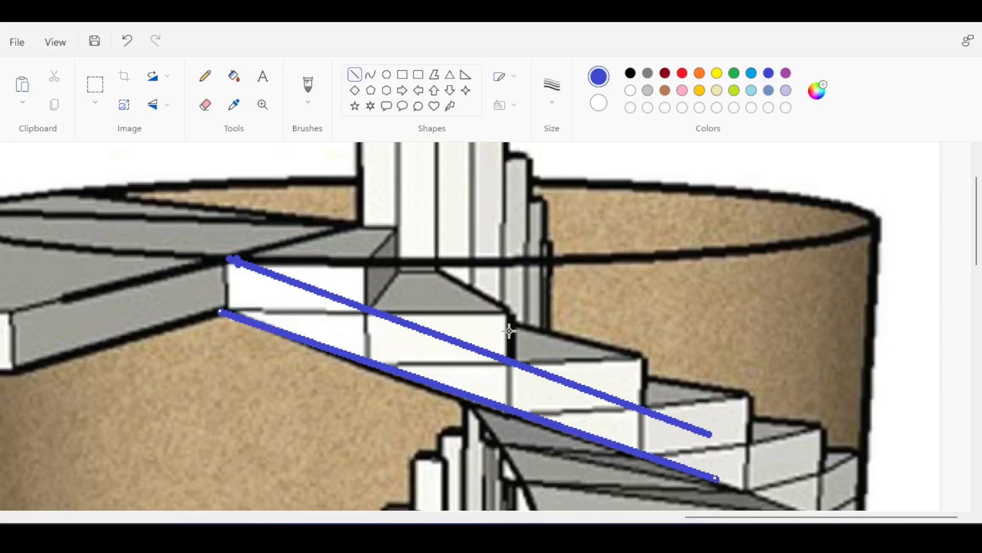
# Add blue brush arrows marking the upper steps, and a double-headed arrow marking the slab thickness between the two lines.
pyautogui.click(307, 86)
pyautogui.moveTo(592, 303); pyautogui.dragTo(515, 333)
pyautogui.moveTo(422, 257); pyautogui.dragTo(469, 278)
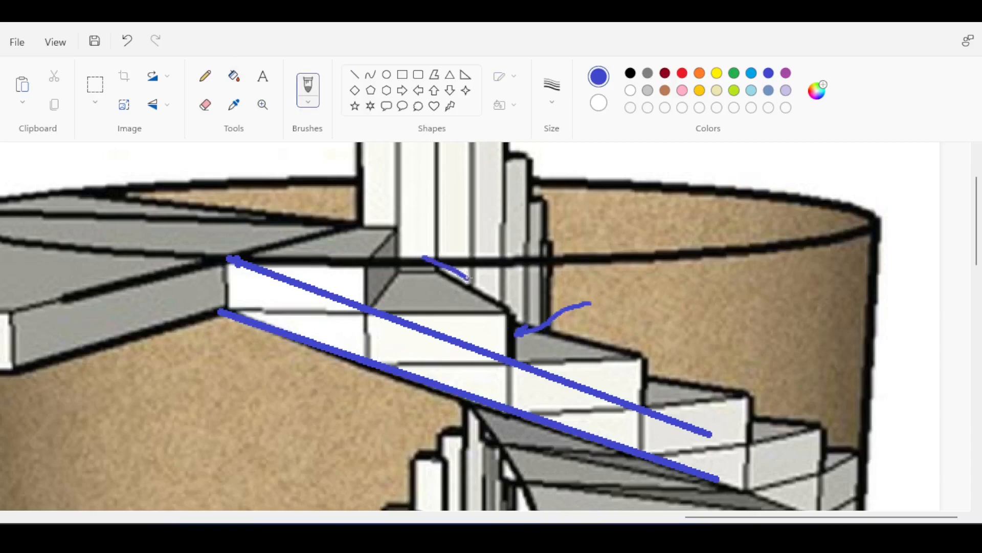
pyautogui.scroll(-4, 464, 301)
pyautogui.scroll(2, 393, 281)
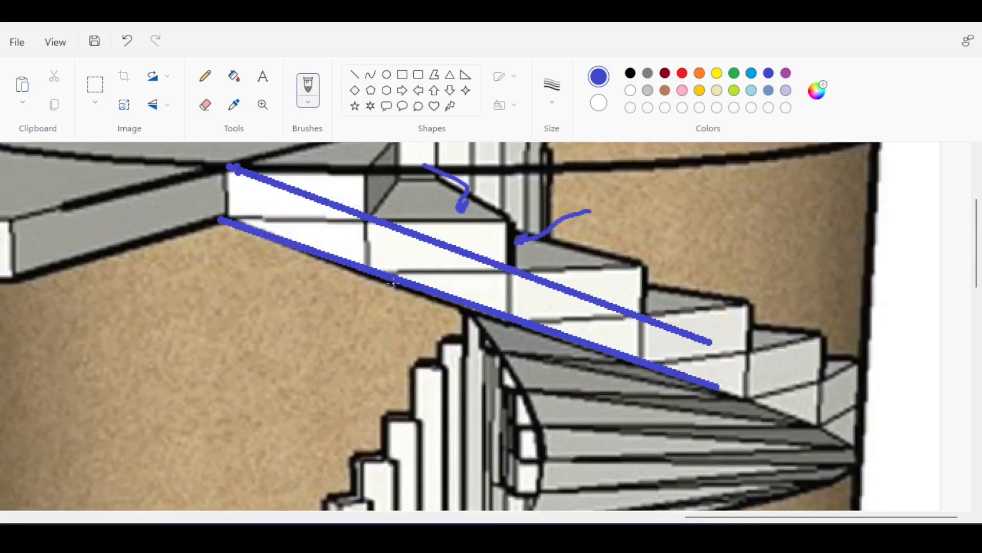
pyautogui.moveTo(408, 234); pyautogui.dragTo(398, 270)
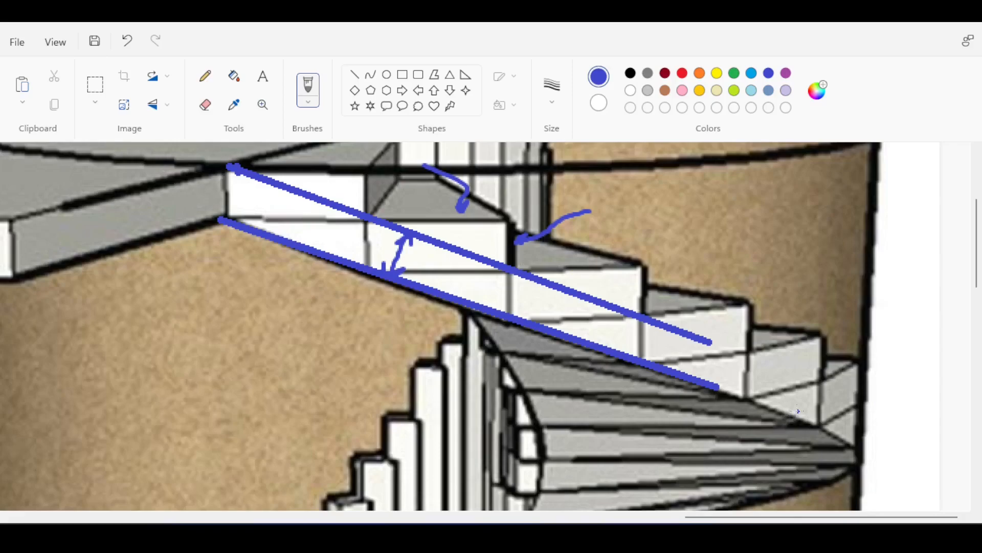
# Undo a stray blue stroke and outline a sloped slab facet at the stair's upper end with a red brush.
pyautogui.scroll(3, 716, 365)
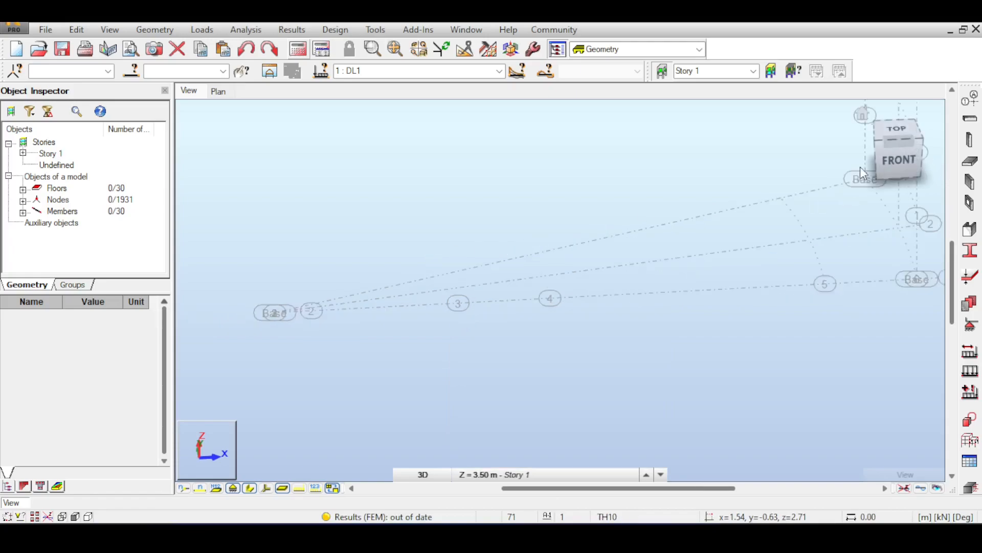
pyautogui.click(880, 152)
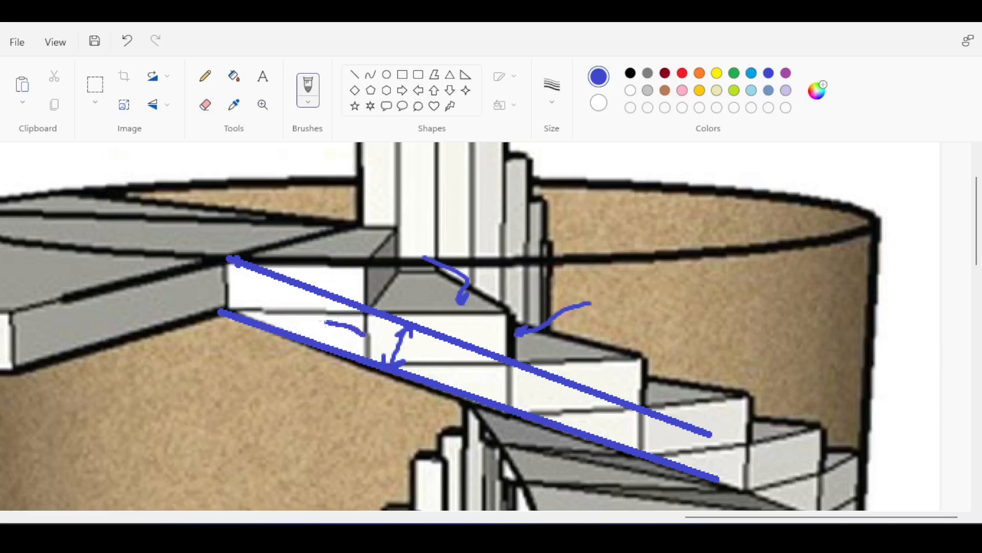
pyautogui.moveTo(326, 321); pyautogui.dragTo(257, 295)
pyautogui.hotkey('ctrl', 'z')
pyautogui.moveTo(368, 340)
pyautogui.mouseDown()
pyautogui.moveTo(254, 301)
pyautogui.moveTo(347, 265)
pyautogui.mouseUp()
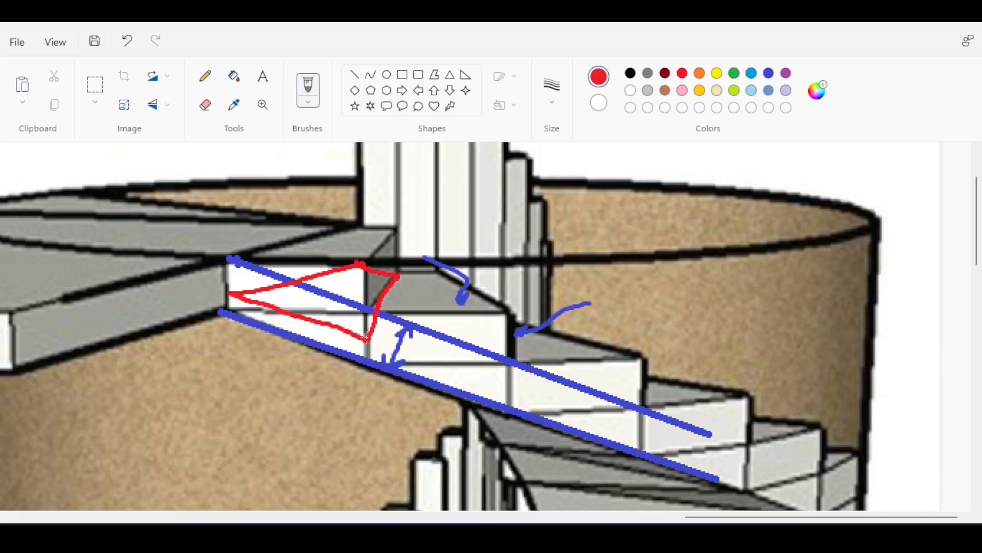
pyautogui.moveTo(375, 344)
pyautogui.mouseDown()
pyautogui.moveTo(504, 392)
pyautogui.moveTo(467, 335)
pyautogui.moveTo(403, 289)
pyautogui.mouseUp()
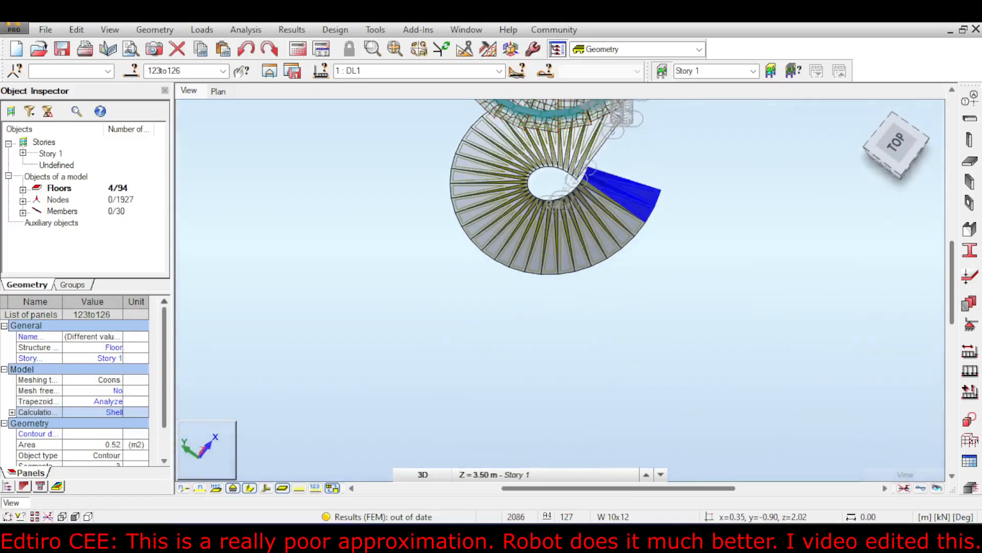
# Examine the spiral stair slab made of triangular panels from above, oblique angles and the front, clearing the panel selection.
pyautogui.moveTo(903, 154); pyautogui.dragTo(885, 120)
pyautogui.scroll(3, 691, 215)
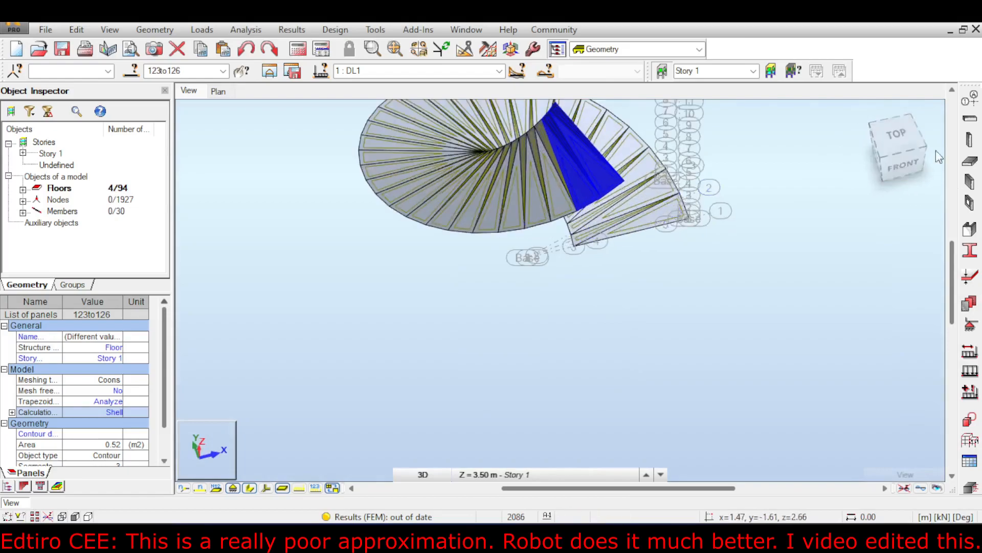
pyautogui.moveTo(909, 161); pyautogui.dragTo(871, 163)
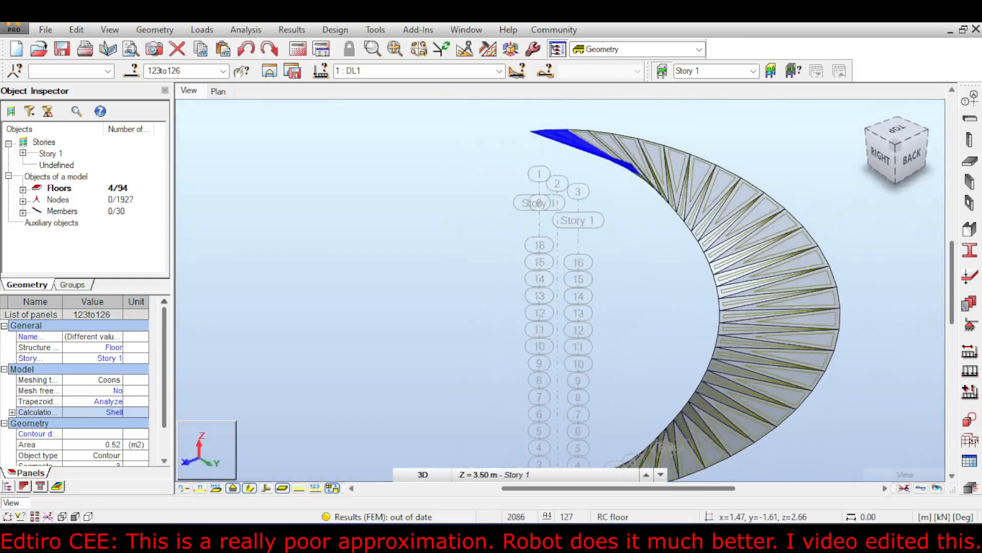
pyautogui.keyDown('shift'); pyautogui.moveTo(716, 161); pyautogui.dragTo(766, 191, button='middle'); pyautogui.keyUp('shift')
pyautogui.click(825, 157)
pyautogui.scroll(-1, 824, 158)
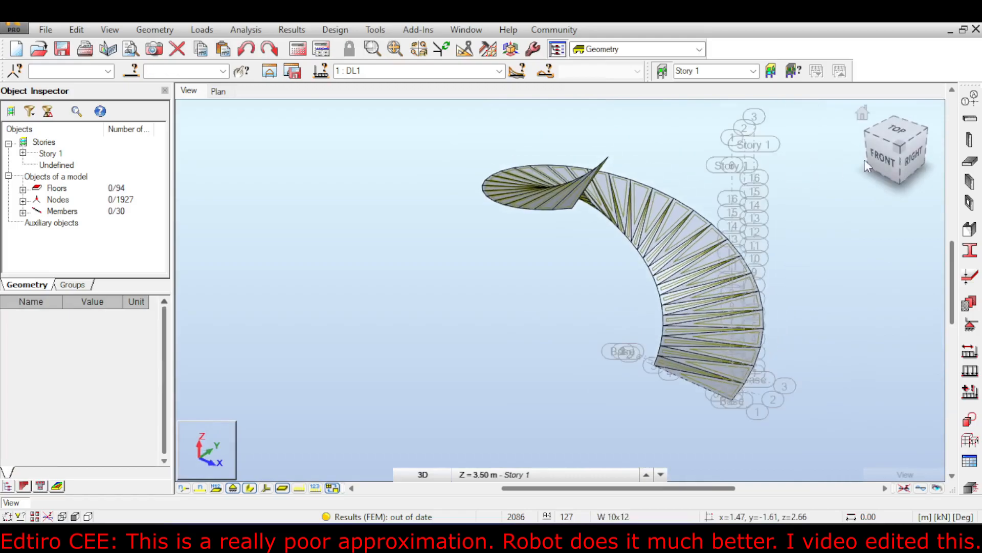
pyautogui.click(910, 148)
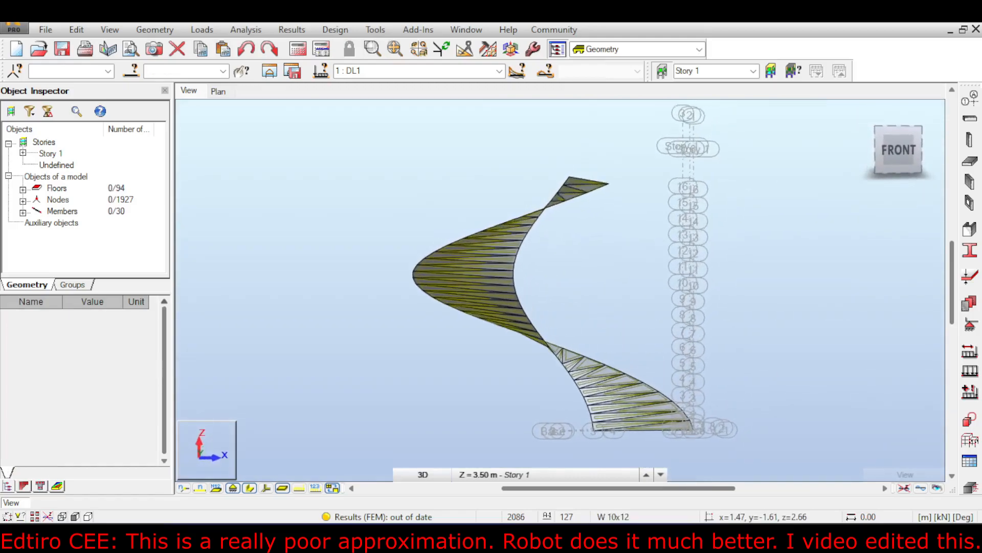
pyautogui.scroll(-1, 671, 337)
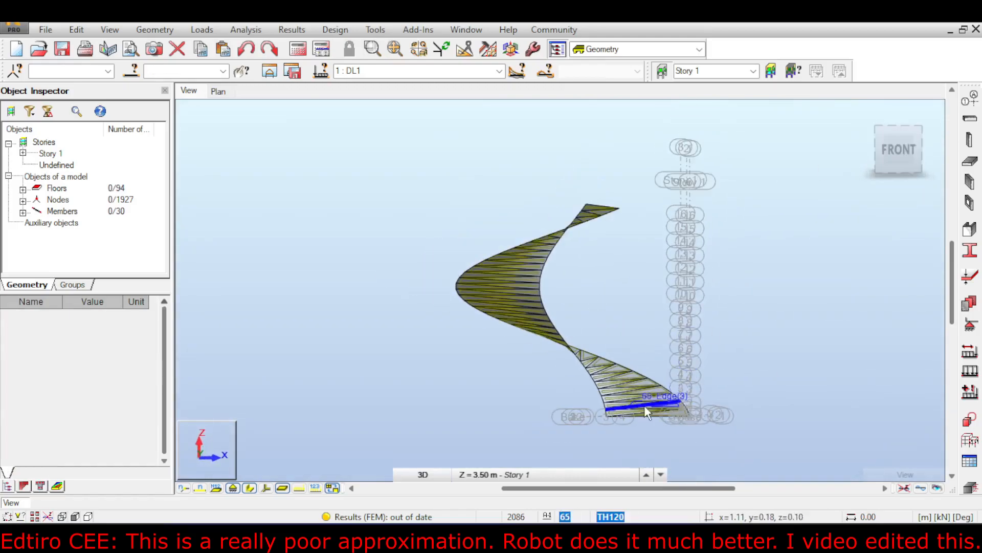
pyautogui.click(901, 150)
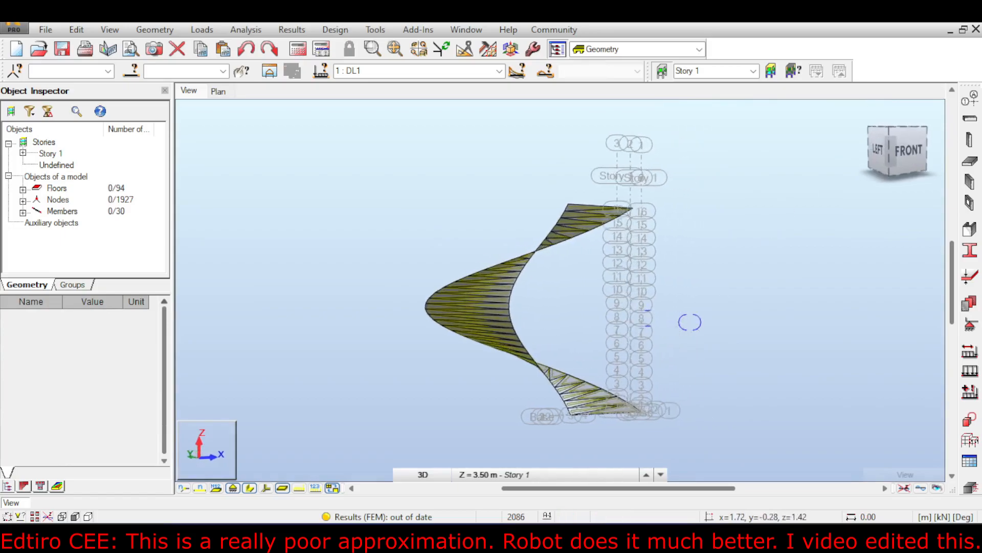
# Assign a support along the bottom edge of the spiral stair slab.
pyautogui.click(970, 325)
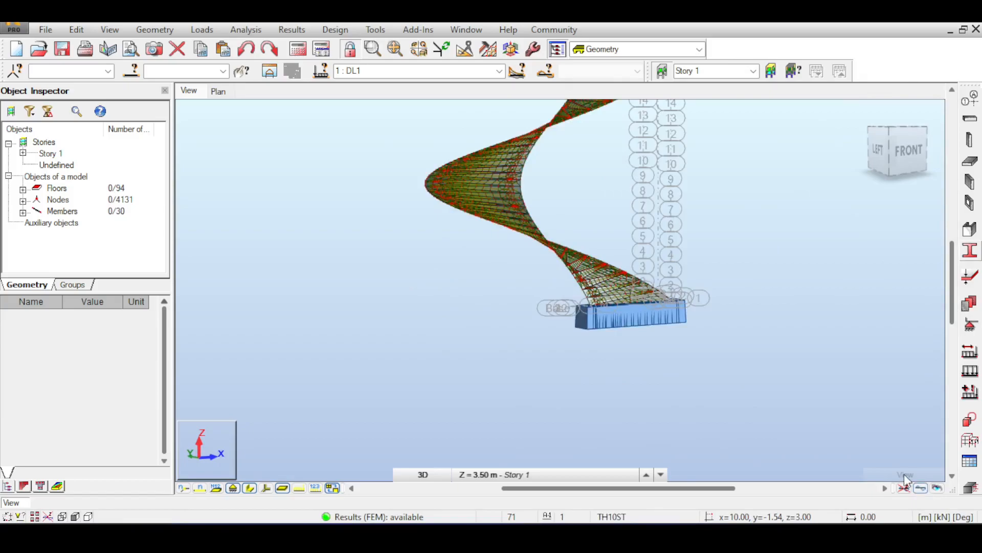
pyautogui.moveTo(903, 473)
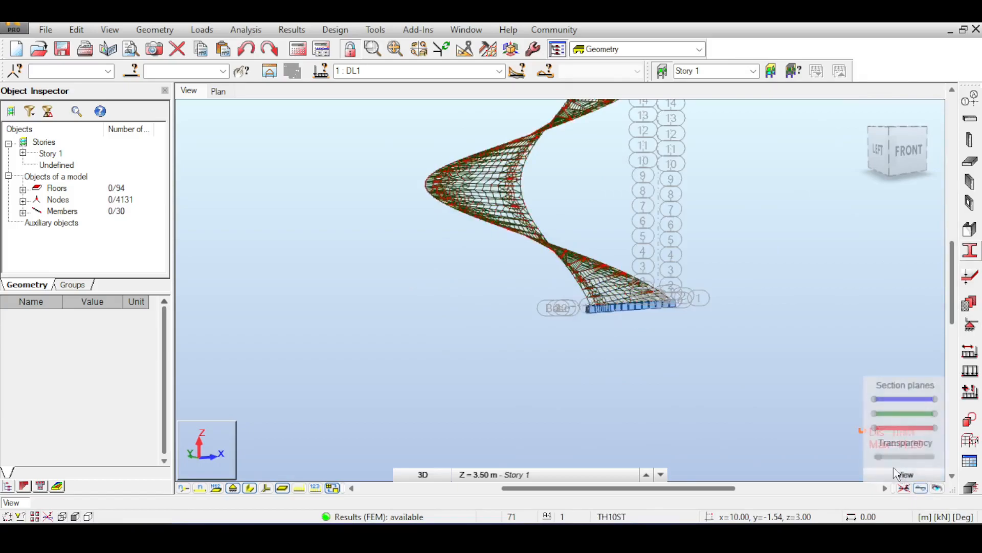
# Examine the finite element mesh of the triangular-panel stair slab from above, obliquely and close up along its outer edge, and view the isolated treads.
pyautogui.moveTo(703, 235); pyautogui.dragTo(705, 319, button='middle')
pyautogui.click(889, 130)
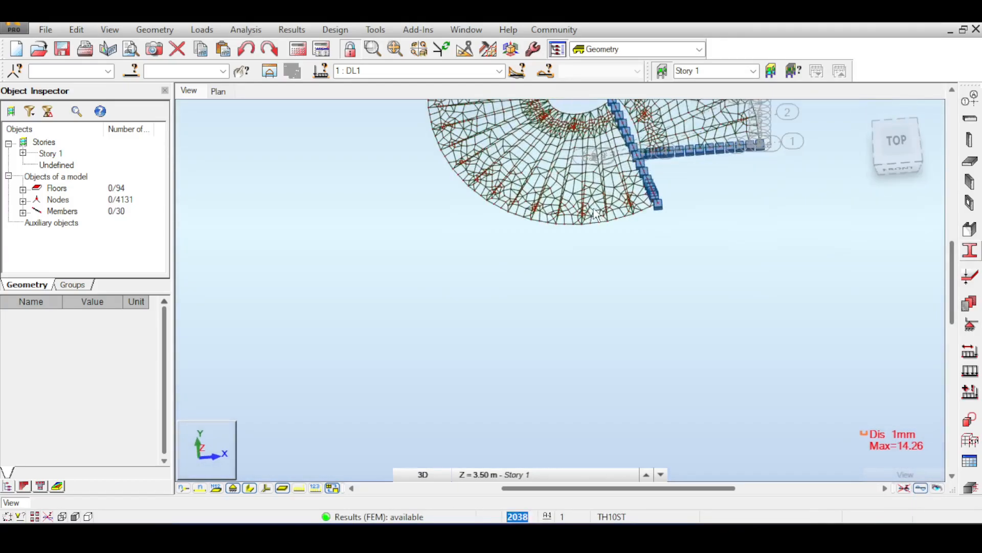
pyautogui.scroll(6, 596, 213)
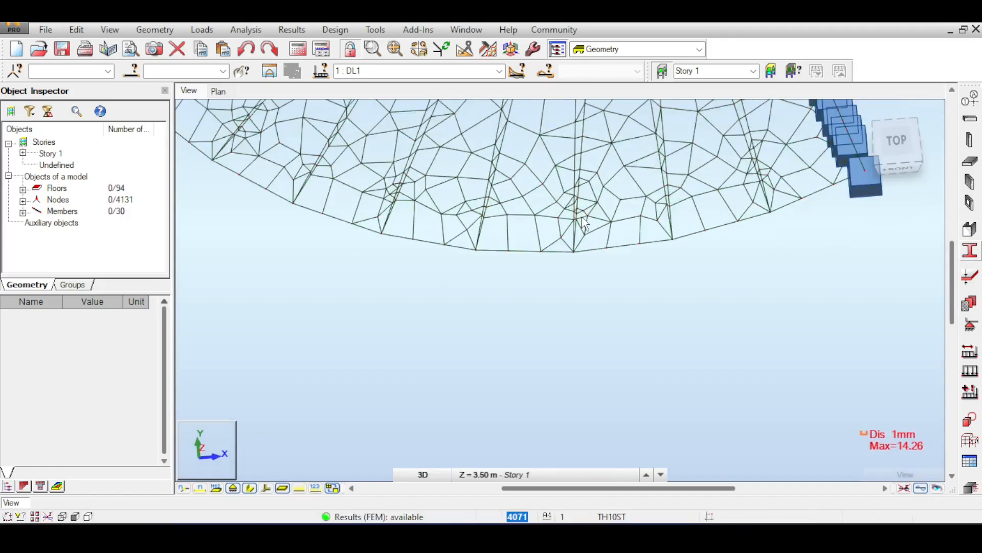
pyautogui.scroll(3, 585, 222)
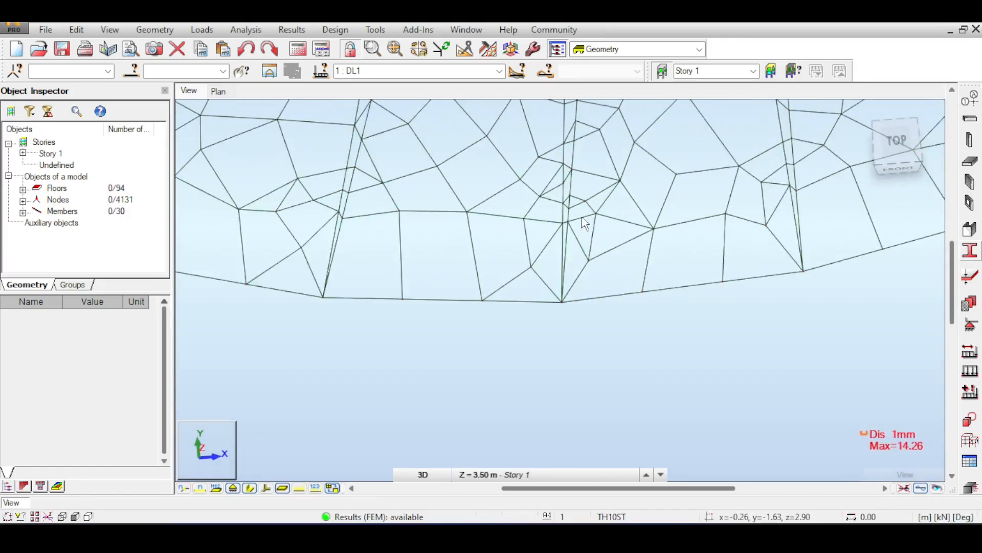
pyautogui.click(889, 149)
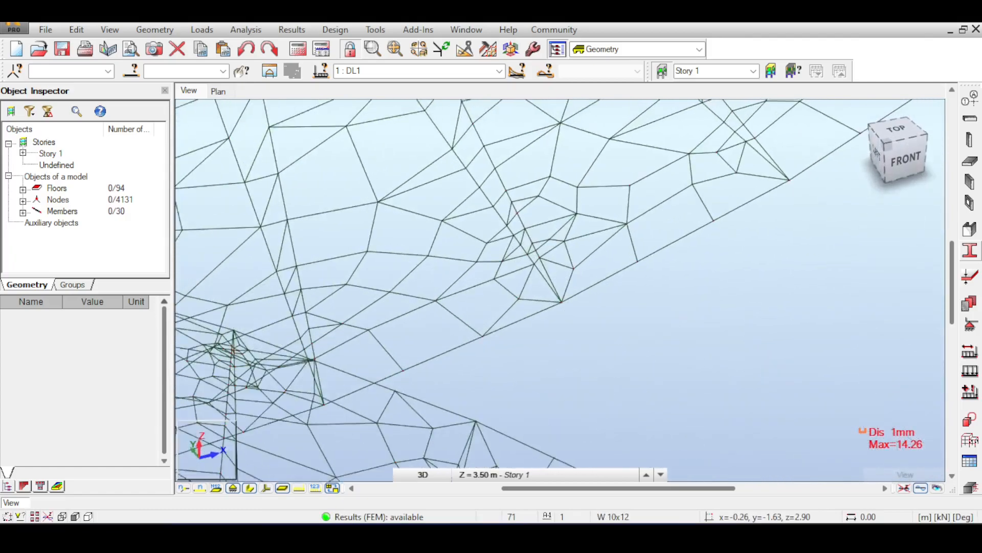
pyautogui.moveTo(888, 147)
pyautogui.mouseDown()
pyautogui.moveTo(878, 129)
pyautogui.moveTo(807, 213)
pyautogui.moveTo(902, 153)
pyautogui.mouseUp()
pyautogui.click(864, 112)
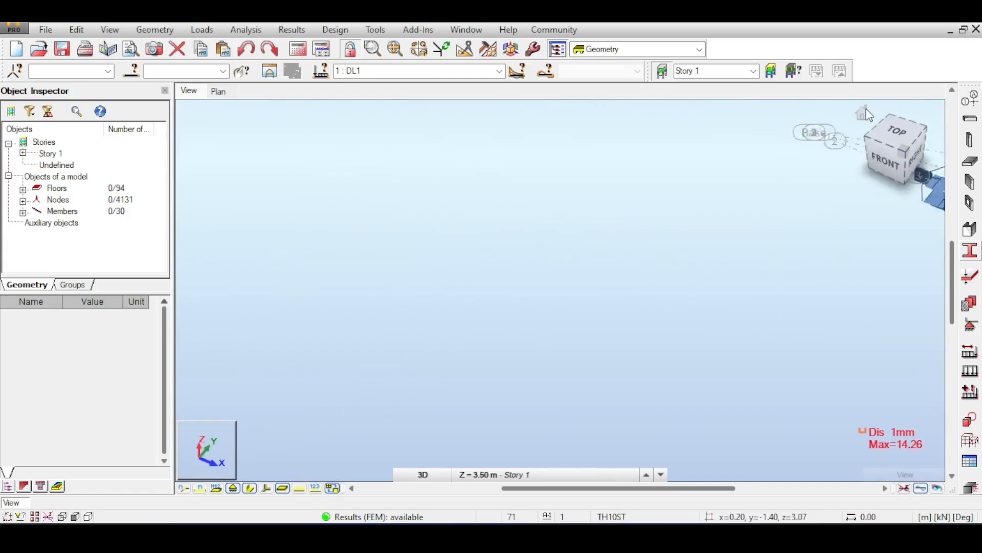
pyautogui.scroll(3, 486, 378)
pyautogui.scroll(4, 452, 329)
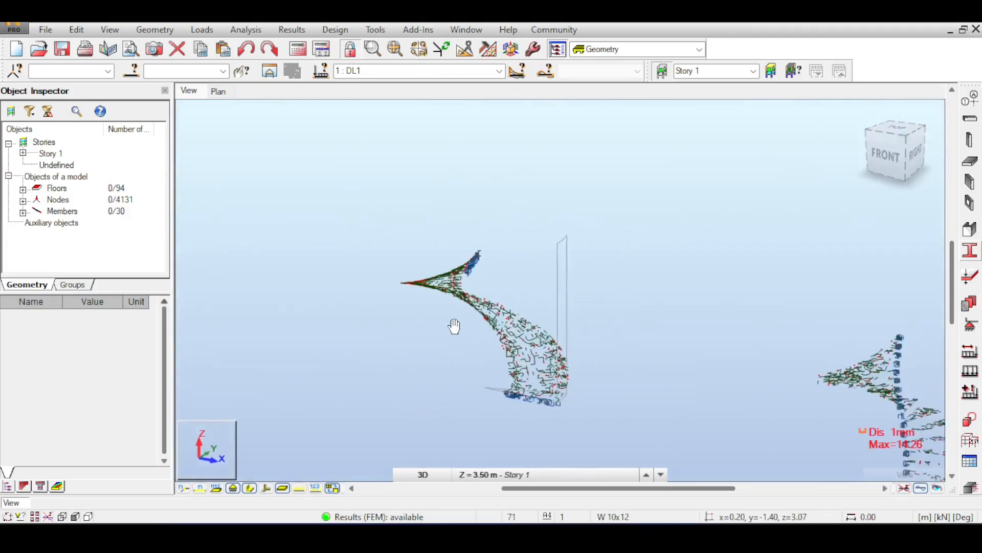
pyautogui.scroll(5, 573, 344)
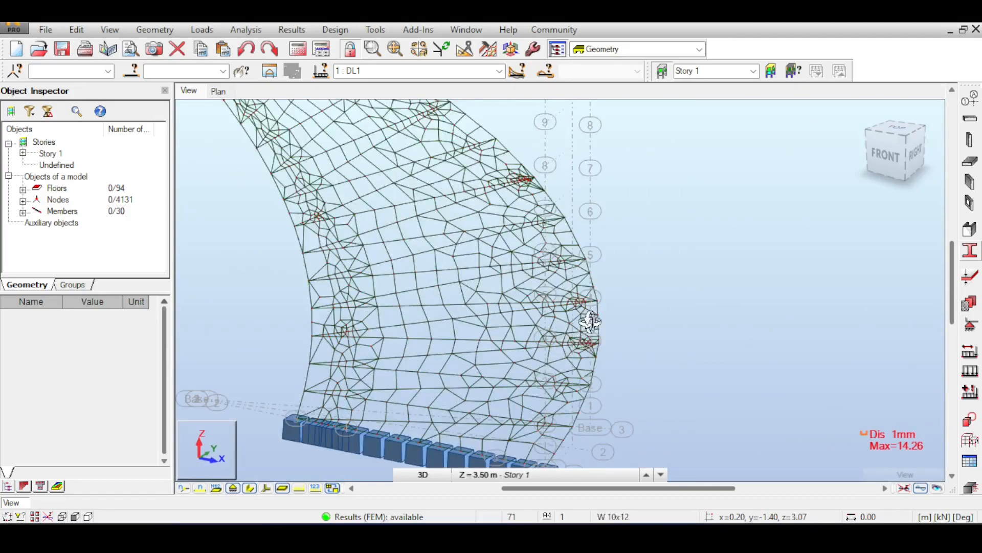
pyautogui.scroll(3, 586, 314)
pyautogui.scroll(2, 567, 287)
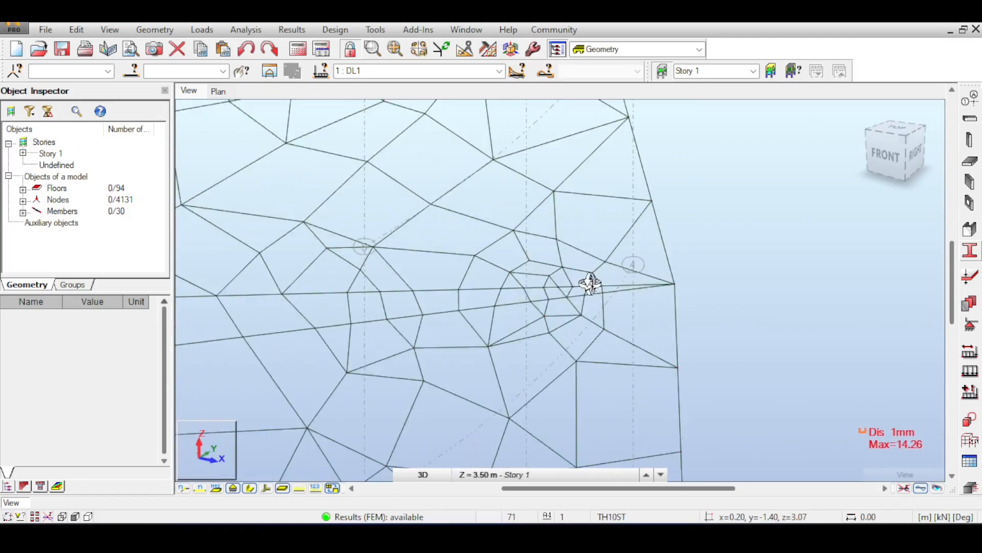
pyautogui.scroll(-5, 575, 292)
pyautogui.scroll(-4, 574, 298)
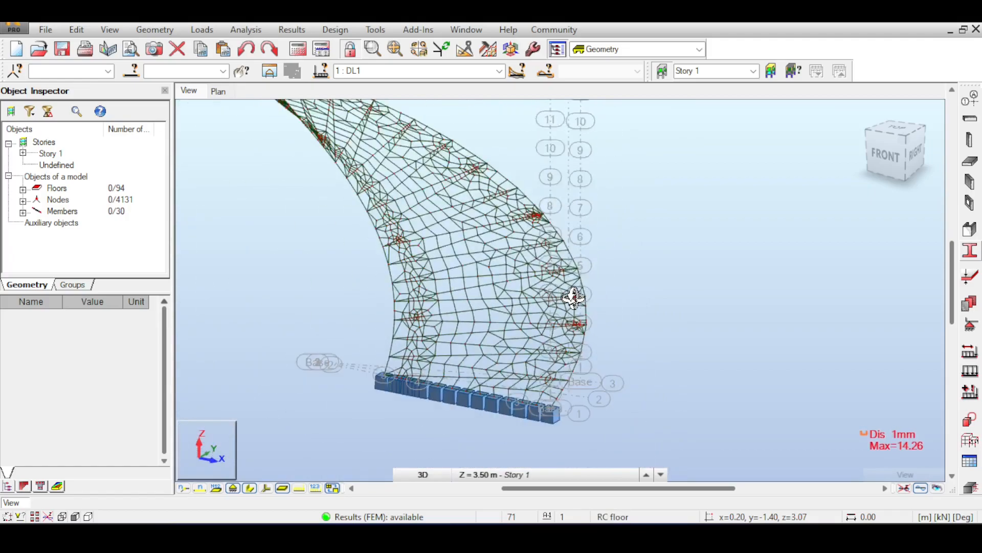
pyautogui.moveTo(566, 296); pyautogui.dragTo(726, 303, button='middle')
pyautogui.rightClick(759, 241)
pyautogui.click(770, 254)
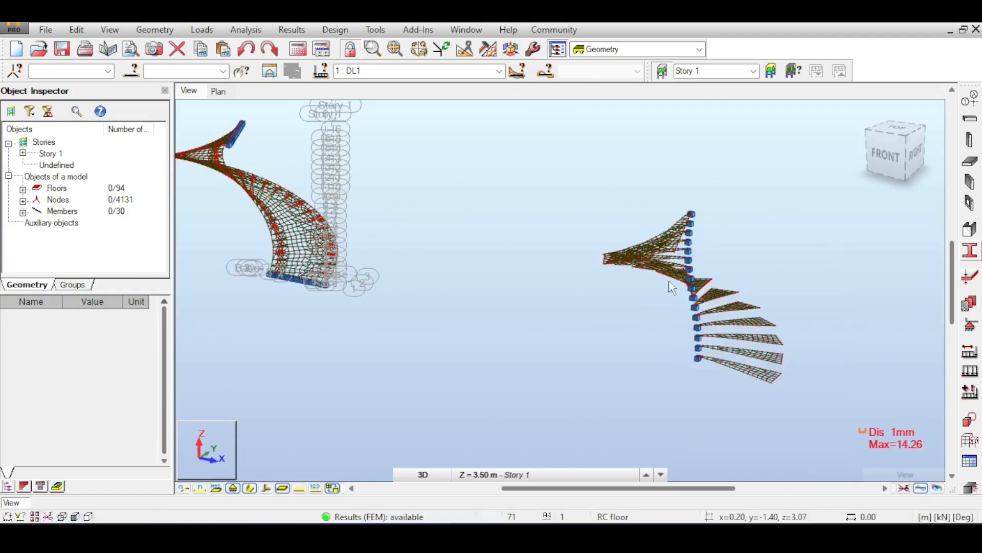
# Assign the TH10ST thickness to all the isolated stair treads, panels 47to62.
pyautogui.click(970, 250)
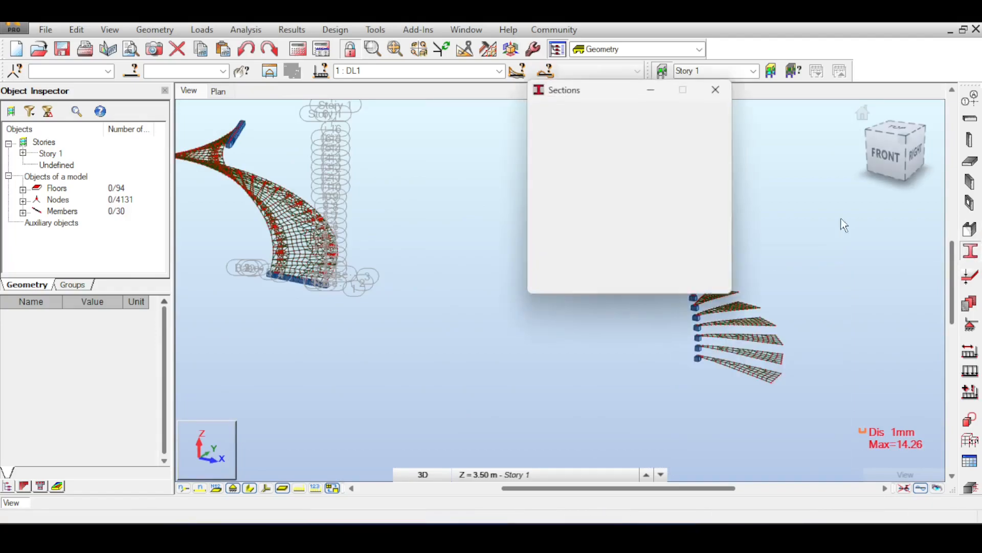
pyautogui.click(717, 84)
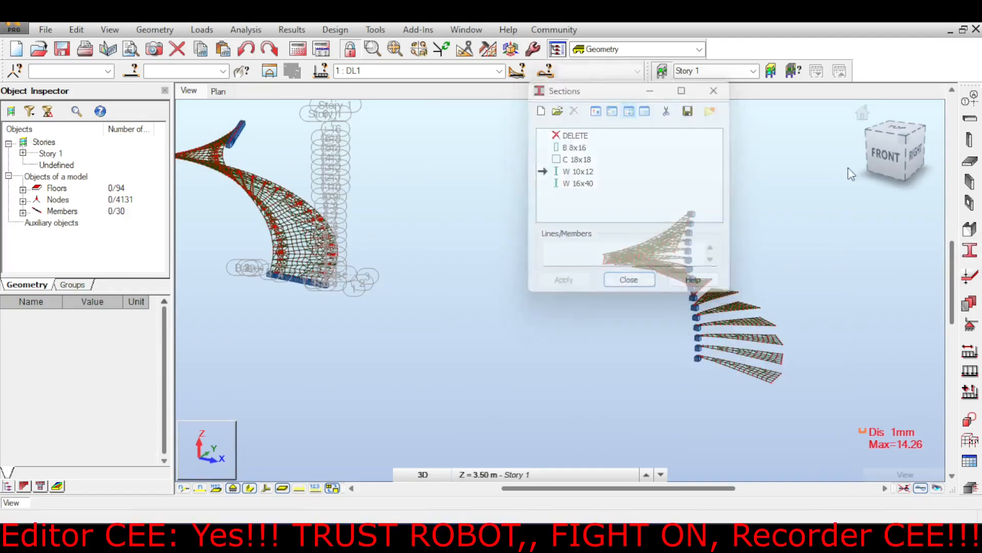
pyautogui.click(970, 276)
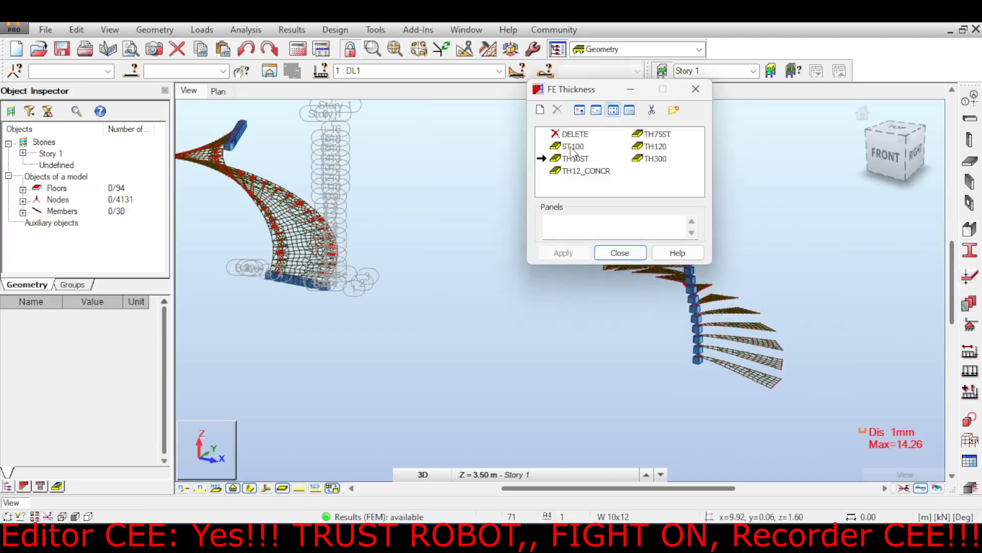
pyautogui.click(573, 159)
pyautogui.click(579, 221)
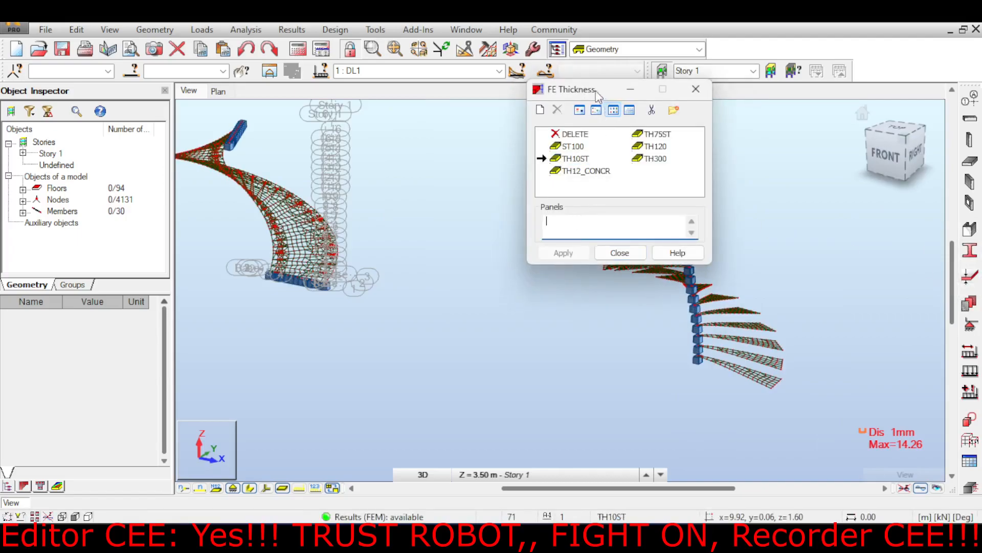
pyautogui.moveTo(598, 96); pyautogui.dragTo(411, 118)
pyautogui.moveTo(583, 162); pyautogui.dragTo(820, 404)
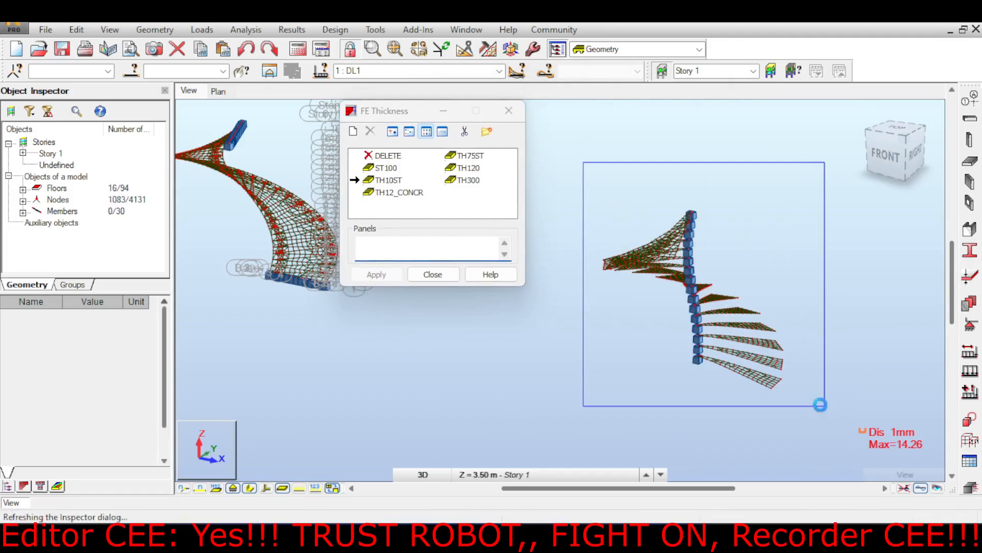
pyautogui.click(378, 275)
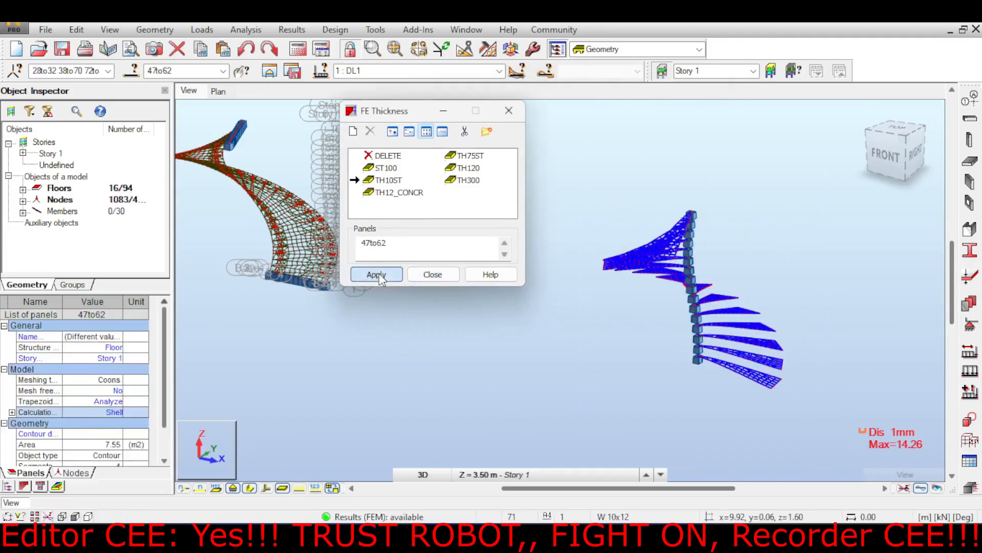
pyautogui.click(539, 304)
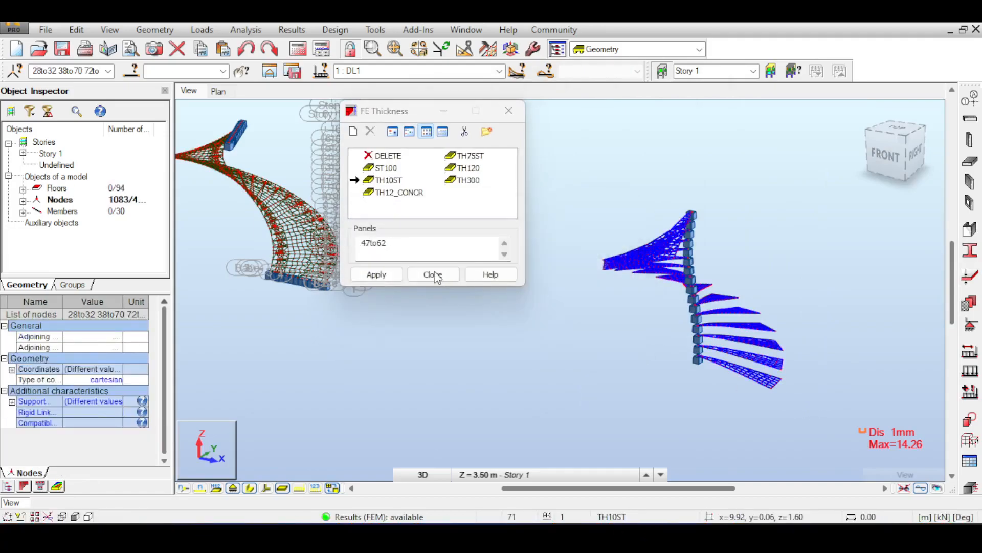
pyautogui.click(433, 275)
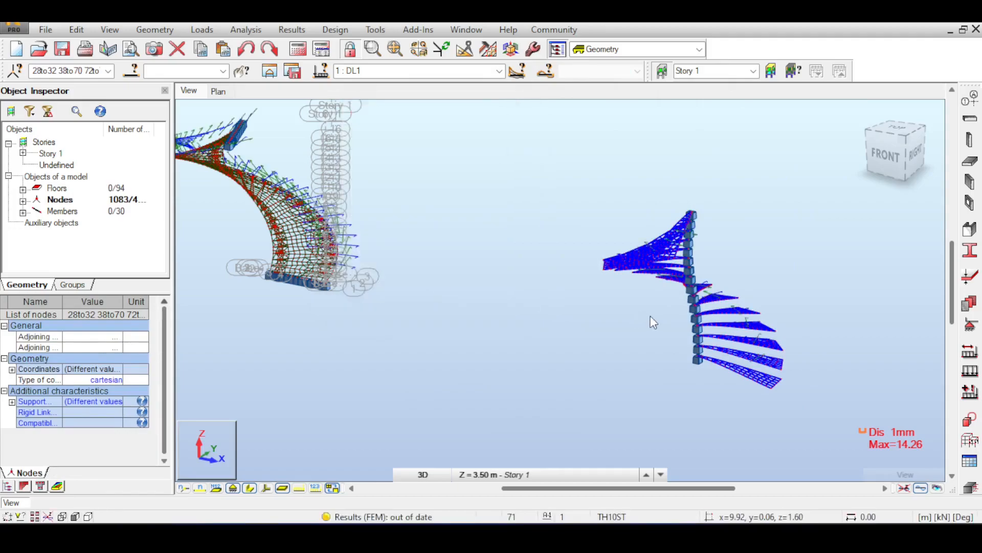
# Move the entire triangular-panel stair slab by the translation vector -10,0,0 m and save the model.
pyautogui.scroll(-2, 577, 213)
pyautogui.moveTo(577, 213); pyautogui.dragTo(636, 204, button='middle')
pyautogui.scroll(-2, 629, 192)
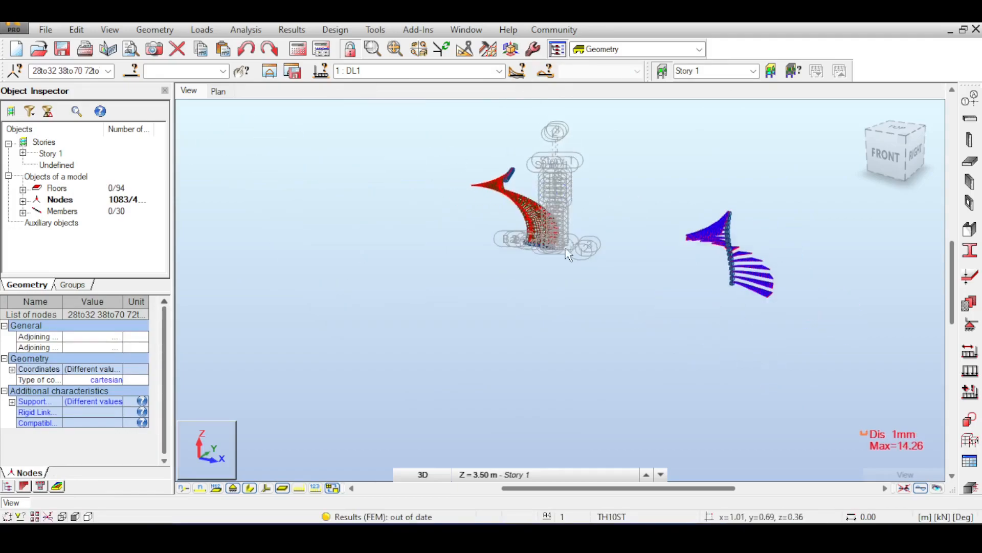
pyautogui.moveTo(430, 131); pyautogui.dragTo(615, 290)
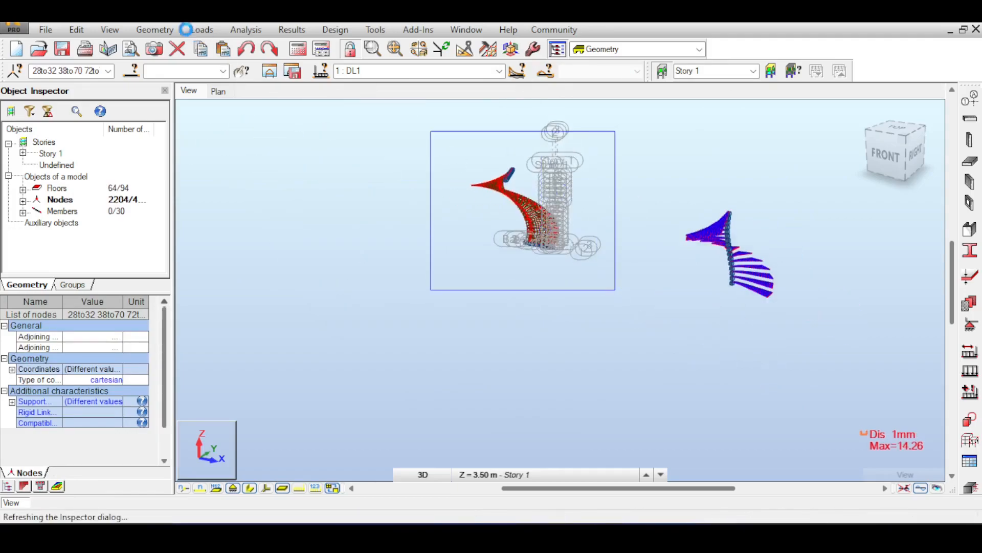
pyautogui.click(109, 29)
pyautogui.moveTo(76, 29)
pyautogui.moveTo(128, 209)
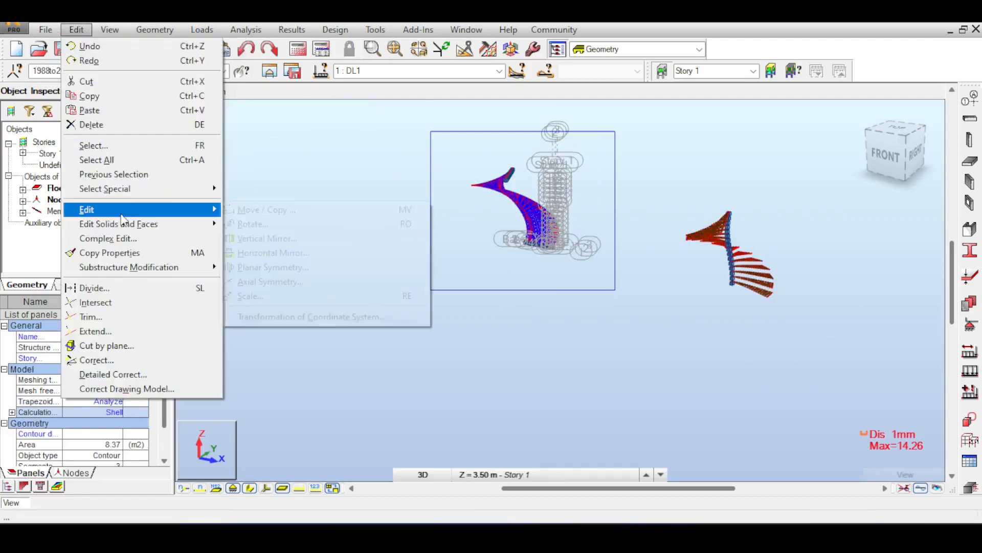
pyautogui.click(295, 215)
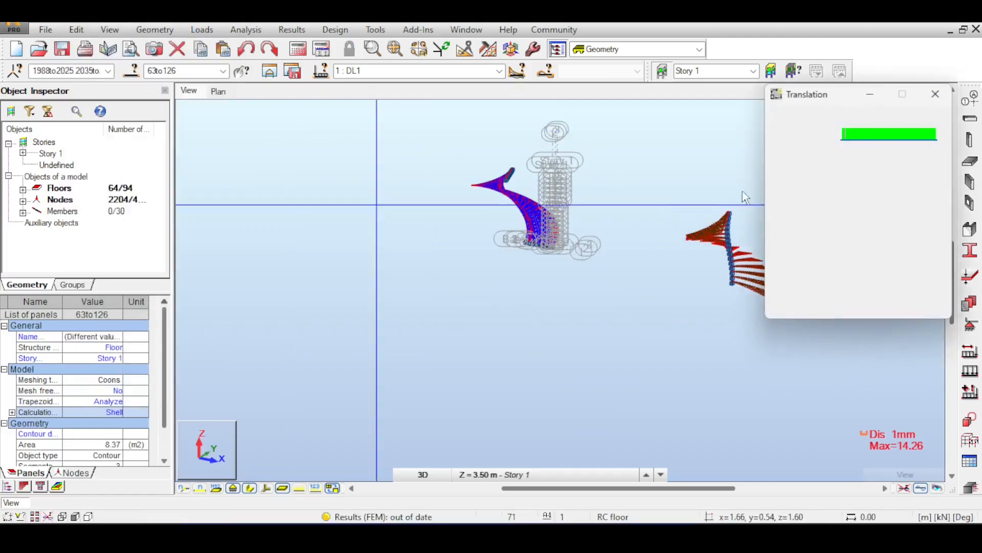
pyautogui.write('-10')
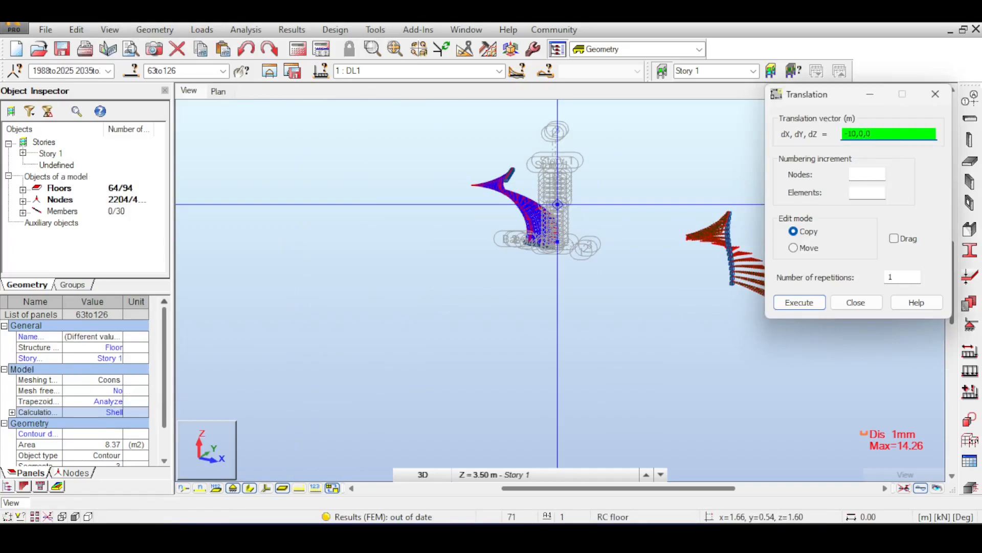
pyautogui.write(',0,0')
pyautogui.click(793, 248)
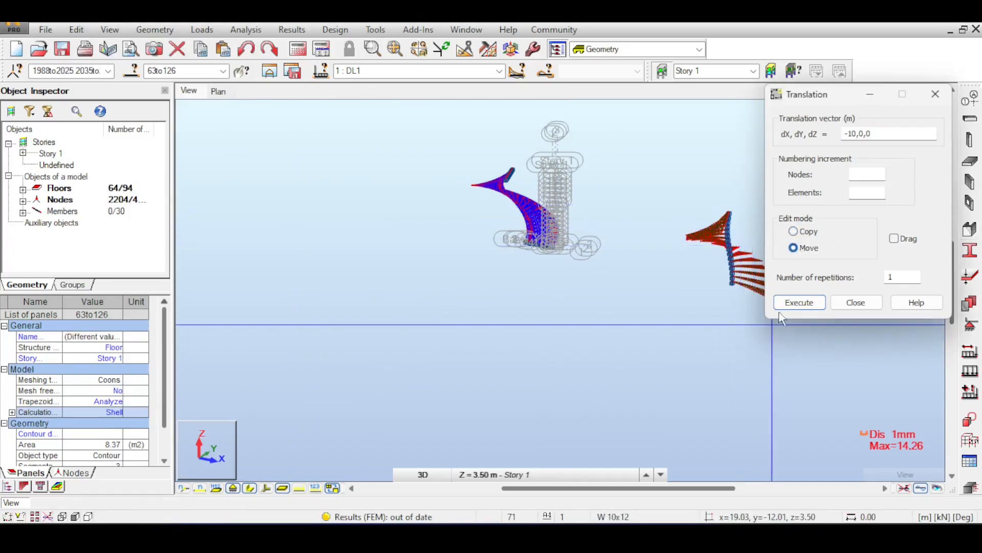
pyautogui.click(800, 302)
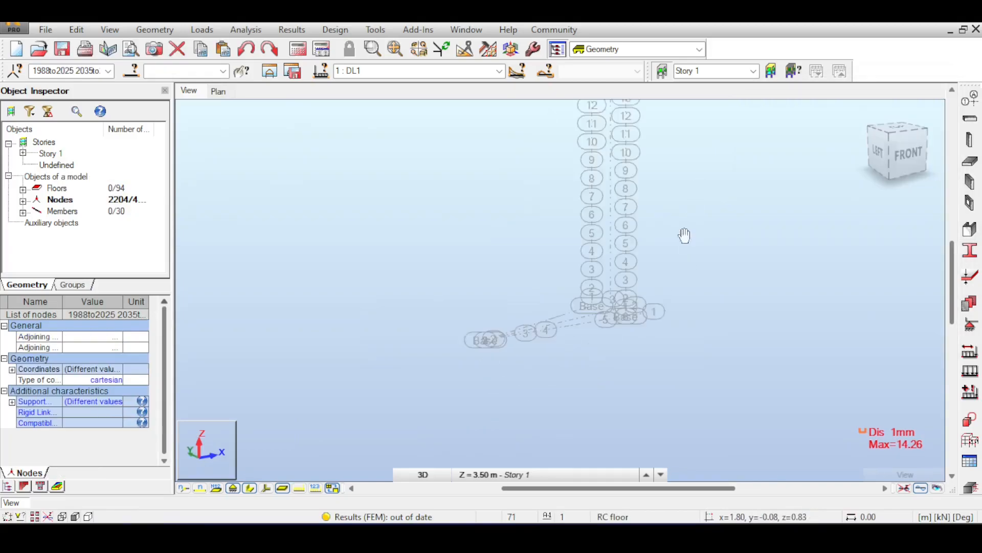
pyautogui.scroll(5, 675, 297)
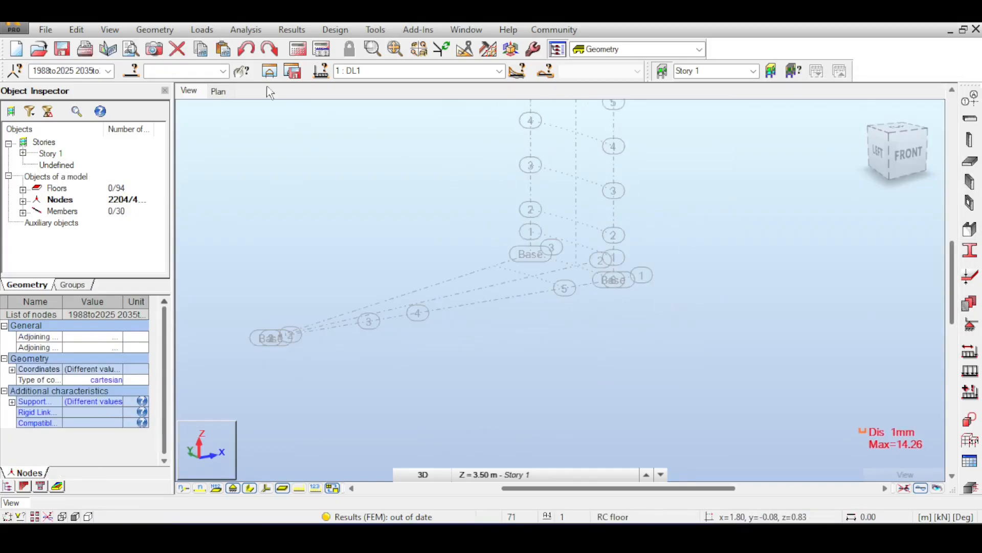
pyautogui.click(63, 49)
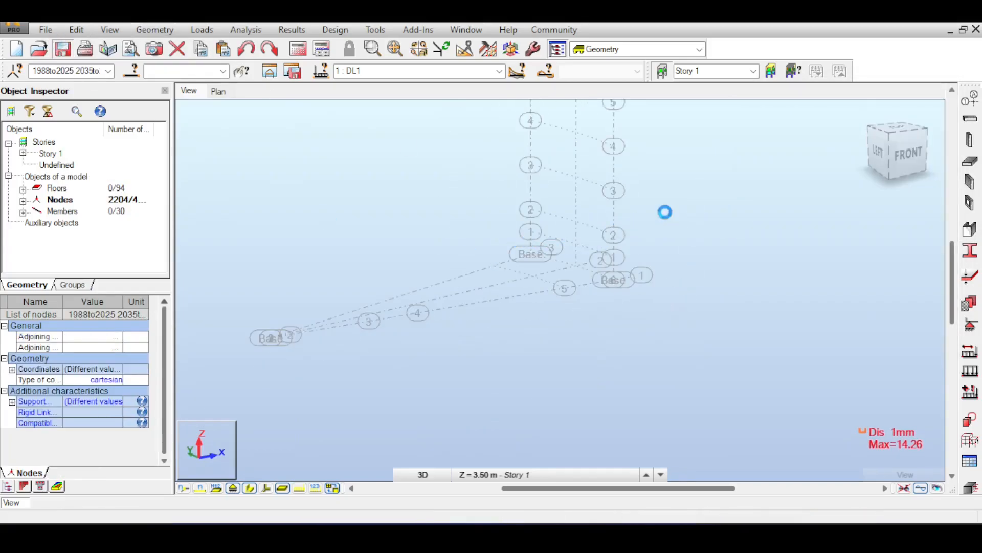
# Draw a non-horizontal TH120 shell floor with a four-corner contour, from (0.5, 0, 0) through (1.75, 0, 0) to level 2 and back.
pyautogui.moveTo(887, 145)
pyautogui.mouseDown()
pyautogui.moveTo(896, 142)
pyautogui.moveTo(892, 153)
pyautogui.mouseUp()
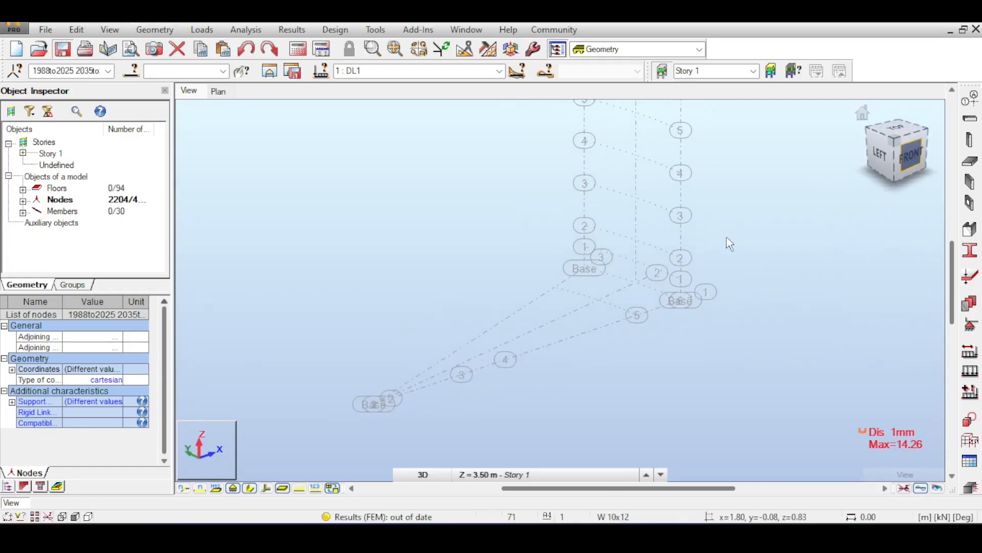
pyautogui.scroll(3, 583, 323)
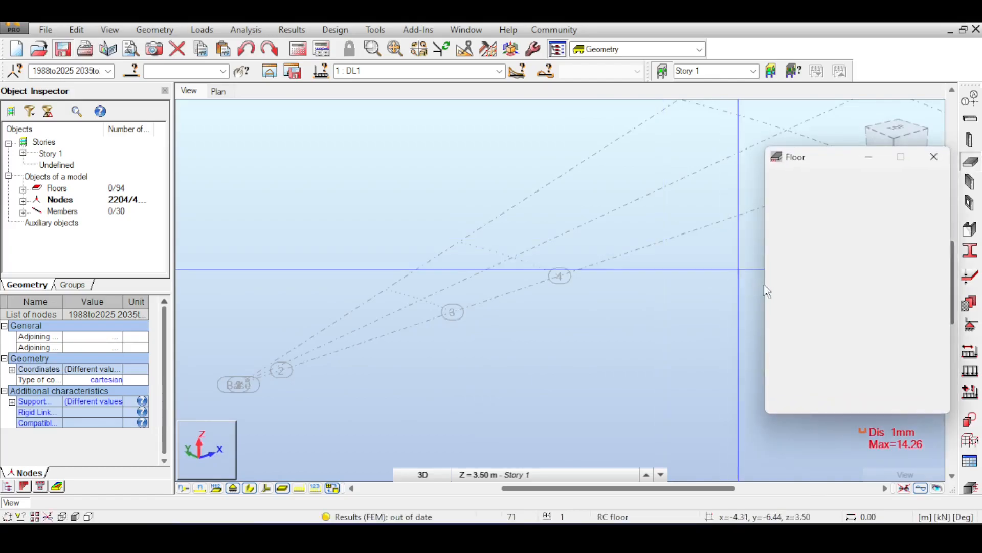
pyautogui.click(807, 340)
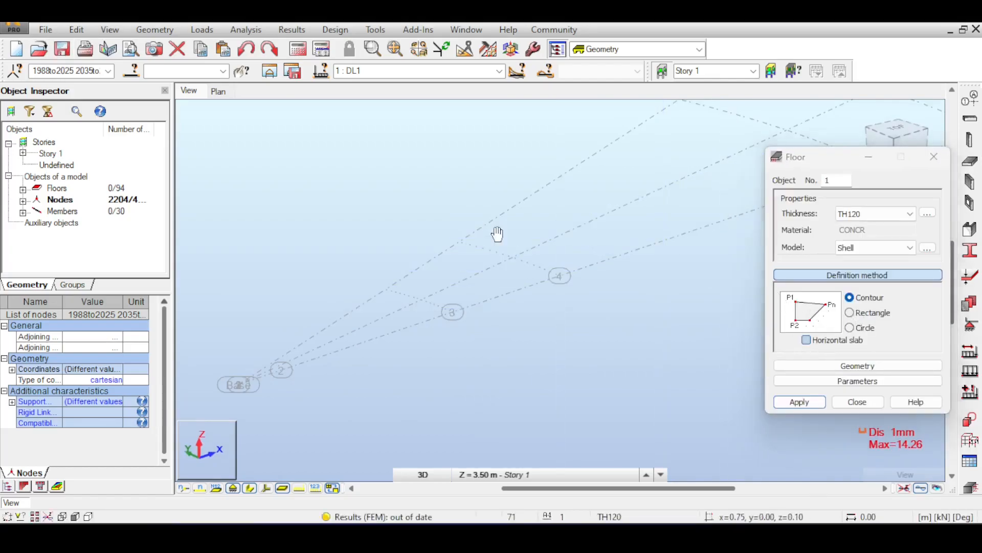
pyautogui.click(368, 347)
pyautogui.scroll(-3, 535, 252)
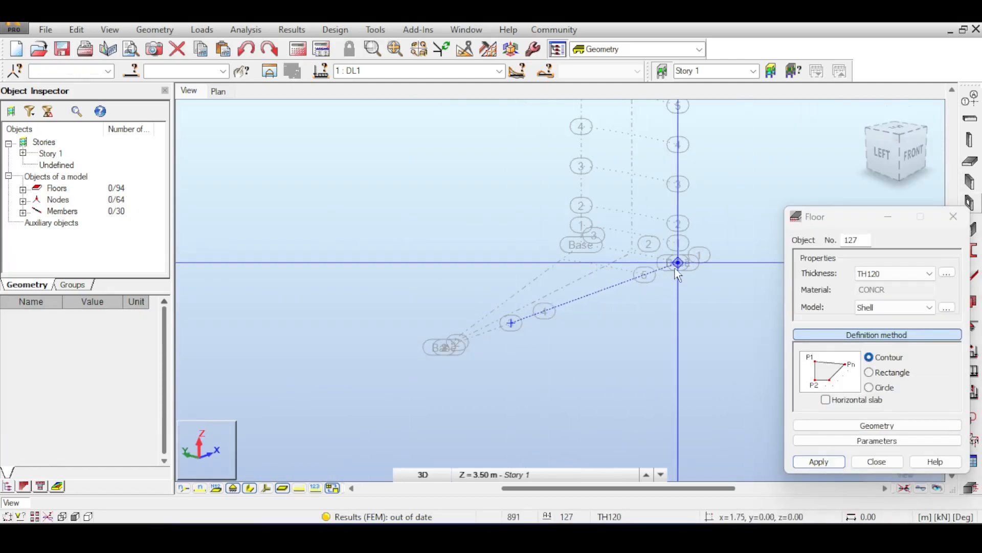
pyautogui.click(621, 240)
pyautogui.click(581, 206)
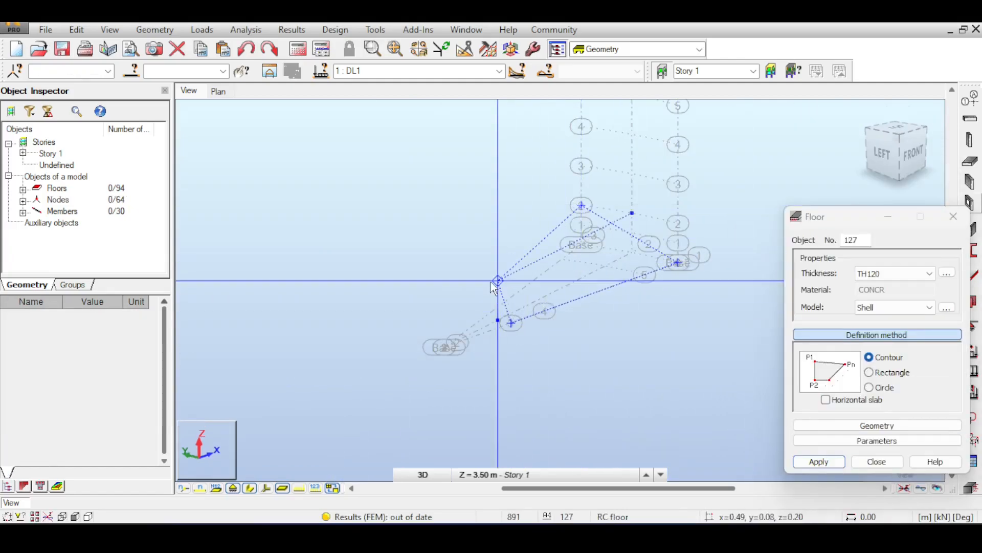
pyautogui.click(484, 279)
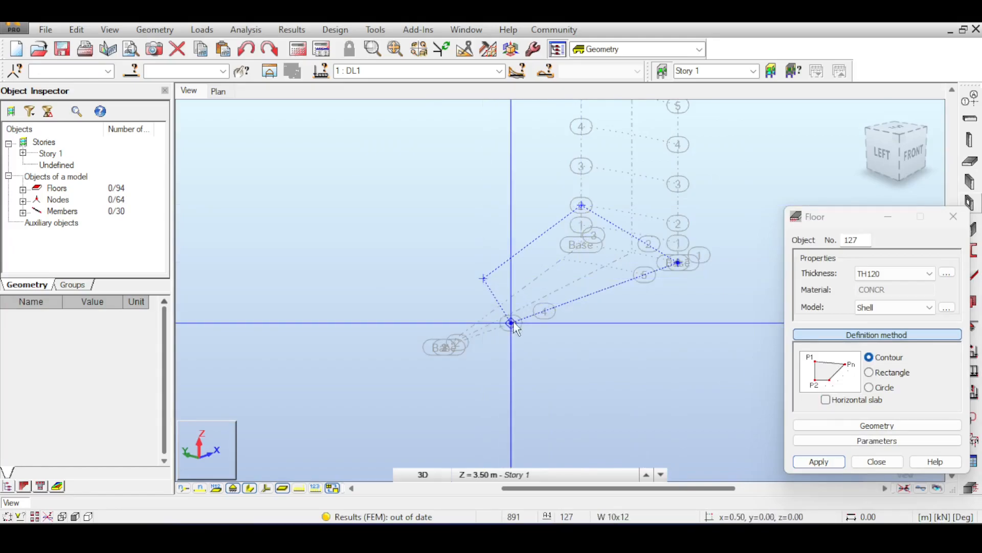
pyautogui.click(512, 324)
pyautogui.scroll(1, 604, 269)
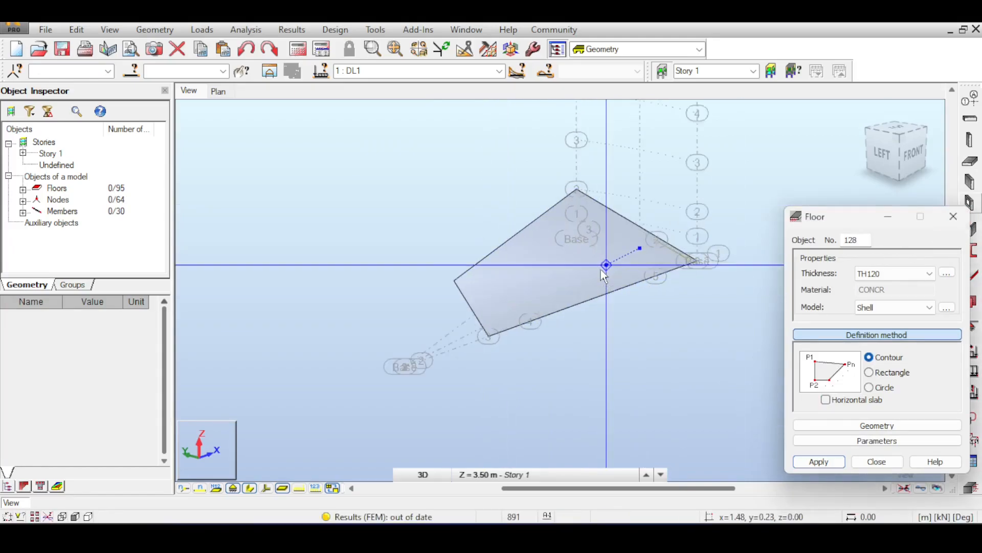
pyautogui.scroll(2, 603, 274)
pyautogui.click(953, 216)
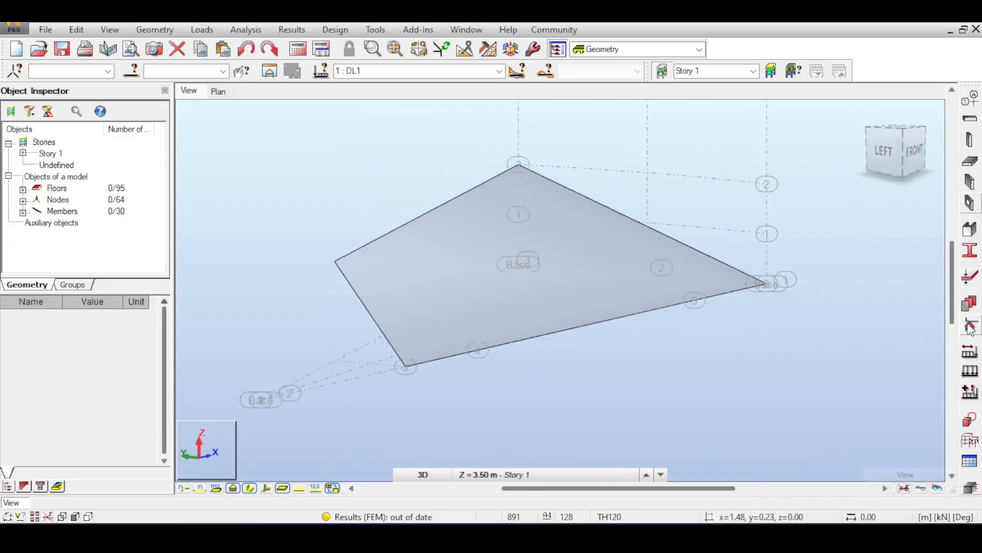
# Assign a fixed support to the lower edge of the single sloped TH120 panel and calculate the model, accepting the separate structure.
pyautogui.click(971, 326)
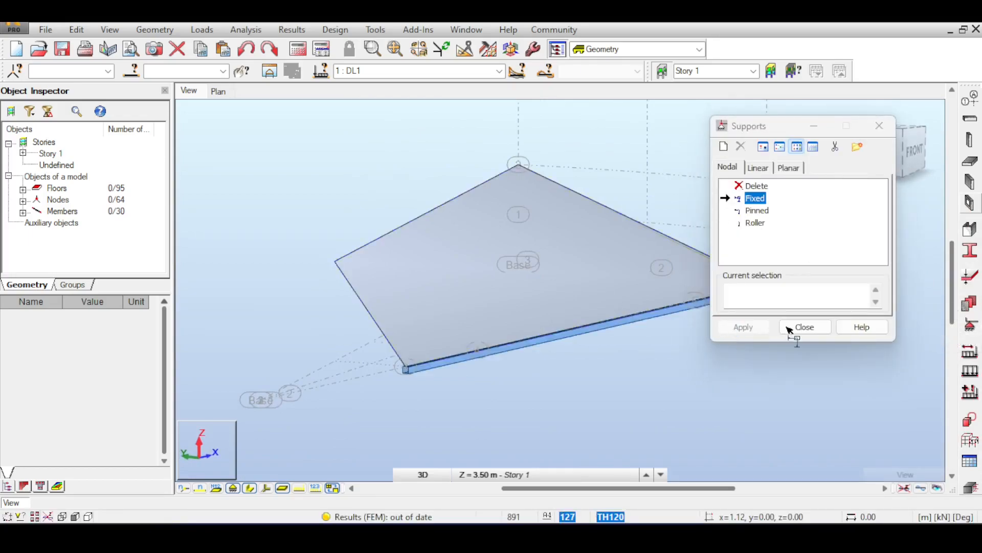
pyautogui.click(804, 328)
pyautogui.click(311, 53)
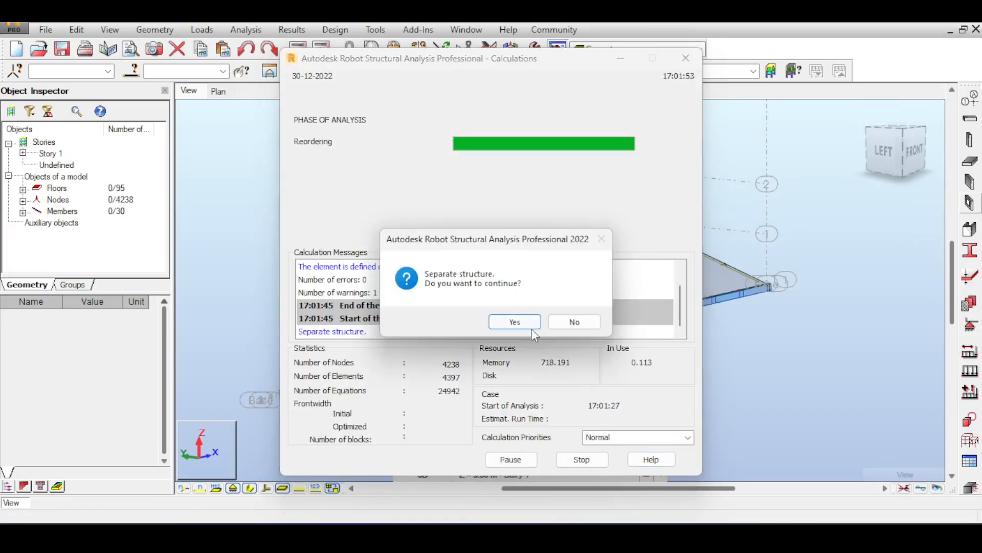
pyautogui.click(515, 322)
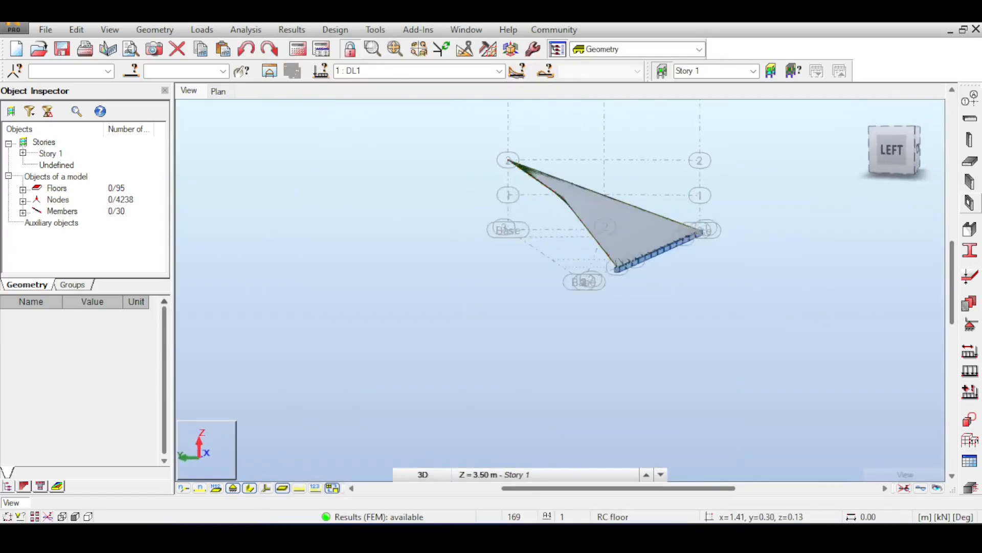
# Display the deformation and result map of the single sloped four-corner panel and examine its mesh and shape obliquely.
pyautogui.click(921, 489)
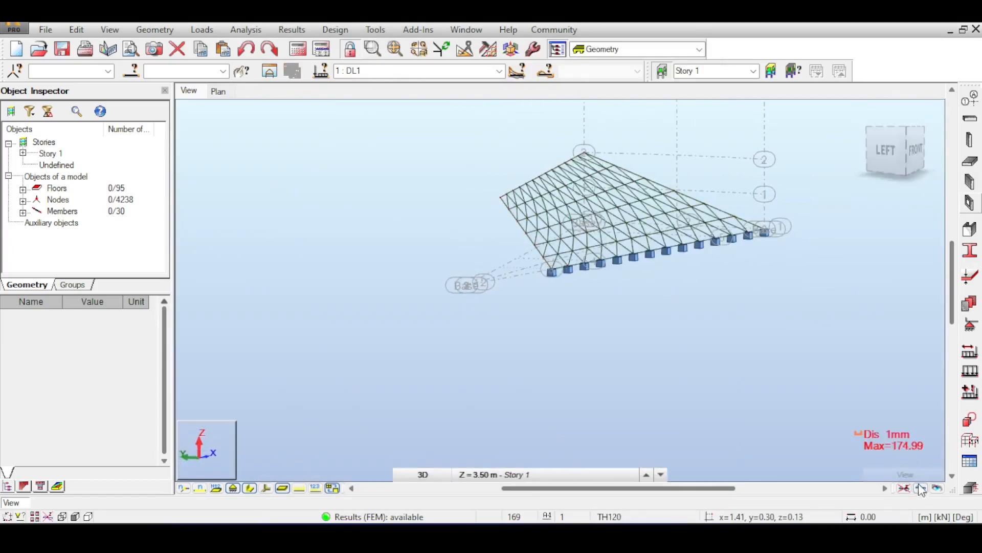
pyautogui.click(894, 152)
pyautogui.moveTo(893, 148); pyautogui.dragTo(879, 178)
pyautogui.scroll(2, 710, 189)
pyautogui.moveTo(730, 188); pyautogui.dragTo(839, 188, button='middle')
pyautogui.scroll(-2, 695, 185)
pyautogui.moveTo(696, 185); pyautogui.dragTo(698, 228, button='middle')
pyautogui.click(875, 160)
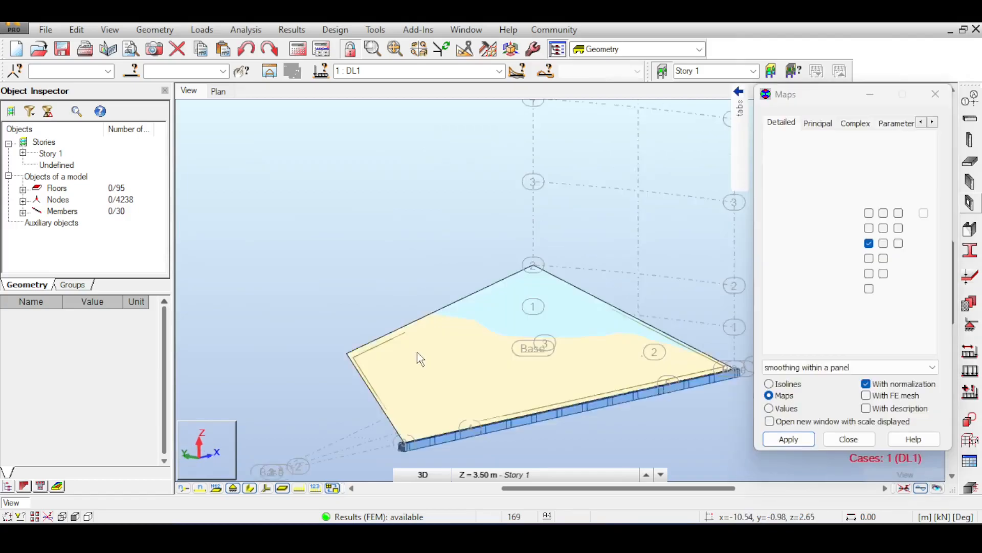
pyautogui.scroll(3, 417, 352)
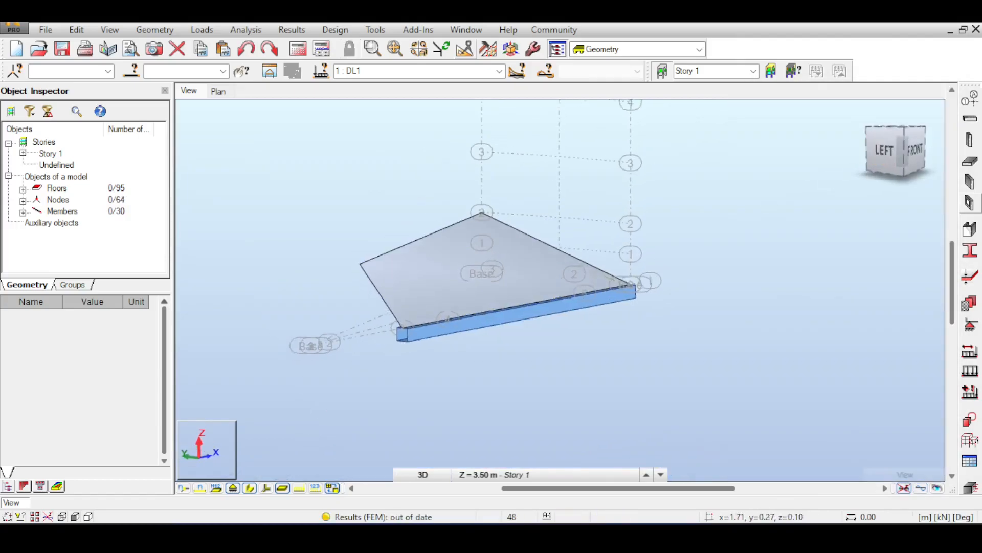
# Examine the lower panels of the triangular-panel stair slab and compare them with the single sloped four-corner panel.
pyautogui.moveTo(512, 307)
pyautogui.keyDown('shift'); pyautogui.mouseDown(button='middle')
pyautogui.moveTo(576, 305)
pyautogui.moveTo(543, 330)
pyautogui.moveTo(499, 329)
pyautogui.moveTo(512, 322)
pyautogui.mouseUp(button='middle'); pyautogui.keyUp('shift')
pyautogui.scroll(-5, 592, 277)
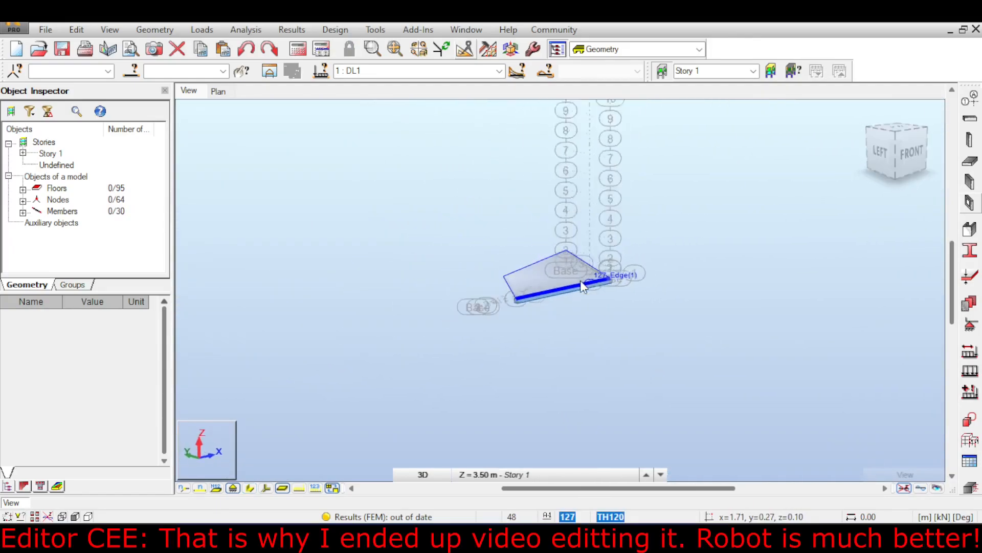
pyautogui.scroll(-6, 580, 282)
pyautogui.moveTo(575, 244); pyautogui.dragTo(664, 240, button='middle')
pyautogui.scroll(6, 408, 278)
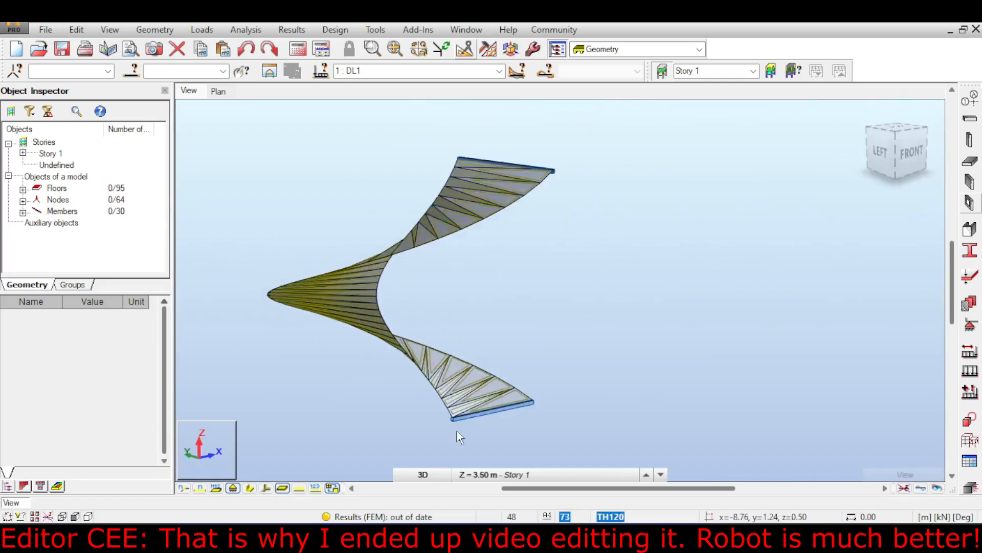
pyautogui.scroll(10, 460, 378)
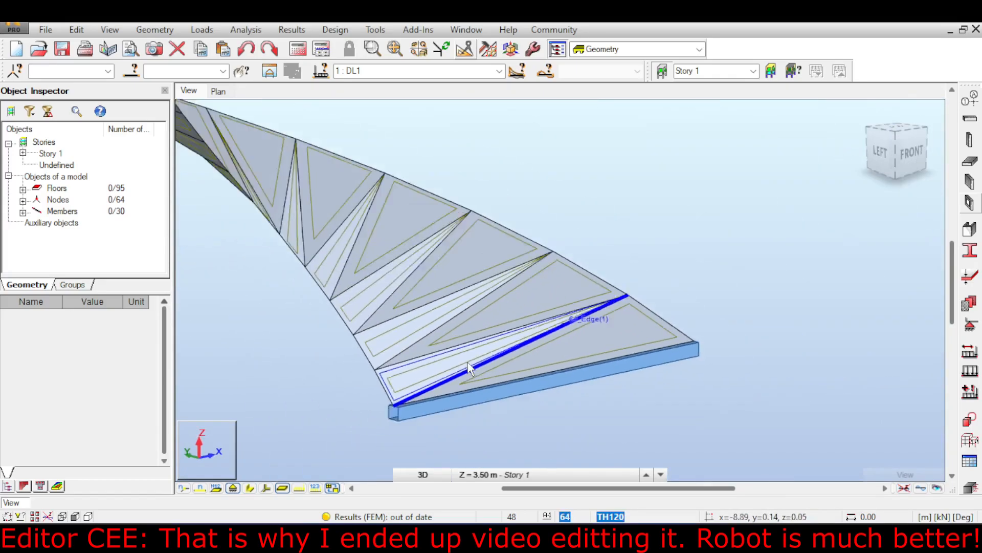
pyautogui.scroll(-10, 470, 368)
pyautogui.moveTo(585, 291); pyautogui.dragTo(531, 279, button='middle')
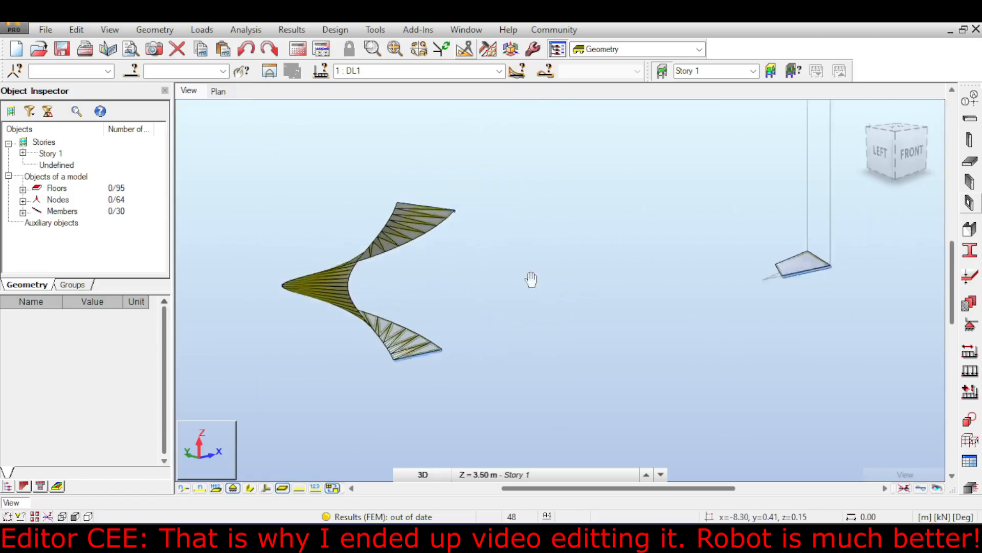
pyautogui.scroll(10, 773, 277)
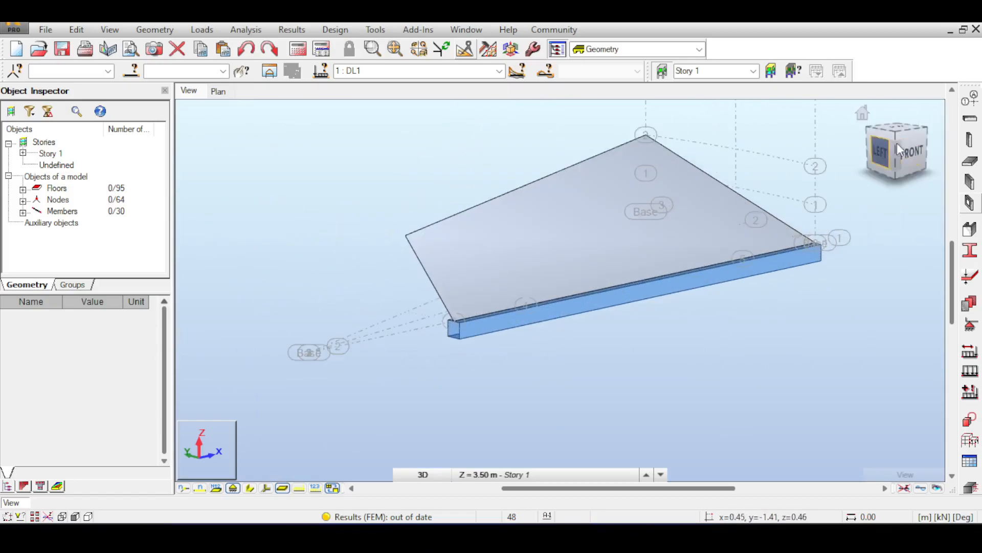
# Delete the fixed support from the lower edge of the single sloped four-corner panel.
pyautogui.moveTo(898, 143); pyautogui.dragTo(677, 149)
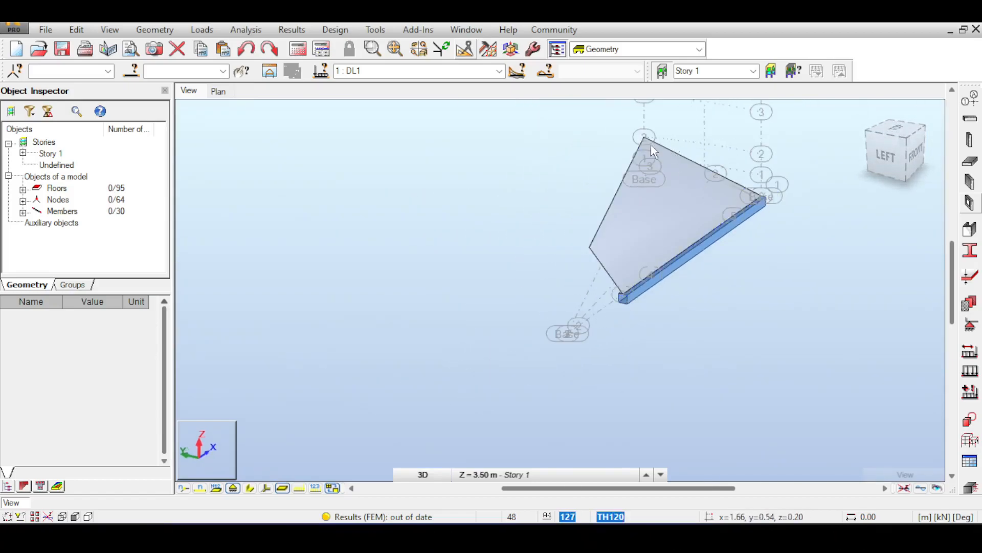
pyautogui.click(593, 199)
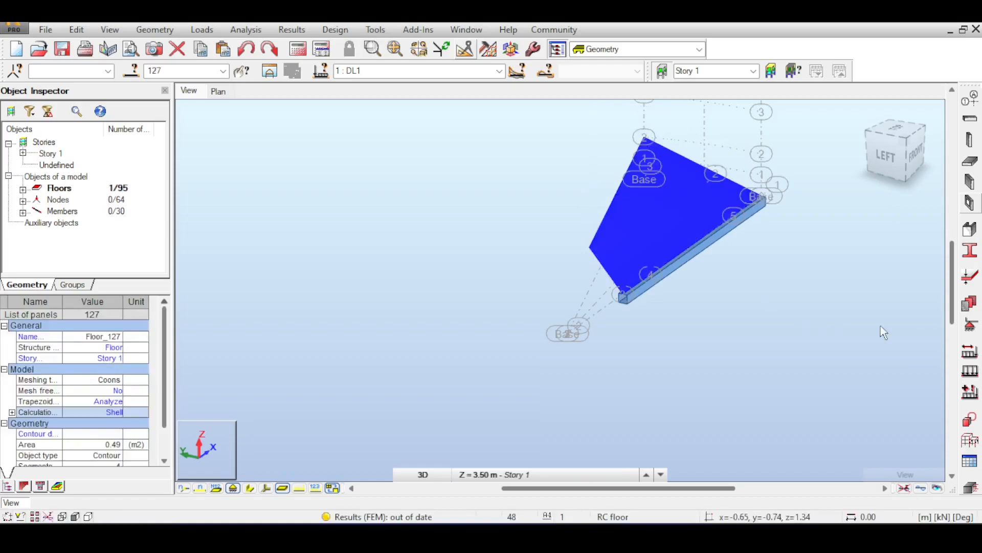
pyautogui.click(971, 327)
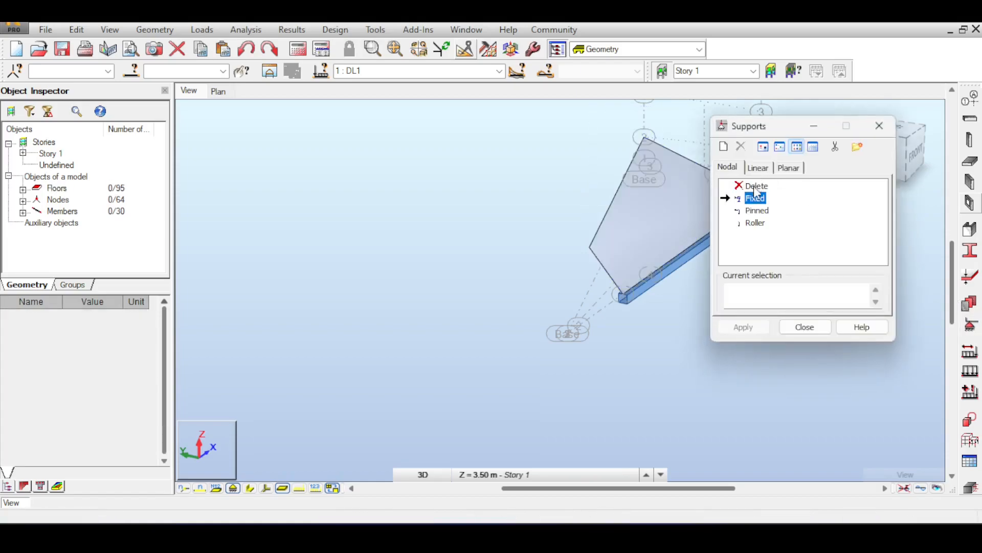
pyautogui.click(756, 186)
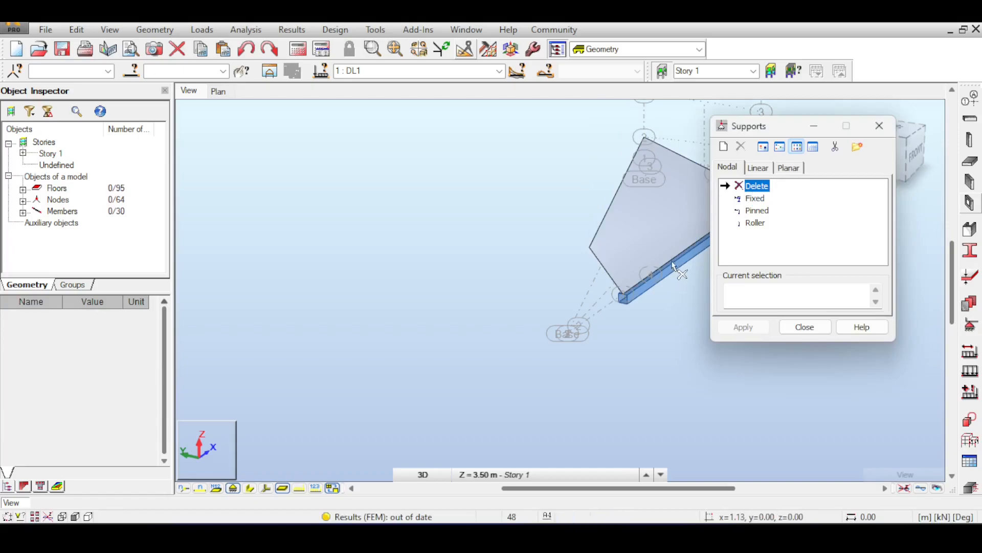
pyautogui.click(795, 327)
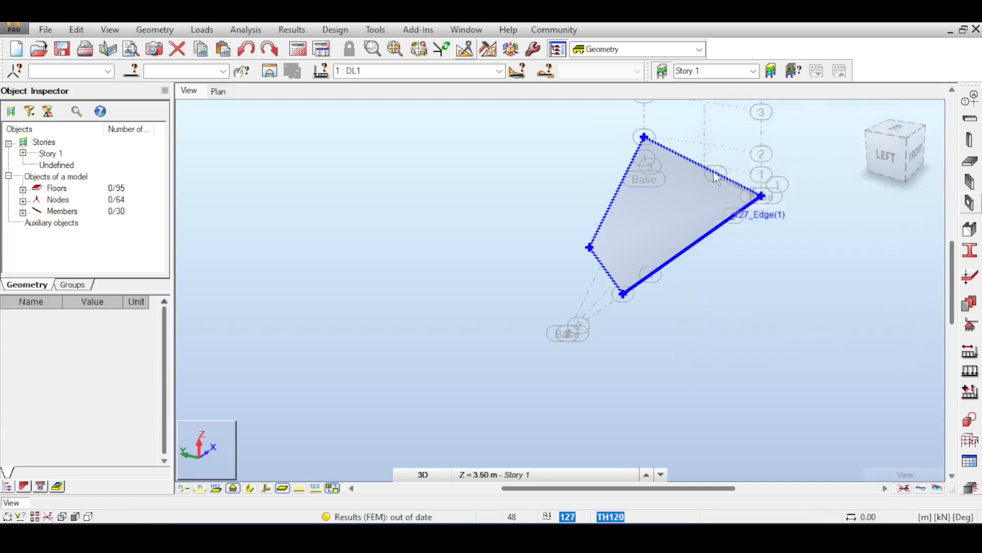
# Copy the four-corner panel 15 times with Complex Edit, translating by 0,0,0.2 m and rotating 18° about the axis 0,0,0 to 0,0,1.
pyautogui.click(585, 252)
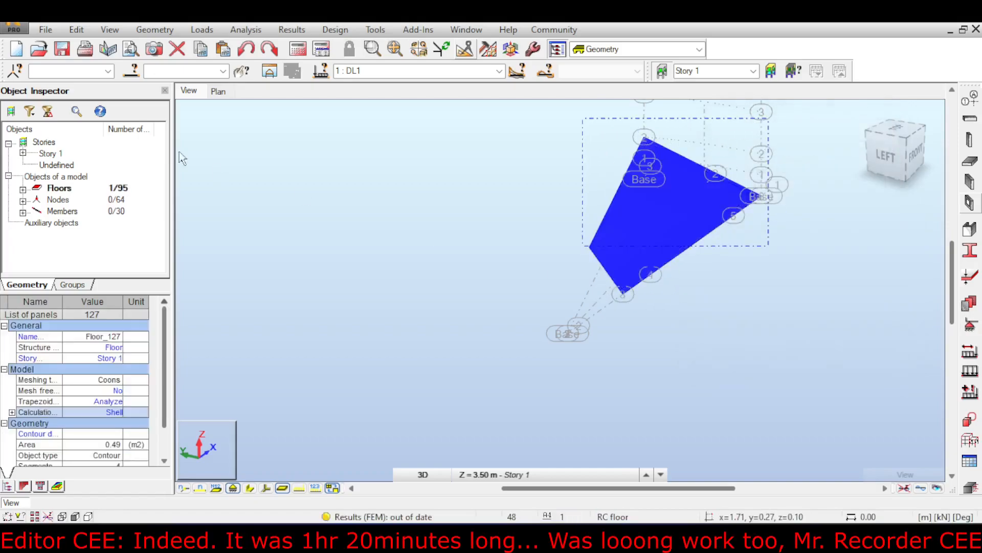
pyautogui.click(154, 29)
pyautogui.moveTo(76, 29)
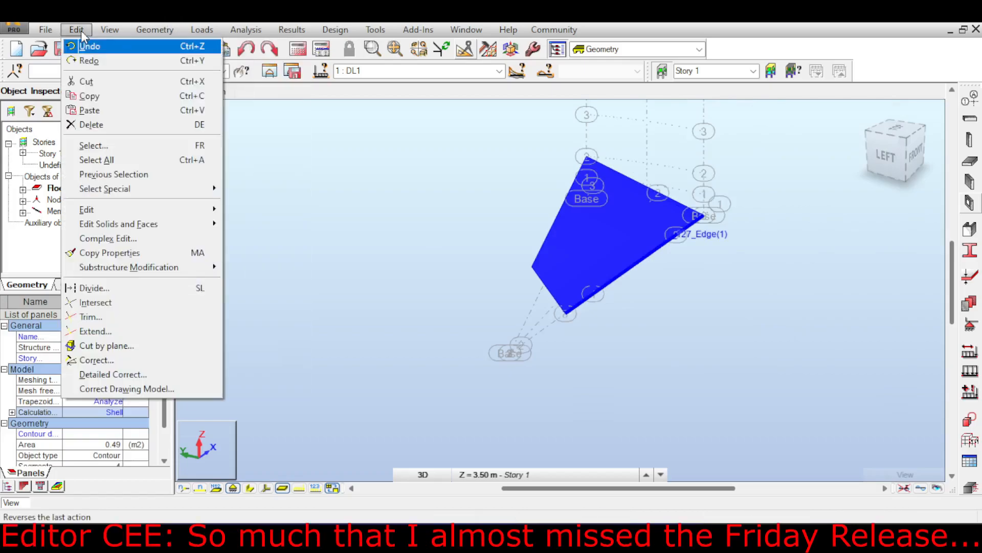
pyautogui.moveTo(117, 211)
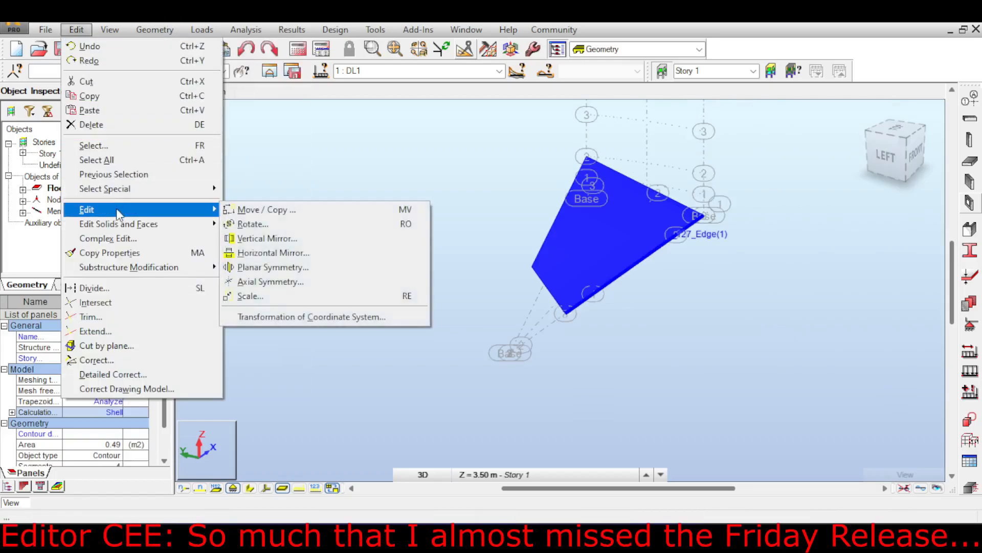
pyautogui.click(128, 238)
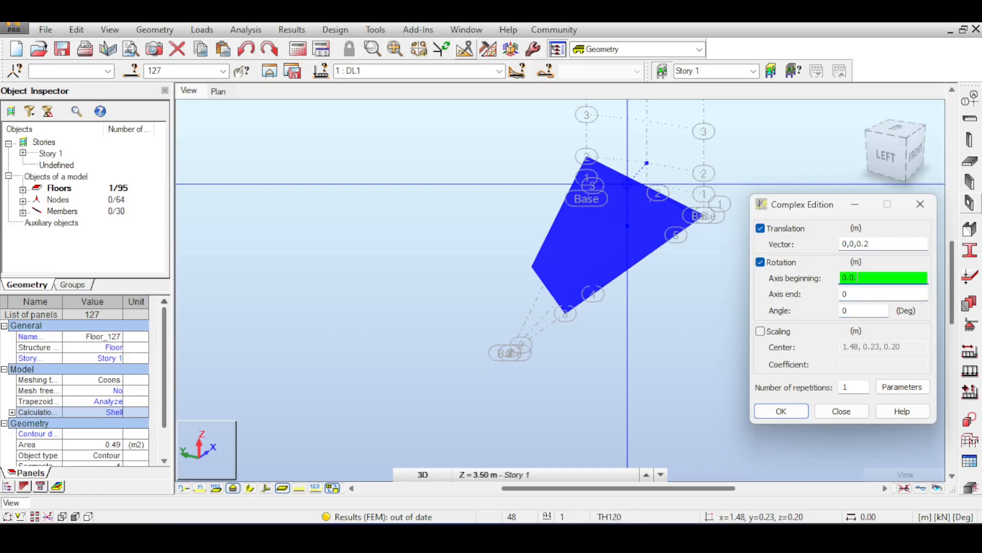
pyautogui.click(623, 461)
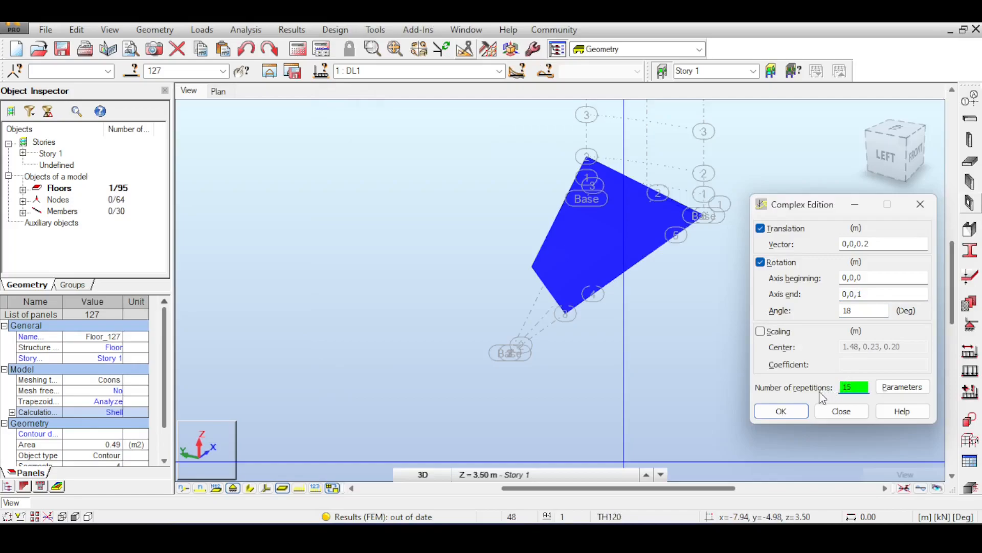
pyautogui.click(780, 407)
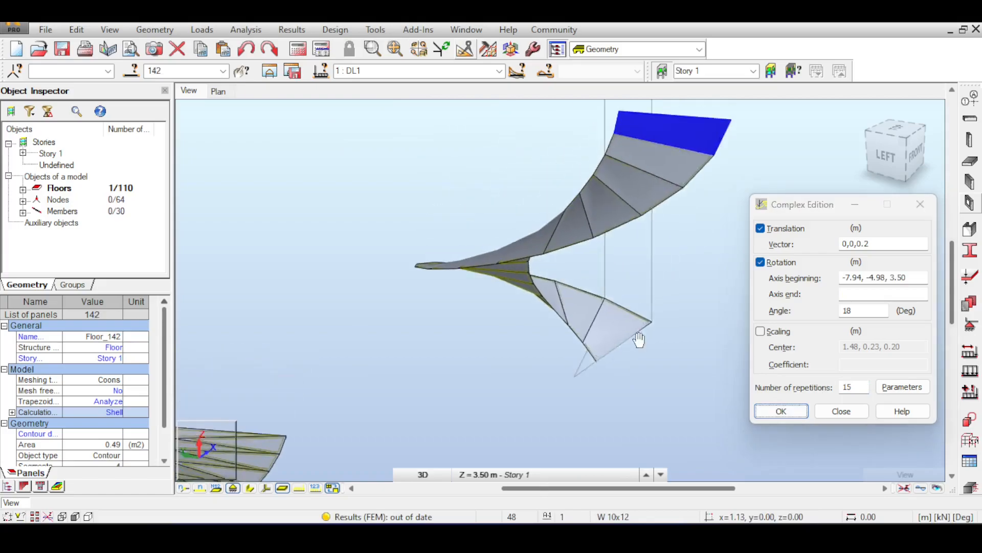
pyautogui.click(921, 204)
# Examine the copied four-corner stair slab in front view, from its upper panels down to the lowest one.
pyautogui.scroll(3, 721, 139)
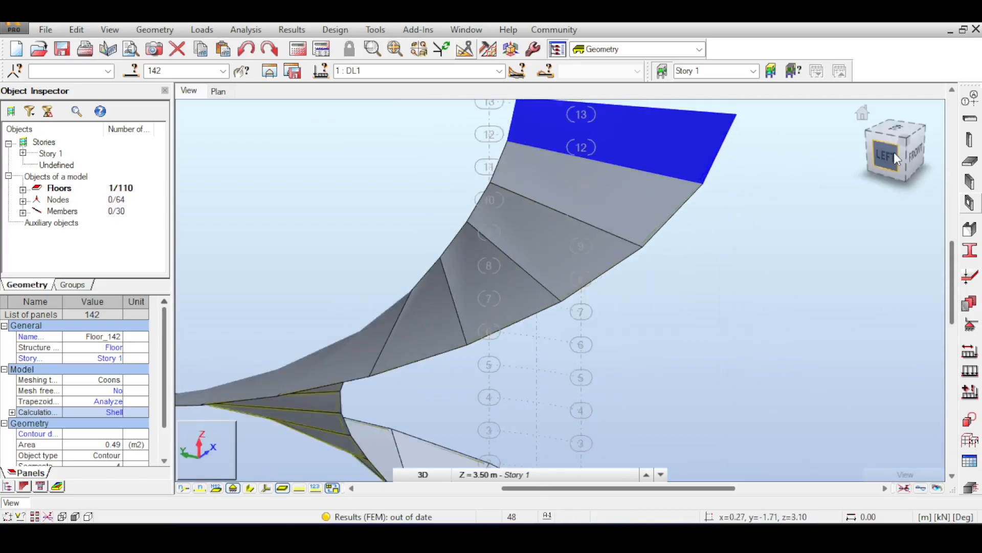
pyautogui.moveTo(894, 152); pyautogui.dragTo(851, 190)
pyautogui.scroll(-2, 810, 221)
pyautogui.moveTo(810, 221); pyautogui.dragTo(815, 166, button='middle')
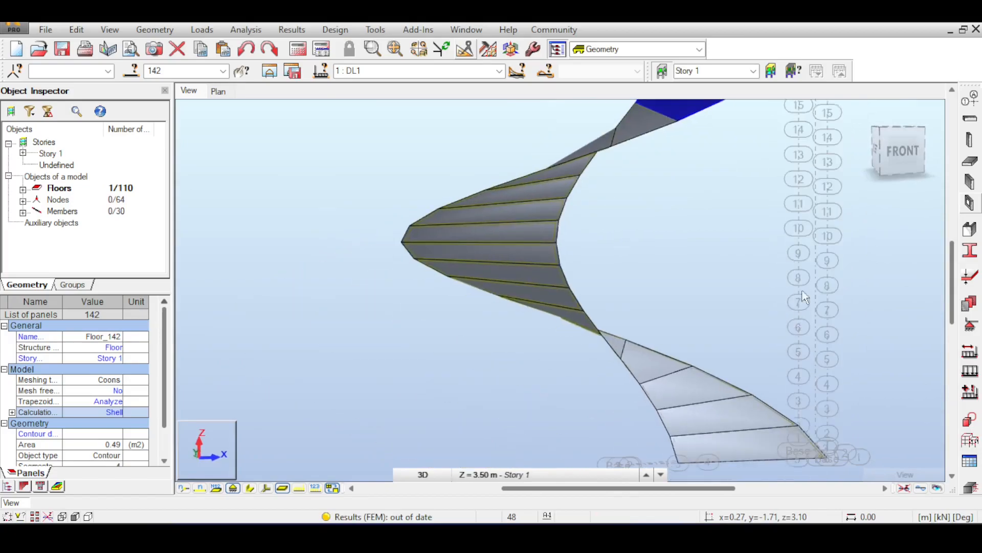
pyautogui.scroll(1, 802, 299)
pyautogui.moveTo(802, 298); pyautogui.dragTo(790, 164, button='middle')
pyautogui.scroll(1, 814, 247)
pyautogui.moveTo(814, 247)
pyautogui.mouseDown(button='middle')
pyautogui.moveTo(778, 202)
pyautogui.moveTo(767, 155)
pyautogui.mouseUp(button='middle')
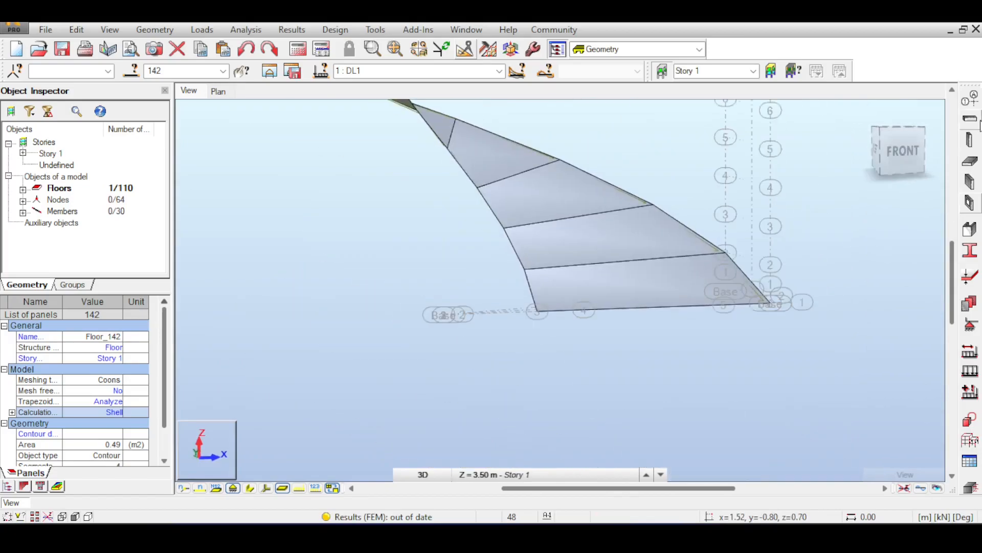
# Assign fixed supports to the bottom edge of the lowest panel and the top edge of the highest panel of the four-corner stair slab.
pyautogui.click(971, 326)
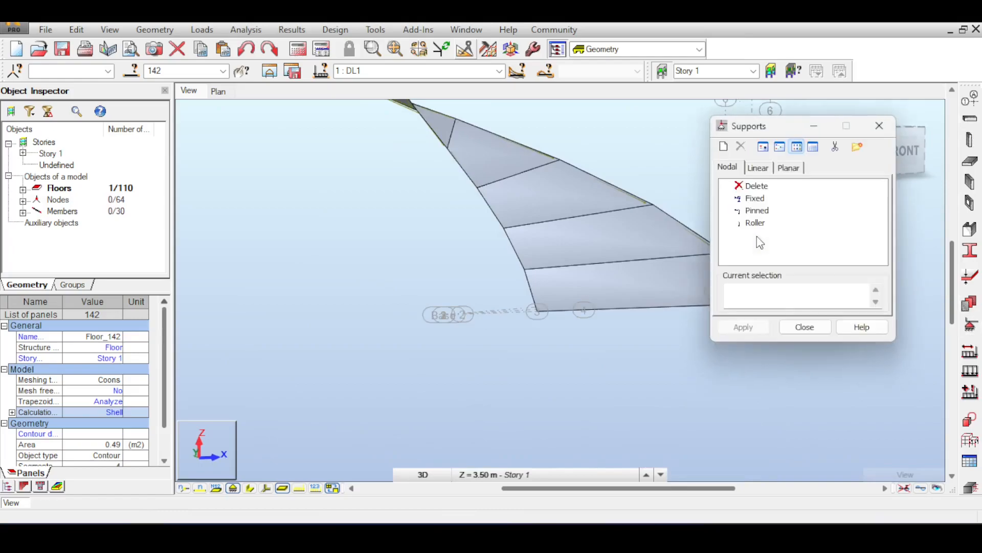
pyautogui.scroll(-2, 600, 153)
pyautogui.scroll(-1, 601, 153)
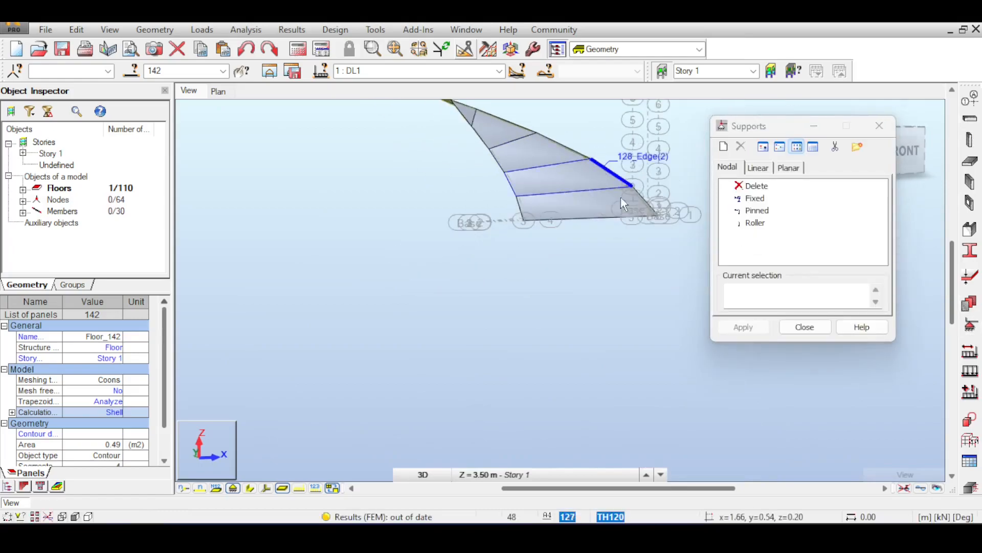
pyautogui.moveTo(587, 194); pyautogui.dragTo(587, 212, button='middle')
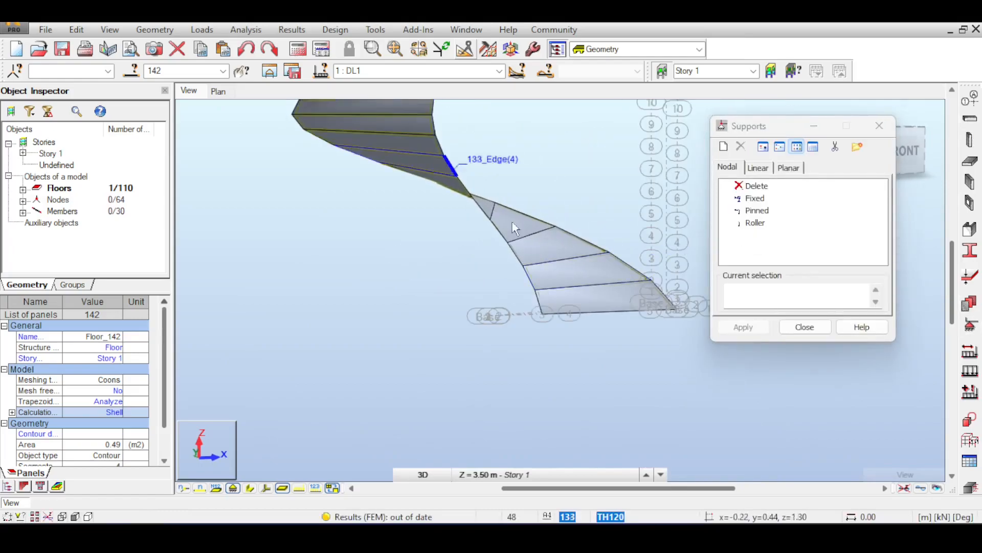
pyautogui.click(755, 211)
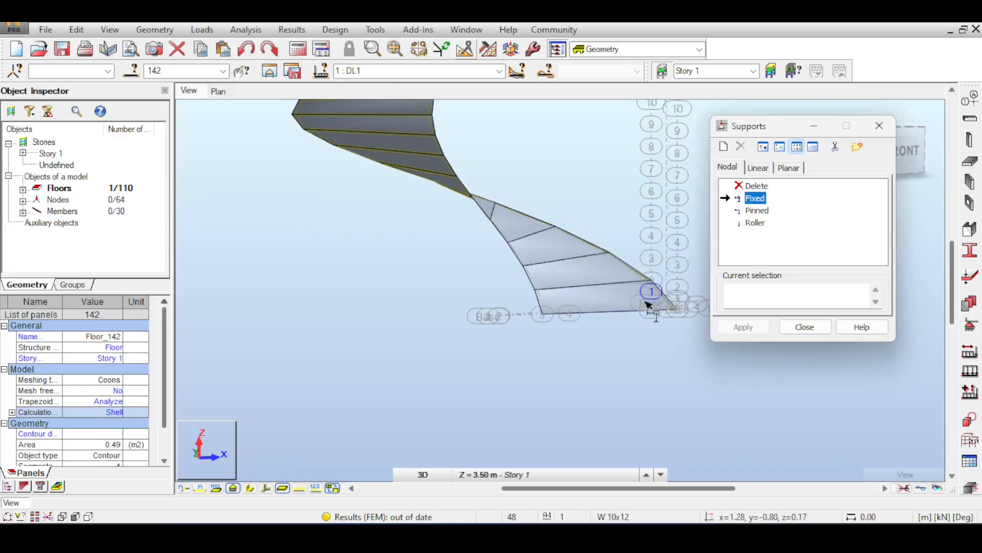
pyautogui.click(631, 312)
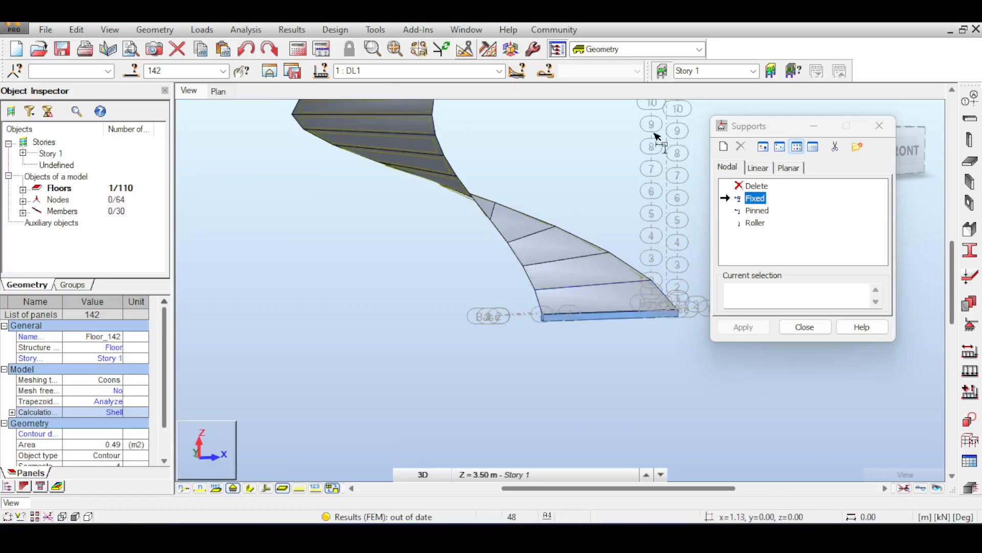
pyautogui.moveTo(652, 132); pyautogui.dragTo(601, 366, button='middle')
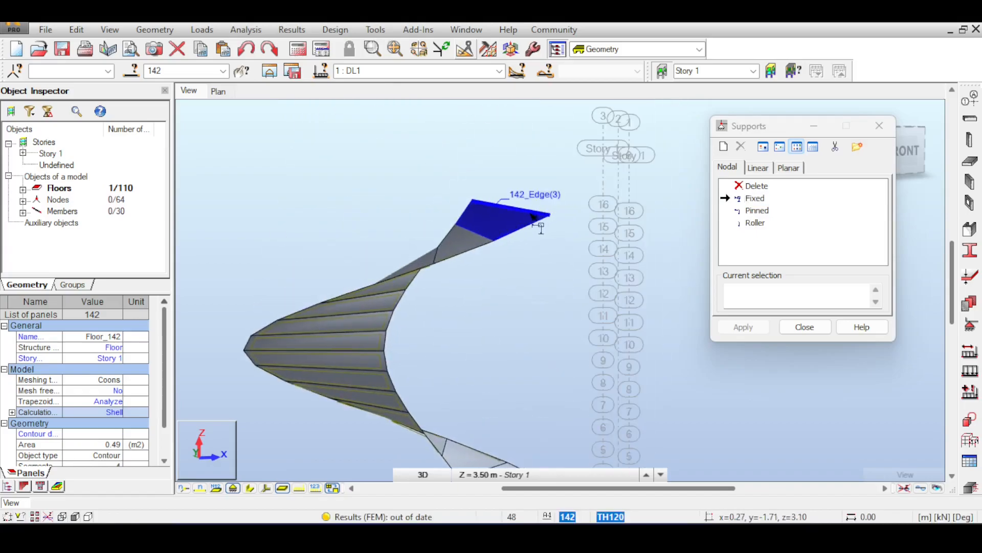
pyautogui.click(803, 328)
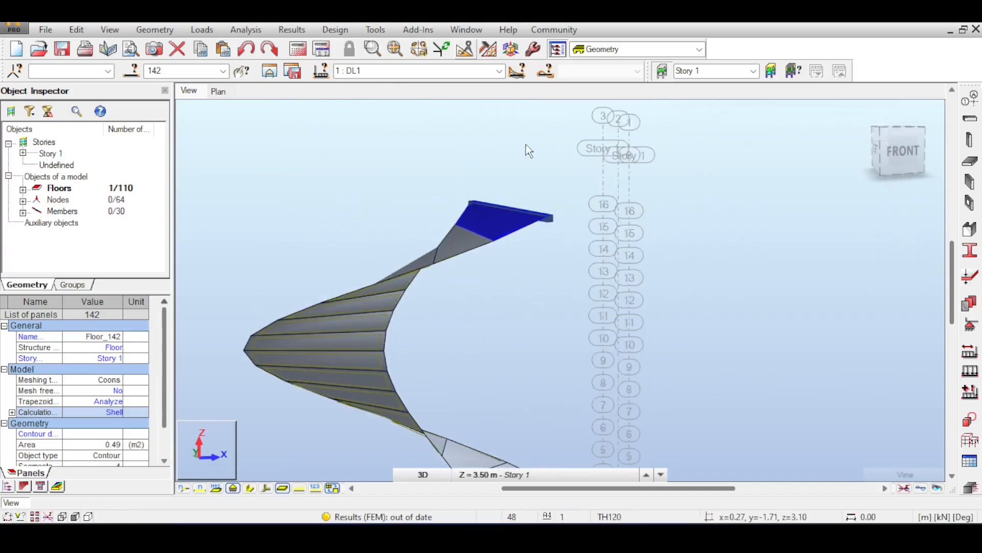
# Calculate the complete model, continuing despite the separate structure, and dismiss the calculation messages.
pyautogui.click(299, 49)
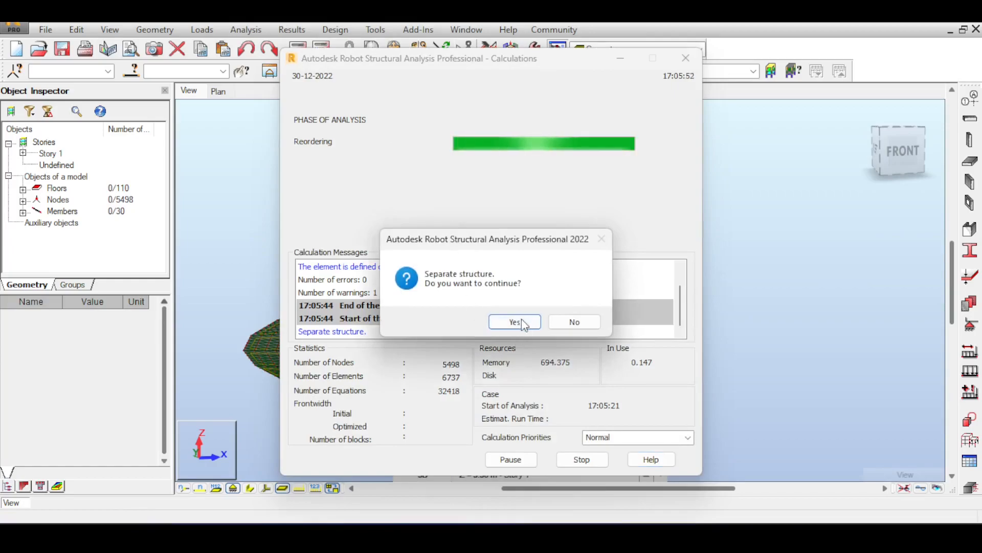
pyautogui.click(521, 322)
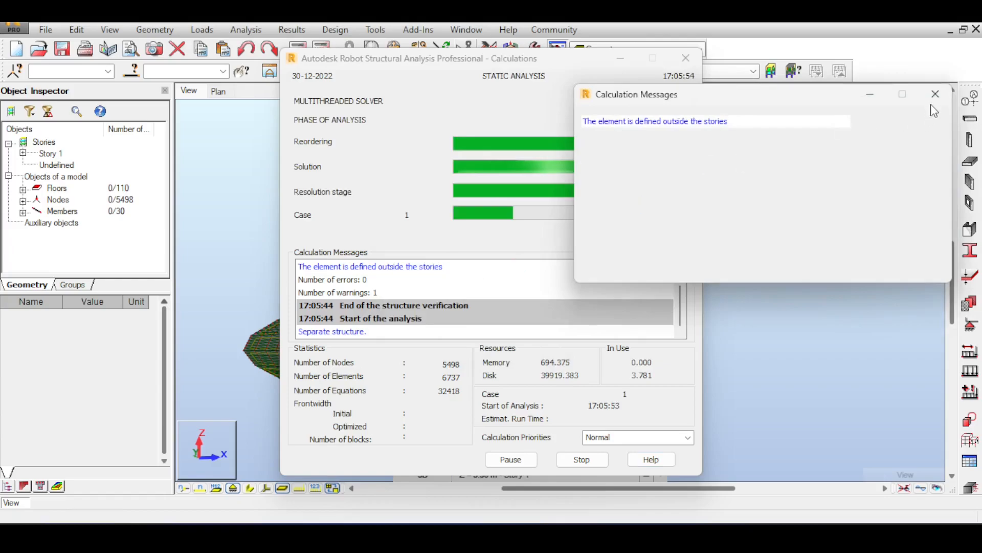
pyautogui.click(935, 94)
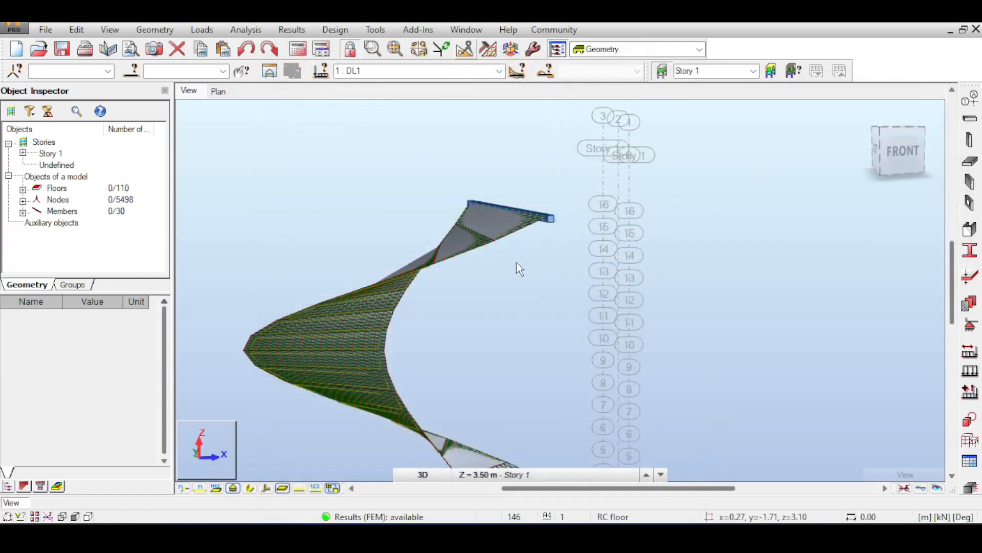
# Display the deformation of the four-corner stair slab, examine its deformed mesh up close, and hide the deformation again.
pyautogui.scroll(5, 517, 262)
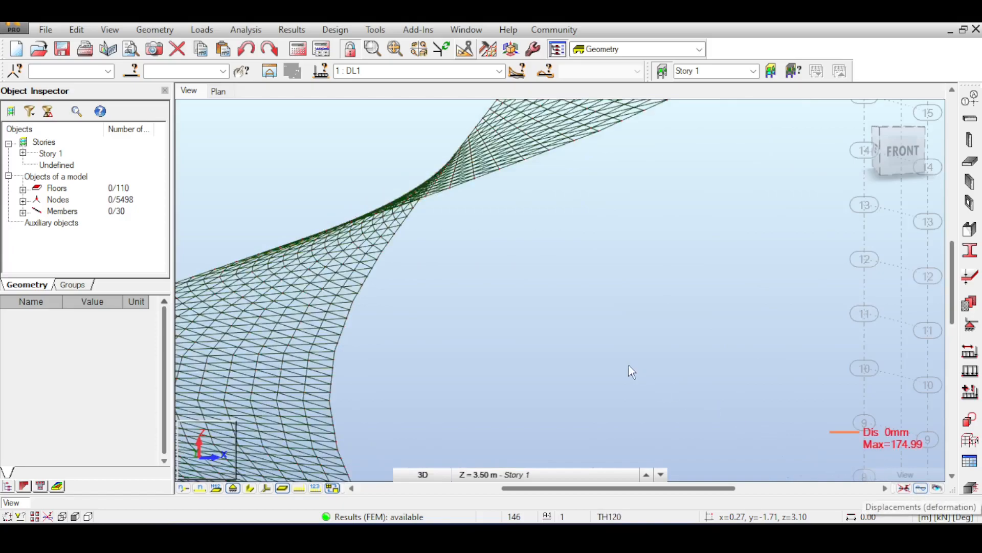
pyautogui.scroll(-2, 615, 355)
pyautogui.moveTo(615, 352); pyautogui.dragTo(675, 348, button='middle')
pyautogui.click(899, 176)
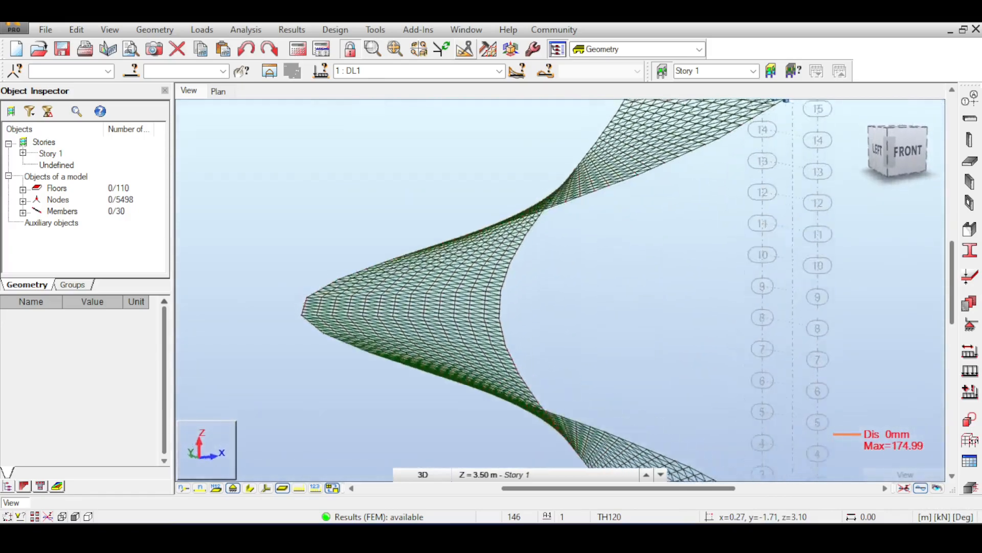
pyautogui.click(921, 488)
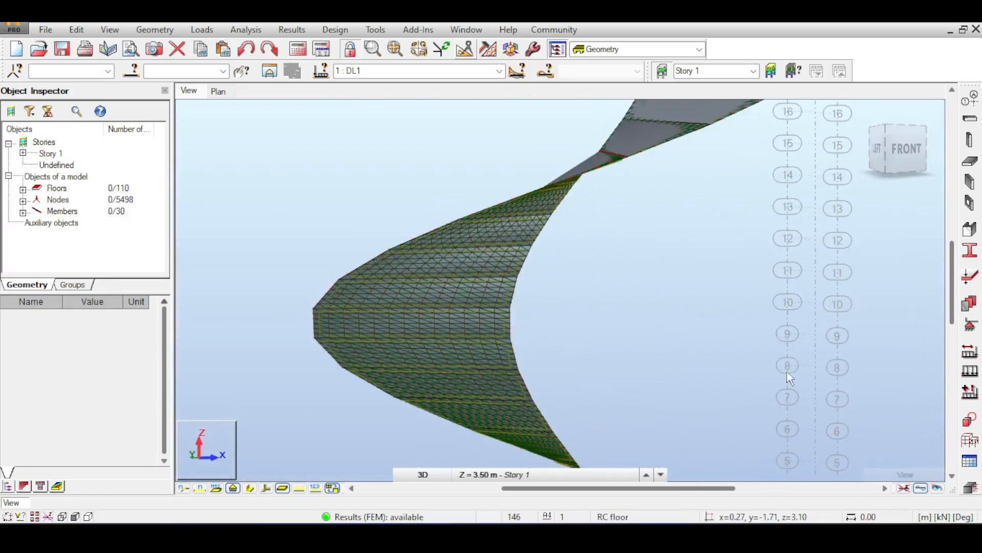
pyautogui.scroll(3, 649, 267)
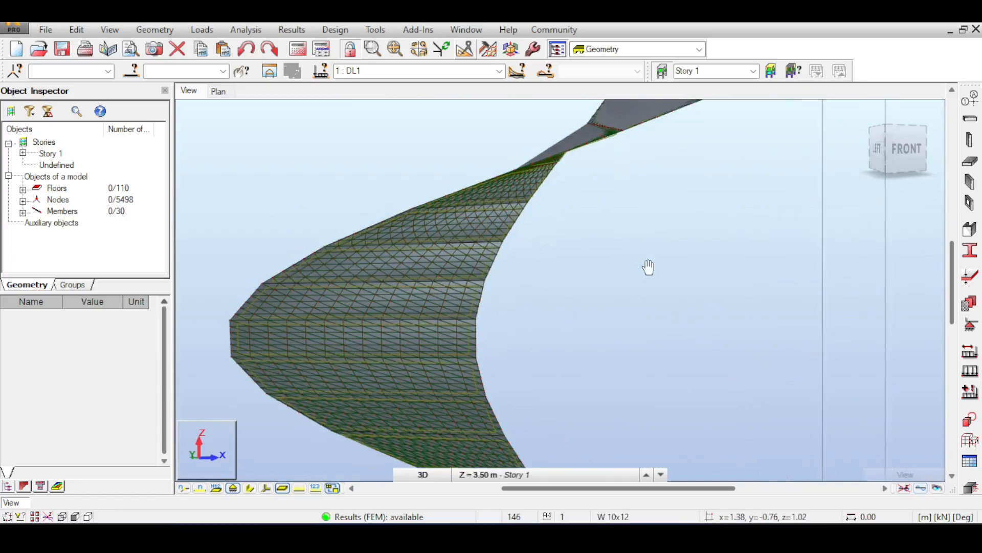
# Map the z displacements as values with normalization on the panels, close the Maps dialog and view the stair slabs from the side.
pyautogui.click(921, 490)
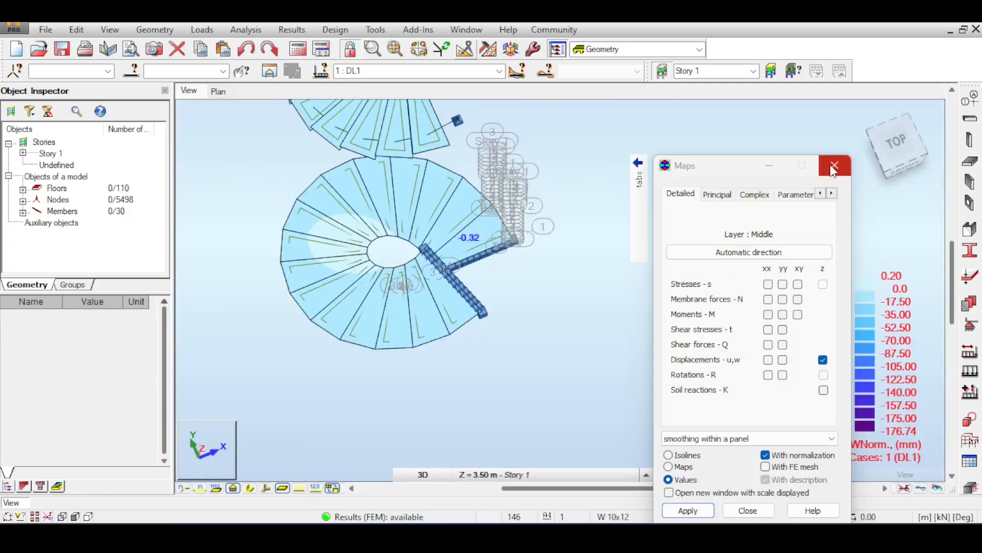
pyautogui.click(834, 166)
pyautogui.moveTo(896, 353); pyautogui.dragTo(837, 285)
pyautogui.scroll(-3, 837, 286)
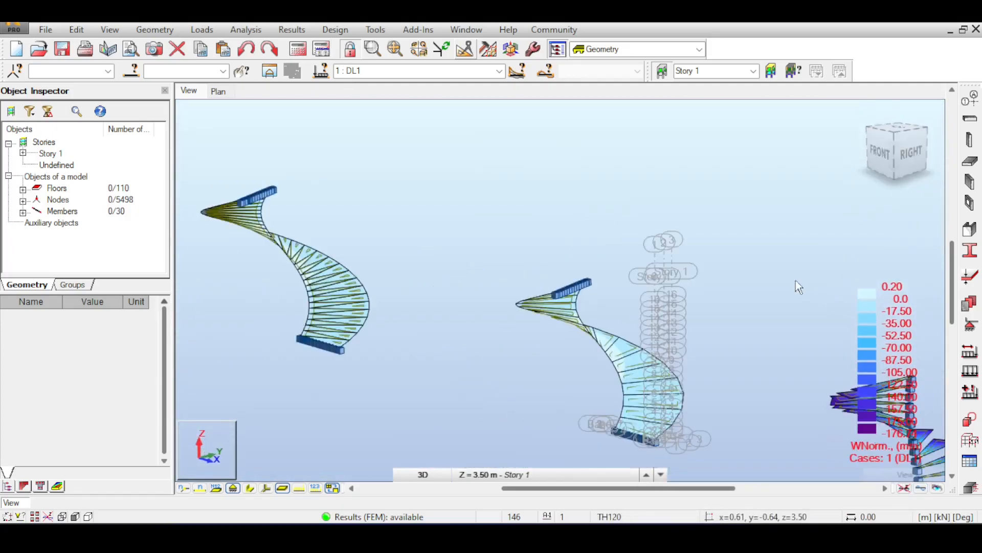
pyautogui.click(885, 148)
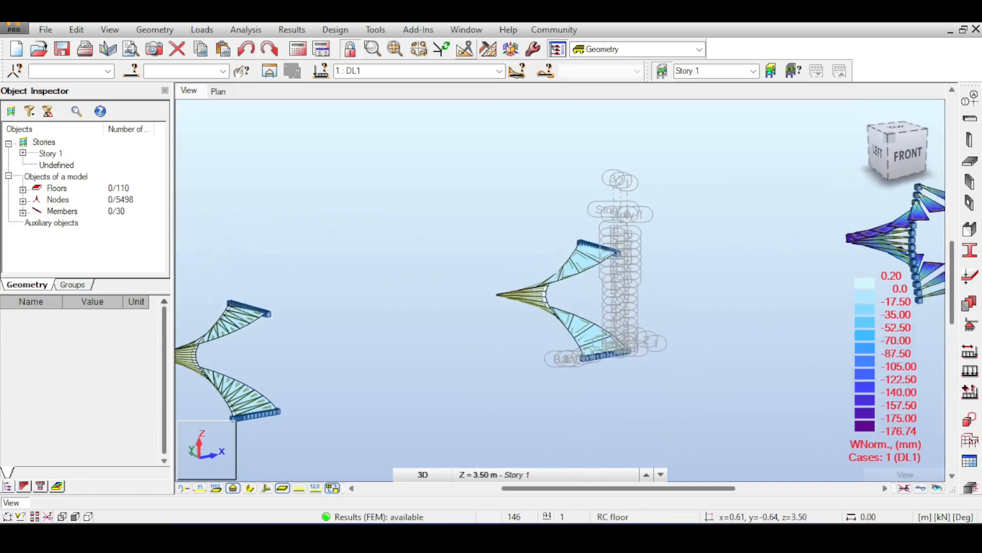
# Compare the z displacement maps of the four-corner stair slab and the triangular-panel stair slab, window-selecting each in turn.
pyautogui.moveTo(403, 188); pyautogui.dragTo(675, 393)
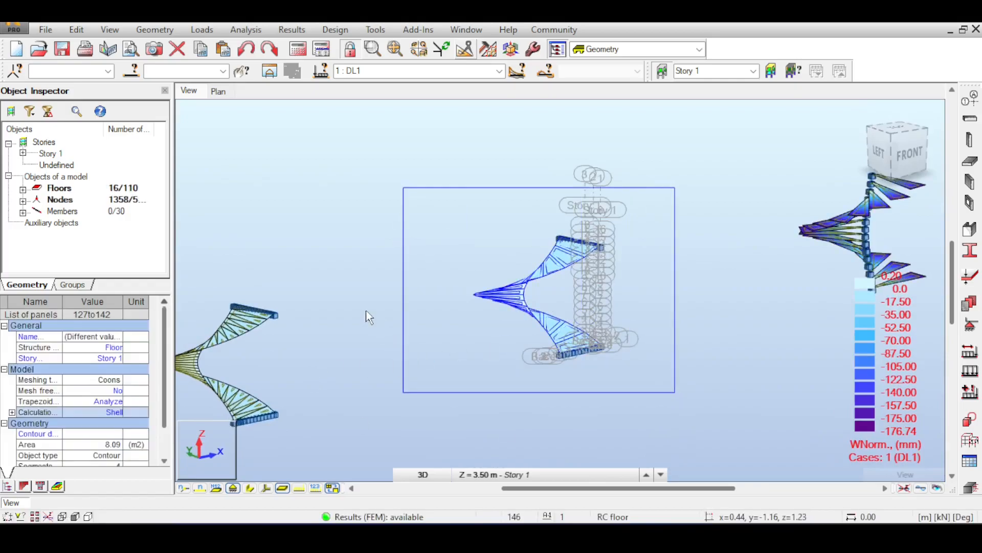
pyautogui.click(564, 307)
pyautogui.scroll(2, 568, 294)
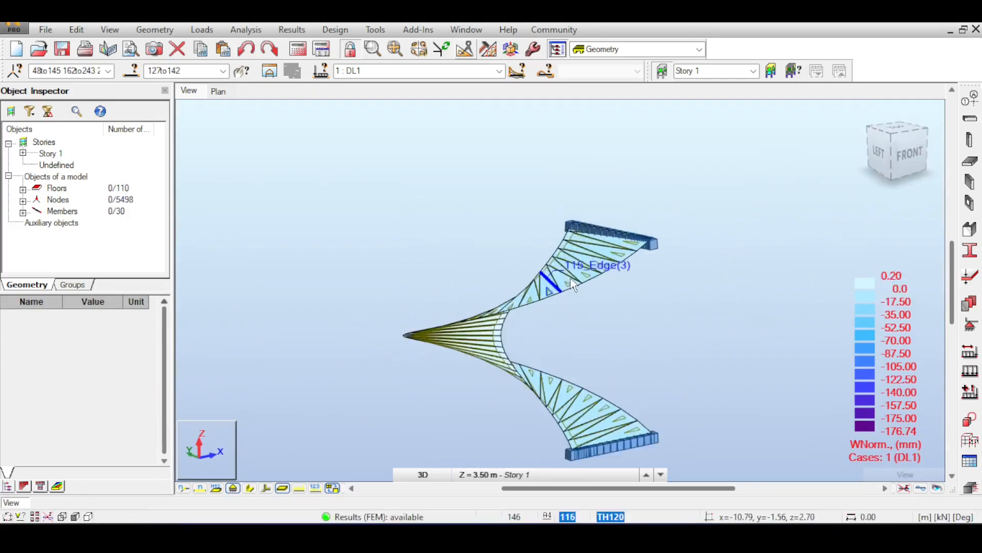
pyautogui.scroll(-2, 695, 308)
pyautogui.moveTo(927, 227); pyautogui.dragTo(508, 318, button='middle')
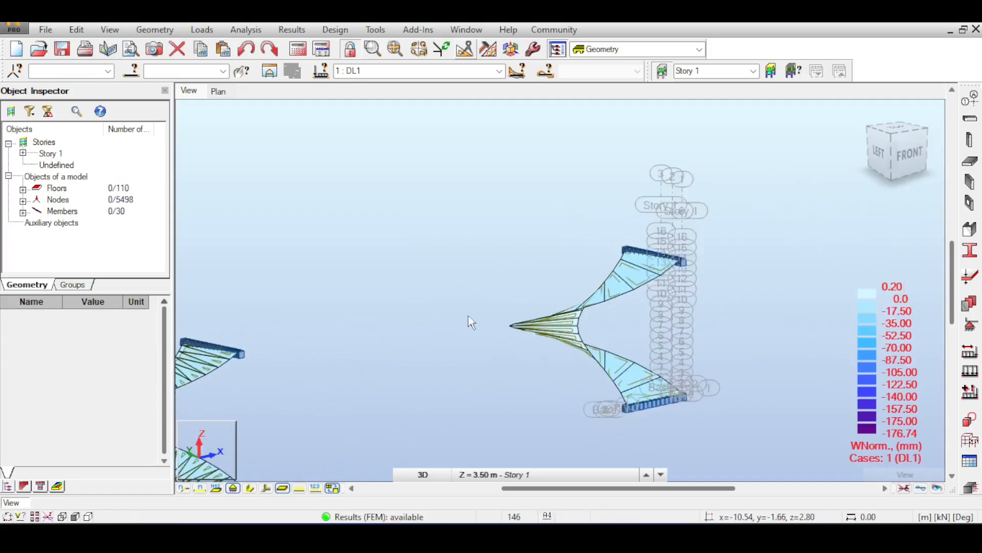
pyautogui.moveTo(327, 363); pyautogui.dragTo(678, 207, button='middle')
pyautogui.moveTo(615, 330); pyautogui.dragTo(644, 391)
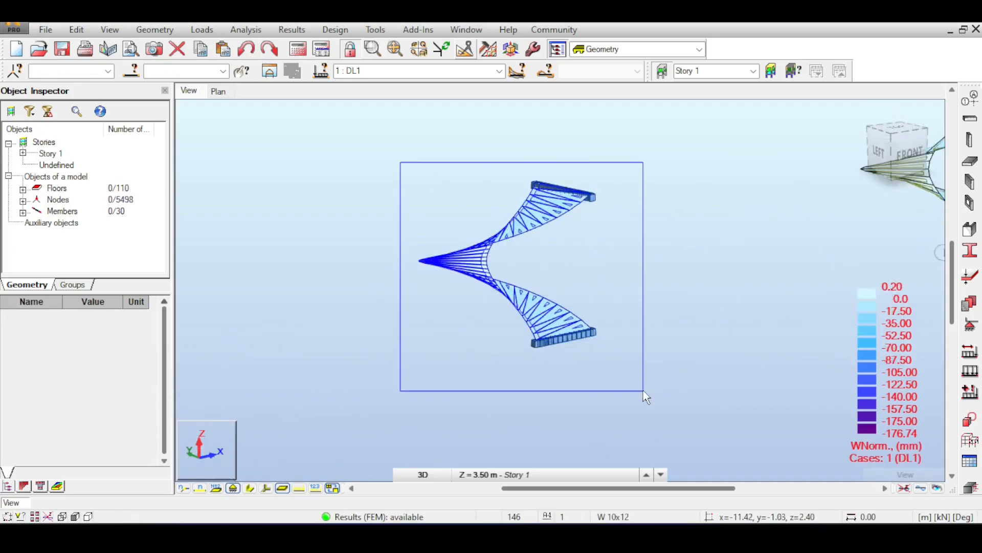
pyautogui.press('Delete')
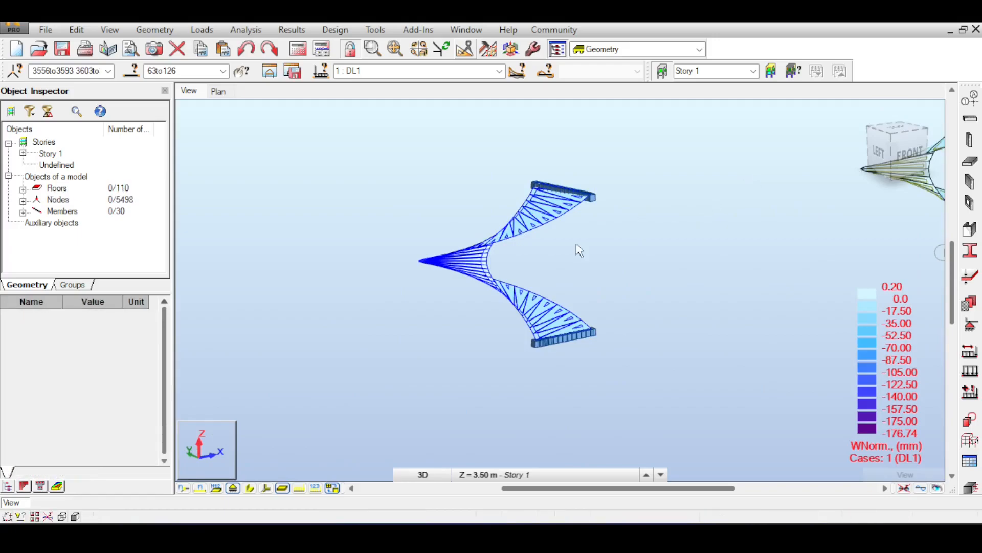
pyautogui.moveTo(897, 121); pyautogui.dragTo(661, 211, button='middle')
pyautogui.moveTo(716, 224); pyautogui.dragTo(633, 238, button='middle')
pyautogui.scroll(4, 633, 236)
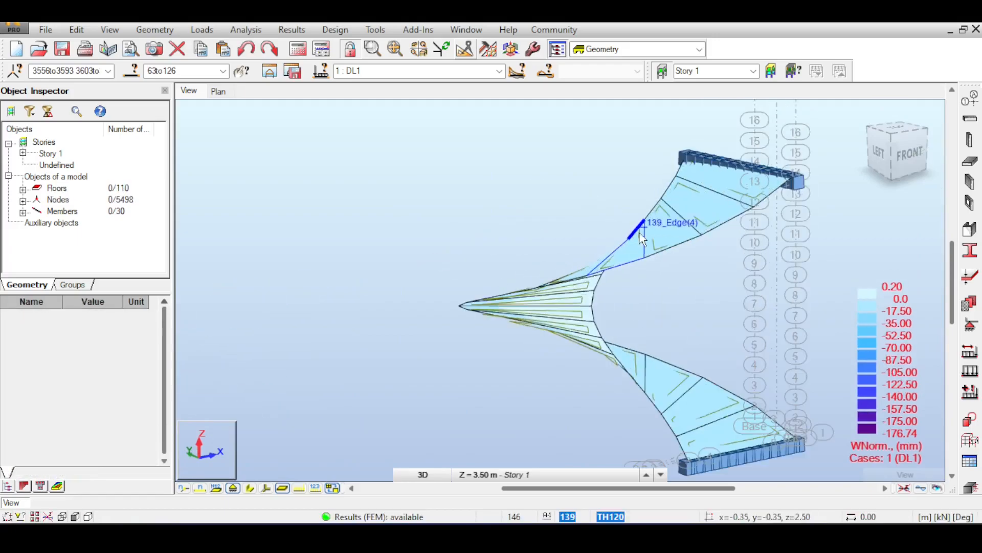
# Replace the displacement map with the deformed shape and examine the four-corner slab's mesh between its end supports.
pyautogui.click(635, 232)
pyautogui.click(912, 489)
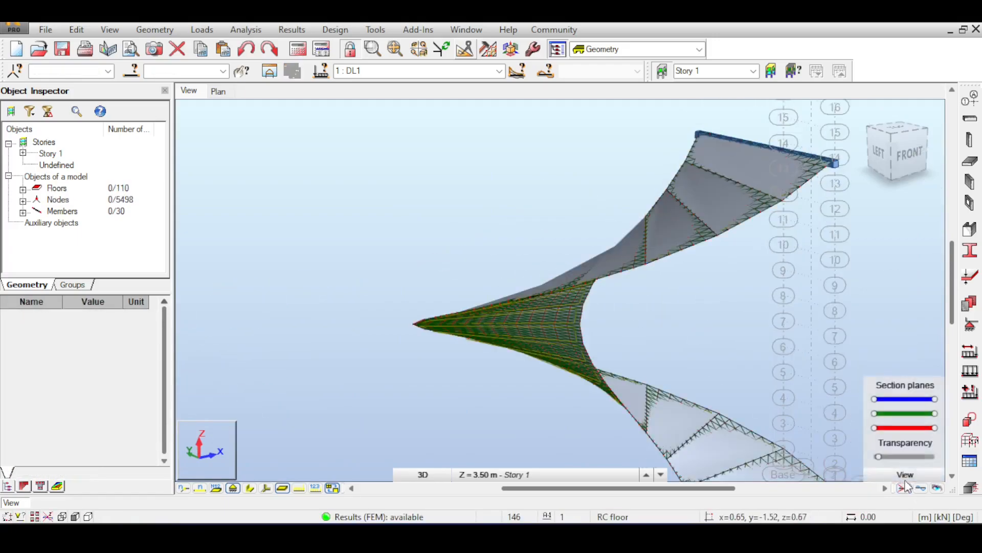
pyautogui.click(922, 489)
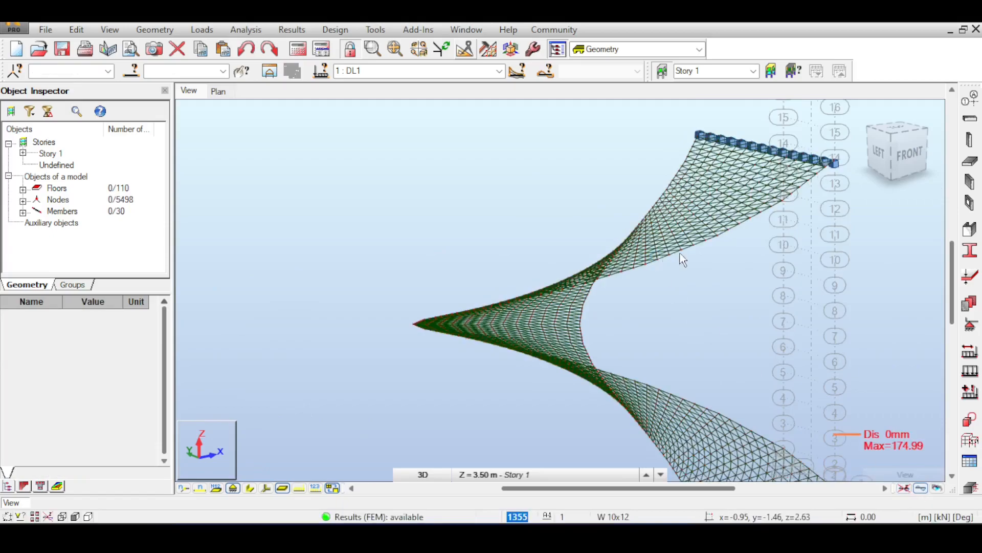
pyautogui.scroll(3, 761, 227)
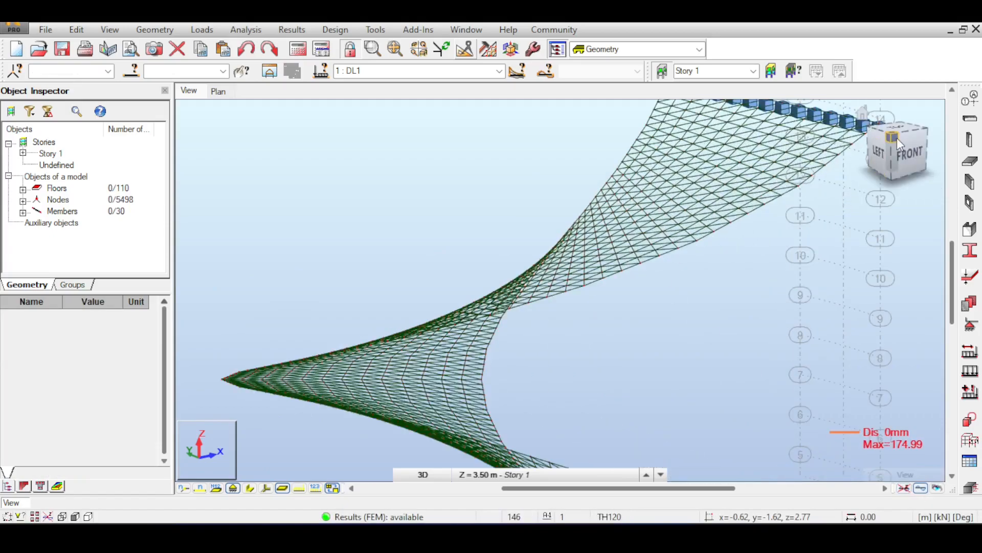
# Compare the deformed shapes of the isolated-tread stairs and both continuous stair slabs in one overall 3D view.
pyautogui.click(897, 136)
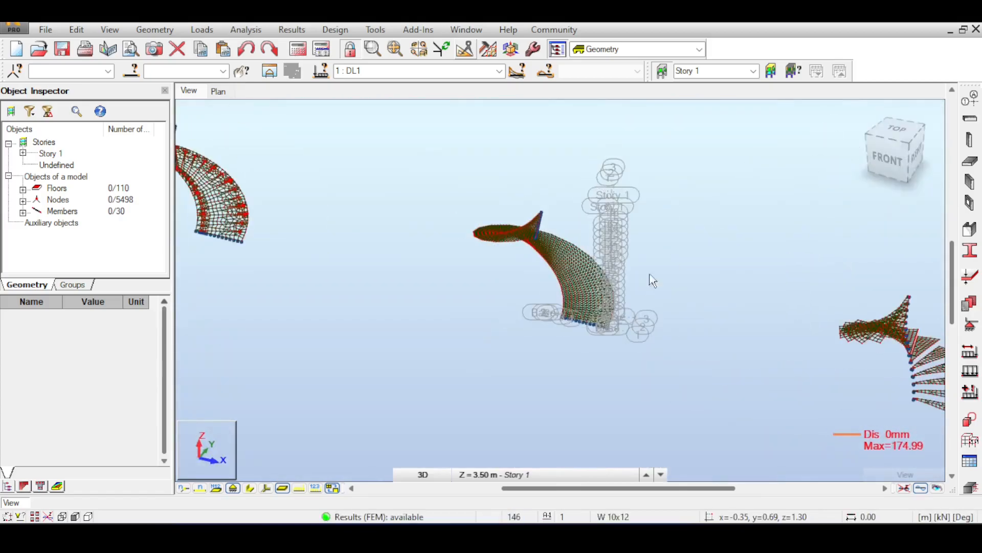
pyautogui.moveTo(717, 231); pyautogui.dragTo(640, 227, button='middle')
pyautogui.scroll(-2, 647, 232)
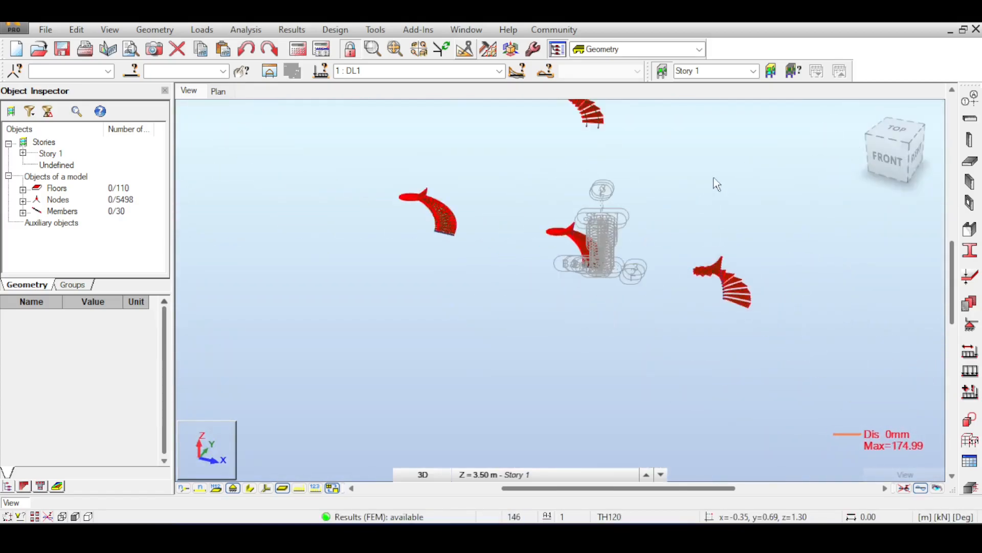
pyautogui.moveTo(716, 184); pyautogui.dragTo(726, 252, button='middle')
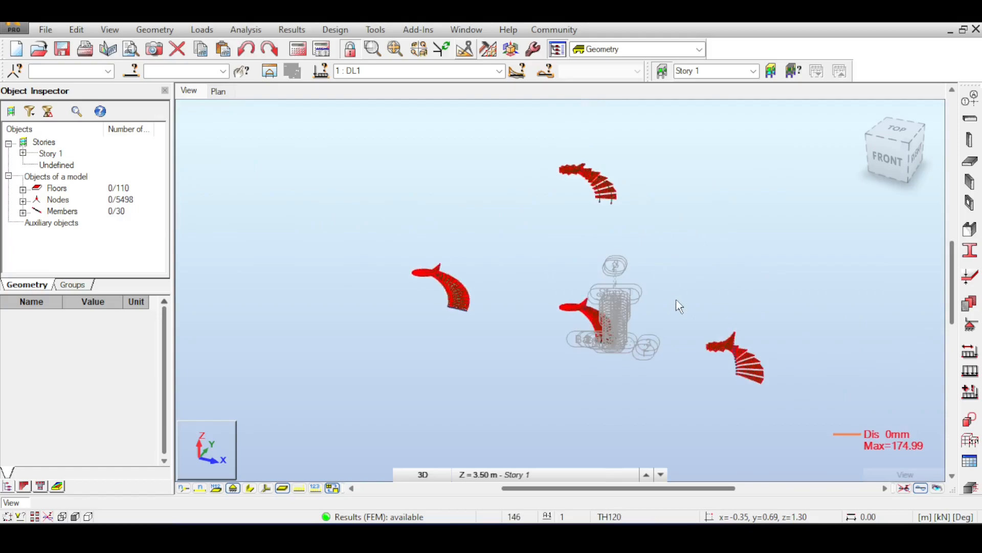
pyautogui.scroll(2, 680, 306)
pyautogui.scroll(4, 656, 288)
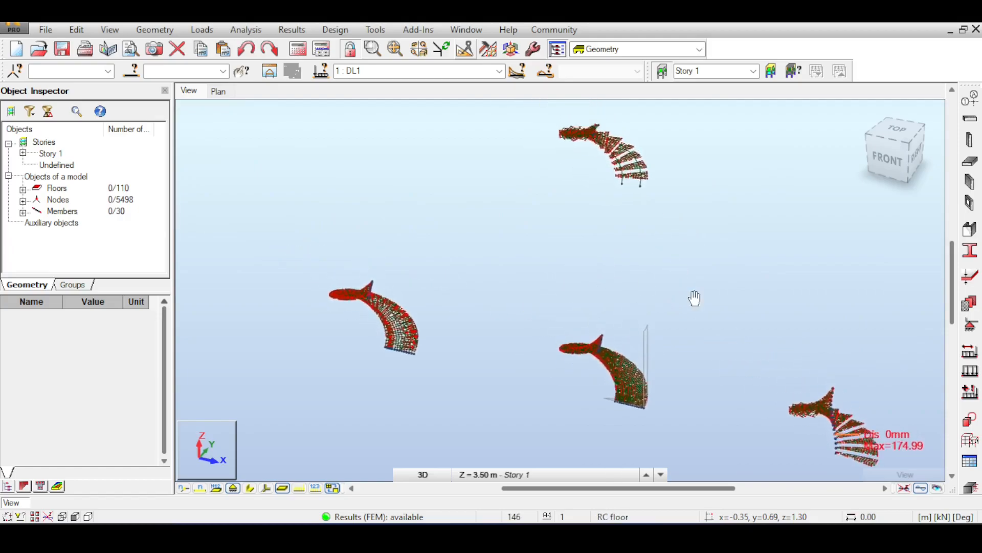